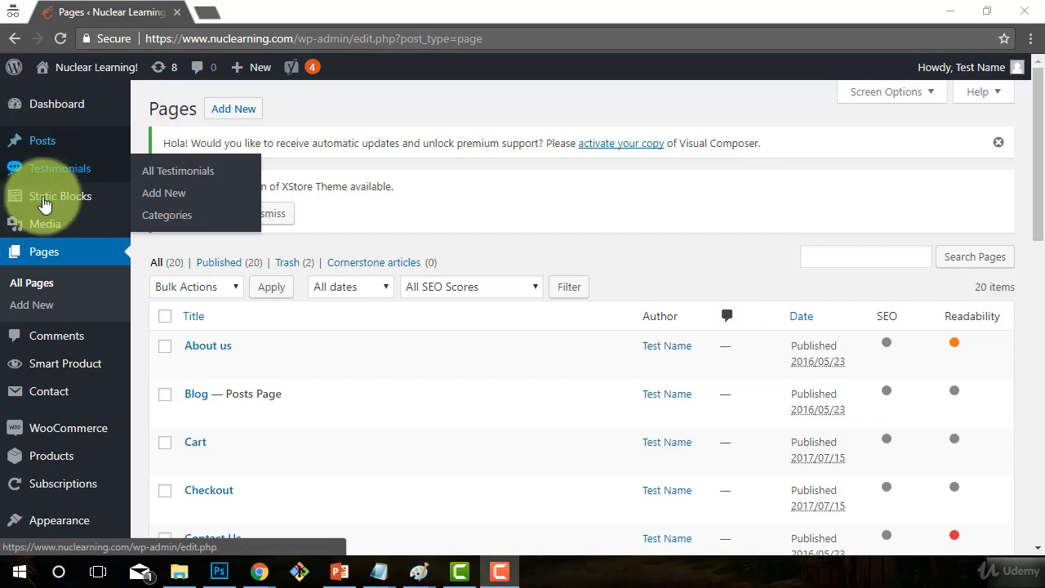
Open the site's Plugins page in a new browser tab and switch to that tab
scroll(44, 403, down, 3)
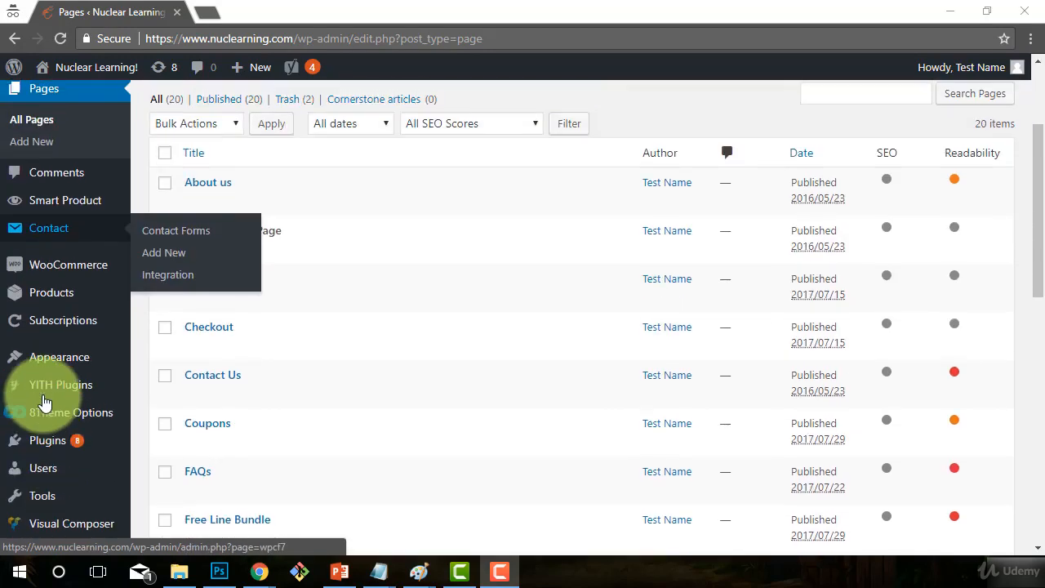
scroll(30, 443, down, 3)
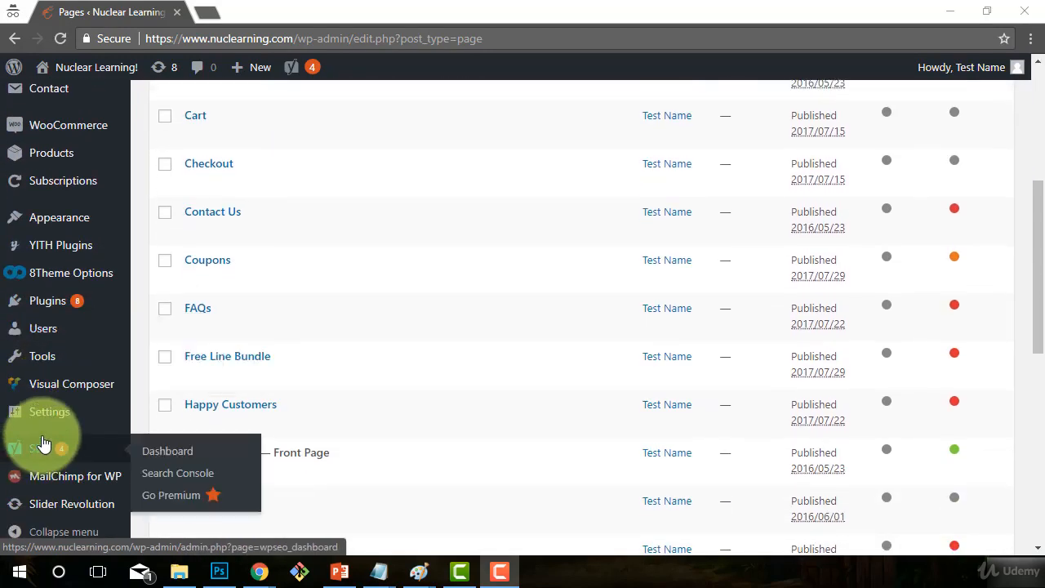
scroll(44, 420, up, 5)
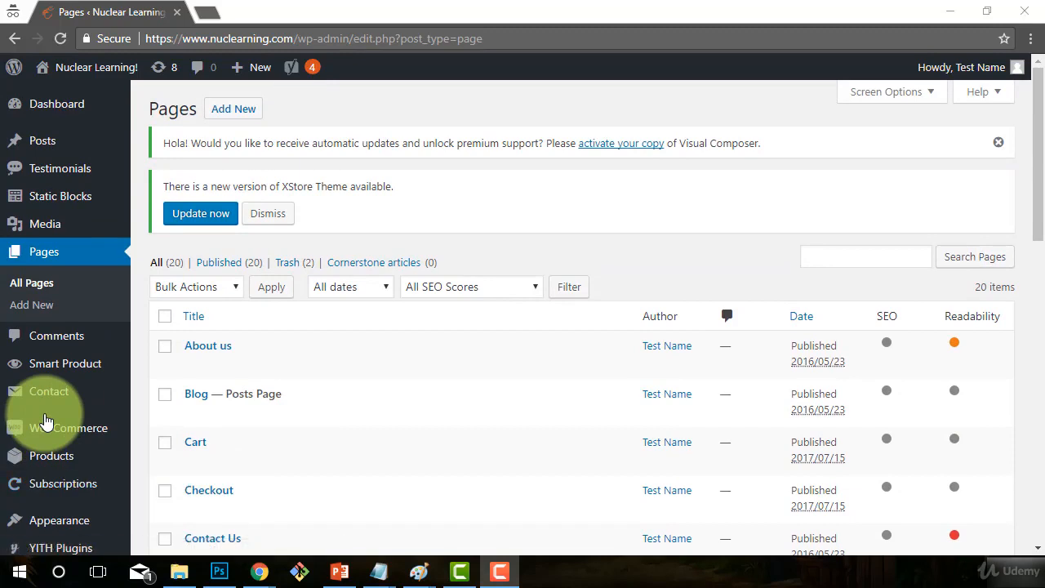
mouse_move(63, 209)
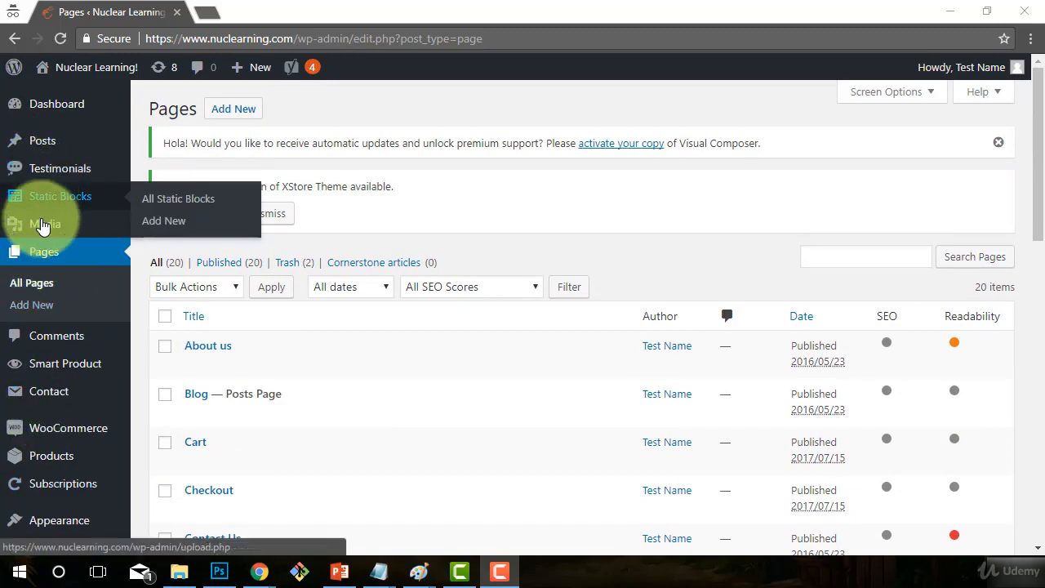
mouse_move(47, 471)
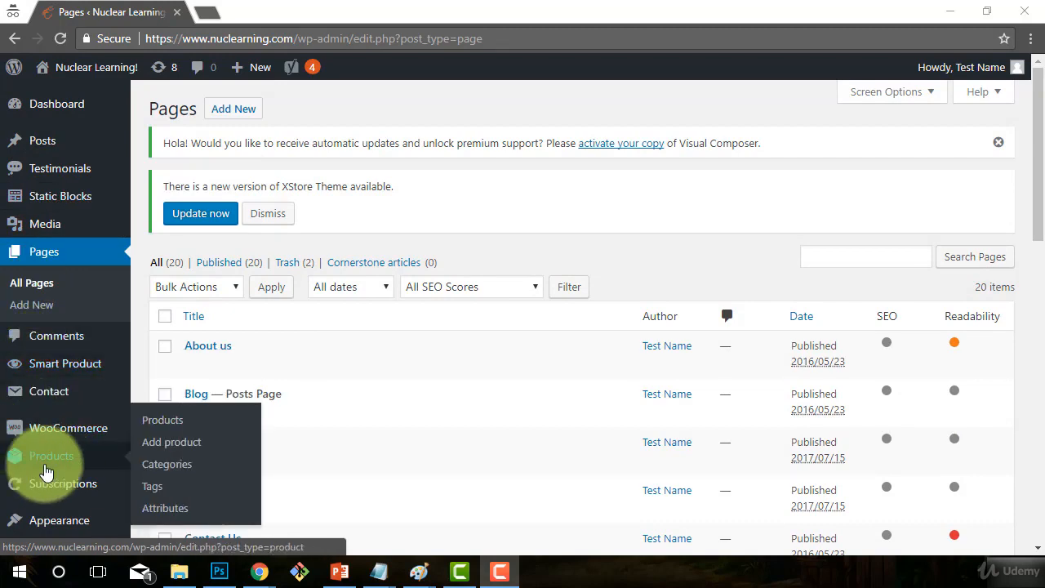
scroll(49, 441, down, 2)
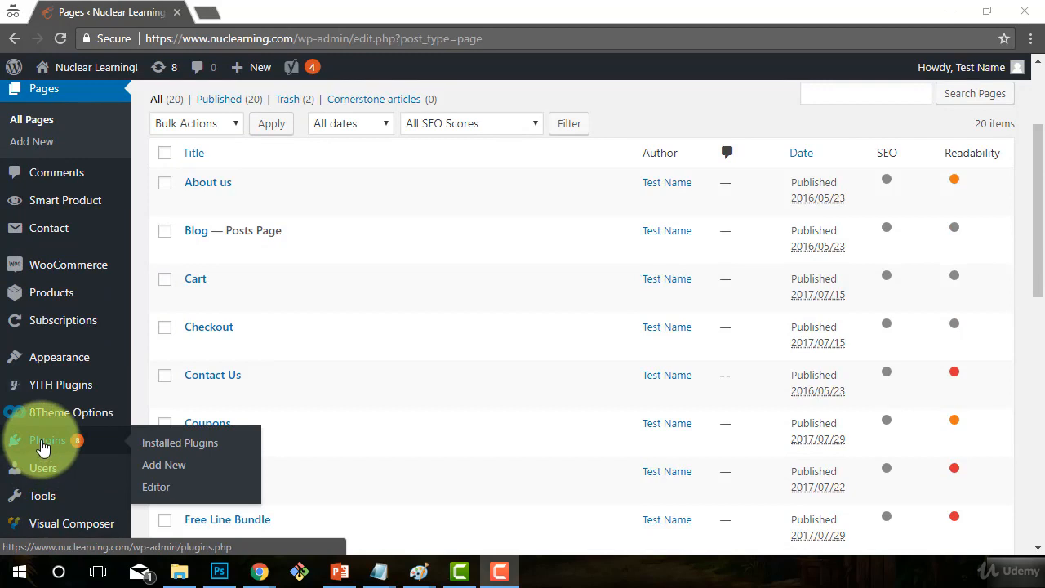
right_click(44, 448)
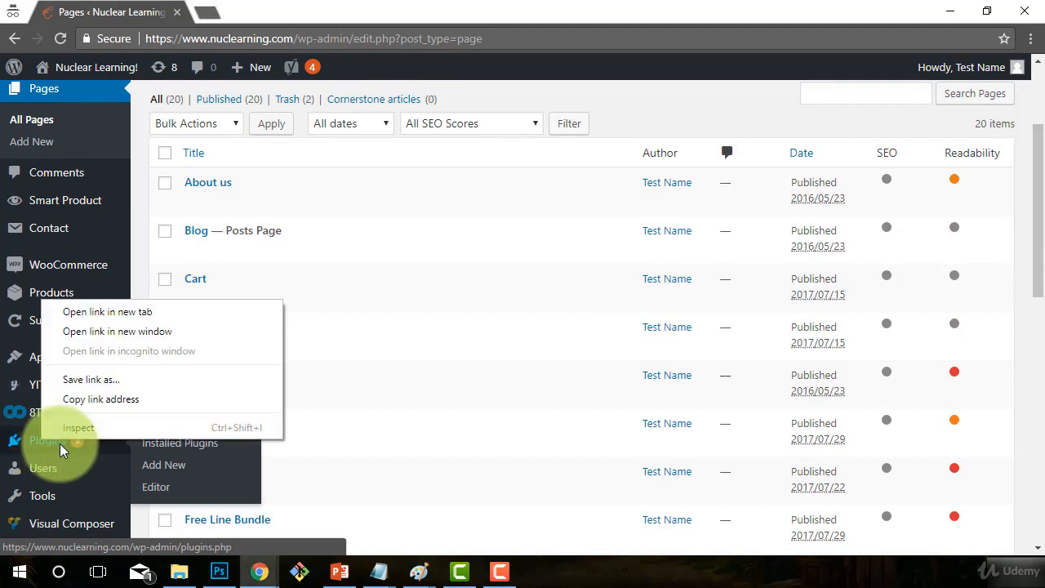
click(107, 310)
click(235, 11)
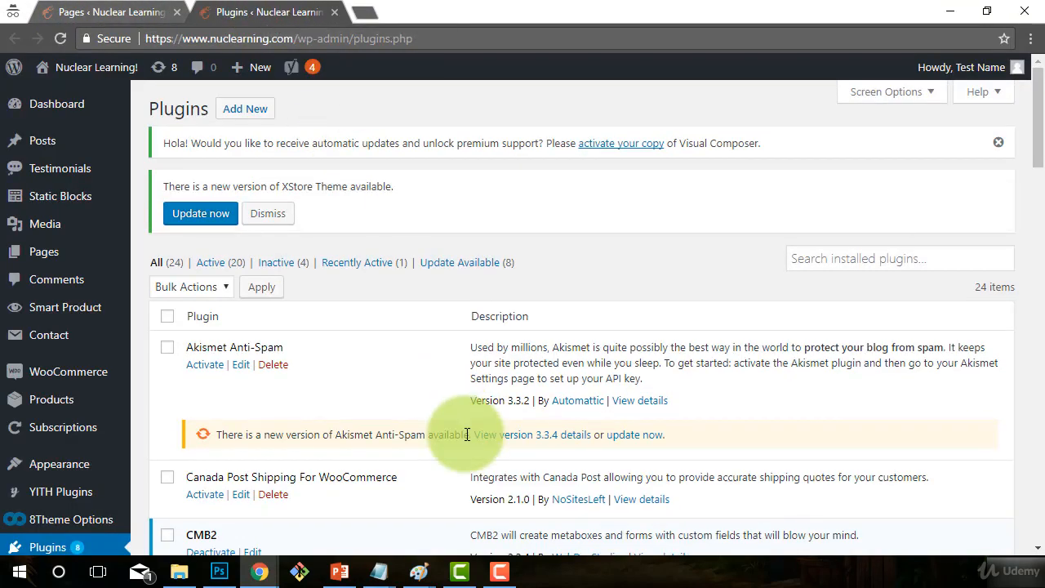
Go to adding a new plugin and search the plugin directory for "quick and easy faq"
click(241, 109)
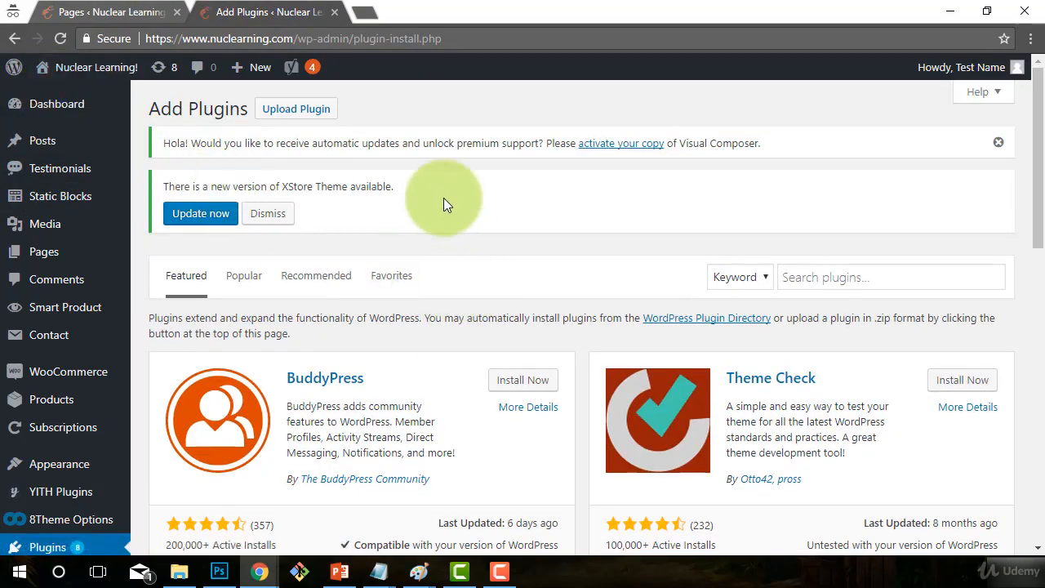
click(870, 279)
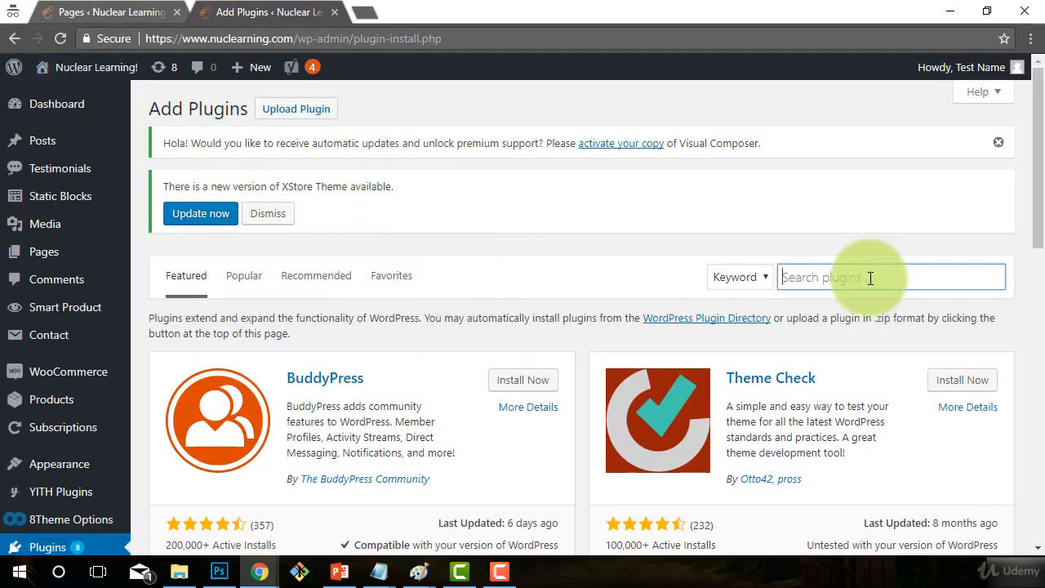
click(814, 274)
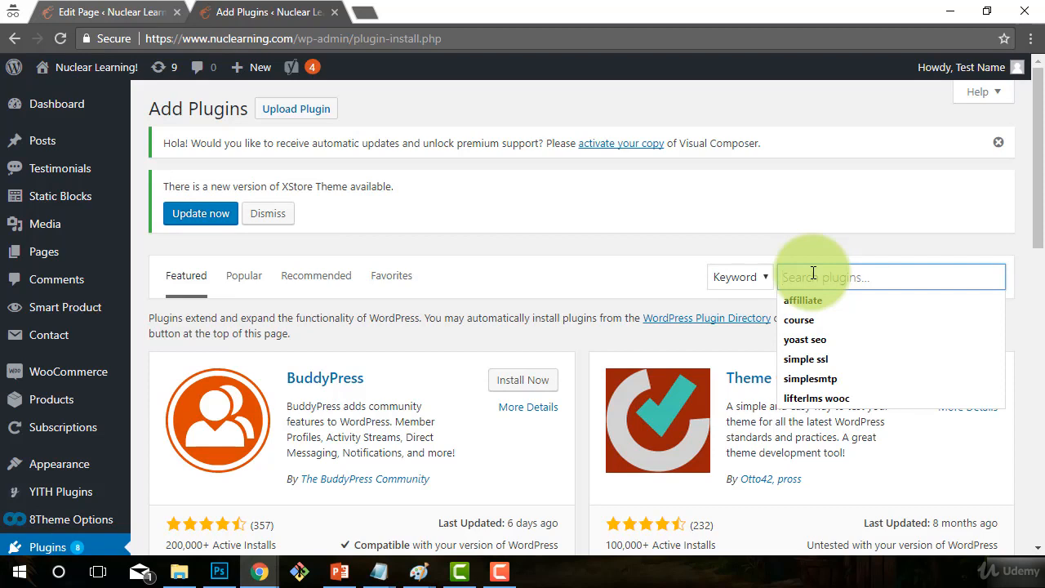
text(qu)
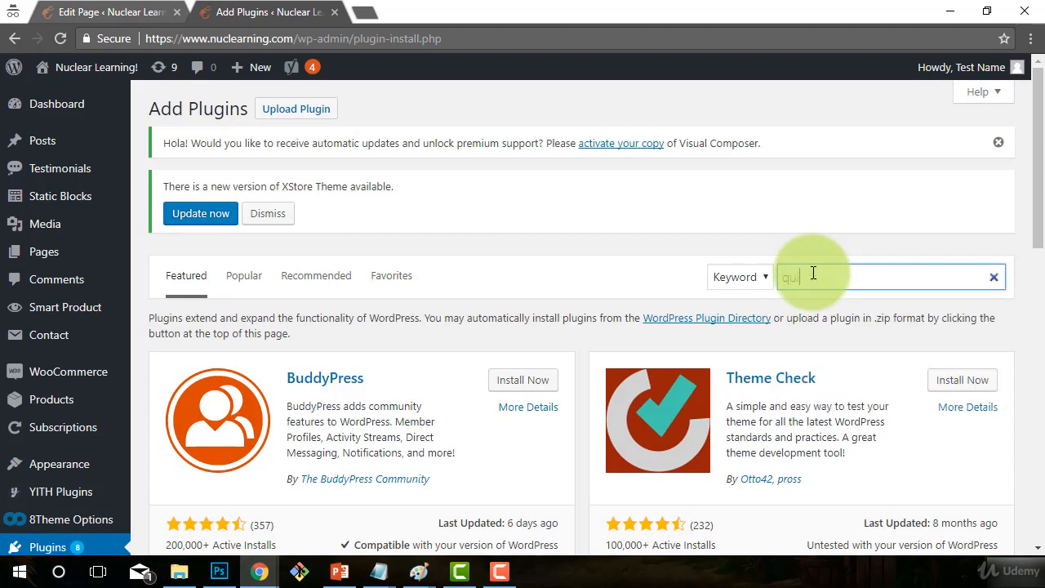
text(ick)
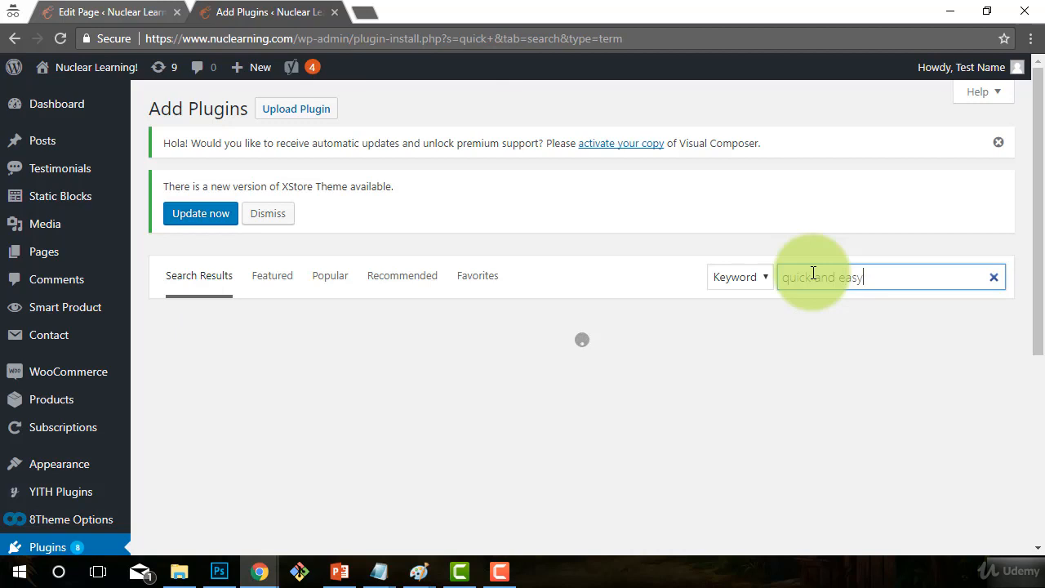
text(and easy faq)
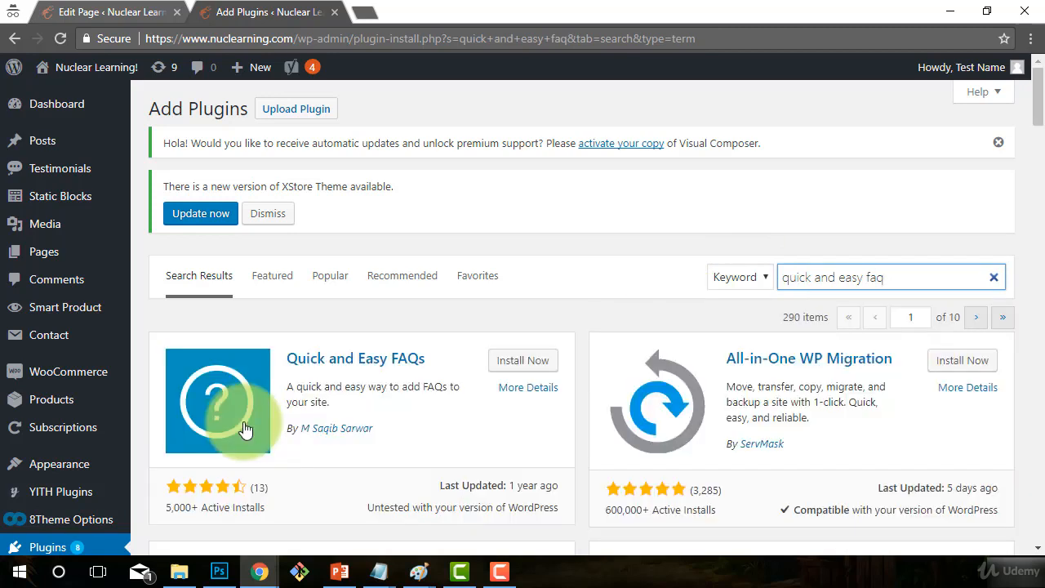
Install and activate the Quick and Easy FAQs plugin
scroll(304, 433, down, 1)
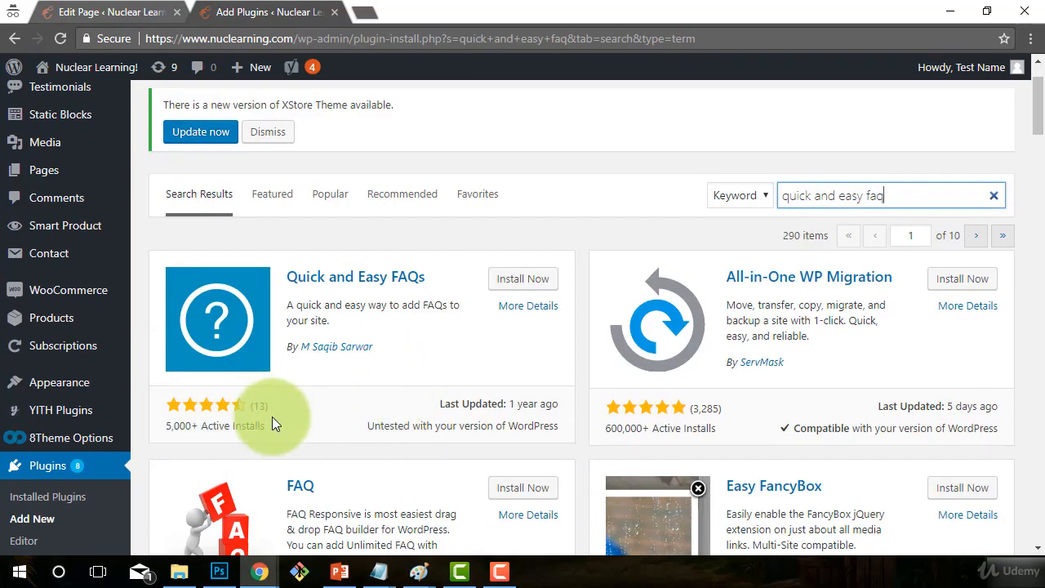
click(515, 281)
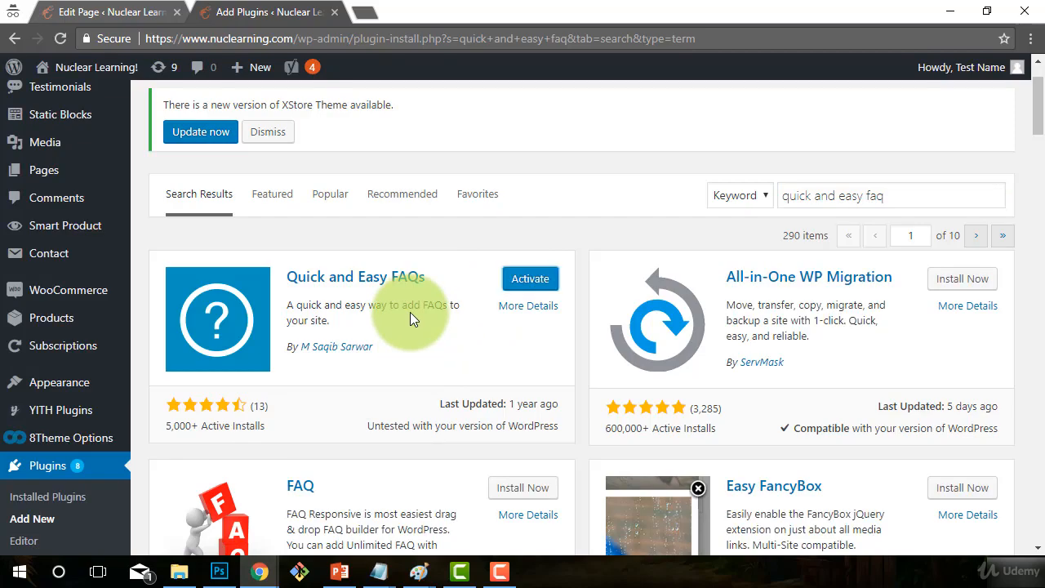
click(537, 282)
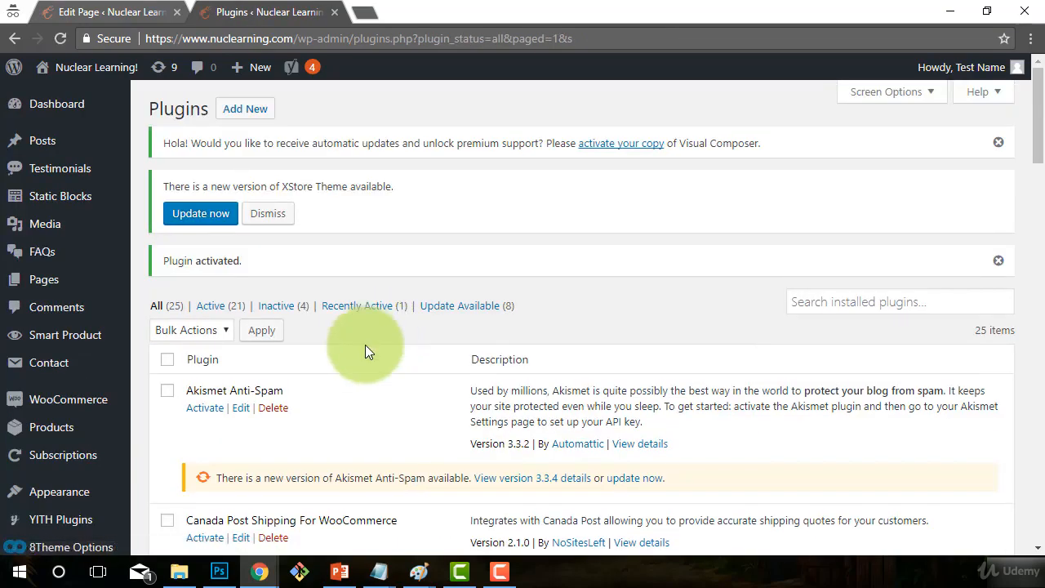
Check the Quick and Easy FAQs entry among the installed plugins and open the FAQ Group page of the FAQs section
scroll(365, 345, down, 3)
scroll(363, 348, down, 3)
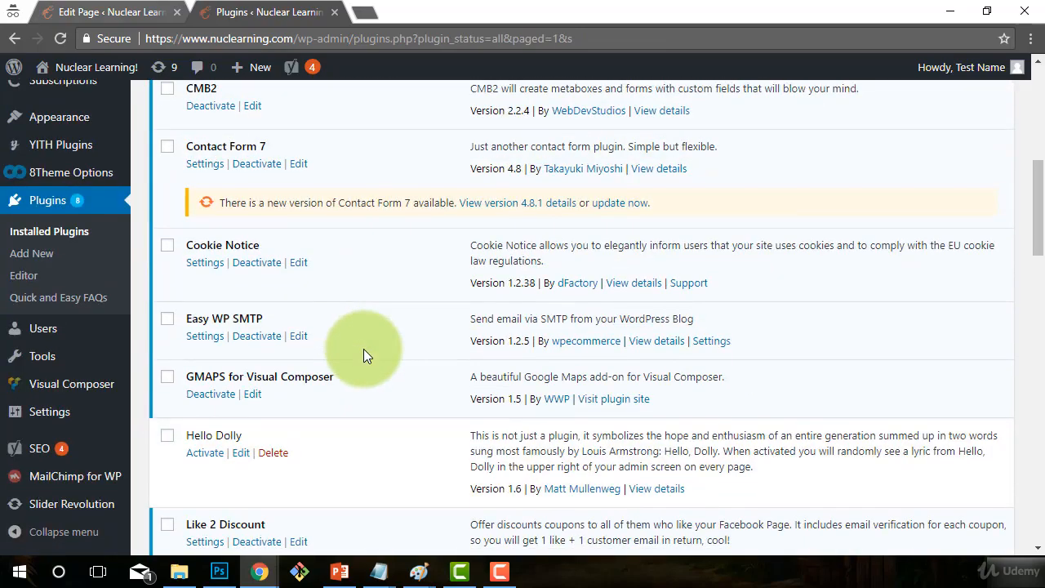
scroll(363, 349, down, 2)
scroll(363, 348, down, 4)
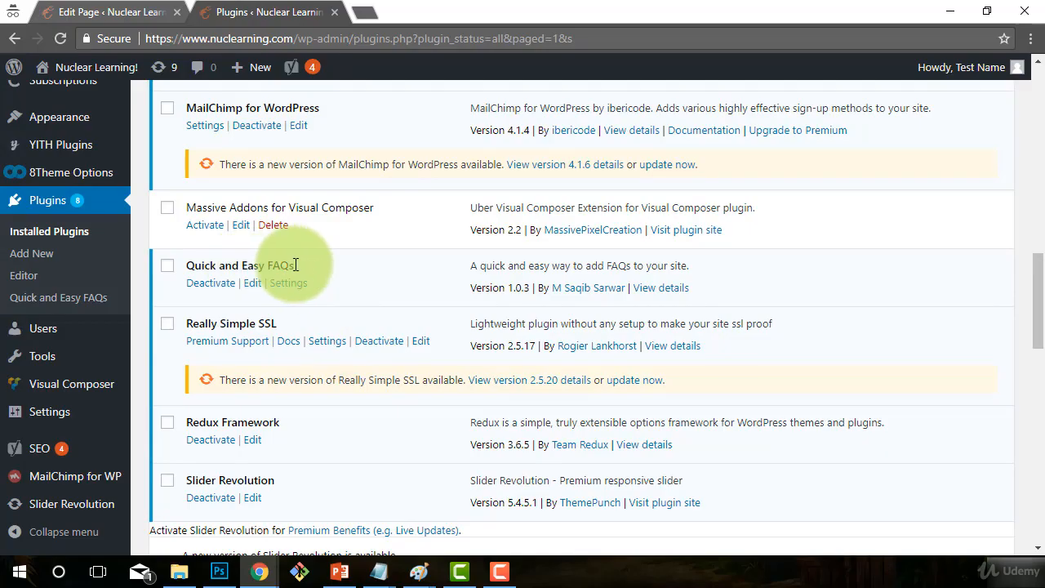
scroll(49, 392, up, 5)
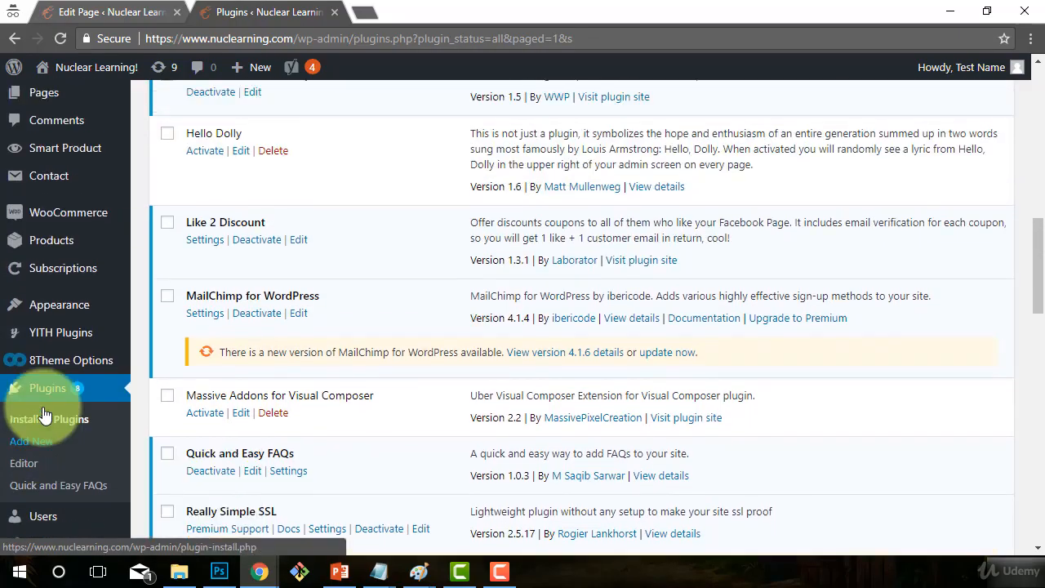
mouse_move(37, 261)
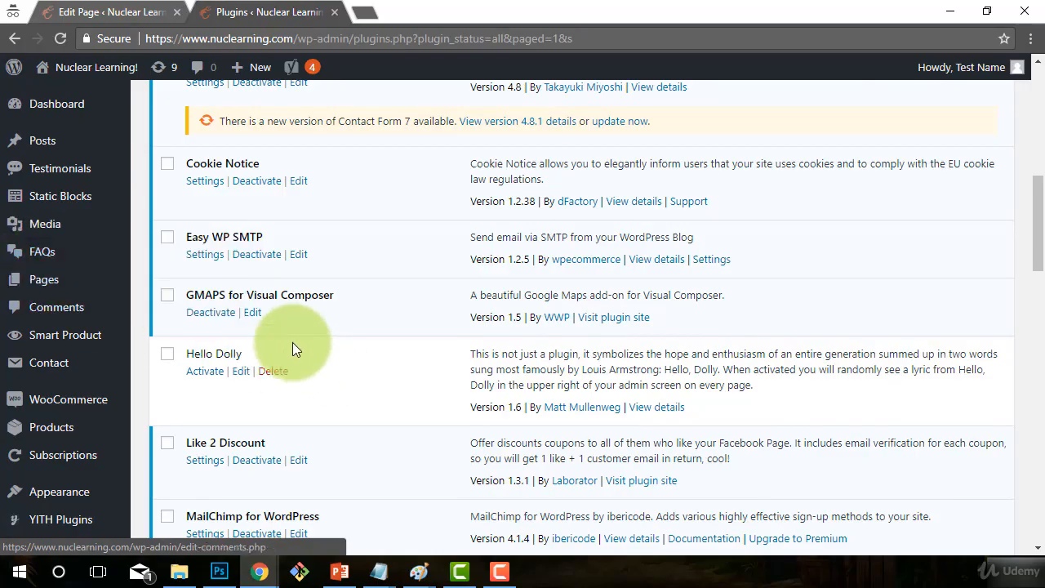
click(36, 254)
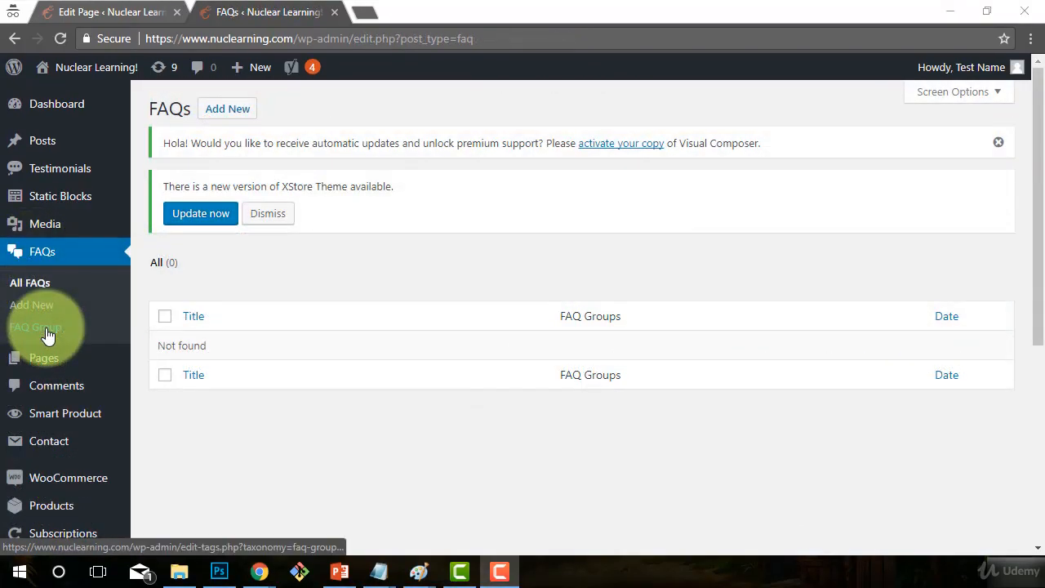
click(46, 336)
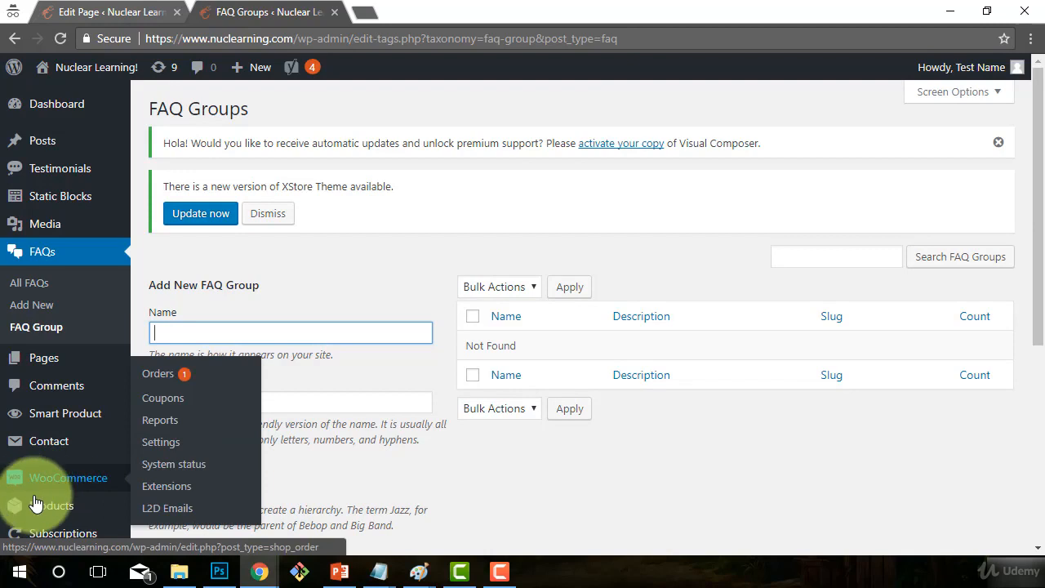
Add a new FAQ group named "Shipping" with no parent group
mouse_move(36, 508)
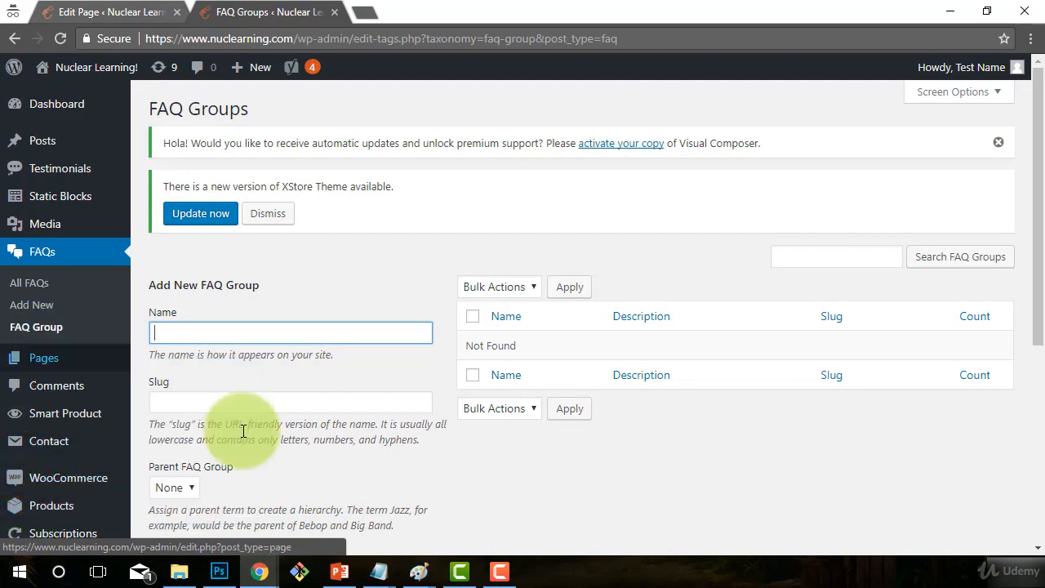
scroll(611, 493, down, 1)
scroll(611, 488, down, 1)
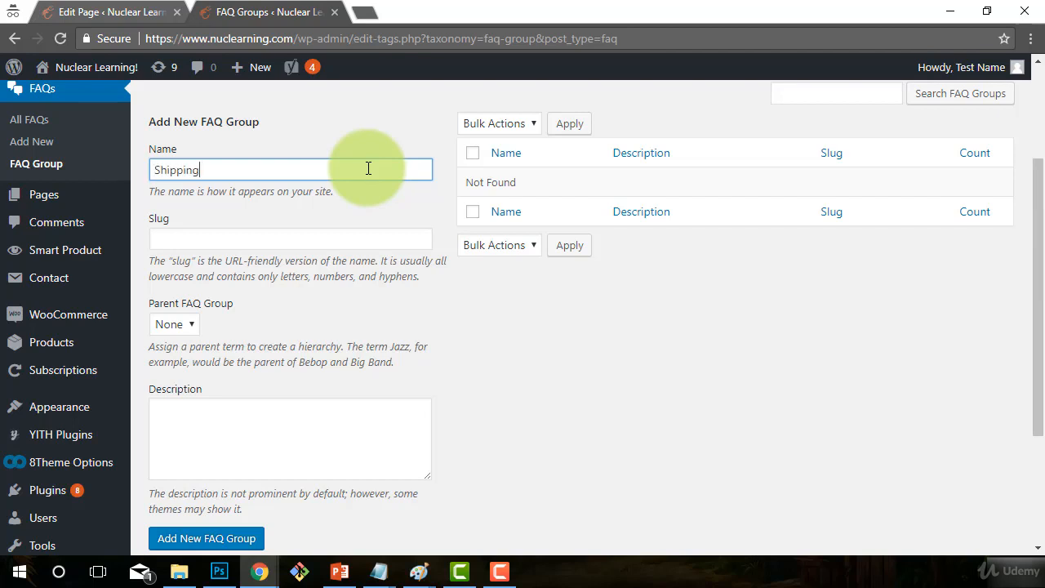
scroll(302, 454, down, 1)
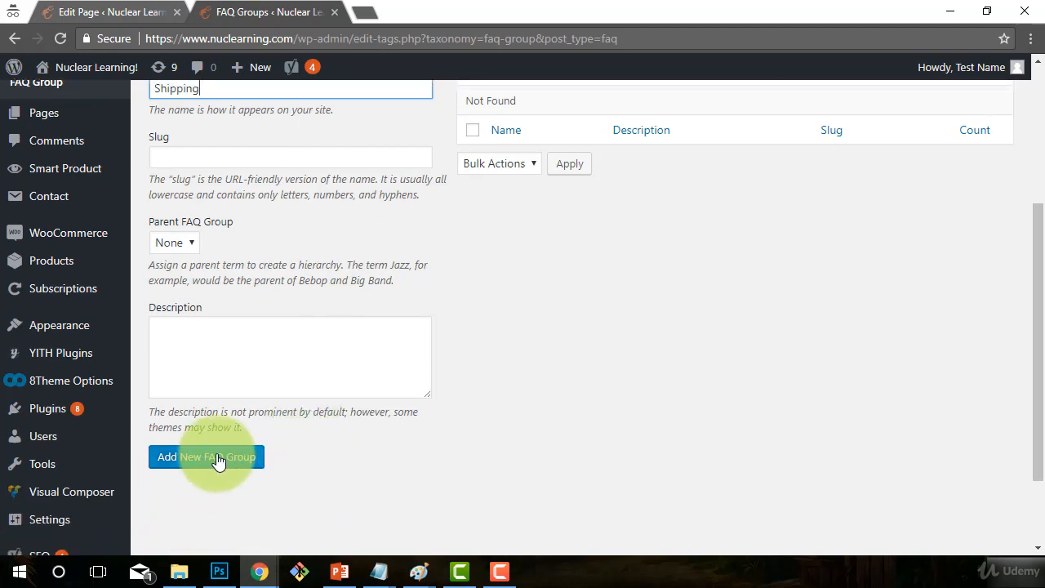
scroll(508, 403, up, 2)
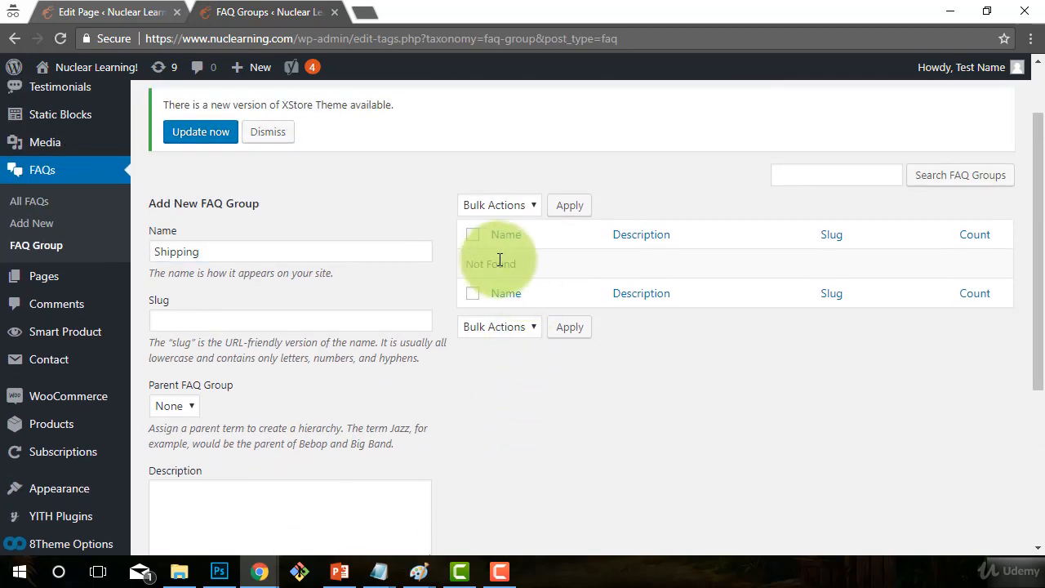
Add a new FAQ group named "Orders and Payments" with no parent group
click(225, 250)
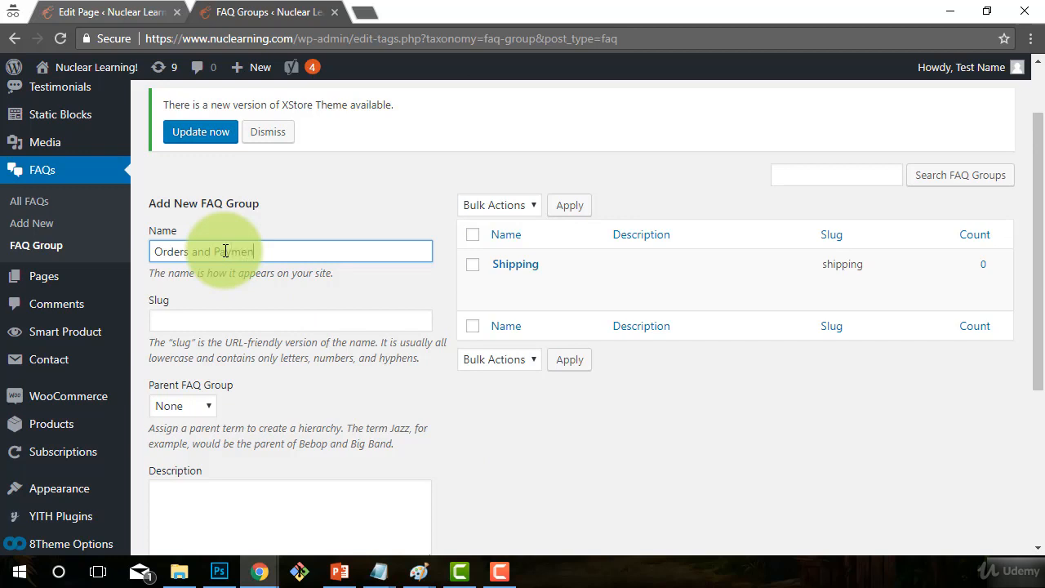
scroll(343, 408, down, 2)
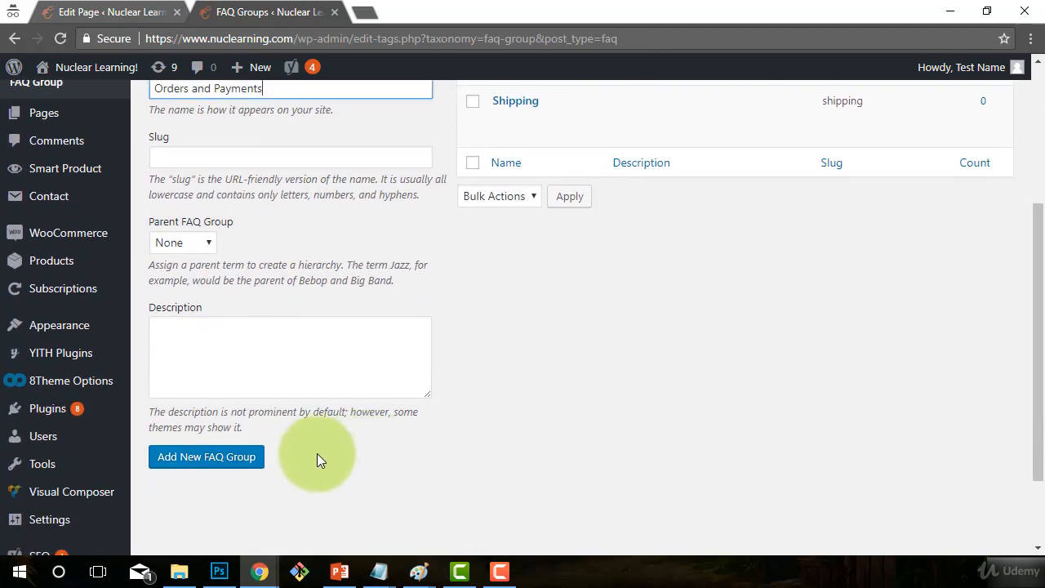
click(222, 458)
scroll(362, 299, up, 2)
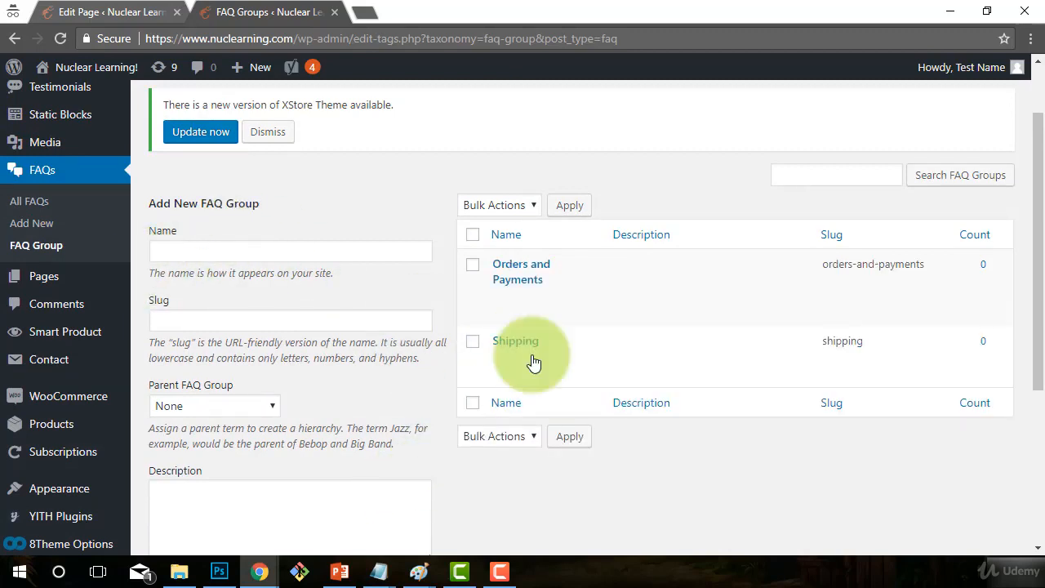
Add a new FAQ group named "Returns" with no parent group
click(201, 250)
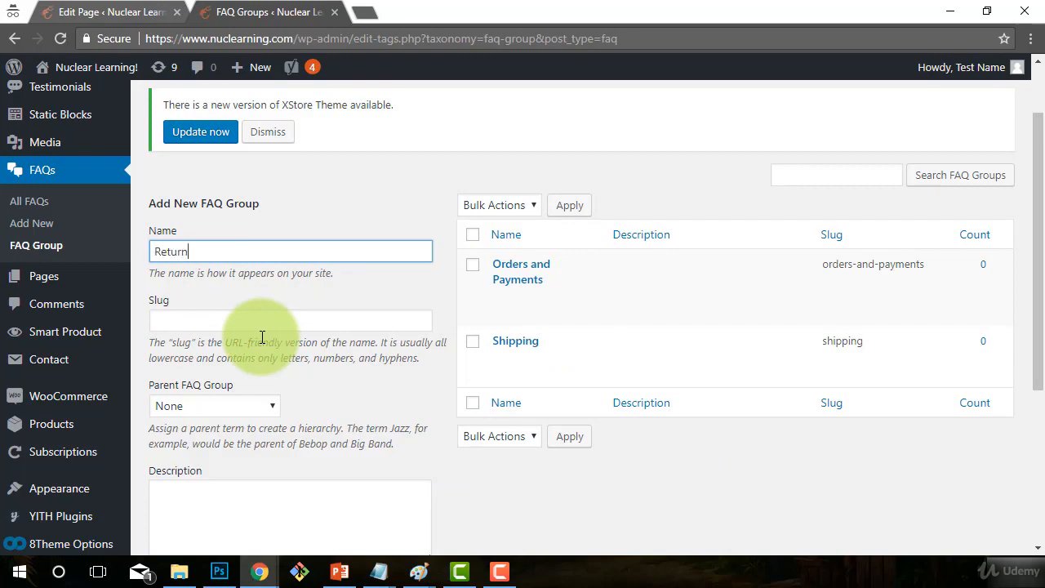
scroll(468, 408, down, 2)
click(207, 456)
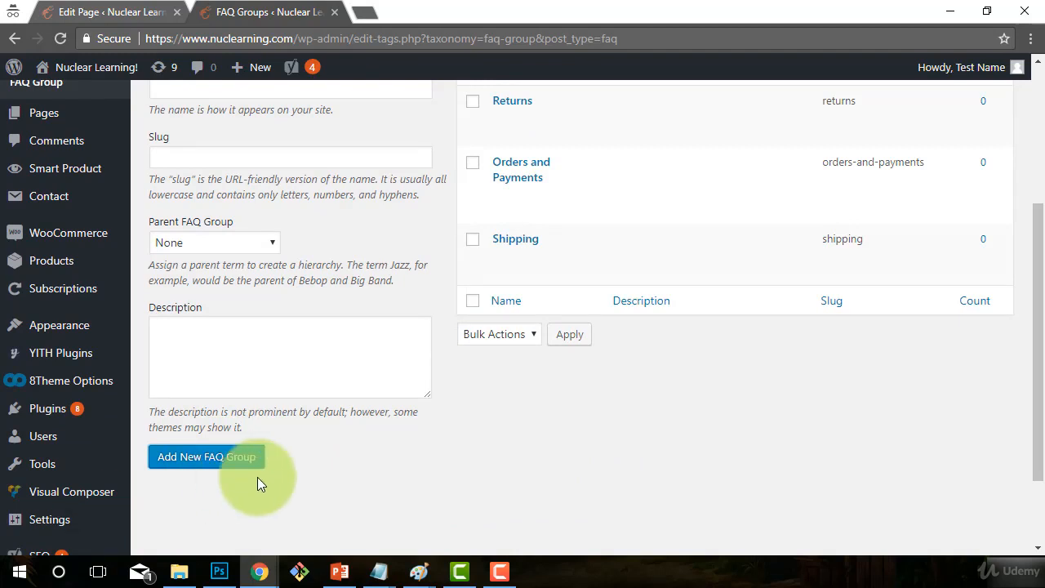
Add a new FAQ group named "Products" with no parent group
scroll(244, 329, up, 3)
click(175, 327)
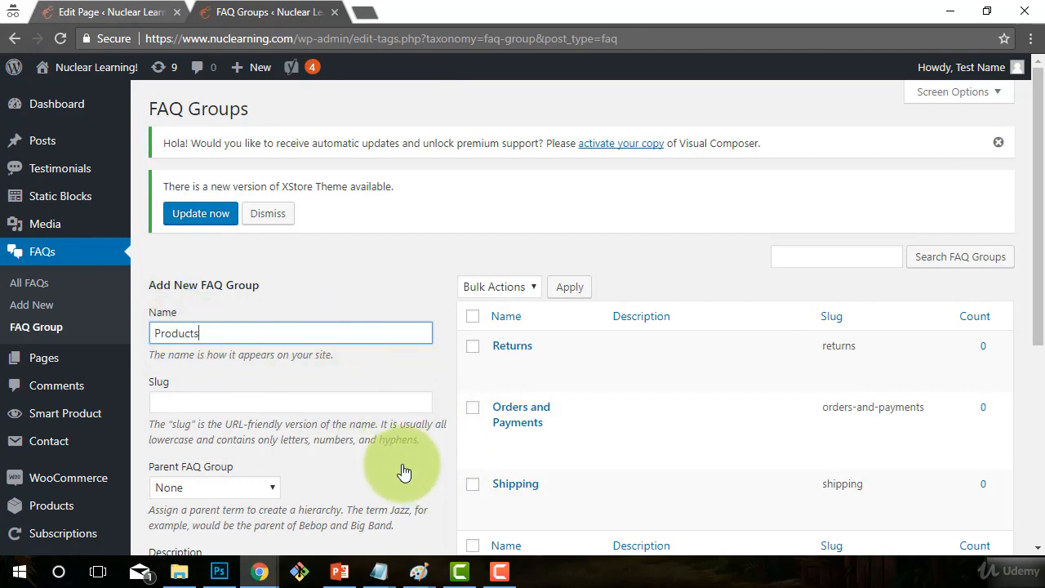
scroll(402, 471, down, 3)
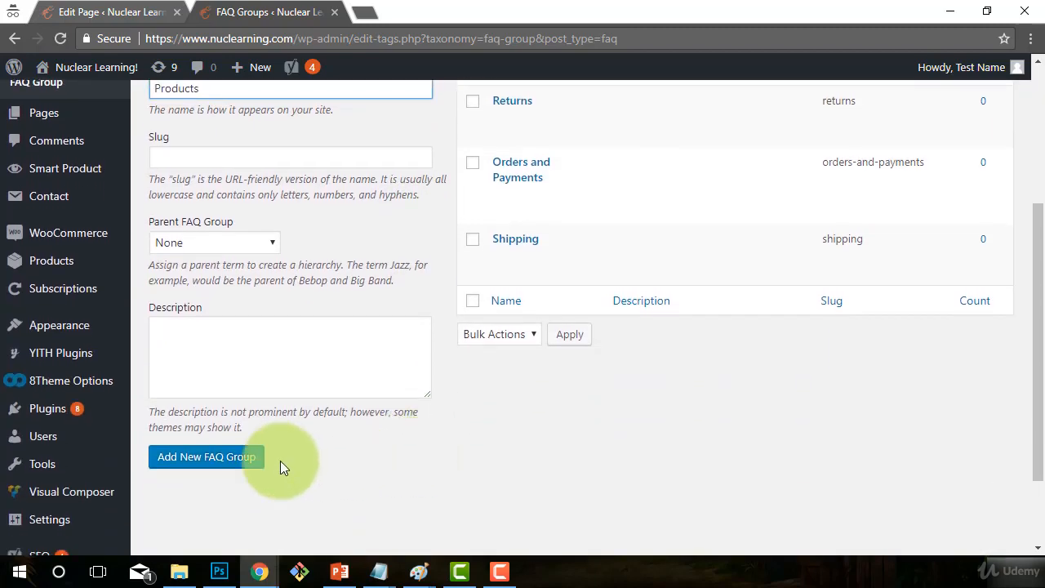
click(245, 458)
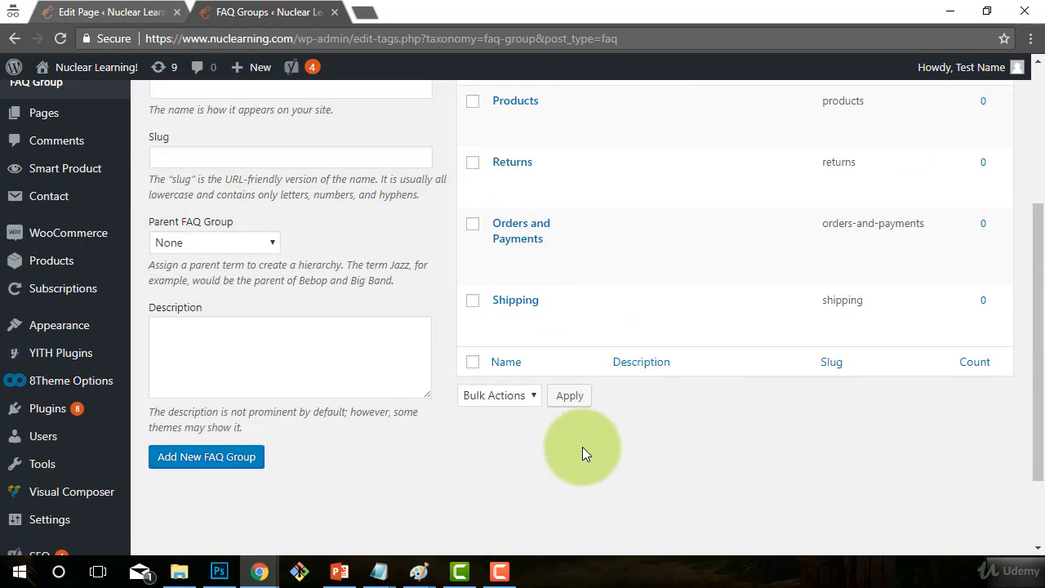
Create a new FAQ titled "Where do you sell and ship to?"
scroll(620, 449, up, 1)
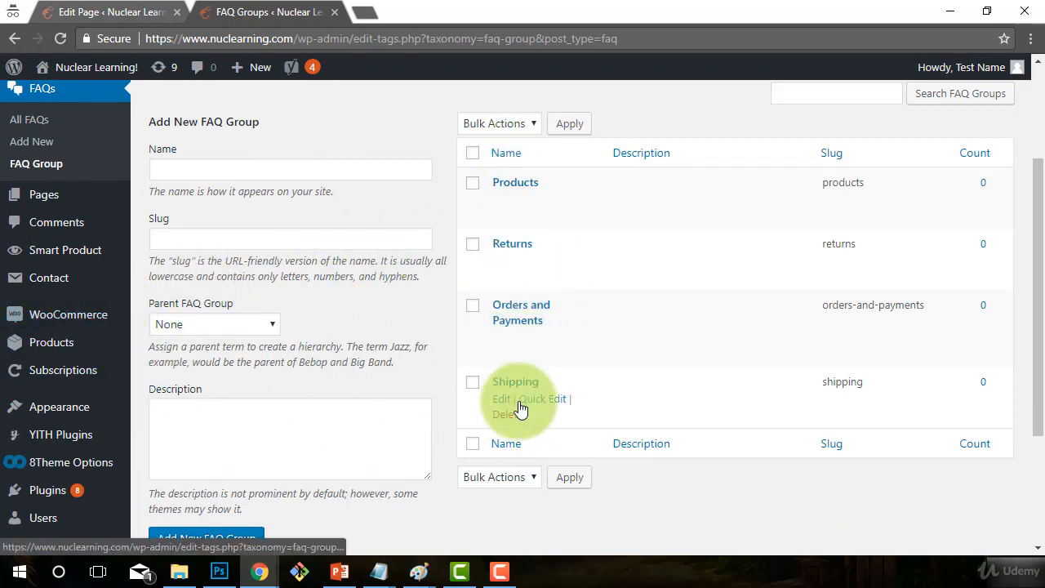
scroll(261, 392, up, 1)
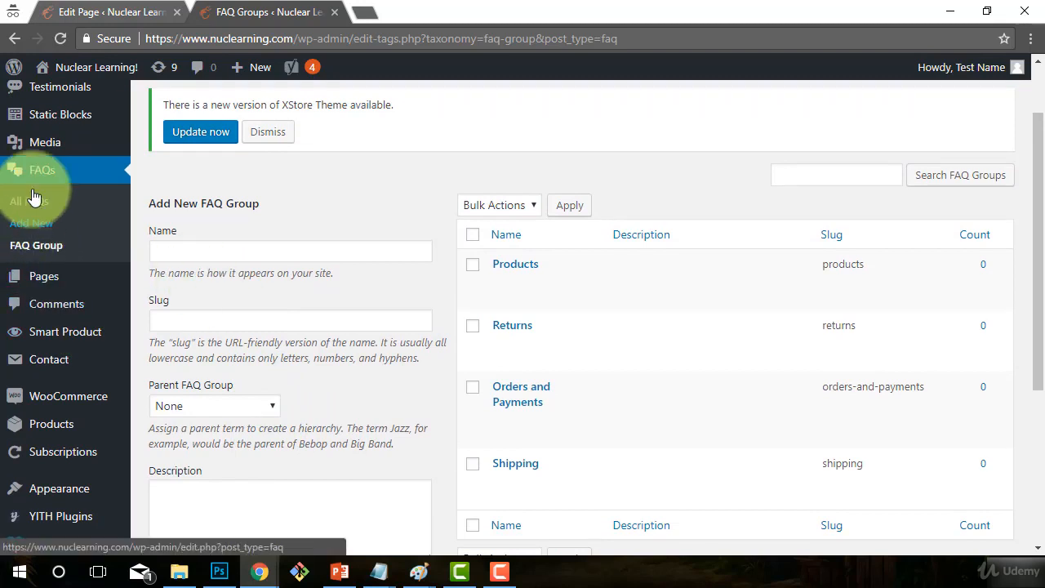
click(29, 228)
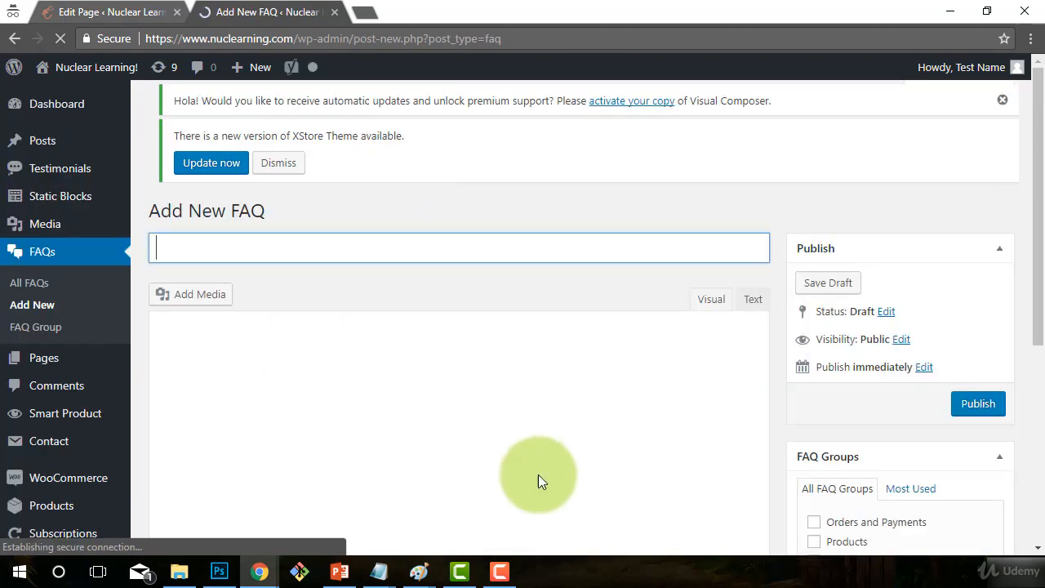
click(211, 271)
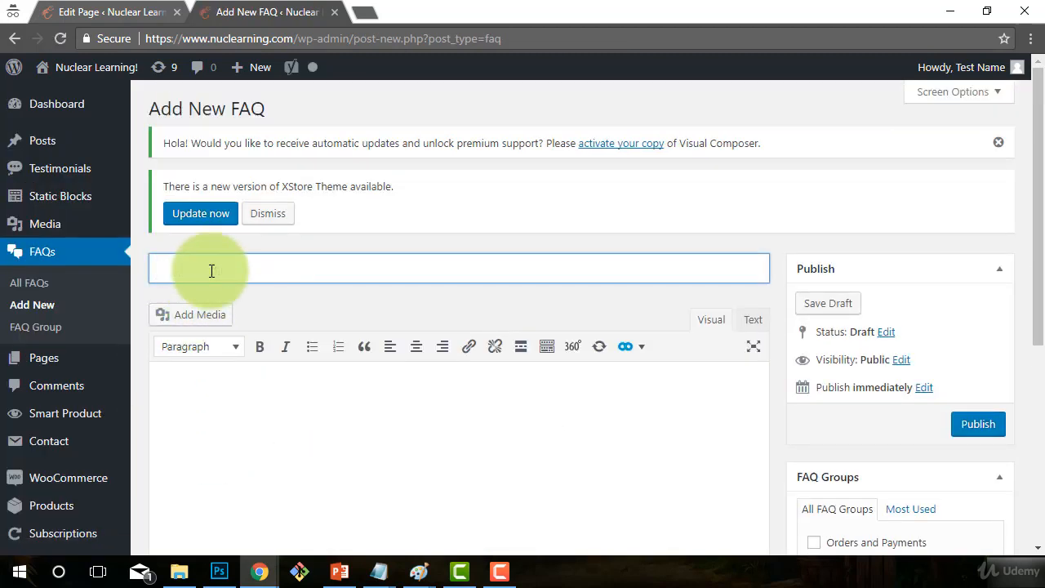
text(Where do you sh)
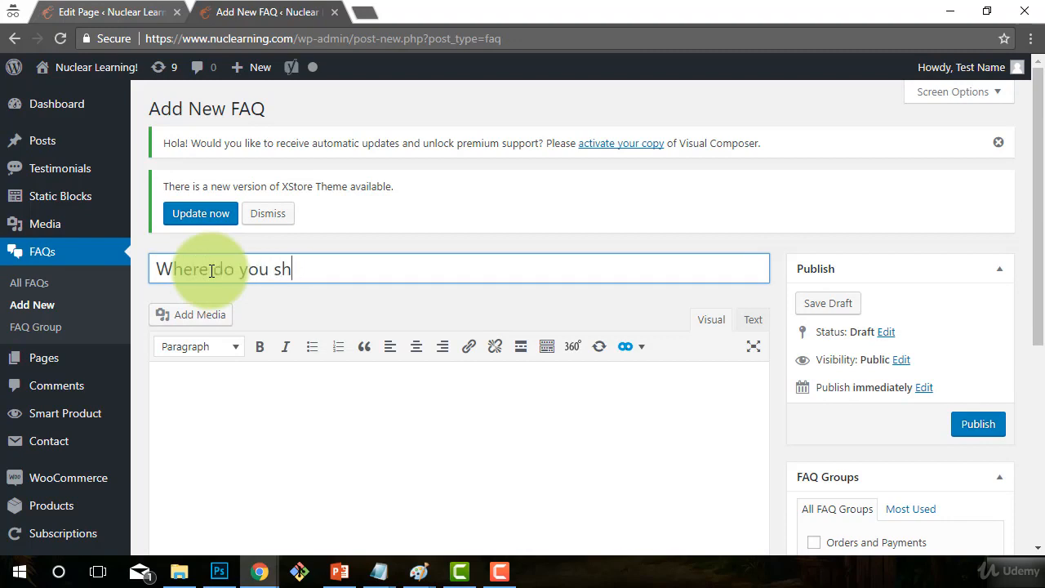
key(BackSpace)
text(e)
text(ll and ship to?)
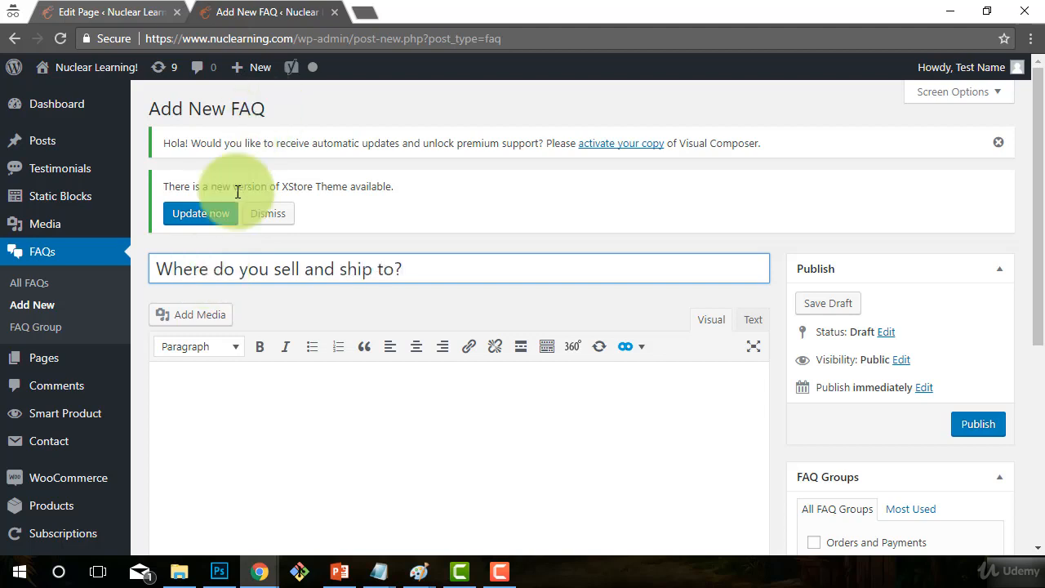
Begin the FAQ answer with "We sell and ship to USA and Canada! If you are outside those countries and are", correcting the spelling of "countries"
click(262, 420)
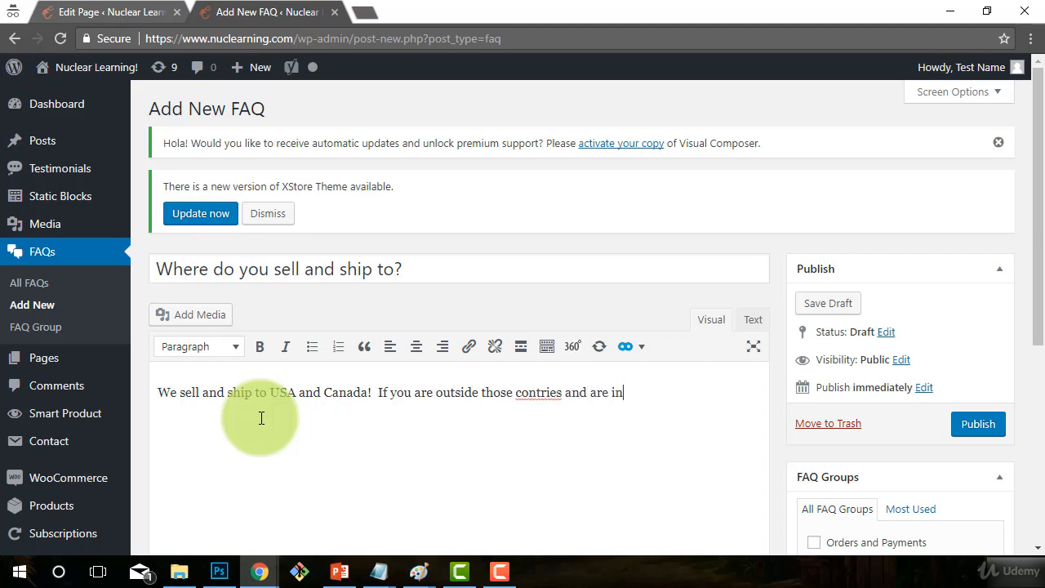
text(teret)
right_click(538, 392)
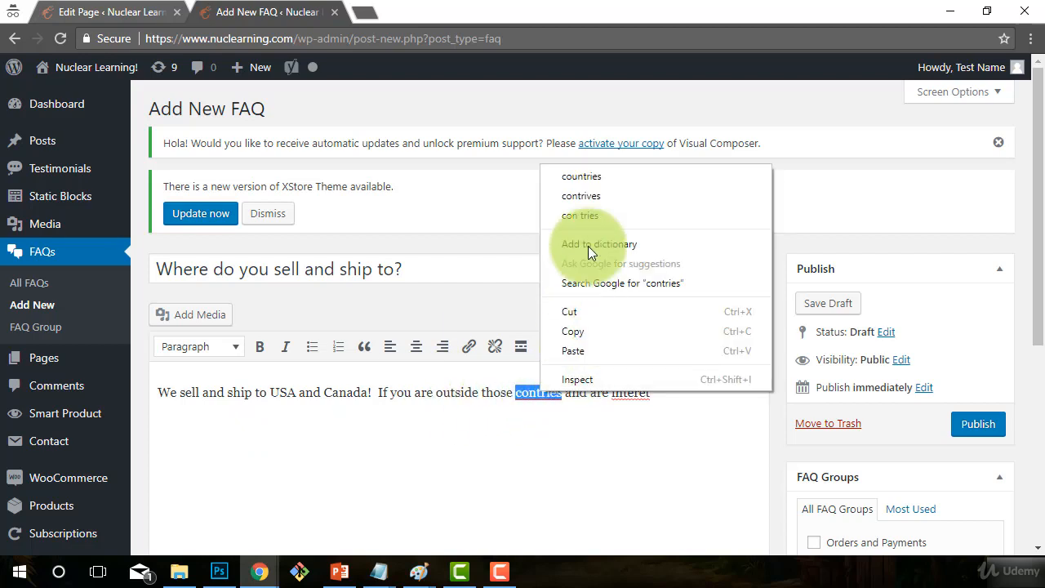
click(592, 176)
Correct the spelling of "interested", end the answer with "in purchasing our product, please contact us using our contact us form." and publish the FAQ
right_click(646, 394)
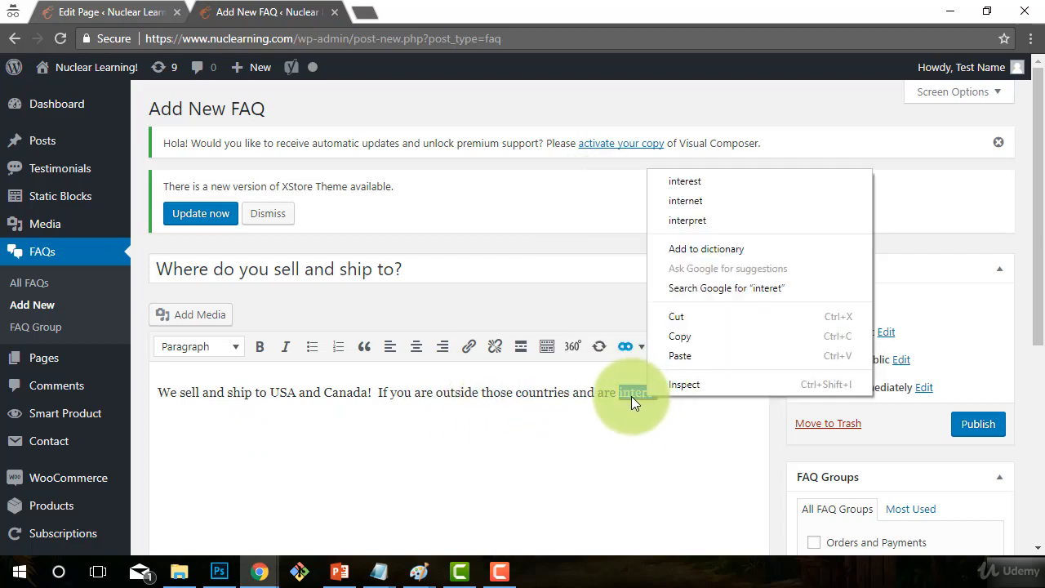
click(631, 397)
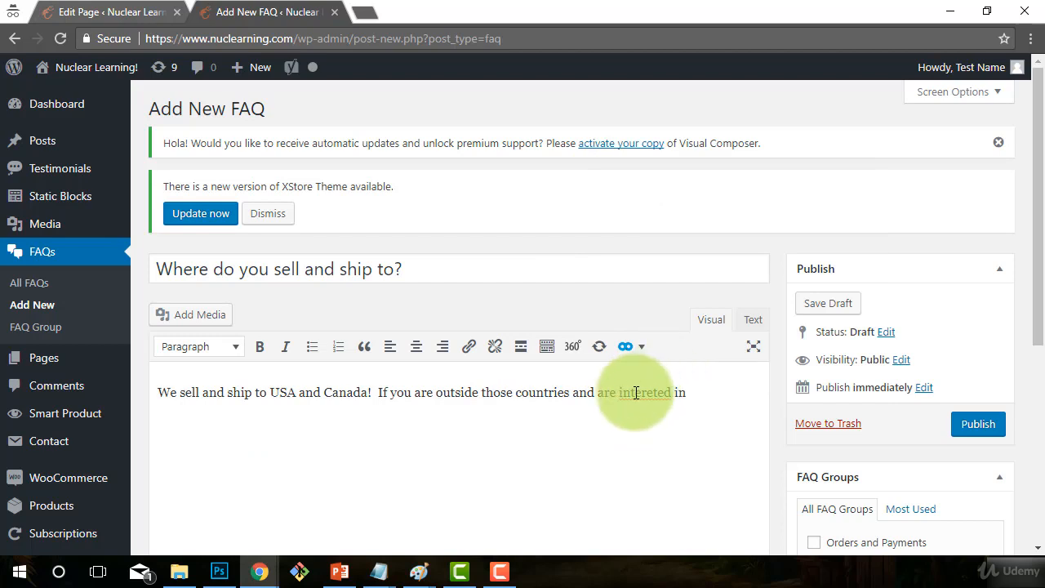
right_click(645, 393)
click(701, 178)
click(723, 392)
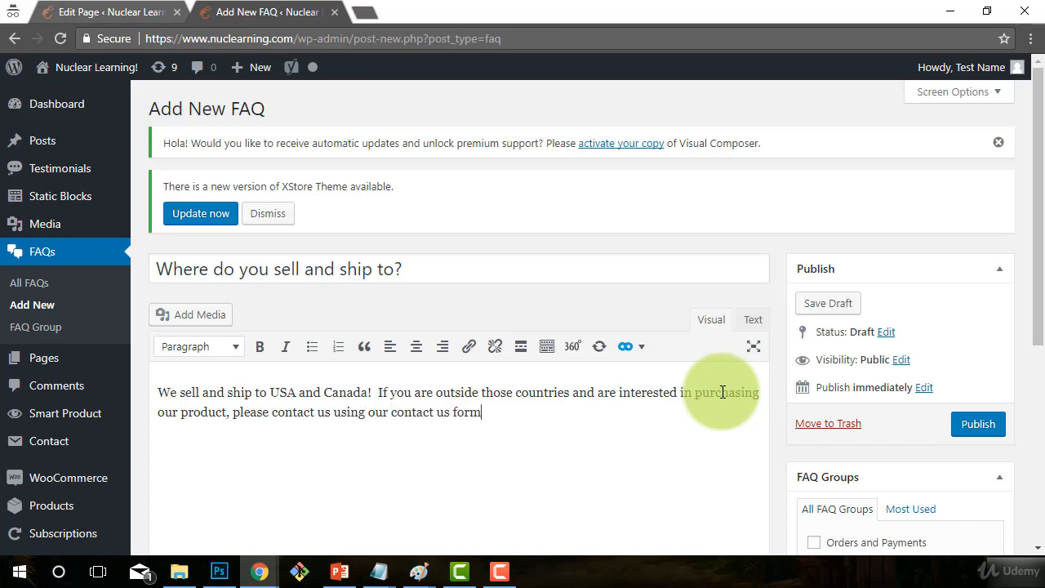
click(977, 423)
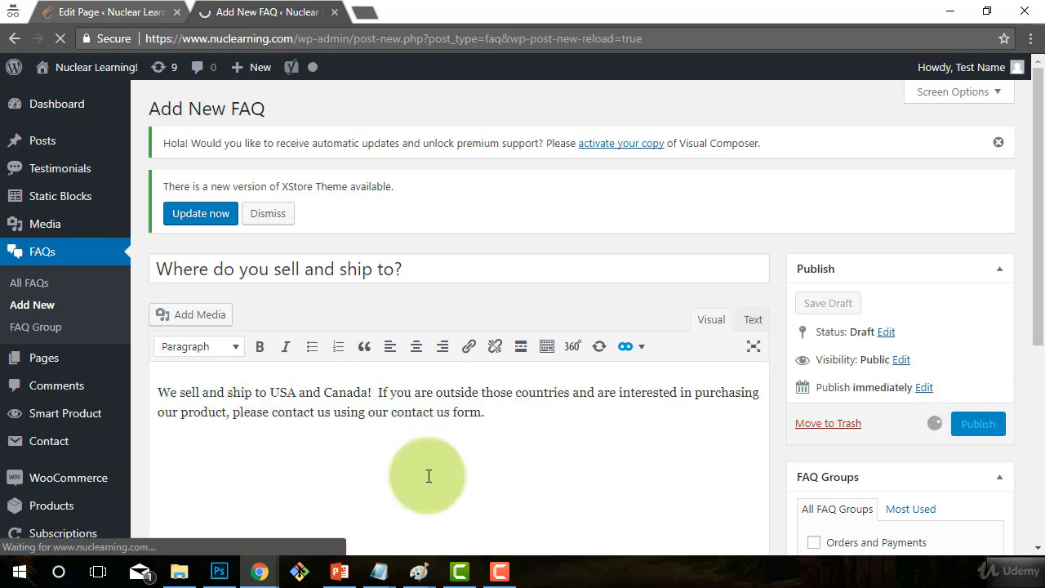
Assign the "Where do you sell and ship to?" FAQ to the Shipping group and update it
scroll(572, 419, down, 1)
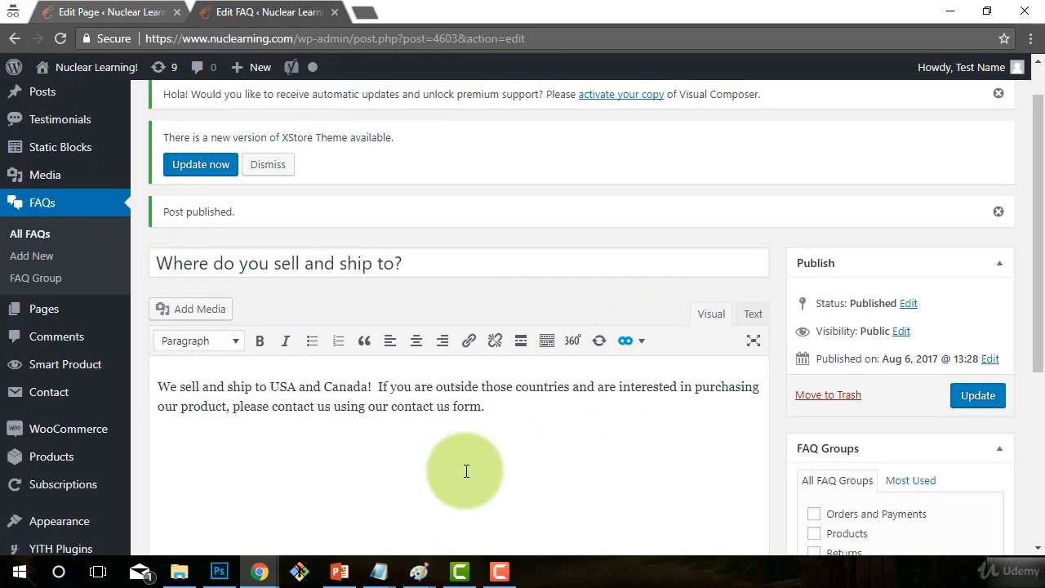
scroll(584, 422, up, 1)
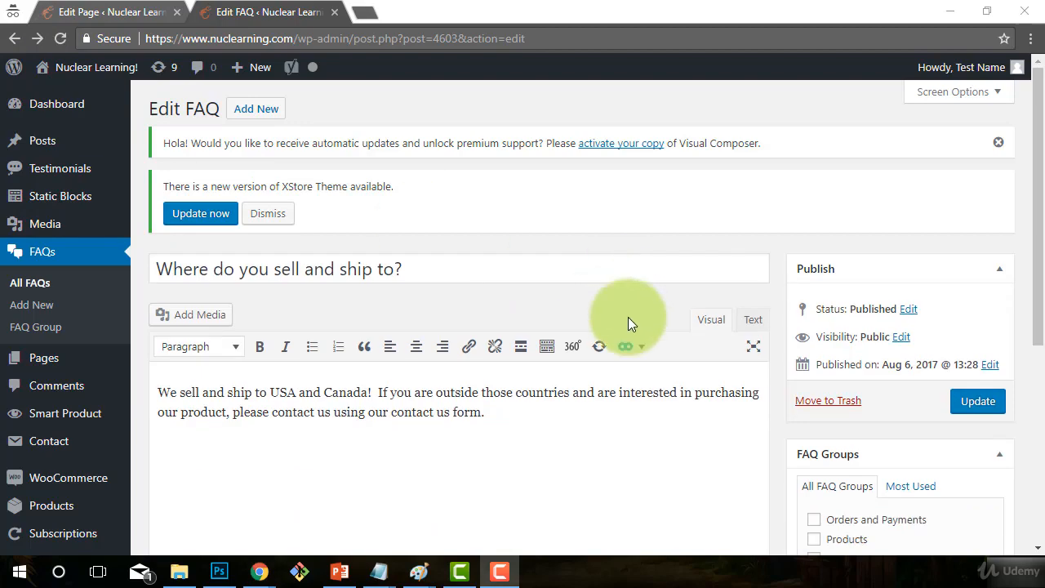
scroll(880, 400, down, 1)
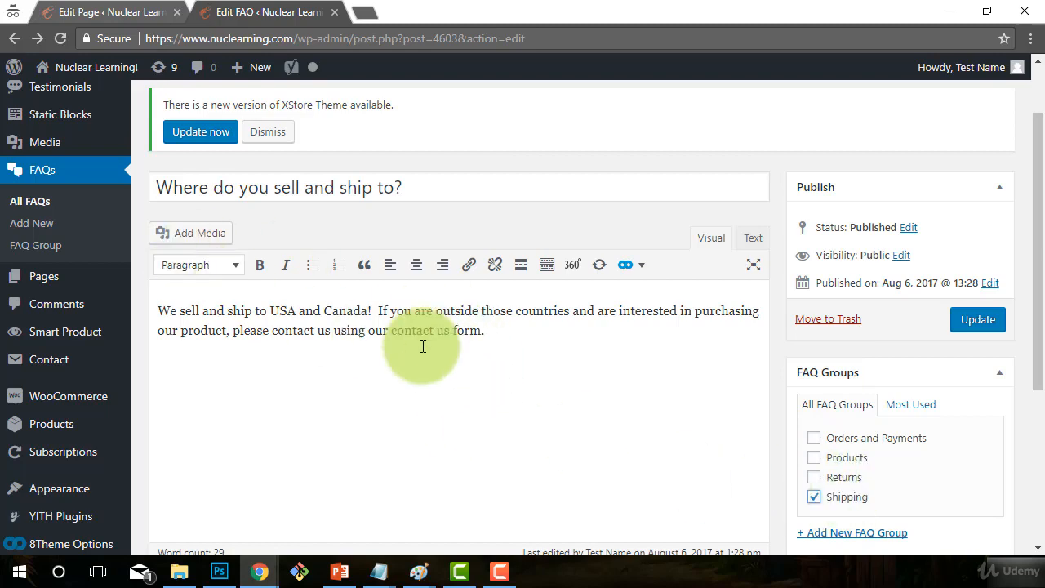
click(976, 321)
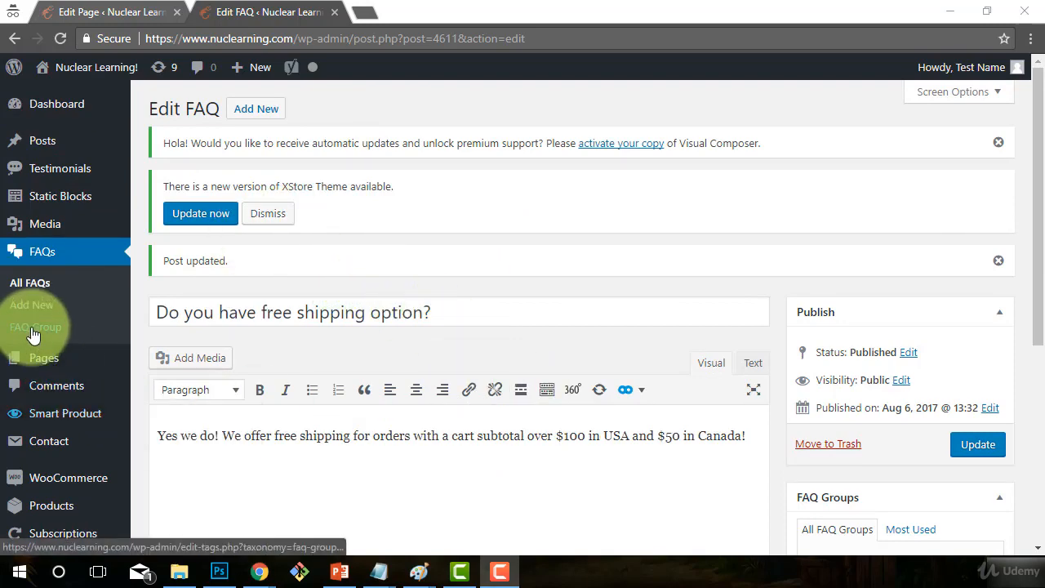
Move the older duplicate of "Do you have free shipping option?" to the trash from the list of all FAQs
click(21, 289)
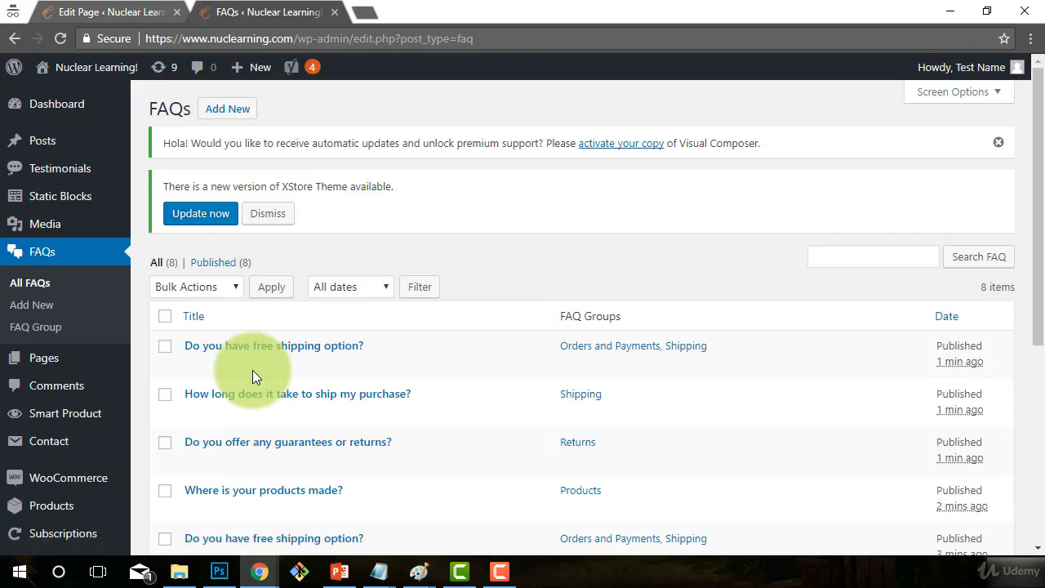
scroll(506, 338, down, 3)
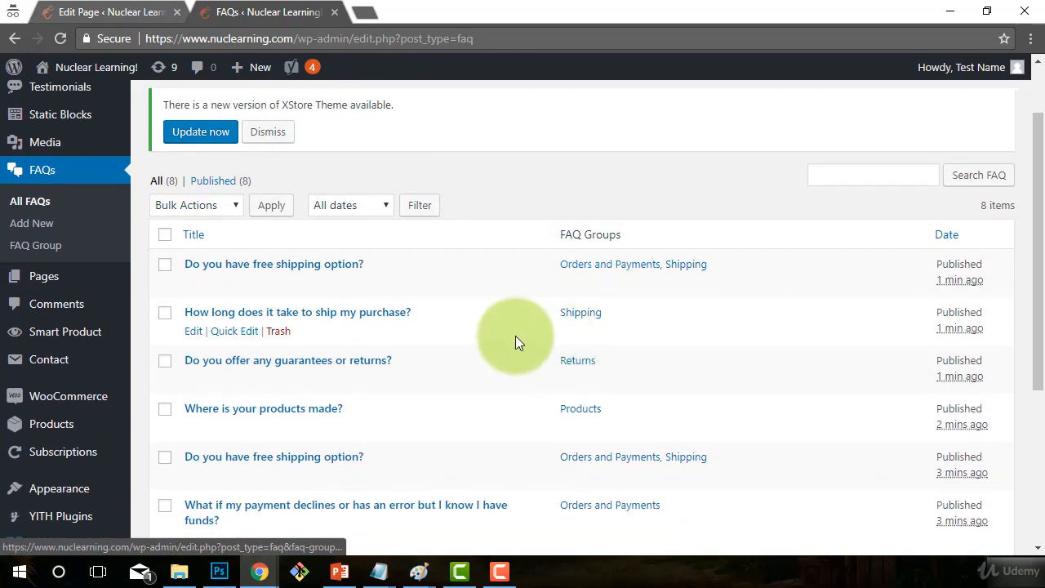
scroll(552, 456, up, 1)
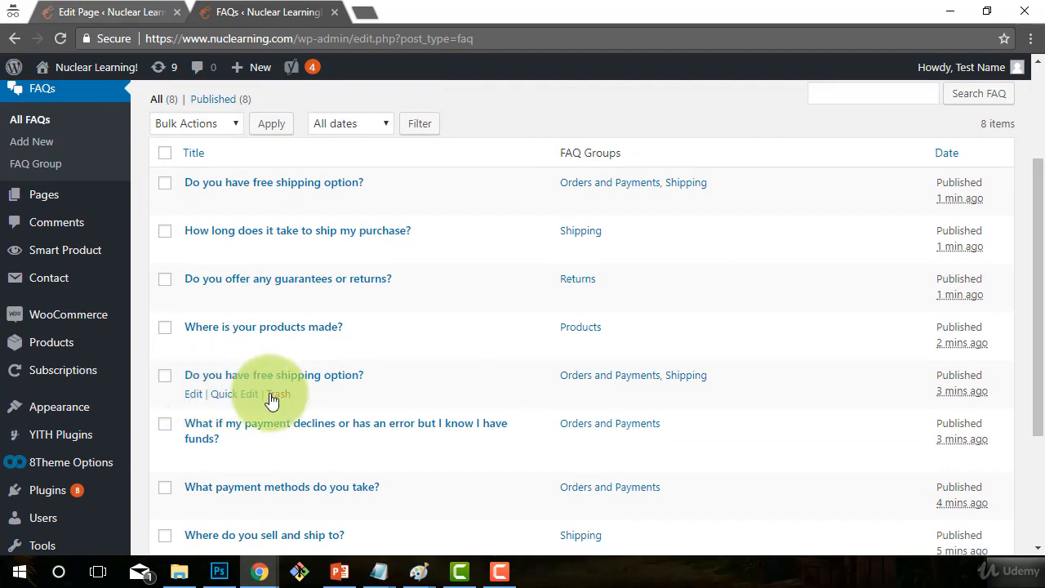
click(277, 395)
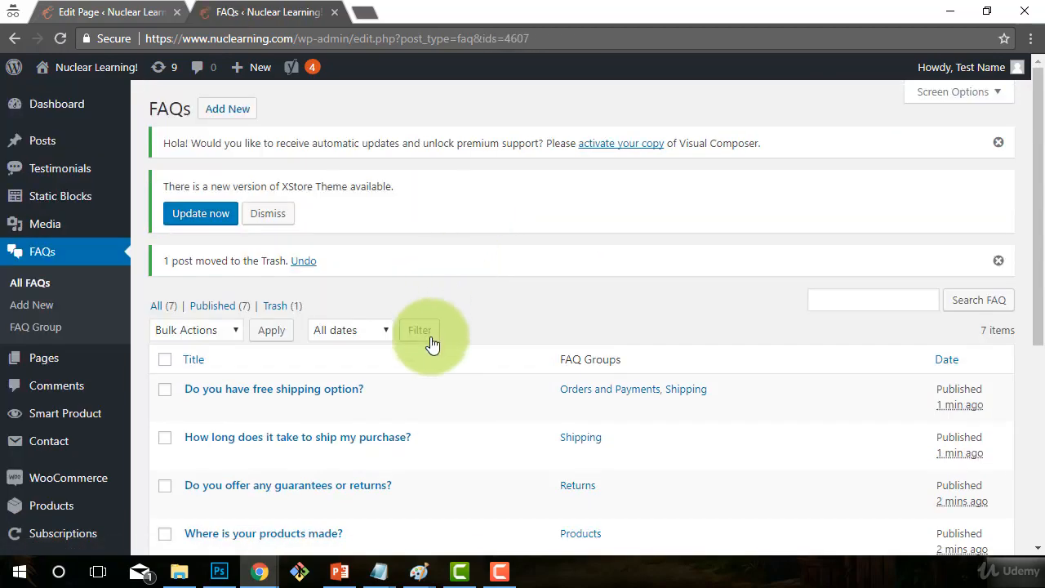
Review the remaining FAQs and the groups assigned to them in the FAQ list
scroll(431, 343, down, 3)
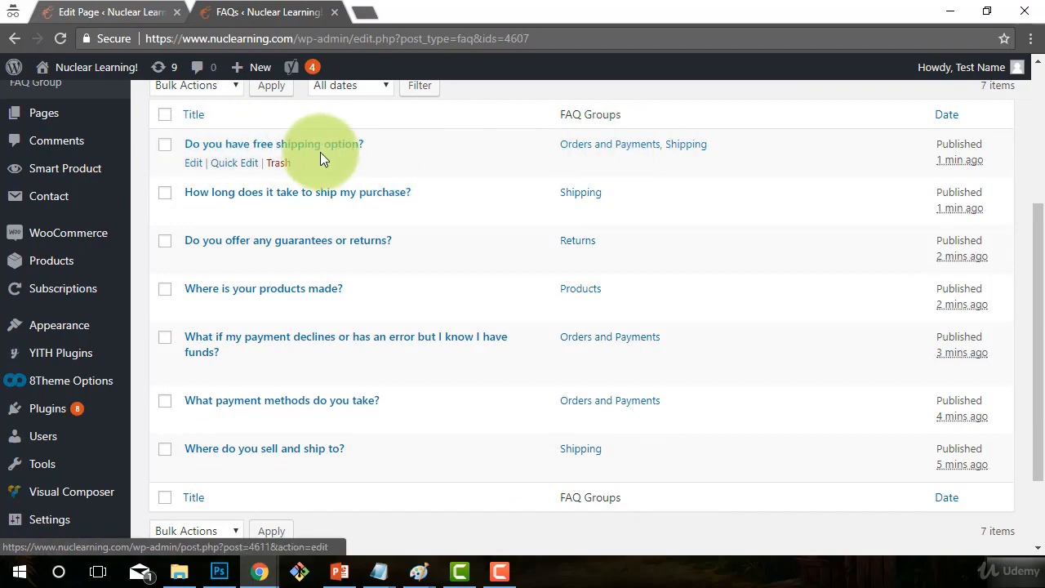
scroll(486, 325, down, 2)
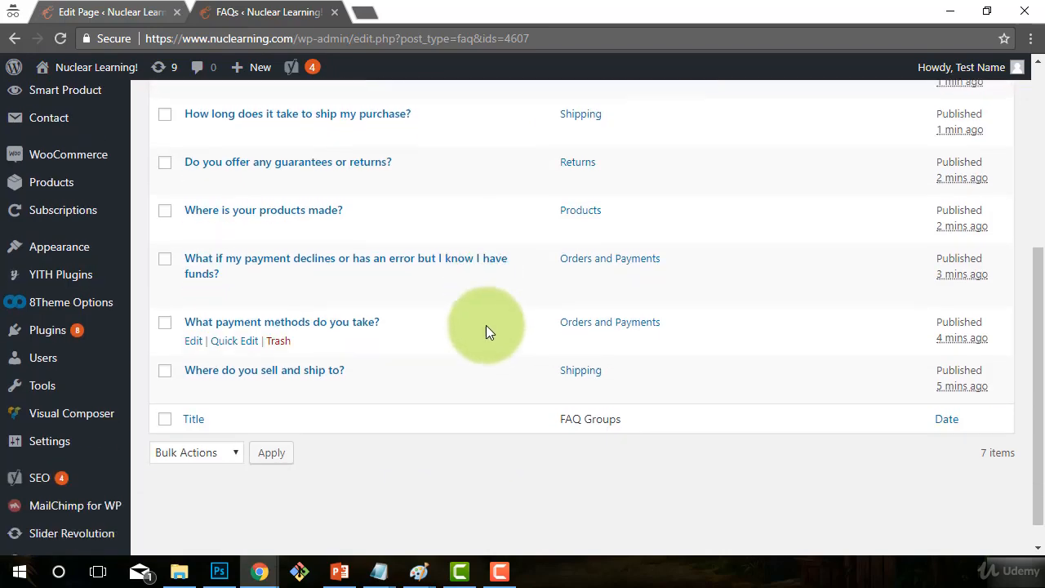
scroll(506, 172, up, 4)
scroll(362, 475, down, 2)
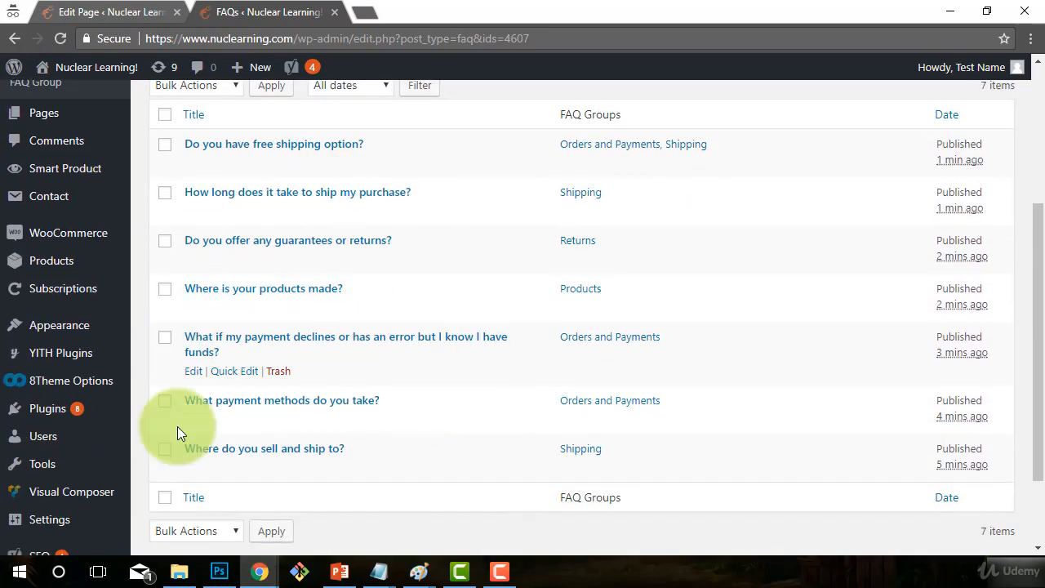
scroll(490, 343, up, 2)
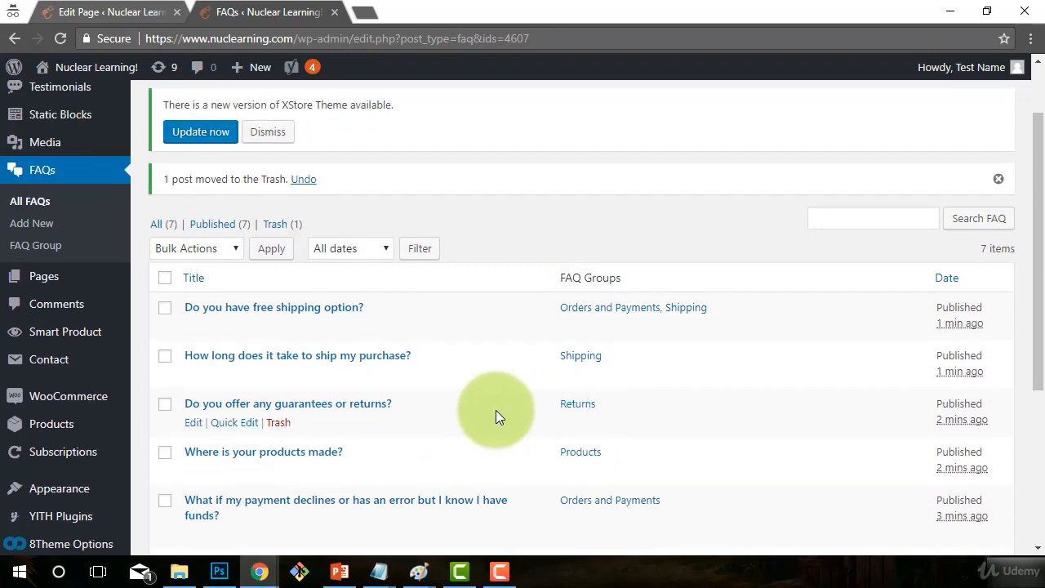
scroll(496, 412, down, 1)
scroll(496, 413, up, 1)
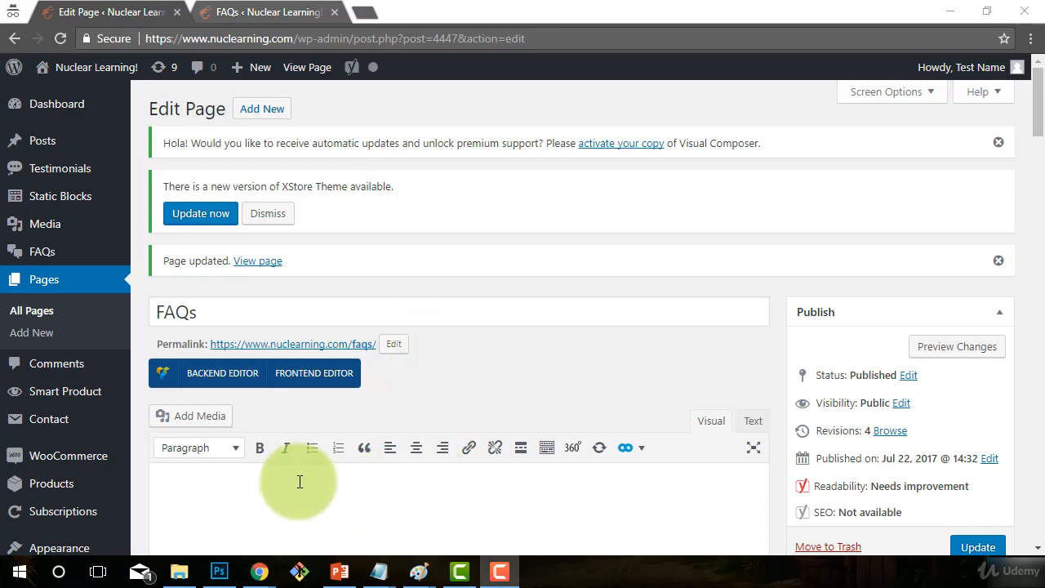
Add the shortcode [faqs style="filterable-toggle"] to the content of the FAQs page and update the page
scroll(448, 430, down, 1)
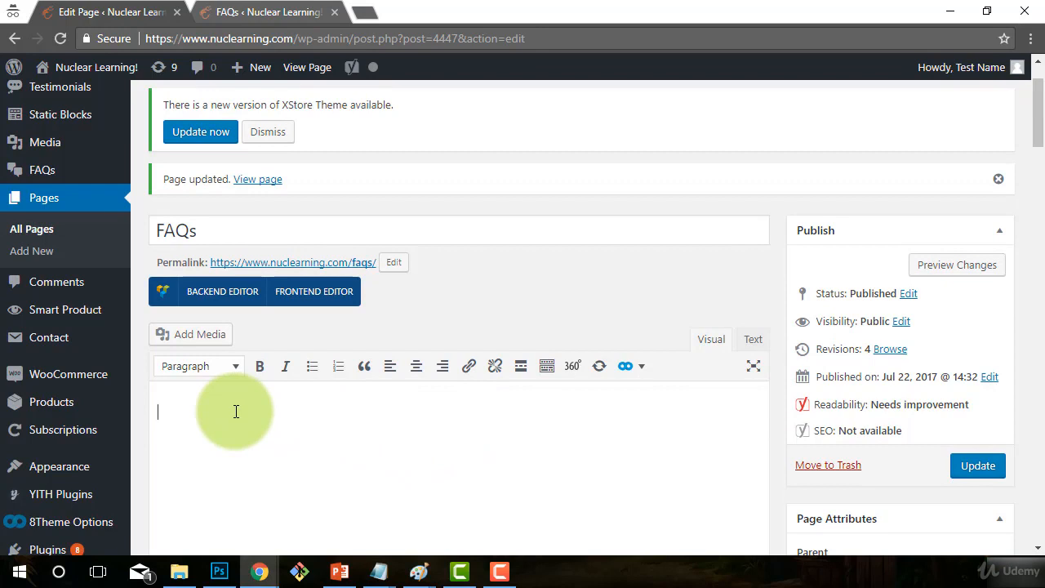
text([faqs style="filterable-toggle"])
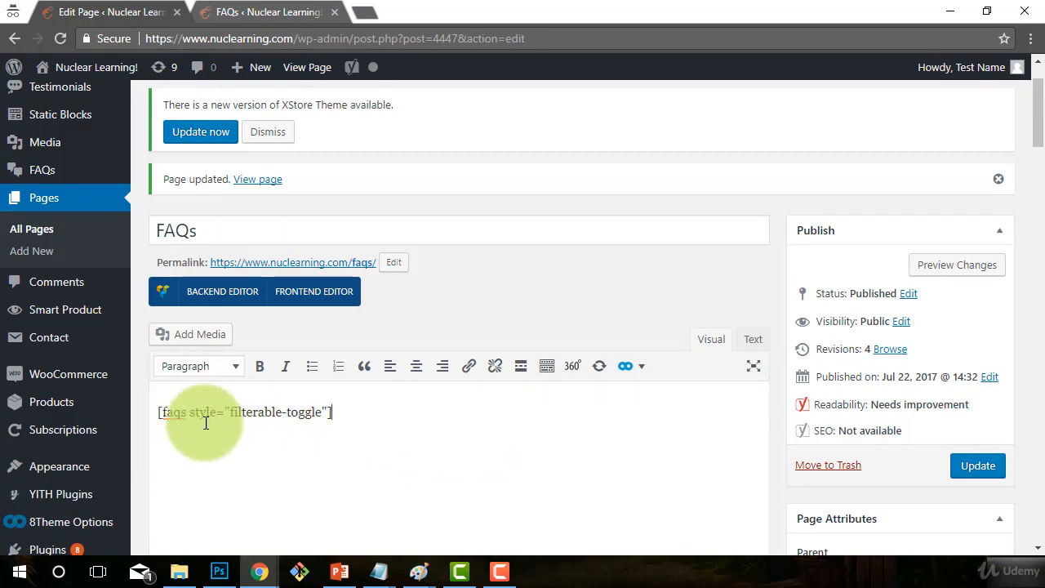
click(979, 467)
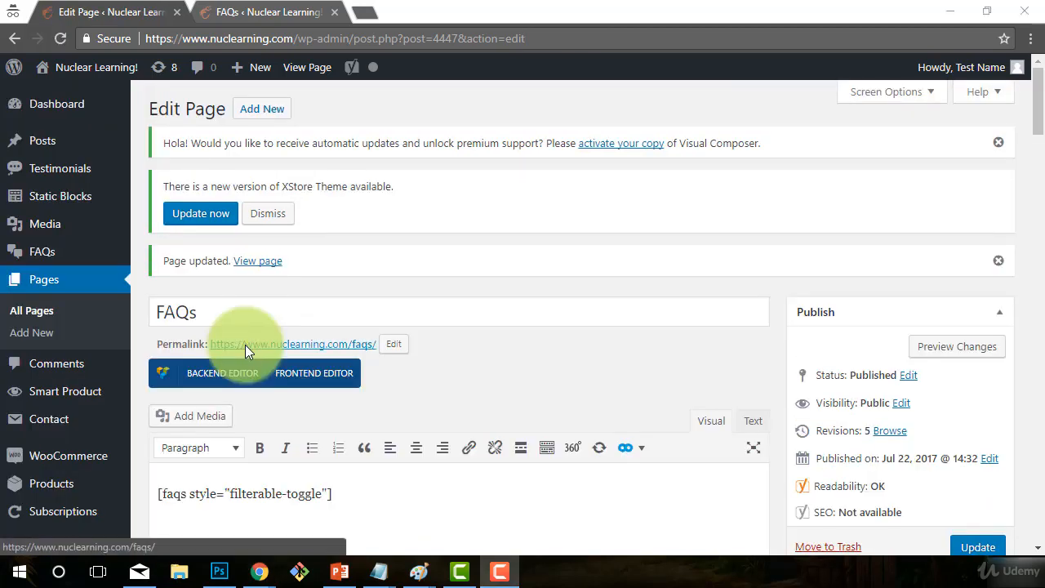
Open the live FAQs page from its permalink in a new tab and look over the list of questions
right_click(245, 344)
click(285, 356)
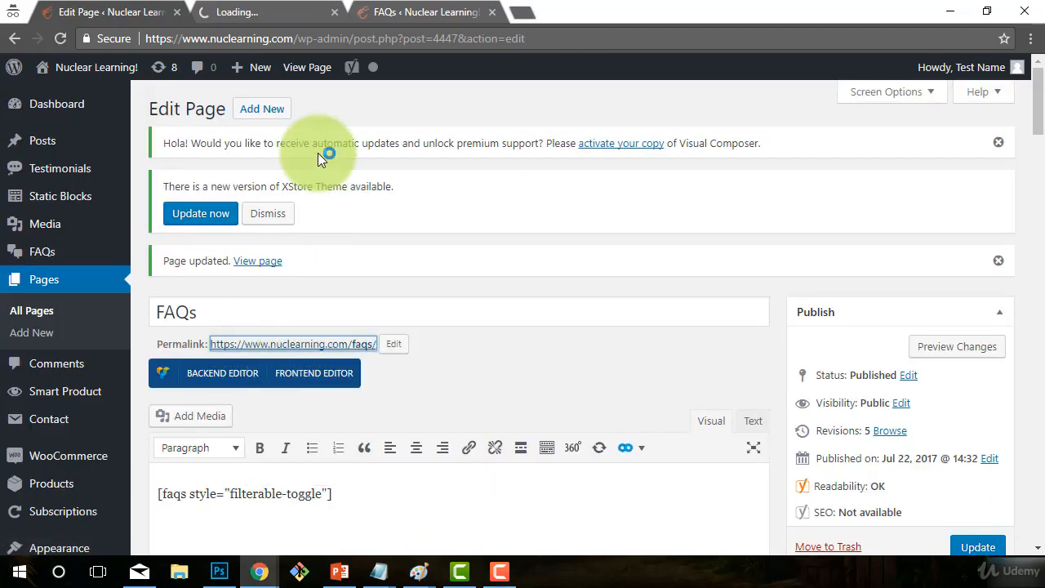
click(262, 12)
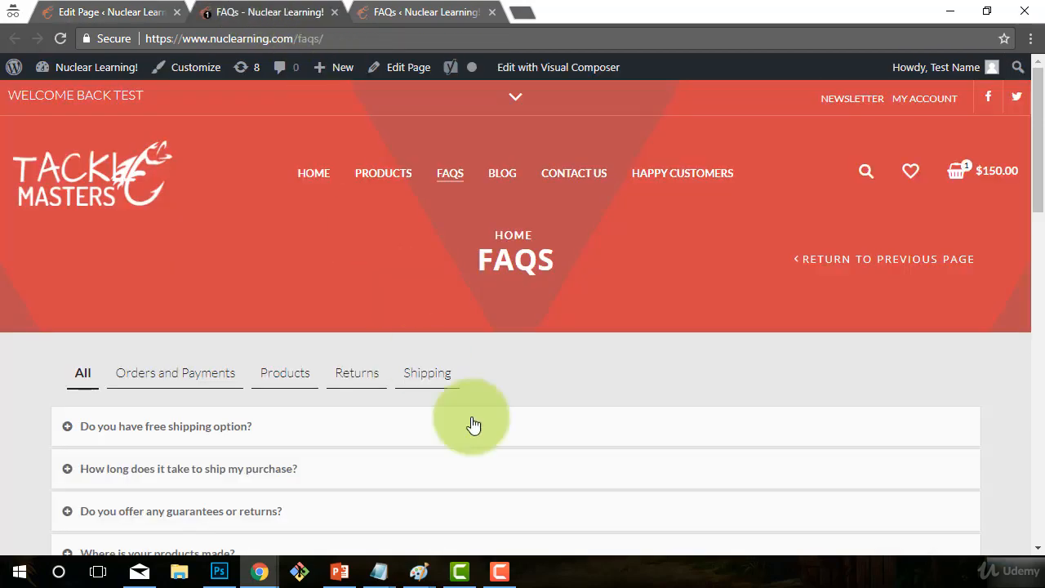
scroll(490, 432, down, 3)
scroll(221, 420, up, 1)
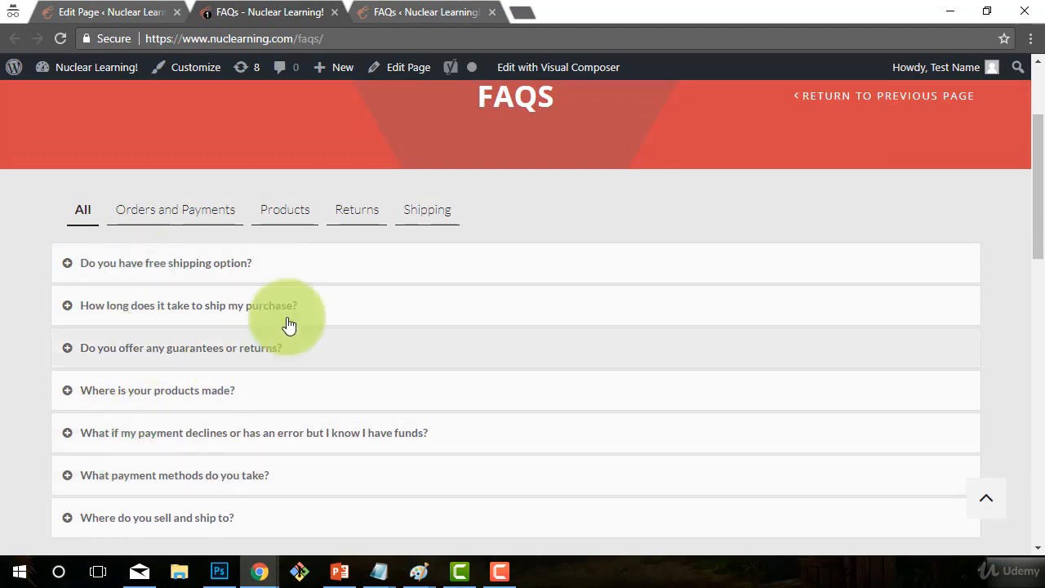
Expand and collapse the free shipping and shipping time questions to test the answer toggles
click(68, 264)
click(66, 266)
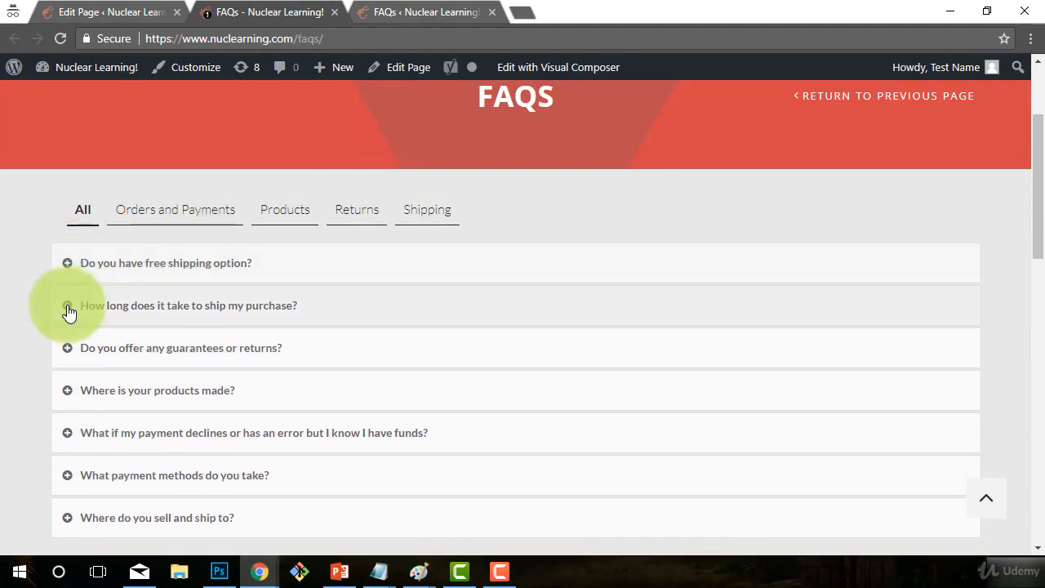
click(66, 308)
click(68, 318)
Test the FAQ filters by showing the Orders and Payments, Products, Returns and Shipping groups one after another
click(187, 214)
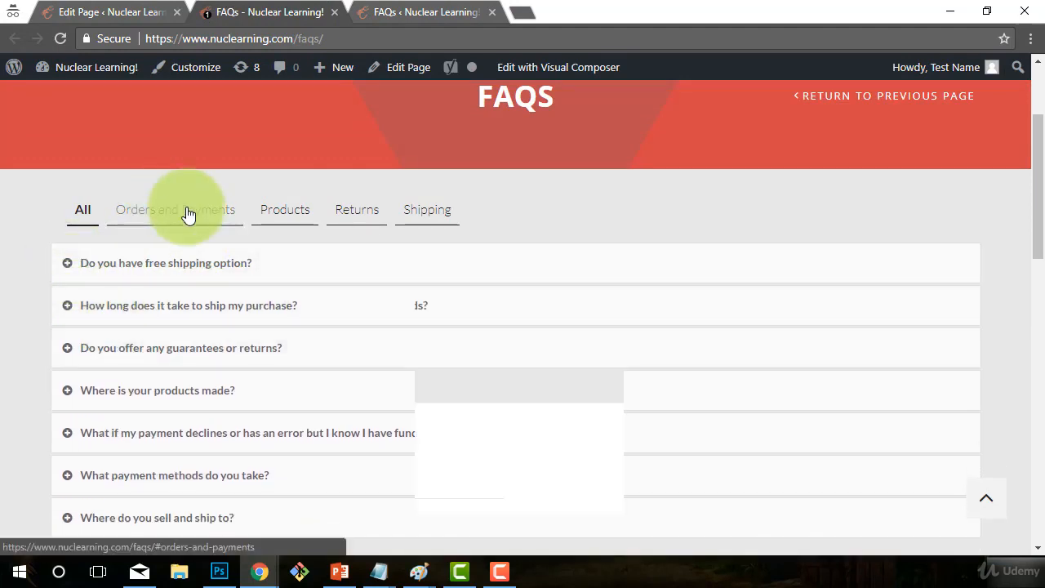
click(282, 218)
click(363, 227)
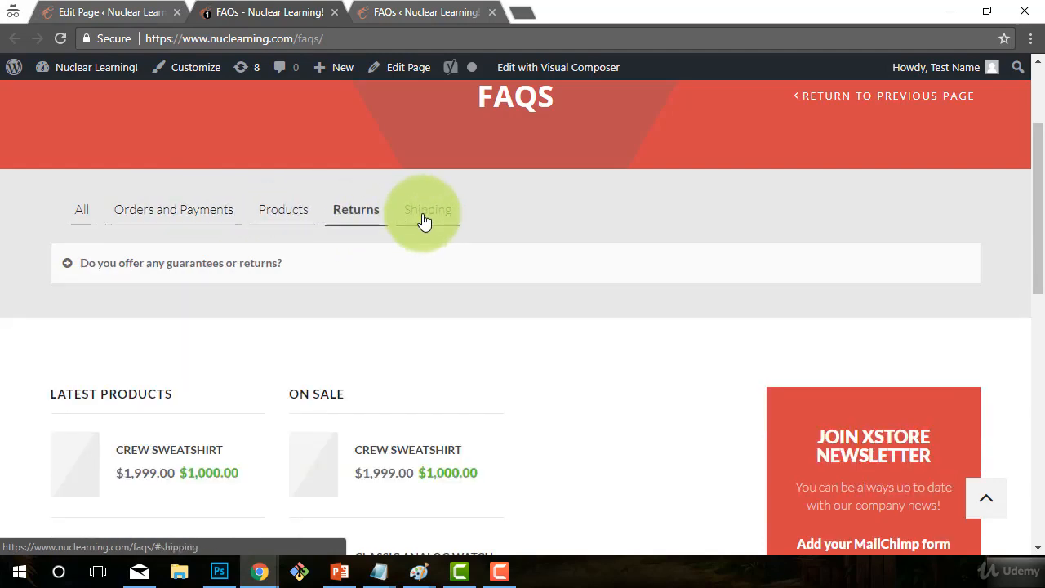
click(422, 219)
click(201, 210)
click(253, 212)
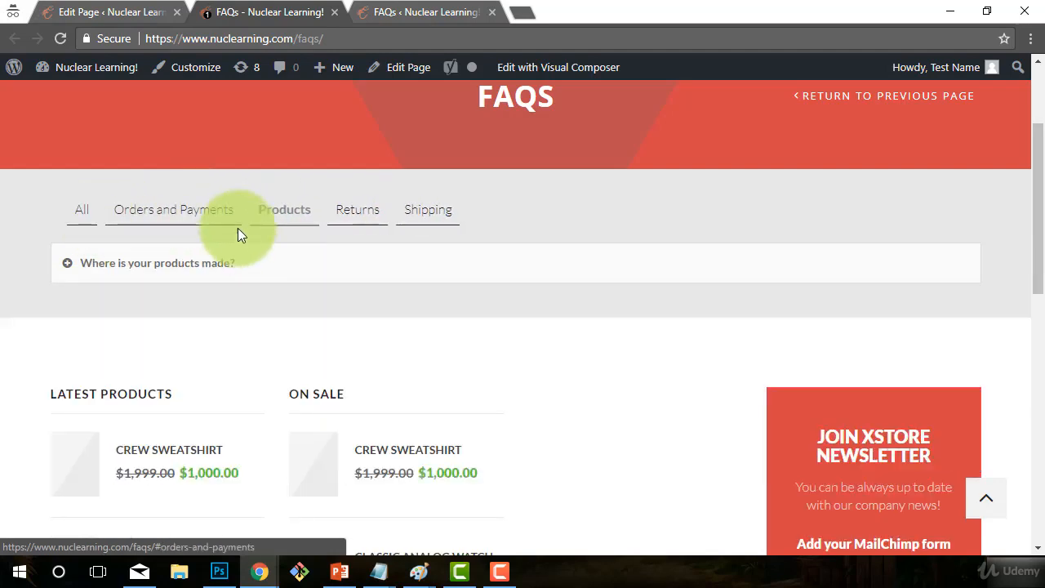
Show all FAQ groups again, look over the full list and toggle the free shipping question
click(78, 215)
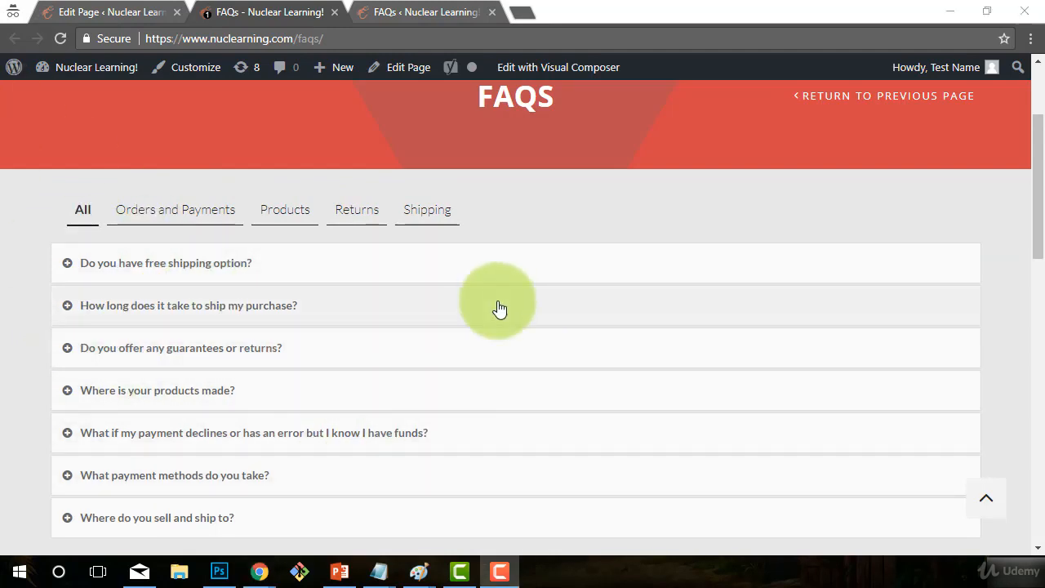
scroll(499, 309, down, 1)
scroll(518, 361, up, 1)
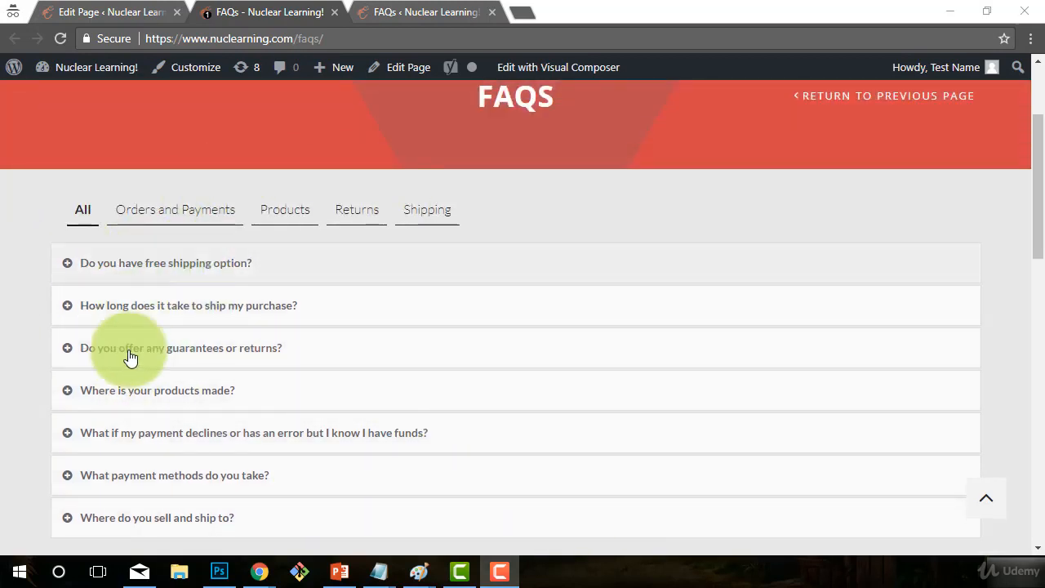
double_click(65, 269)
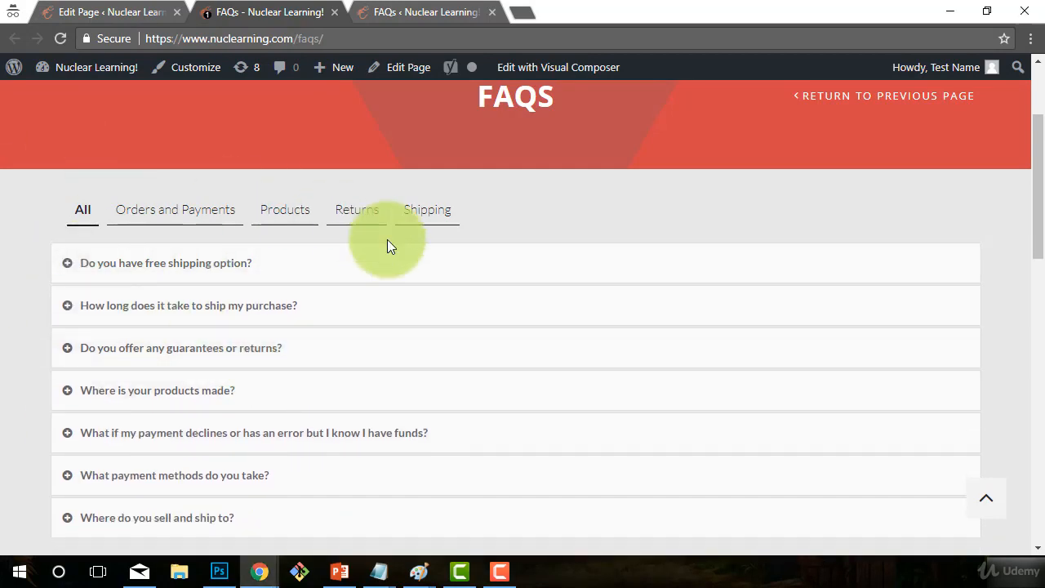
Go back to editing the FAQs page and cut the shortcode [faqs style="filterable-toggle"] from its content
click(110, 10)
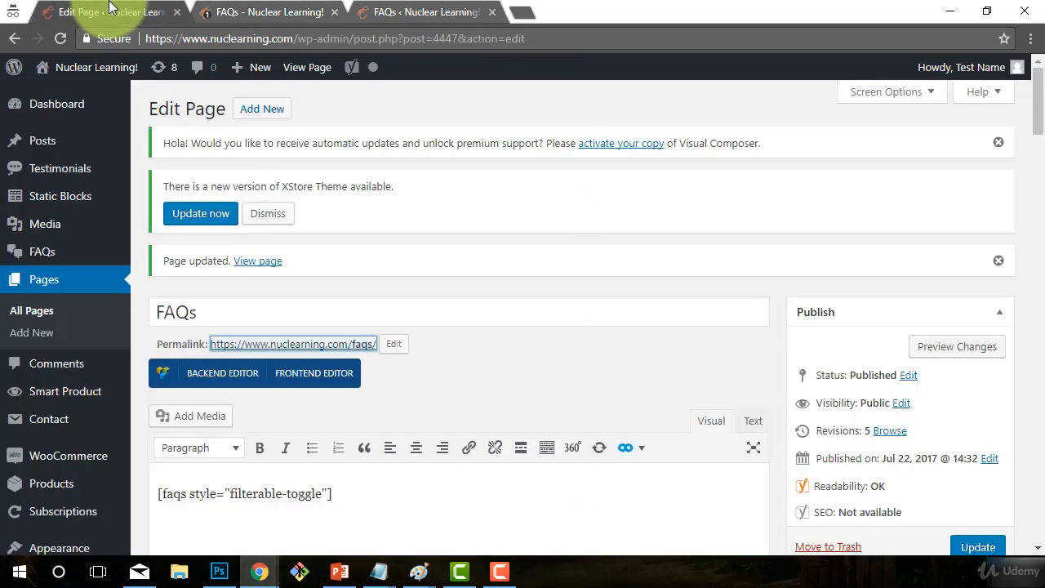
scroll(380, 385, down, 1)
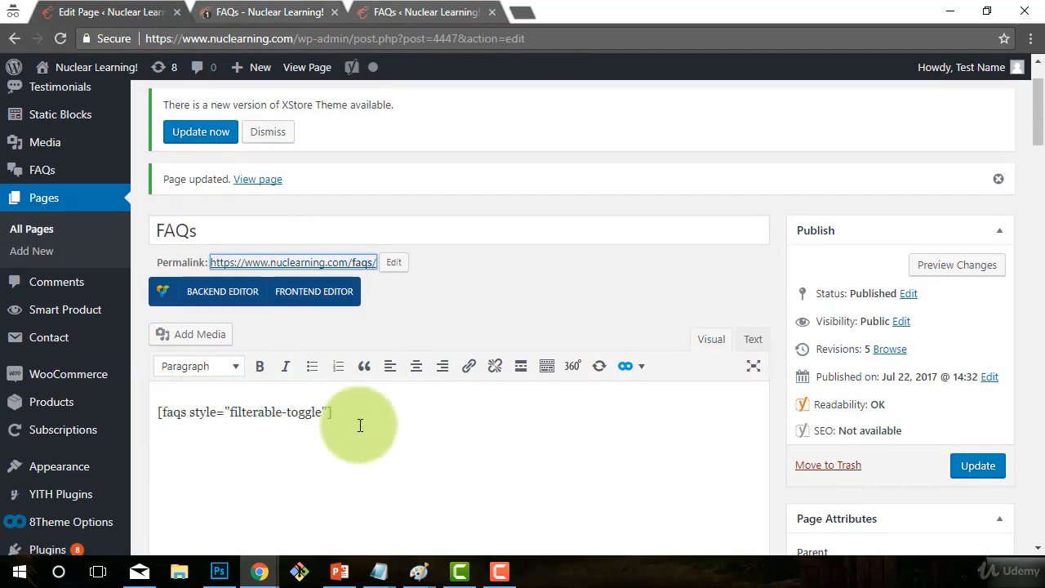
drag(333, 413, 158, 412)
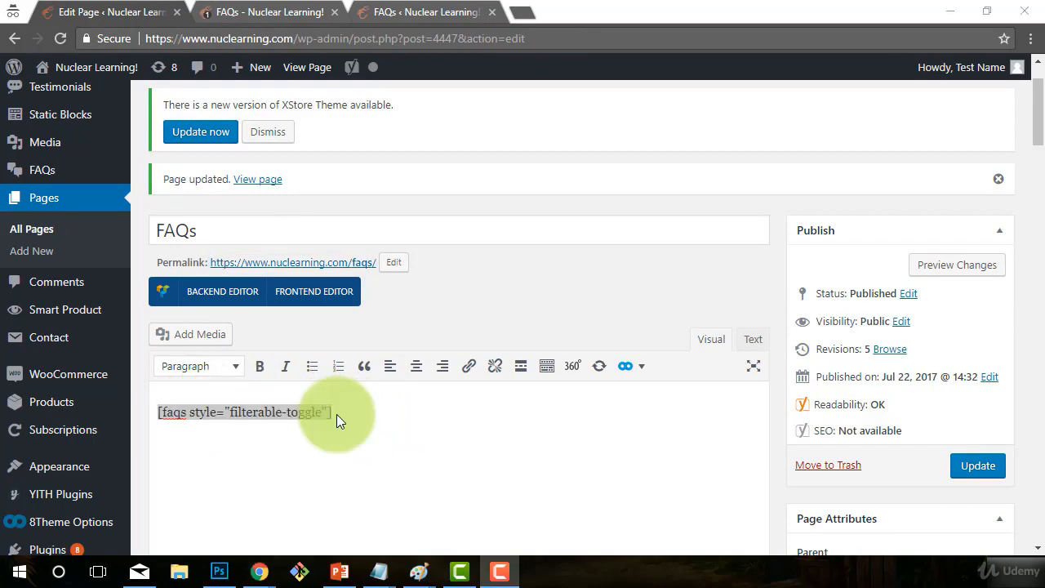
click(337, 414)
drag(337, 413, 109, 413)
mouse_move(127, 418)
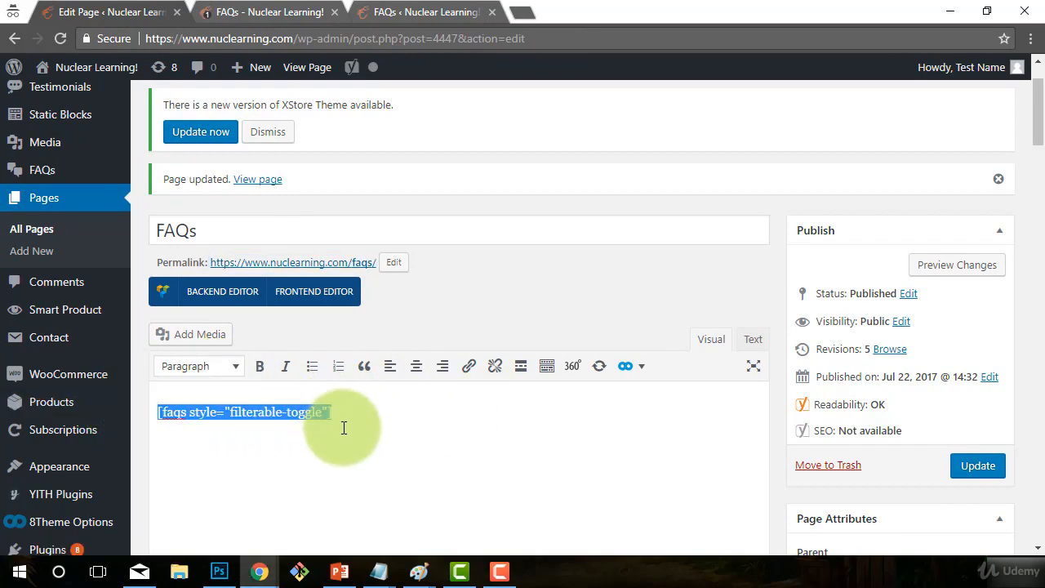
right_click(273, 415)
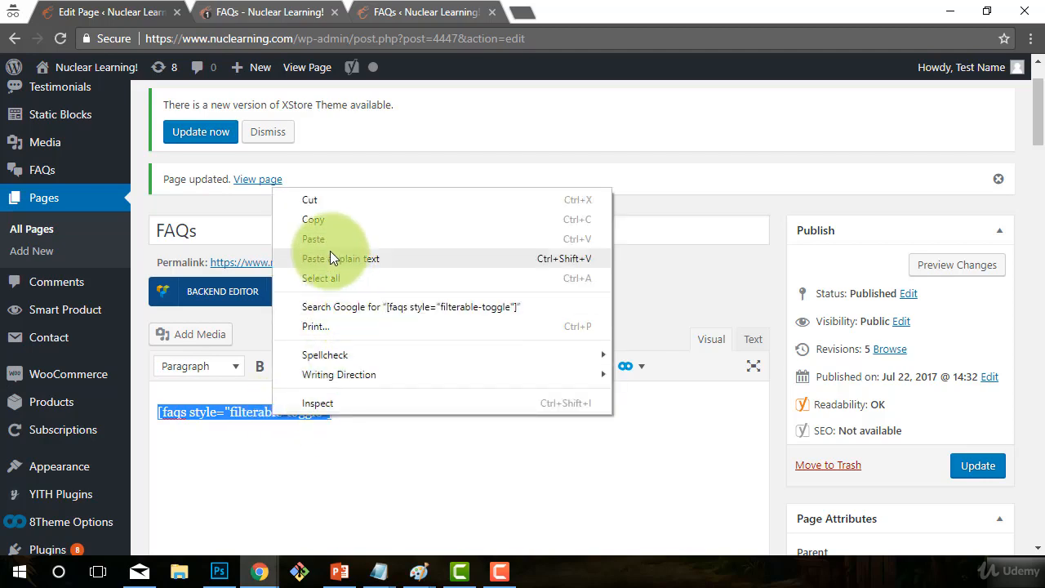
click(318, 198)
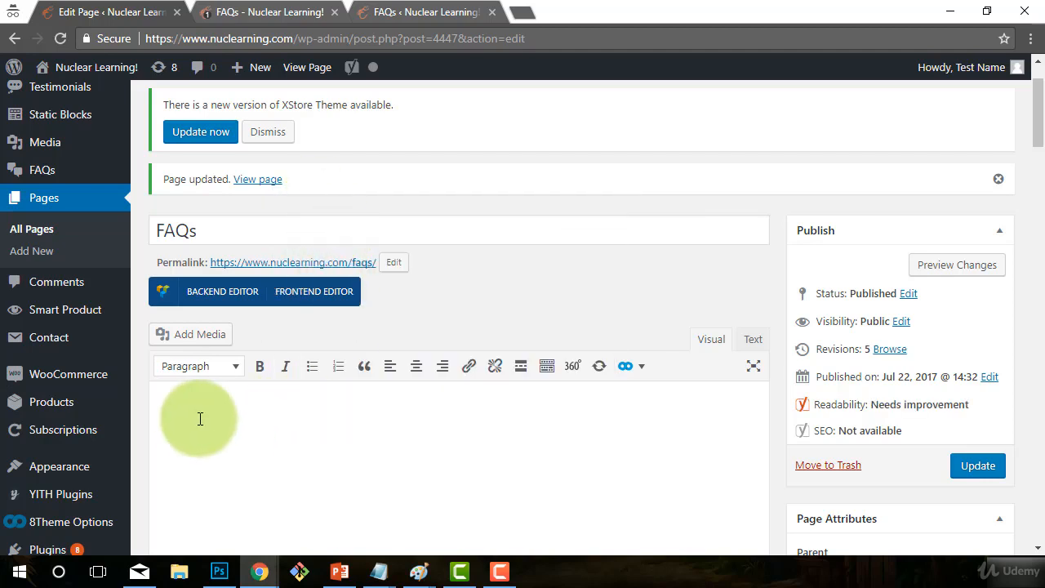
click(295, 440)
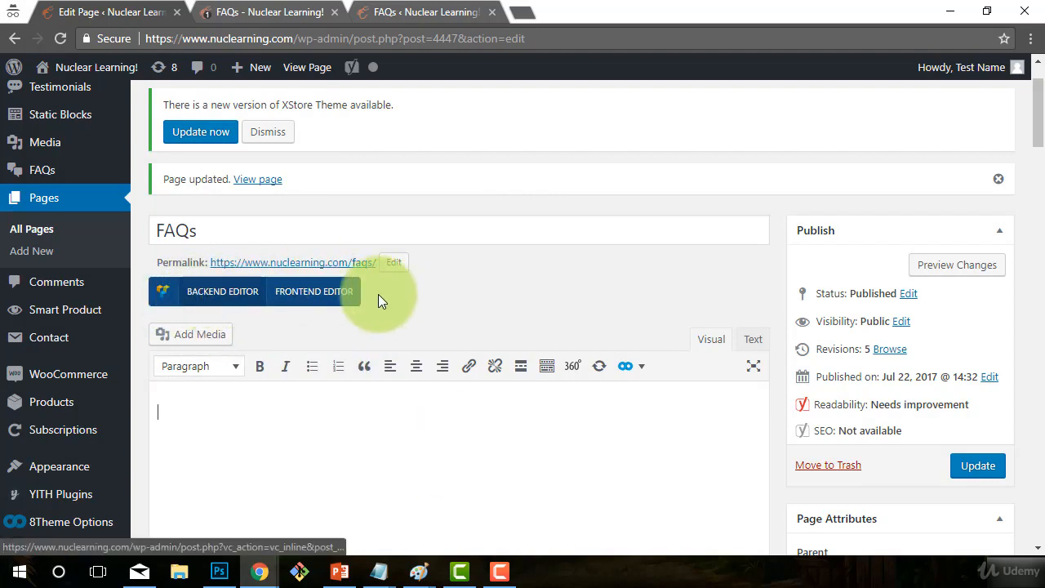
Update the emptied FAQs page and open it in the Visual Composer frontend editor
click(231, 303)
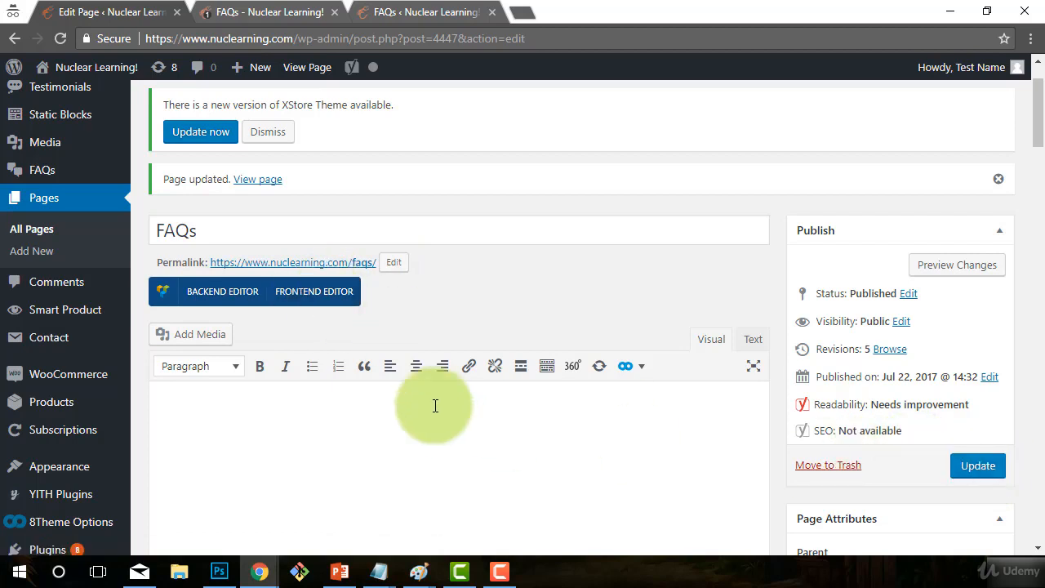
click(306, 294)
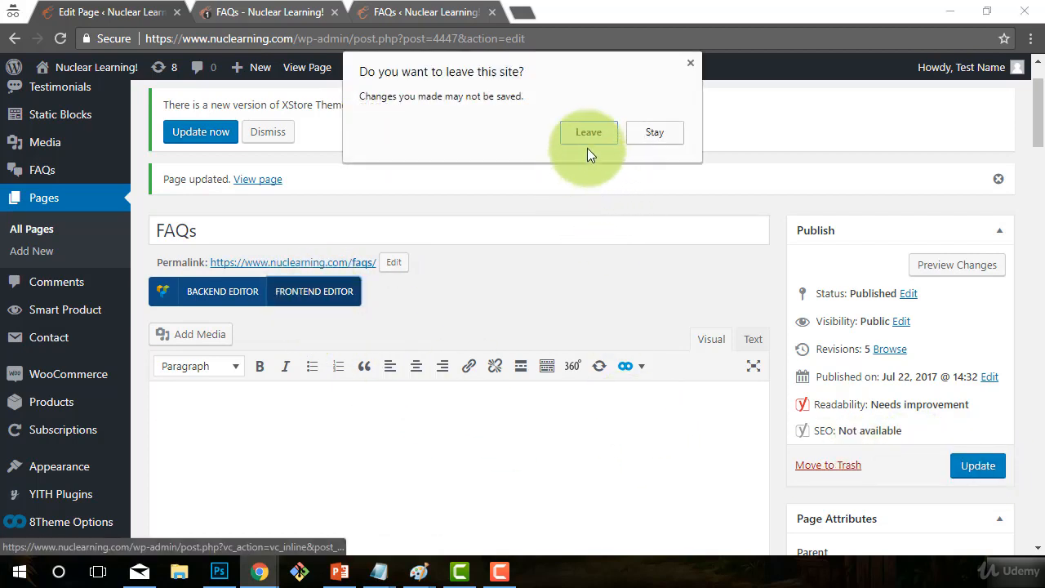
click(670, 136)
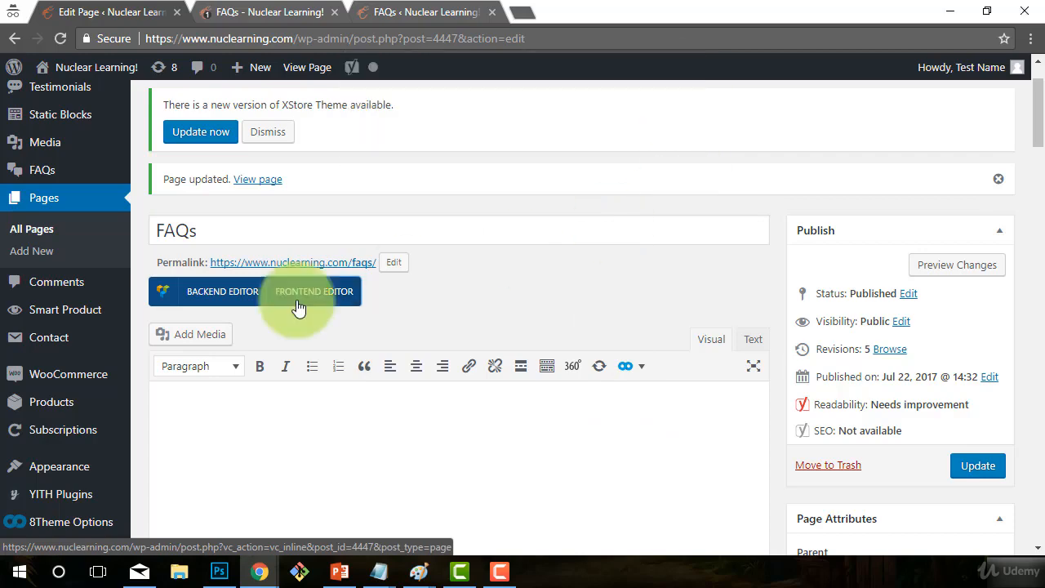
click(979, 465)
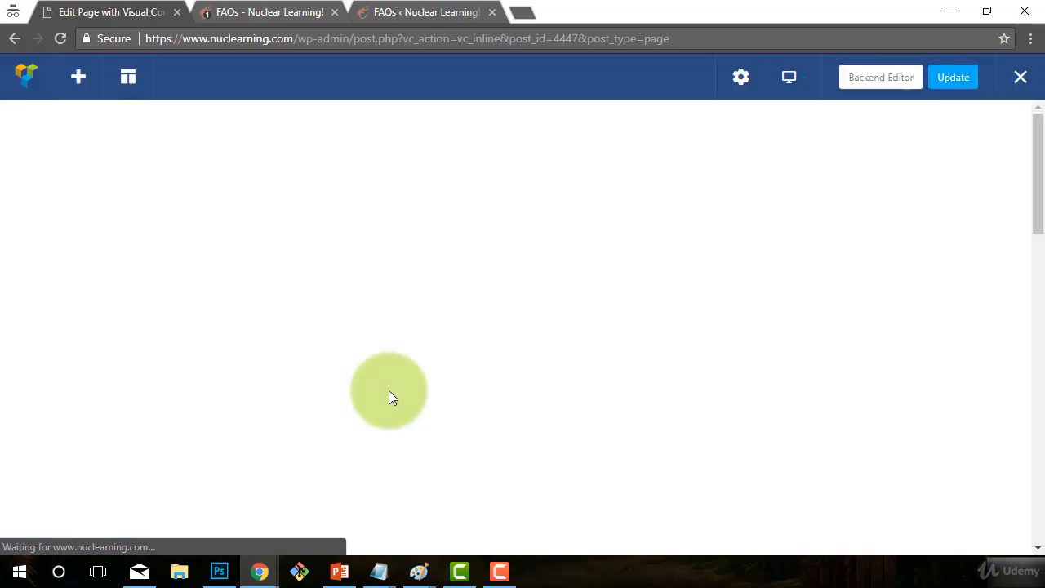
Add a row to the blank FAQs page and set its layout to 2/3 + 1/3
scroll(482, 392, down, 2)
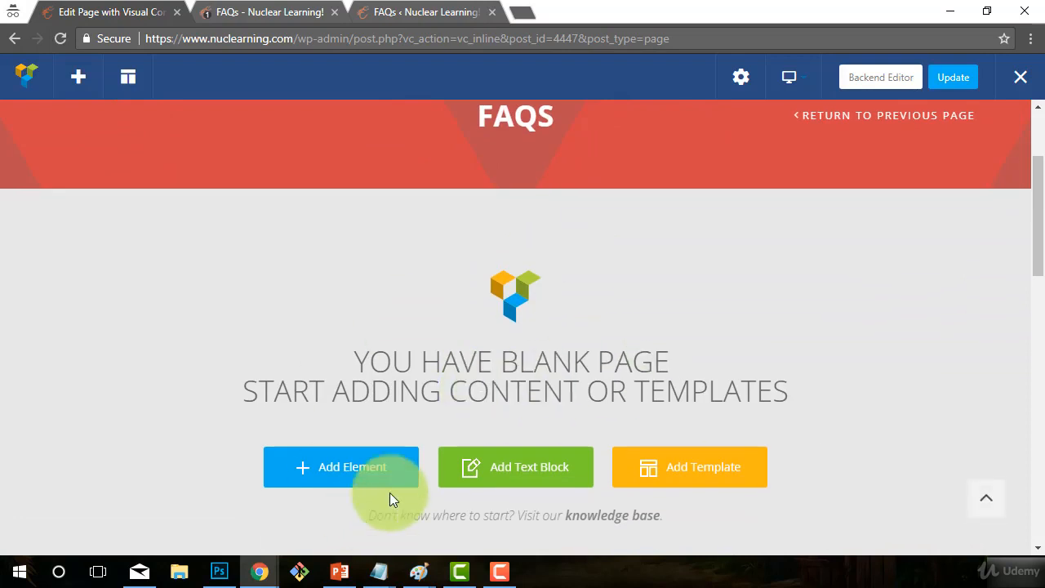
click(339, 469)
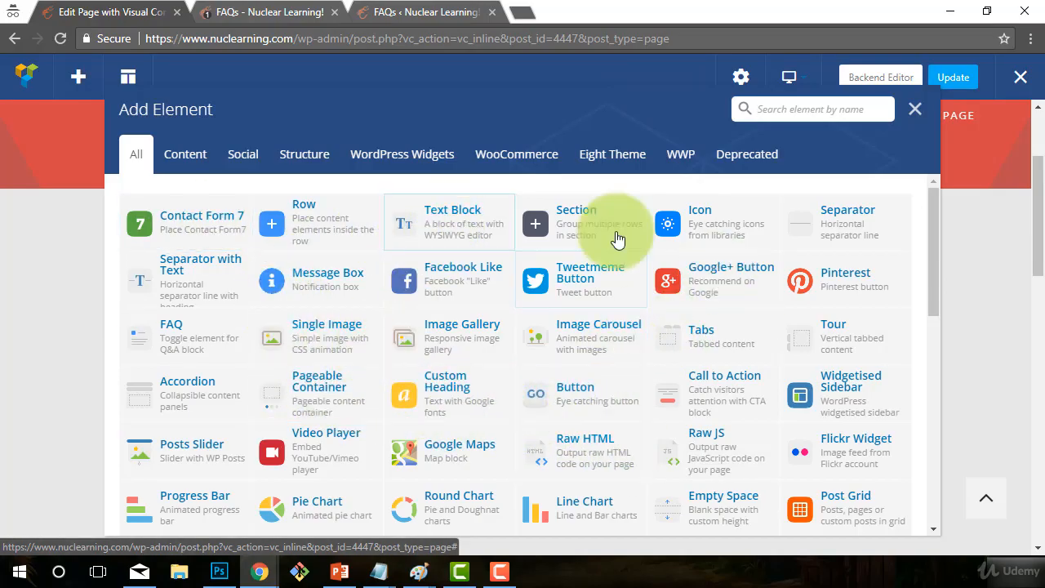
click(291, 226)
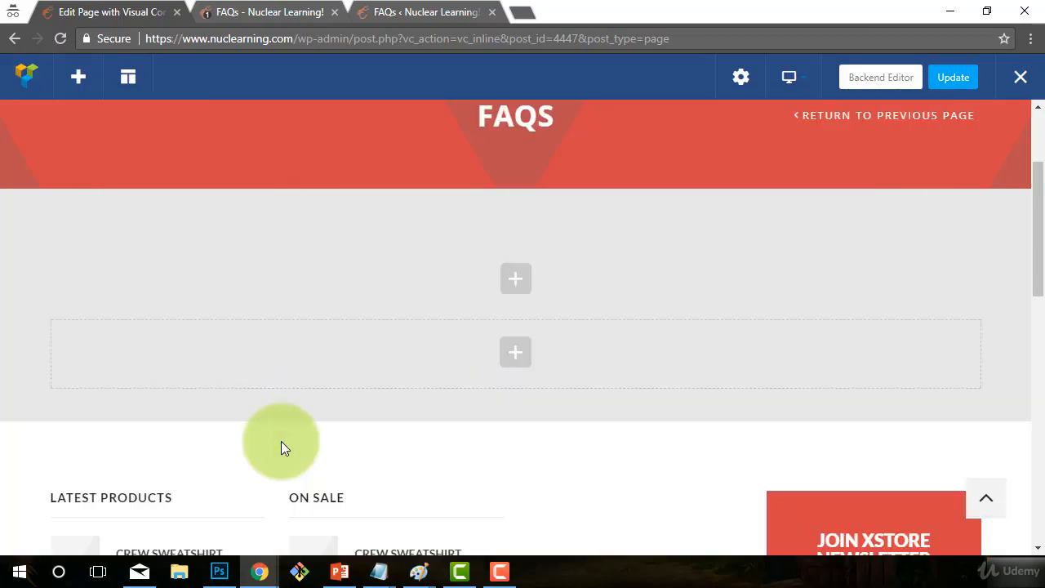
mouse_move(497, 258)
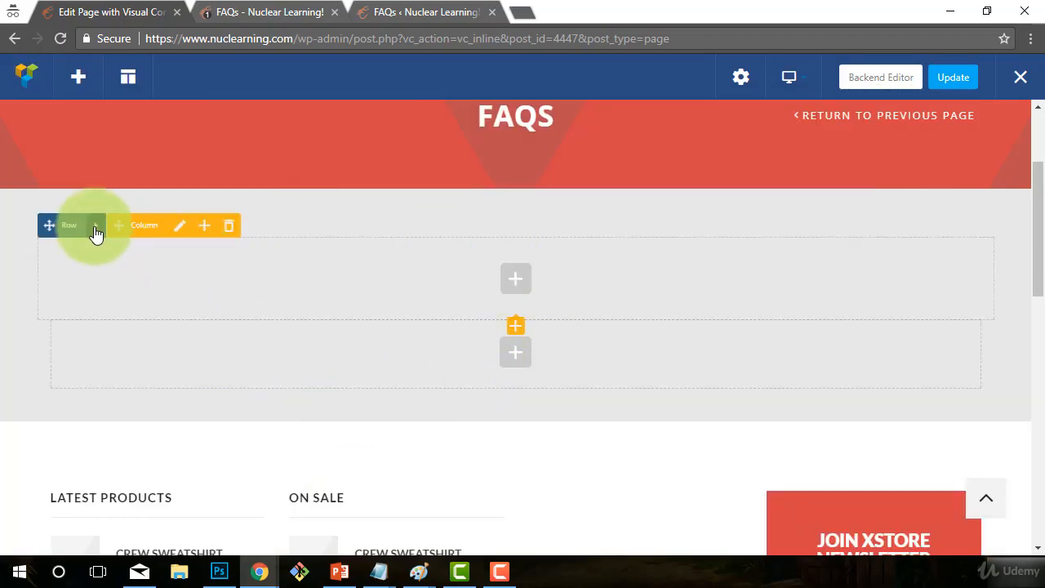
click(124, 228)
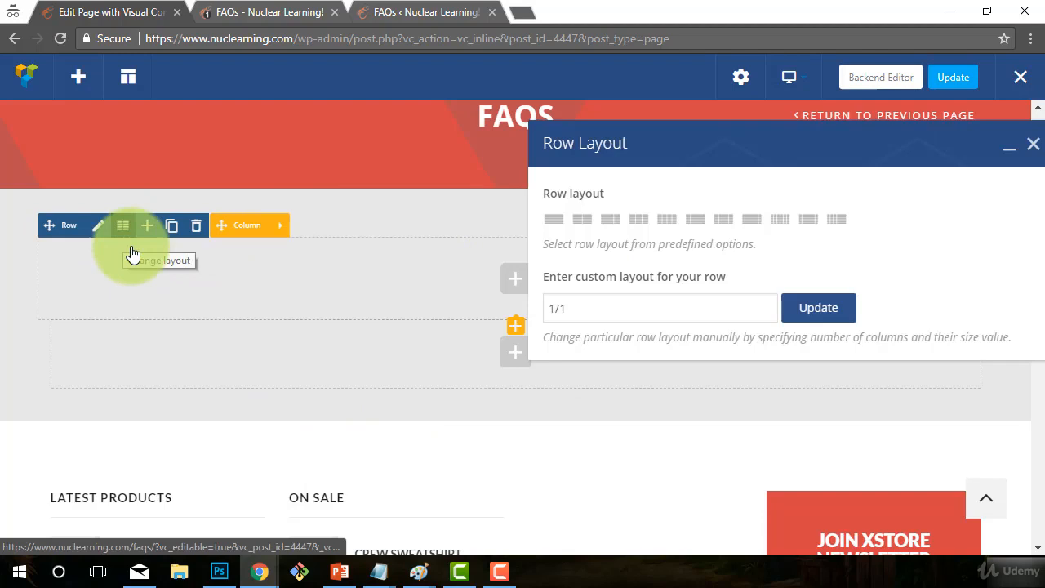
click(620, 229)
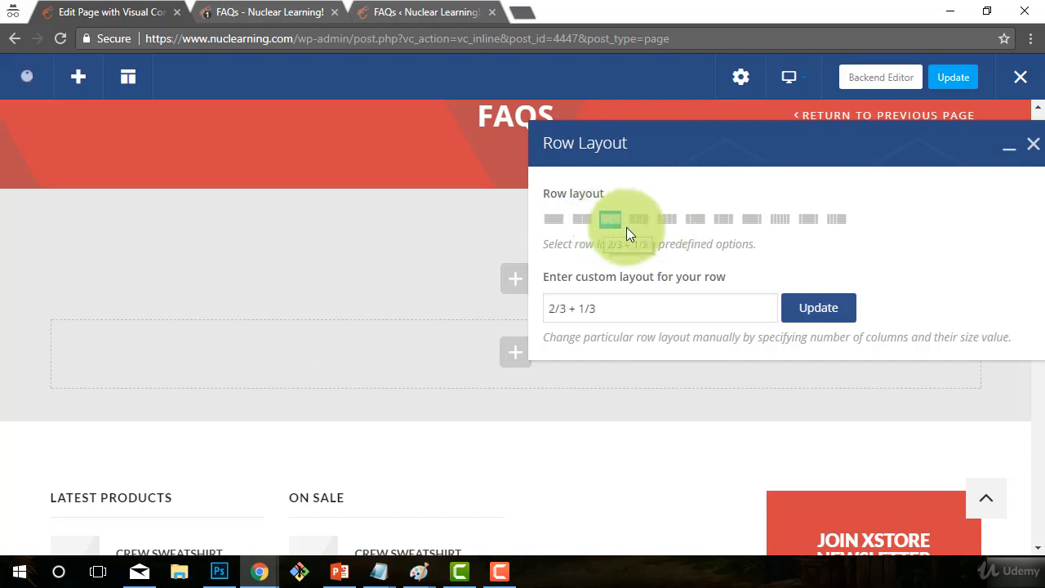
click(817, 310)
click(1032, 144)
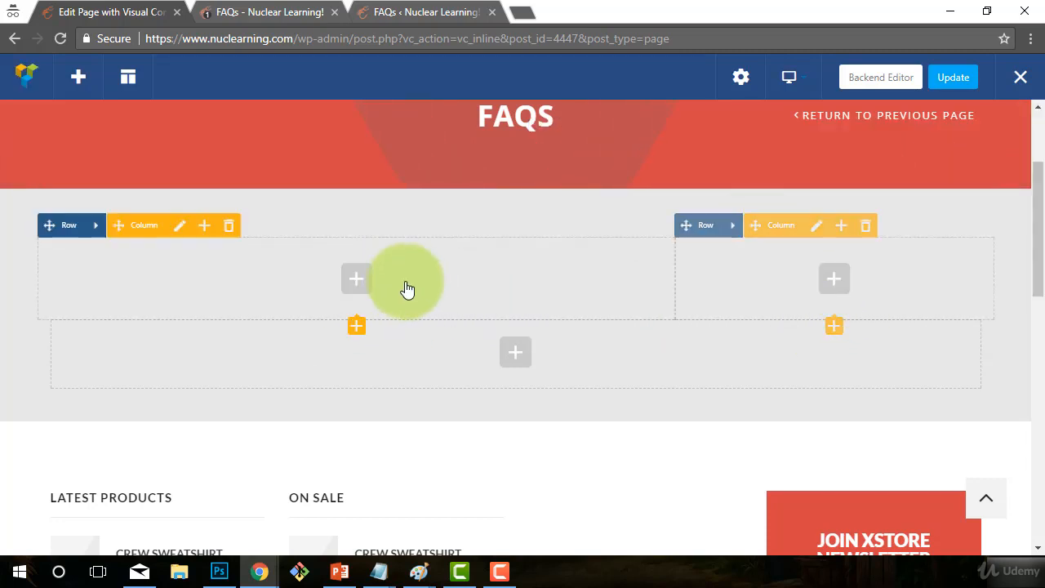
Add a Custom Heading to the wide column with the text "Have some questions? We have the Answers!" and save it
click(357, 282)
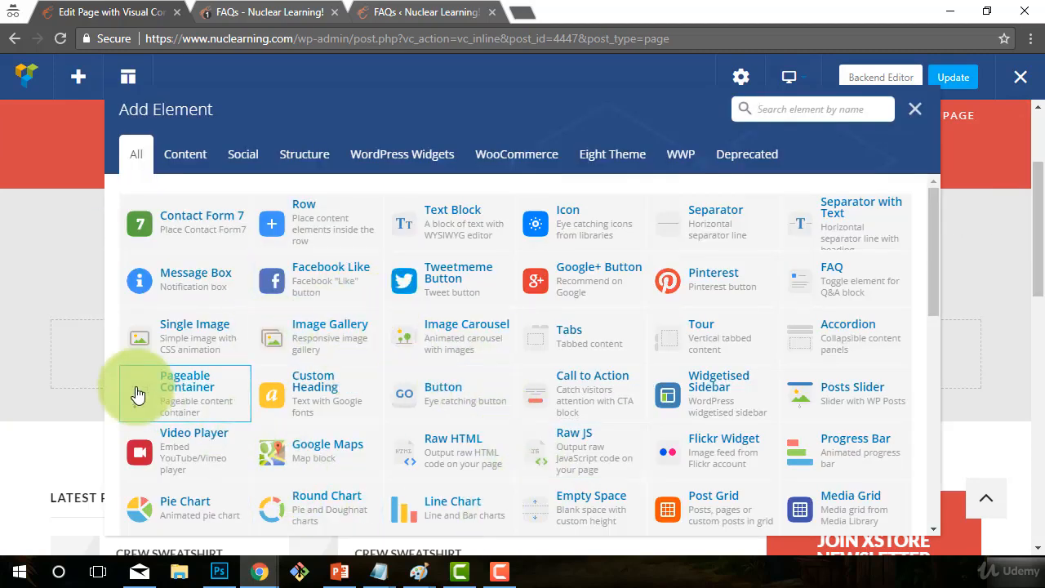
click(315, 387)
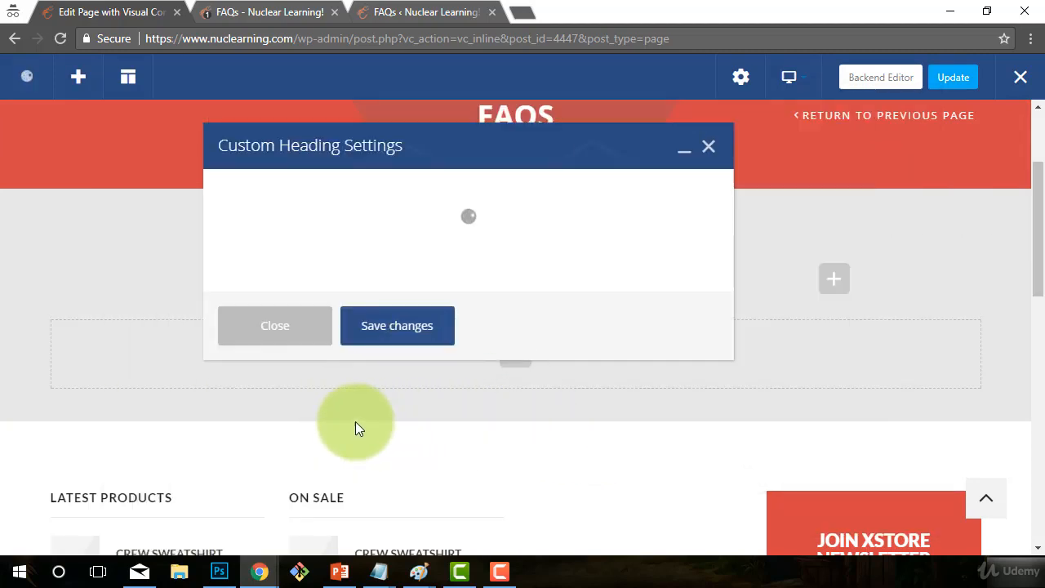
click(271, 272)
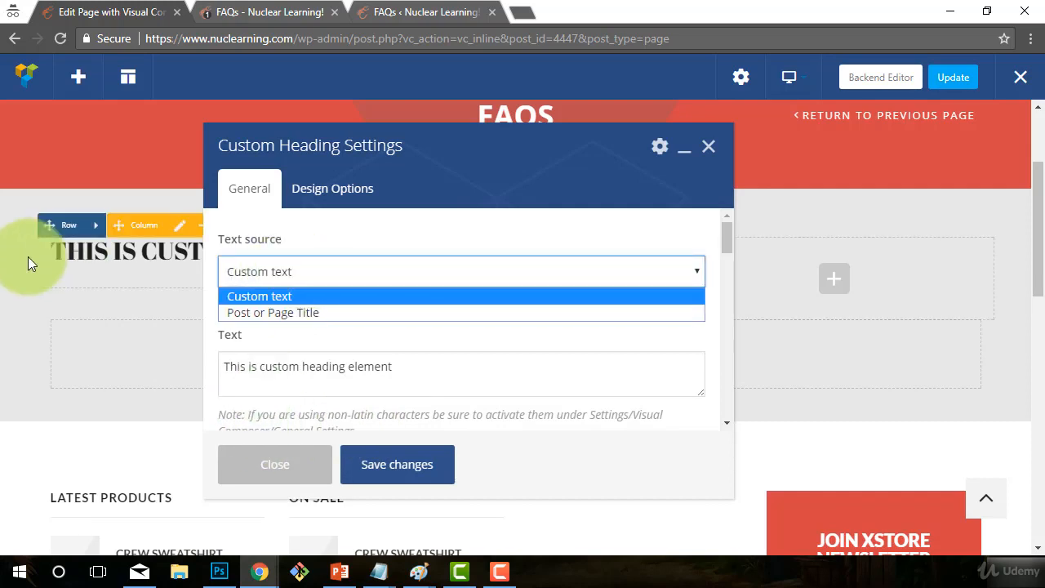
click(392, 364)
drag(402, 373, 142, 360)
text(Ha)
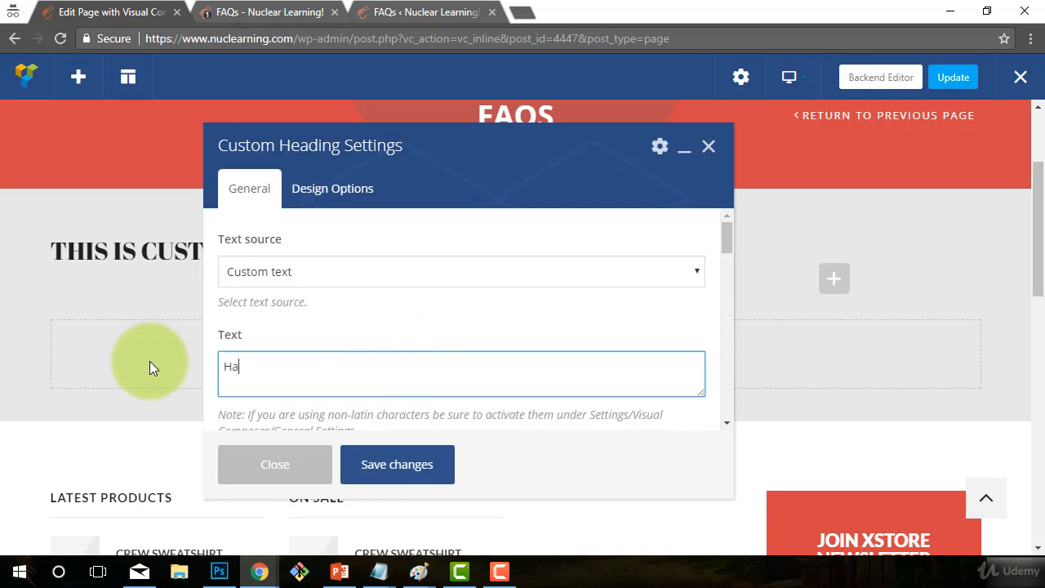
text(ve some questions? We have the Answers!)
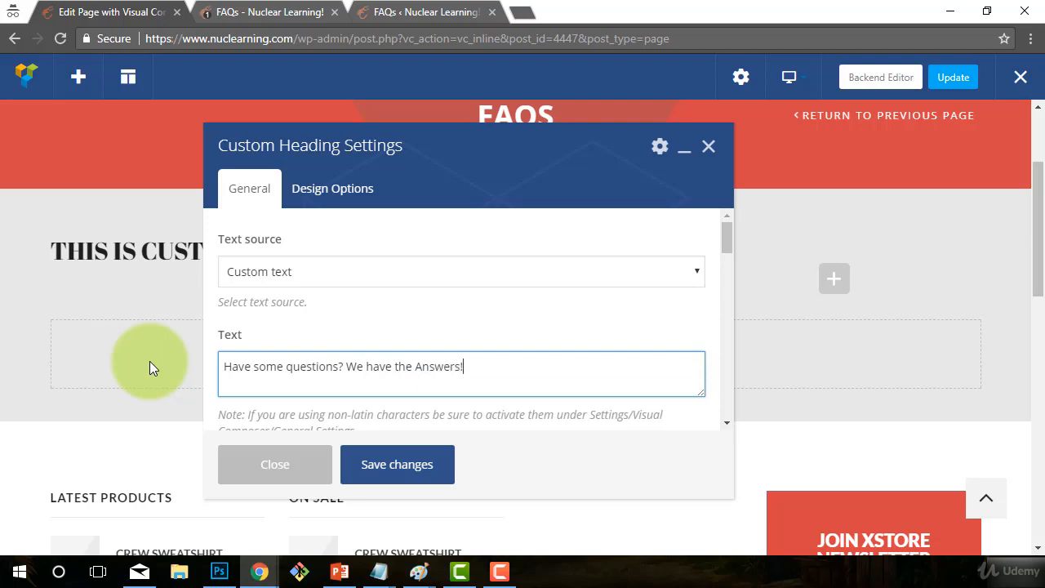
click(397, 462)
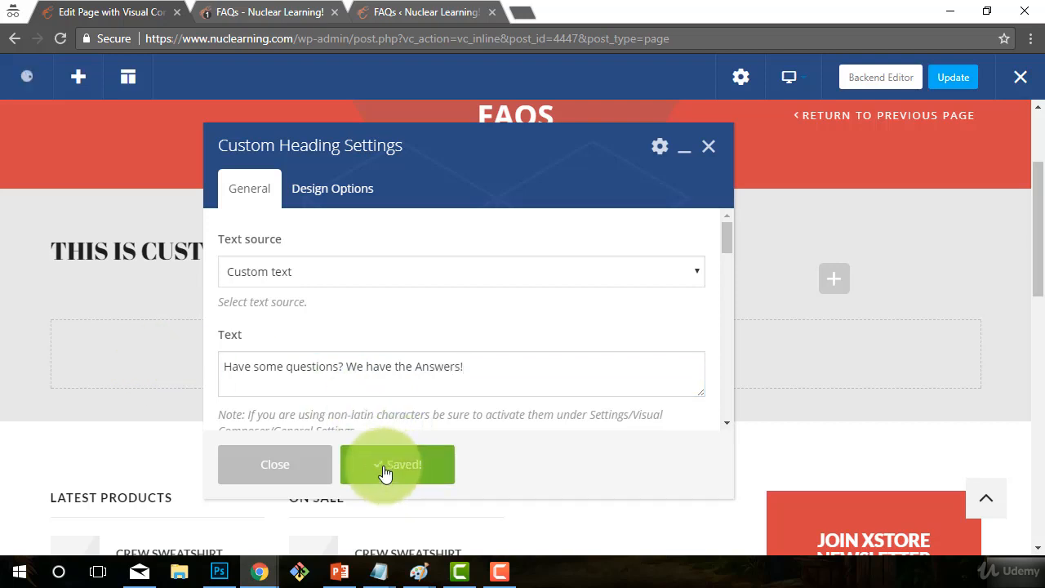
Make the custom heading use the theme default font family, save the change and return to its text
mouse_move(272, 257)
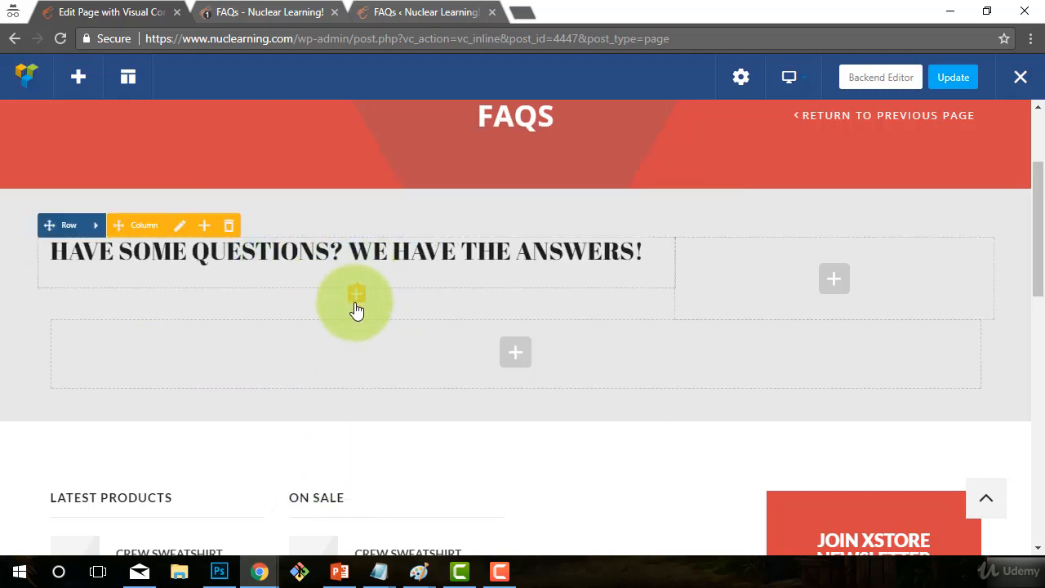
mouse_move(355, 301)
mouse_down()
mouse_move(312, 306)
mouse_move(352, 300)
mouse_up()
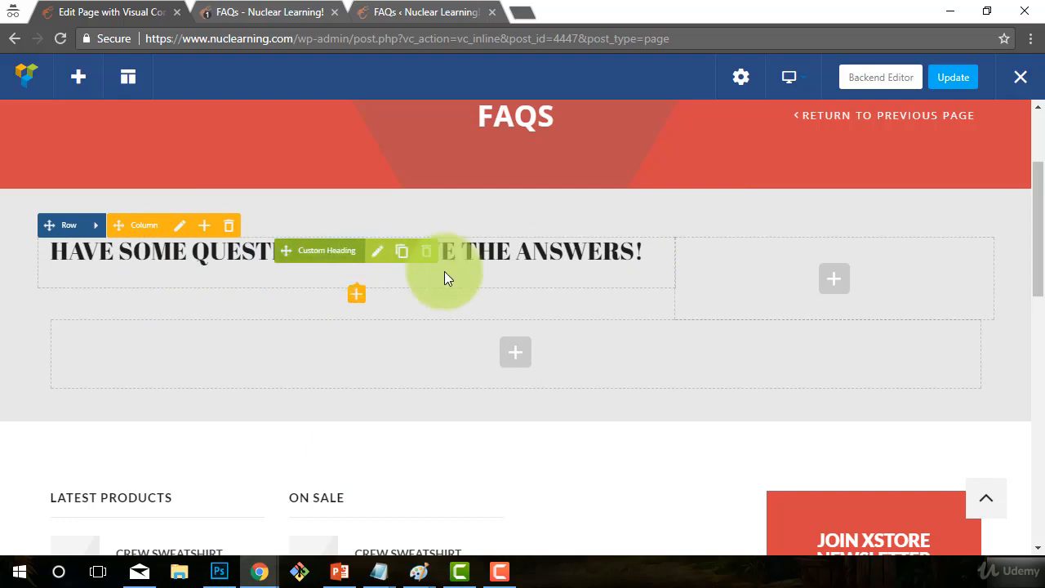
click(378, 243)
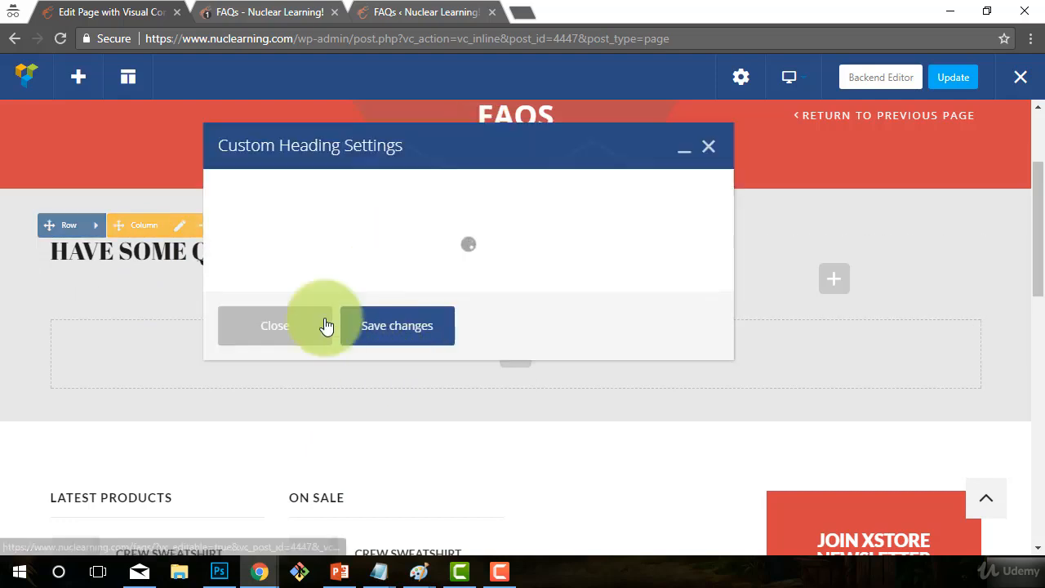
scroll(326, 321, down, 6)
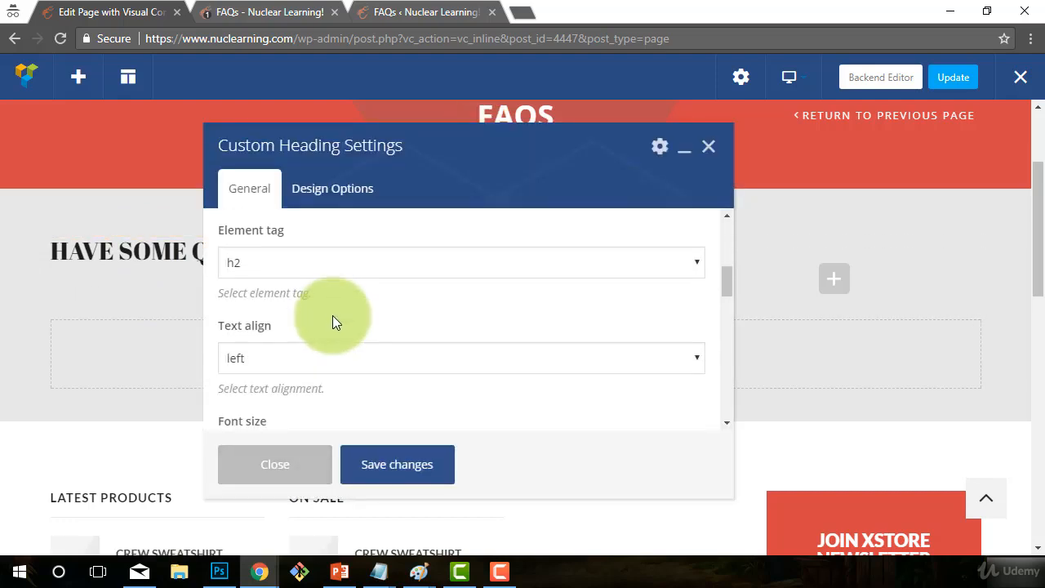
scroll(332, 315, down, 5)
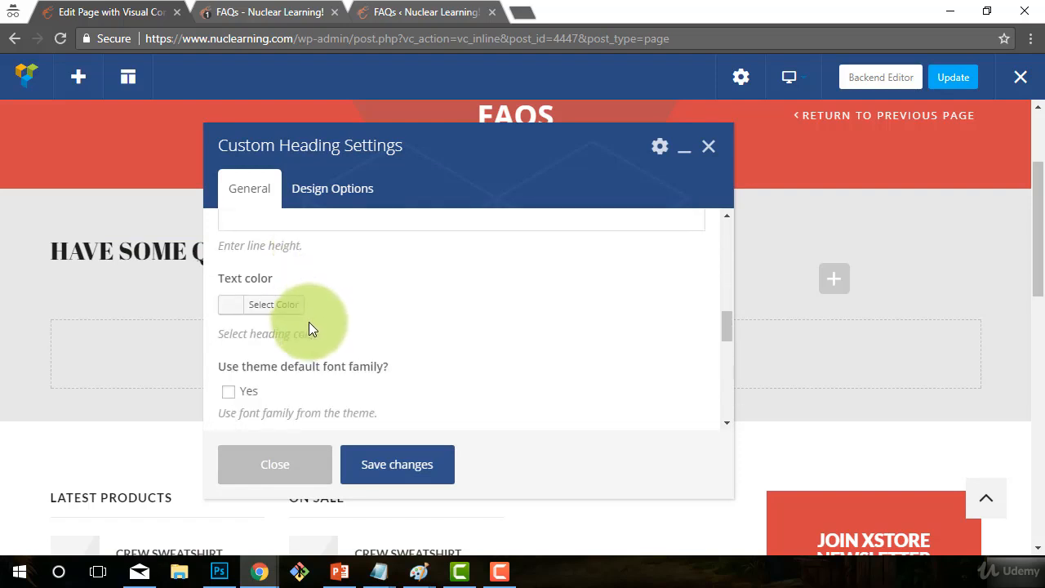
click(228, 310)
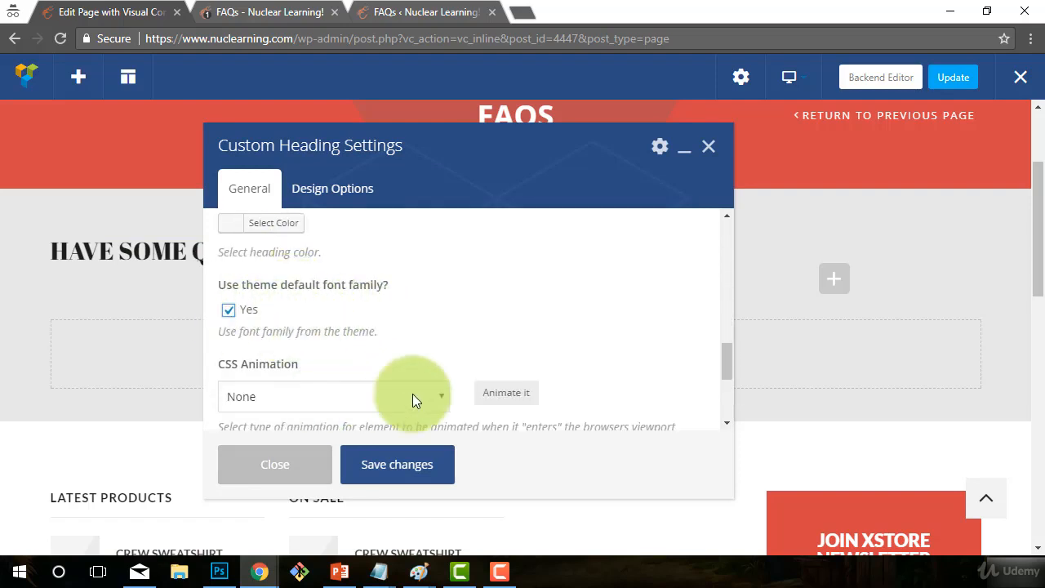
click(383, 472)
scroll(498, 363, up, 8)
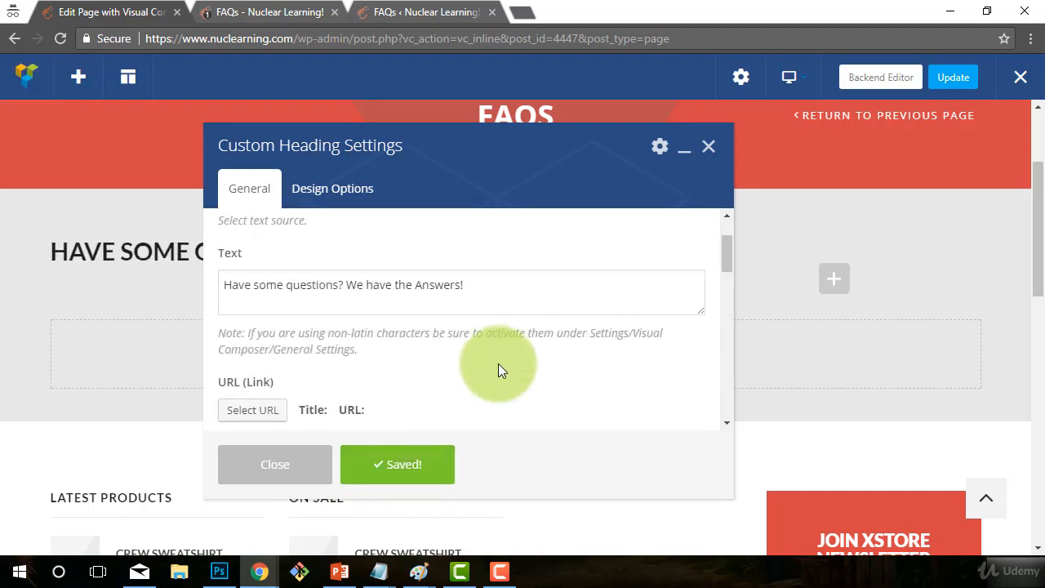
click(280, 372)
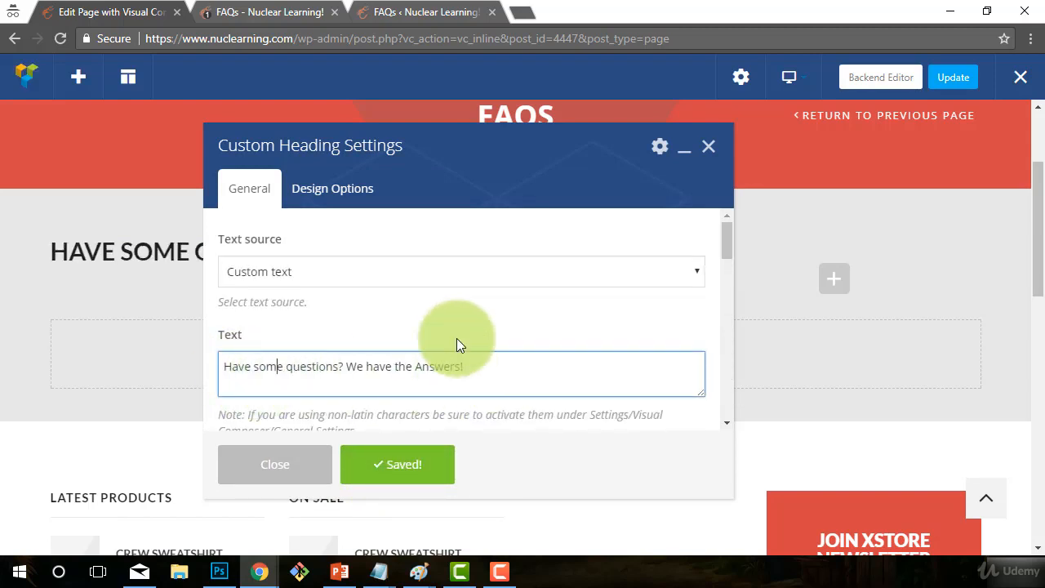
Insert a </br> line break between "Have some questions?" and "We have the Answers!" in the heading text, save and close the settings
drag(431, 145, 504, 329)
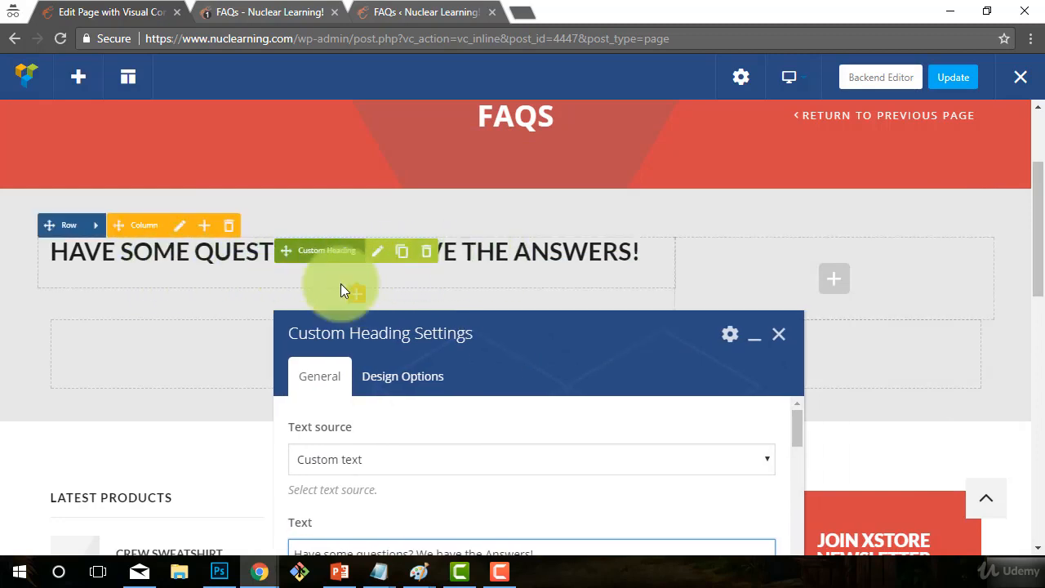
drag(490, 334, 423, 151)
click(348, 371)
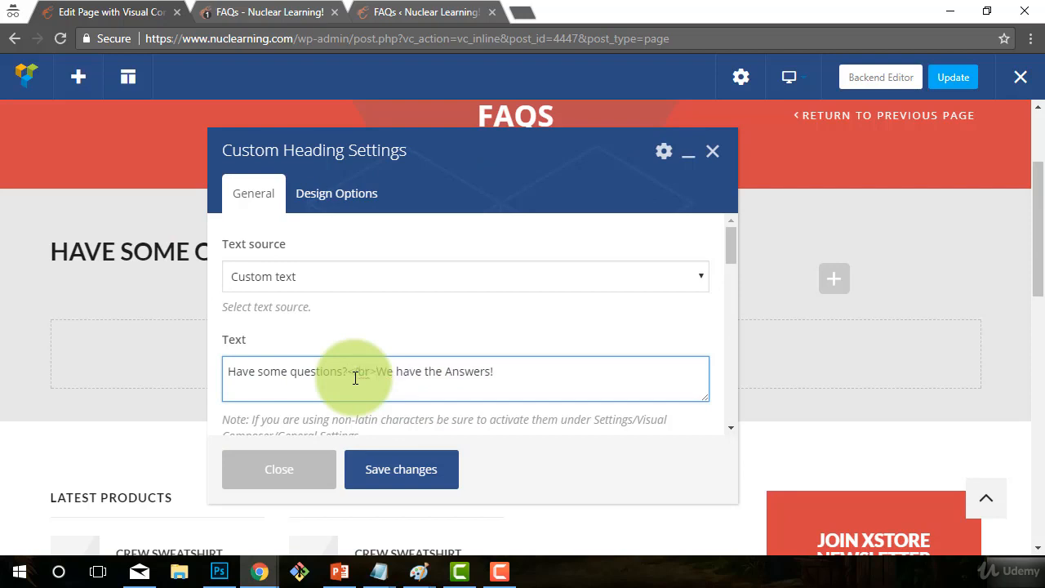
click(405, 471)
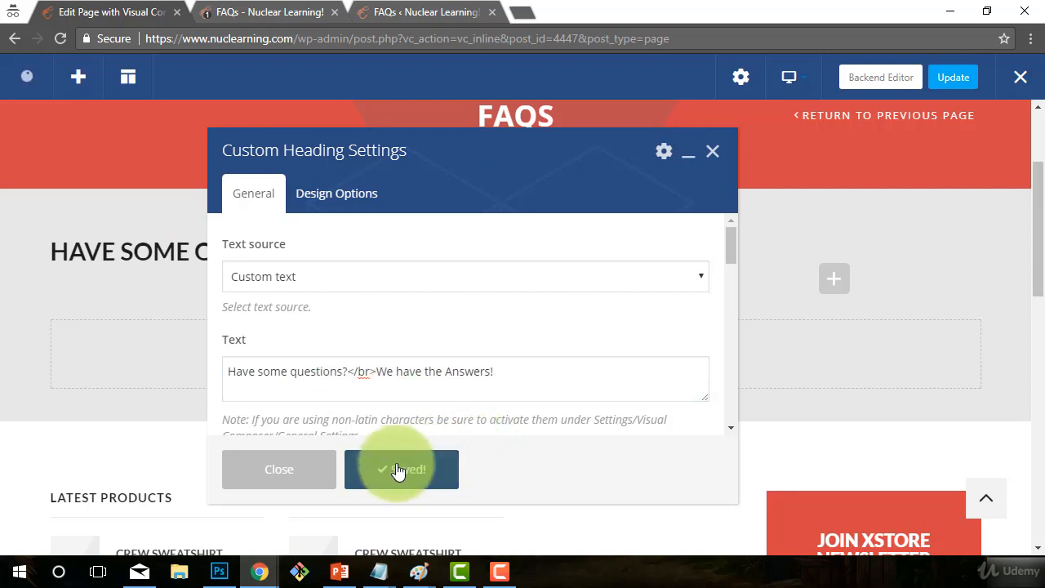
click(291, 477)
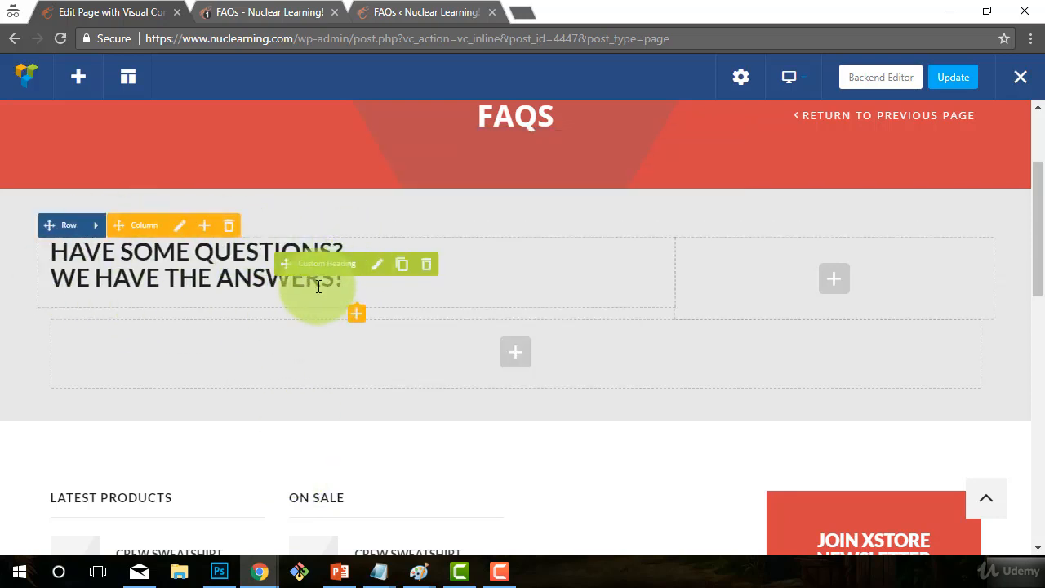
Reopen the two-line heading's settings to examine the line break tag in its text, and close them without editing
click(381, 262)
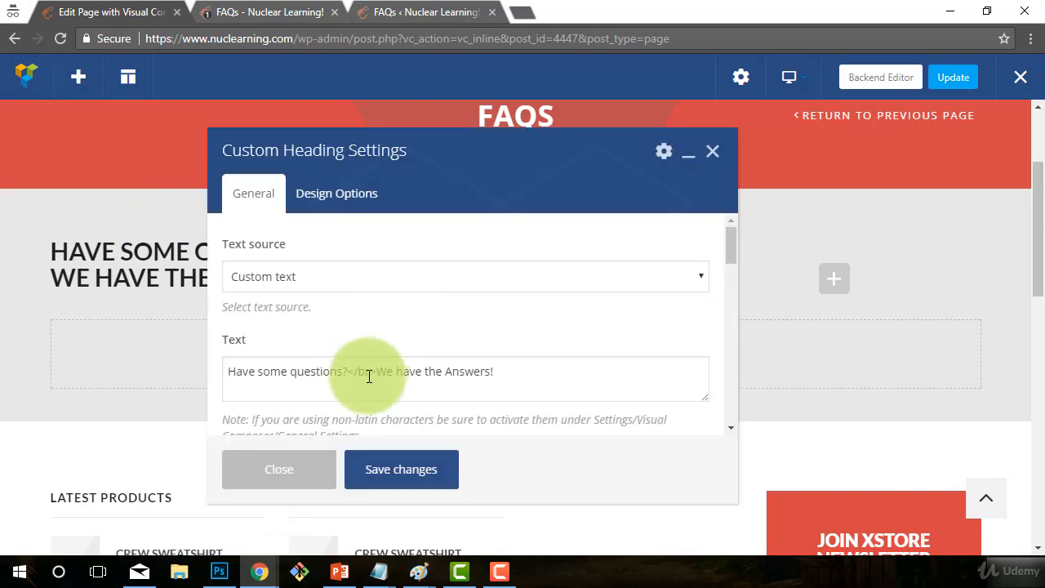
drag(375, 370, 351, 372)
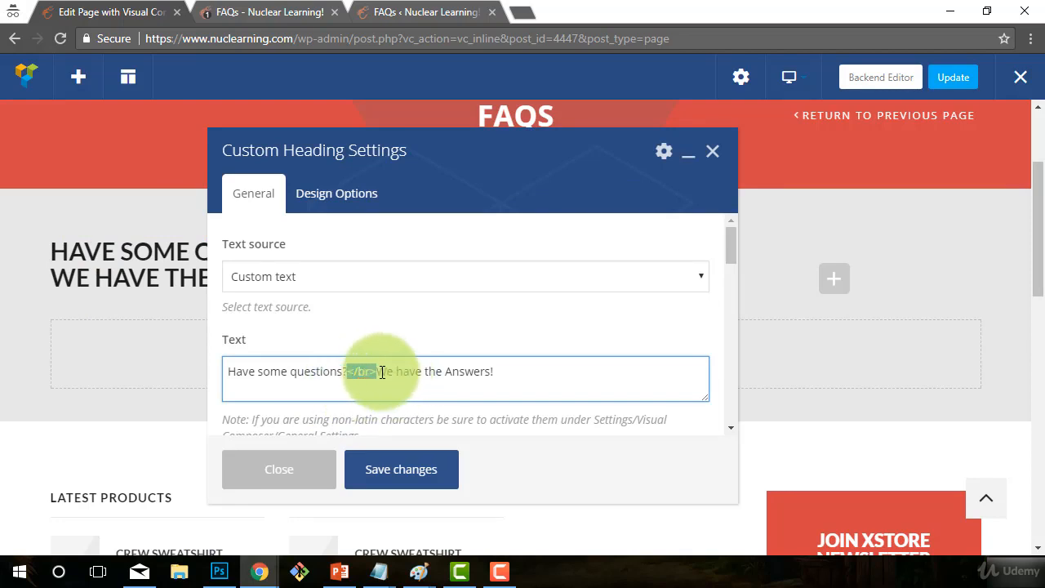
click(465, 373)
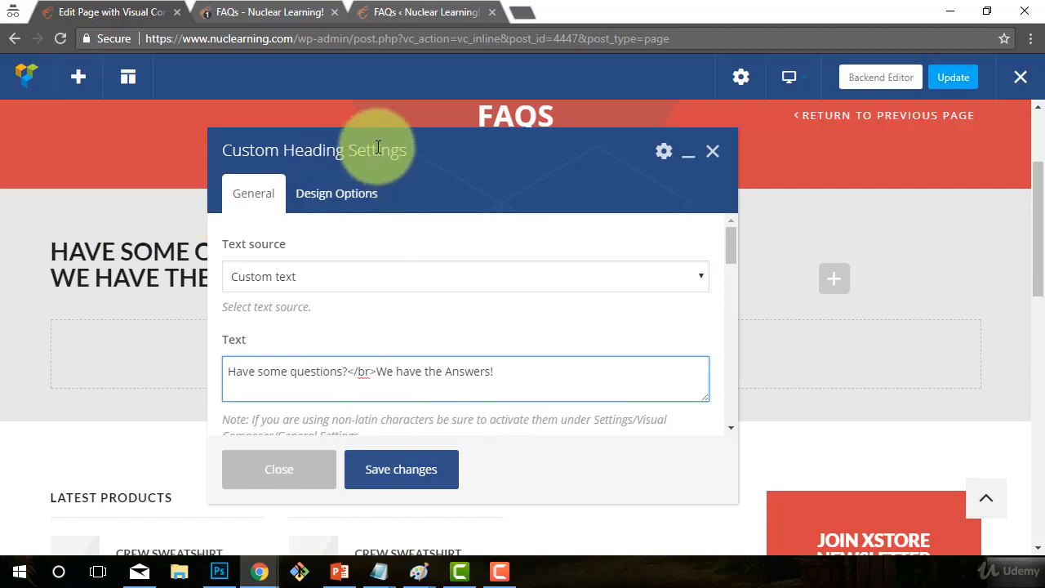
drag(380, 150, 351, 139)
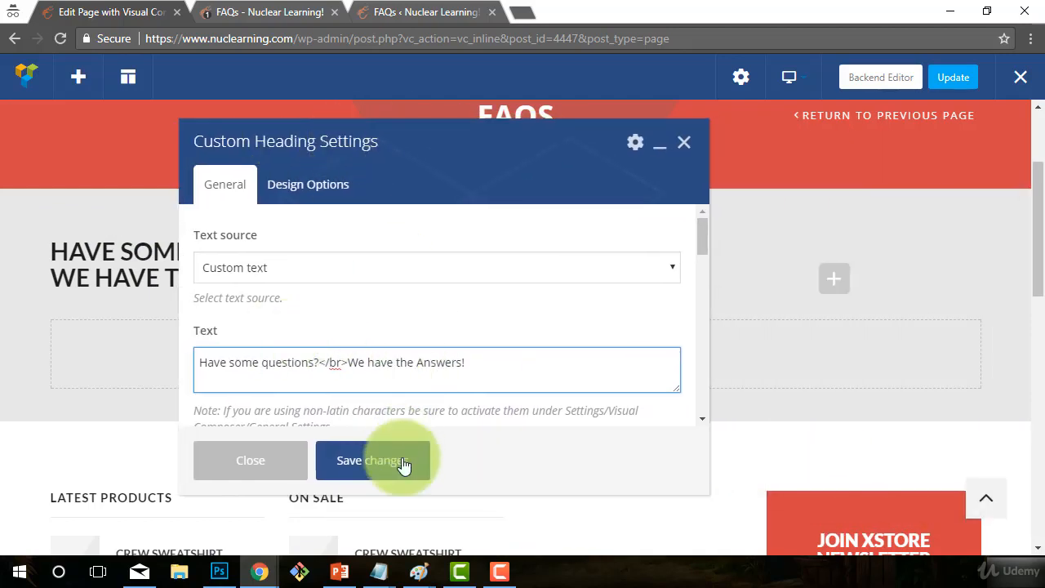
click(275, 471)
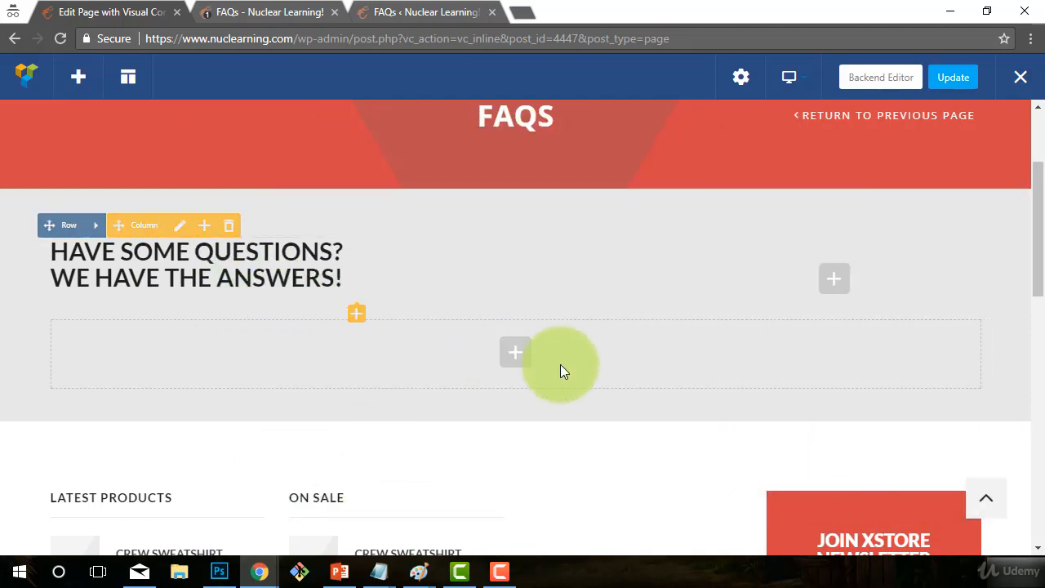
Add a Custom Heading to the narrow column and replace its default text with "?"
click(835, 278)
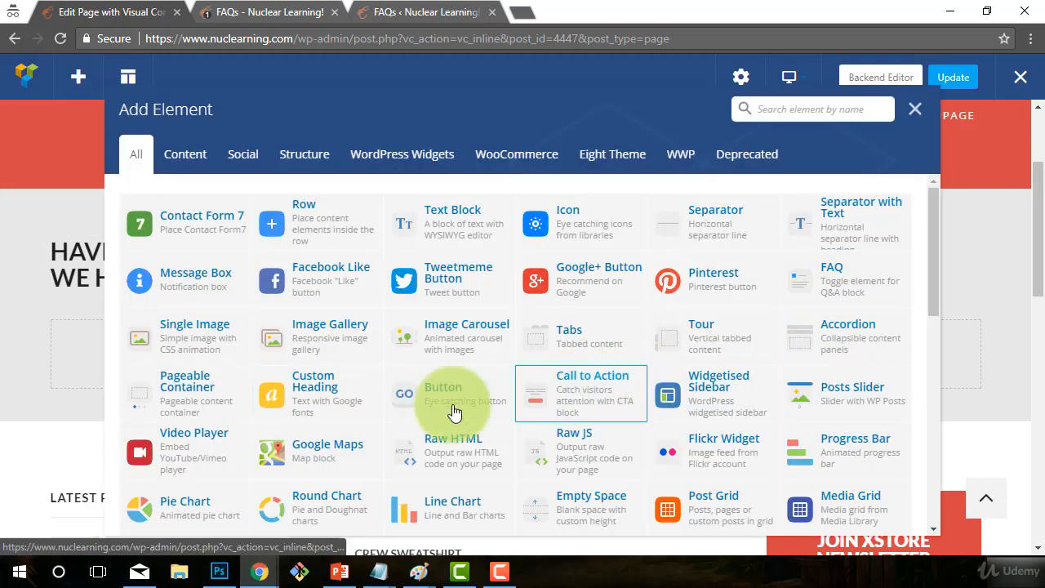
click(308, 395)
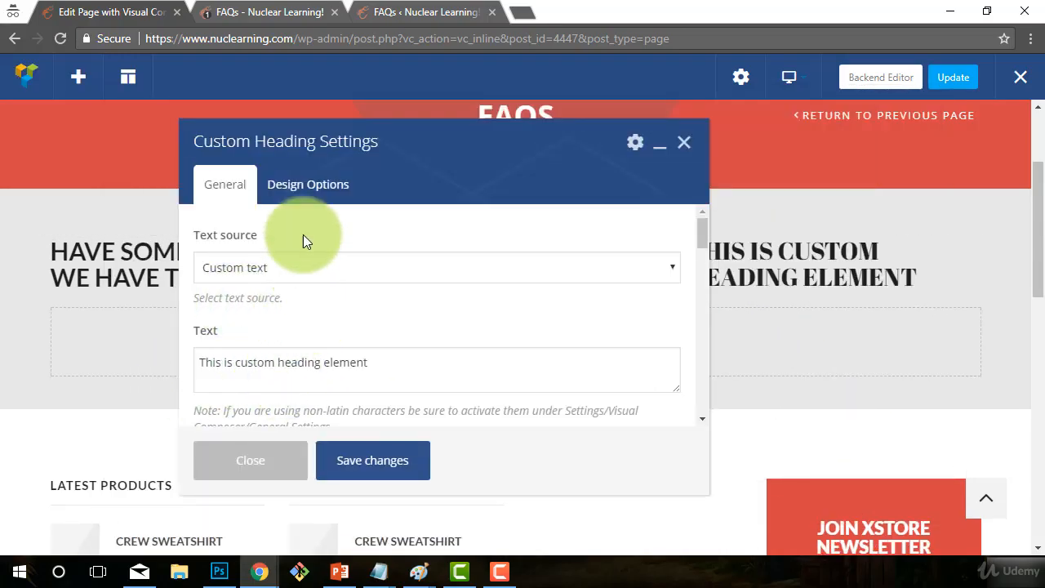
scroll(353, 345, down, 1)
drag(392, 278, 29, 247)
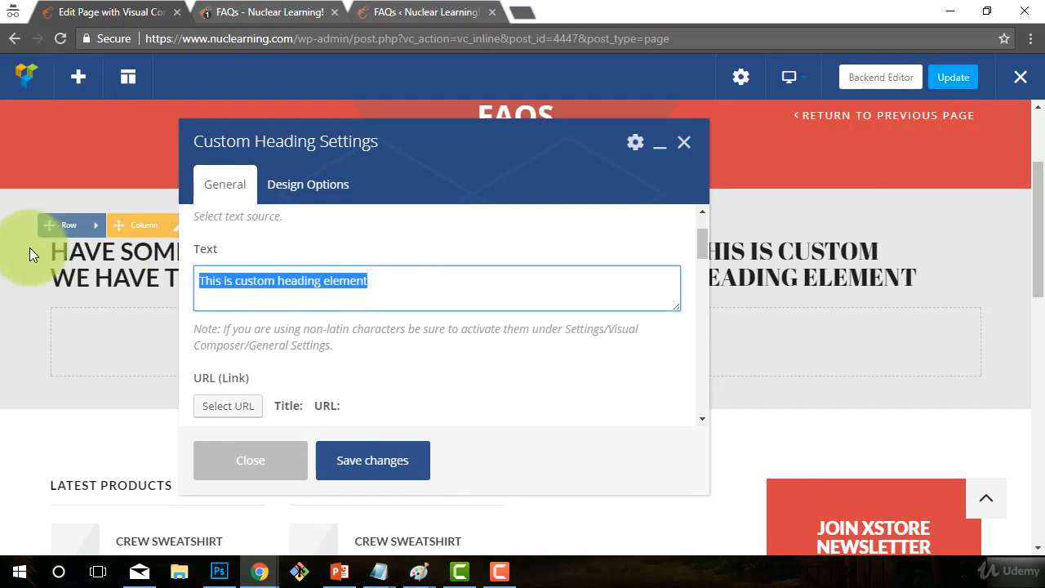
text(?)
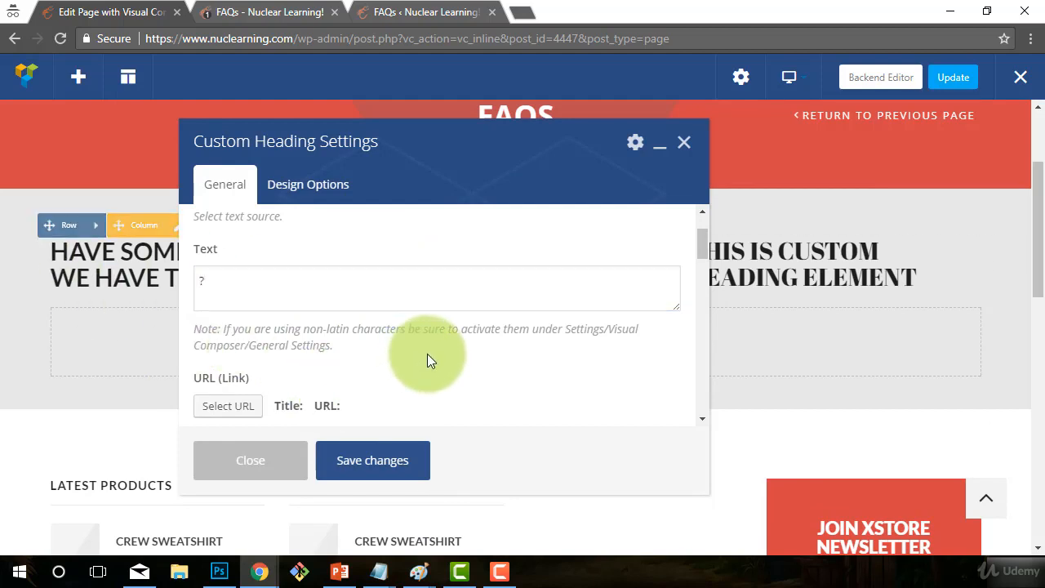
Make the question mark heading use the theme default font family
scroll(427, 353, down, 5)
scroll(347, 339, down, 5)
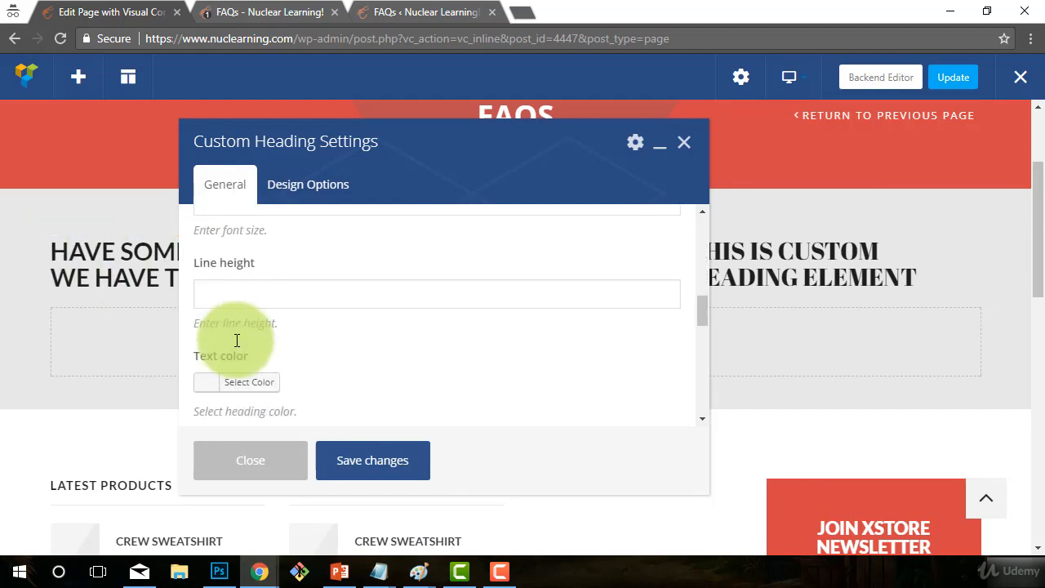
scroll(216, 343, down, 2)
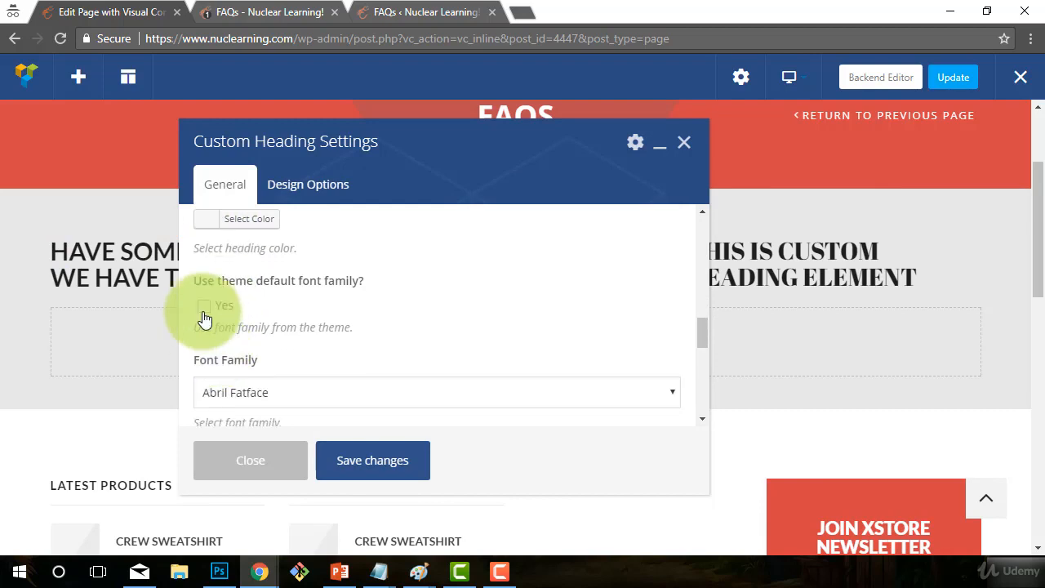
click(205, 306)
scroll(423, 383, up, 6)
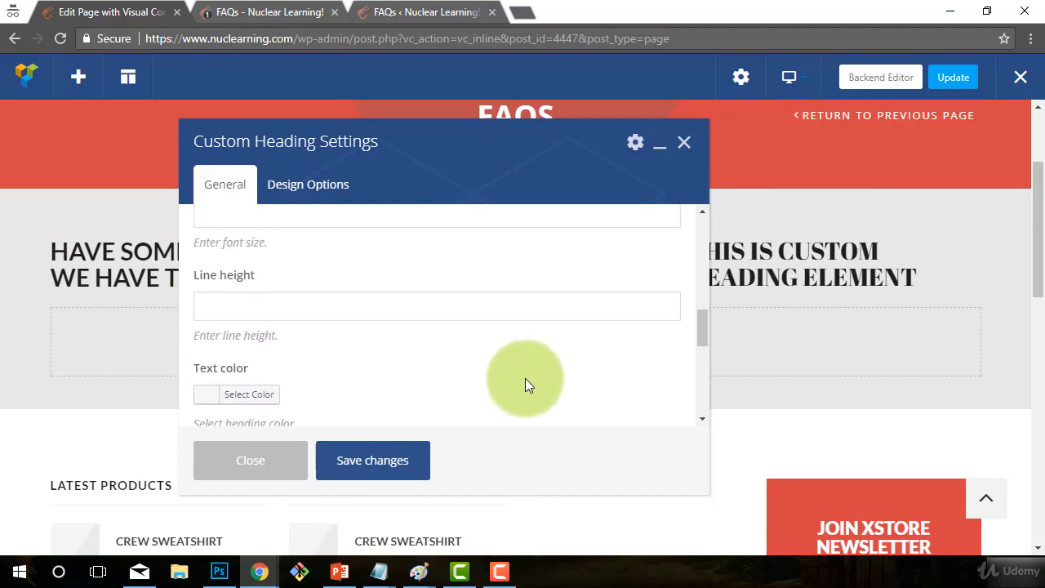
Set the question mark heading's text color to red #d82929 and save the change
scroll(515, 377, down, 3)
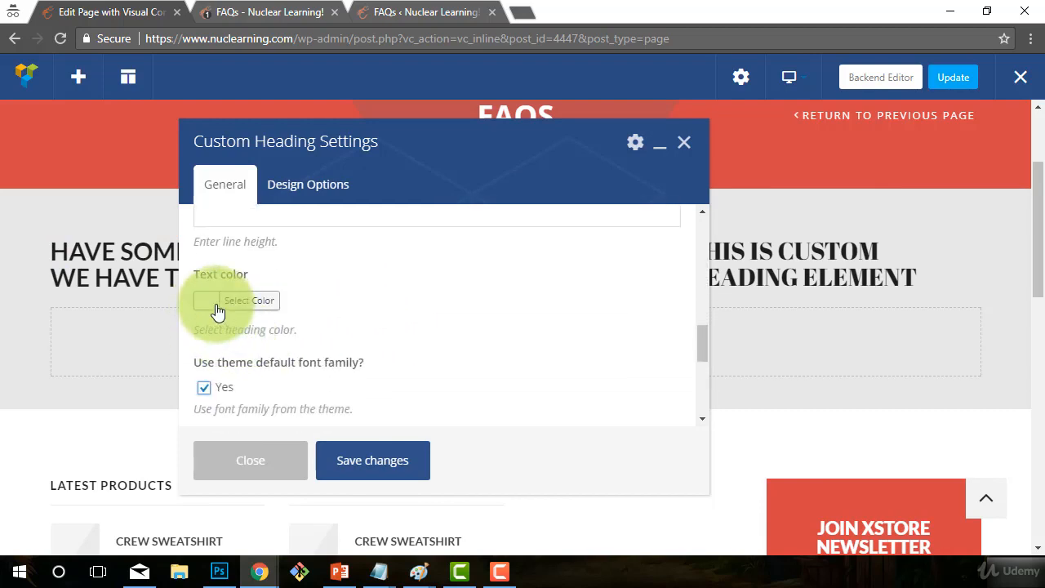
click(213, 302)
scroll(283, 375, down, 2)
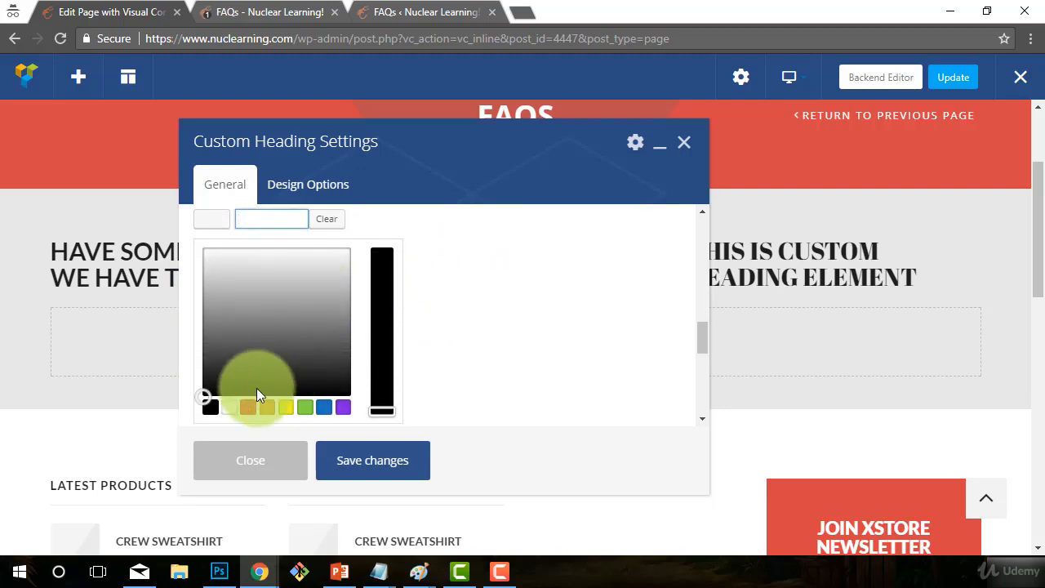
click(247, 407)
click(275, 326)
click(203, 272)
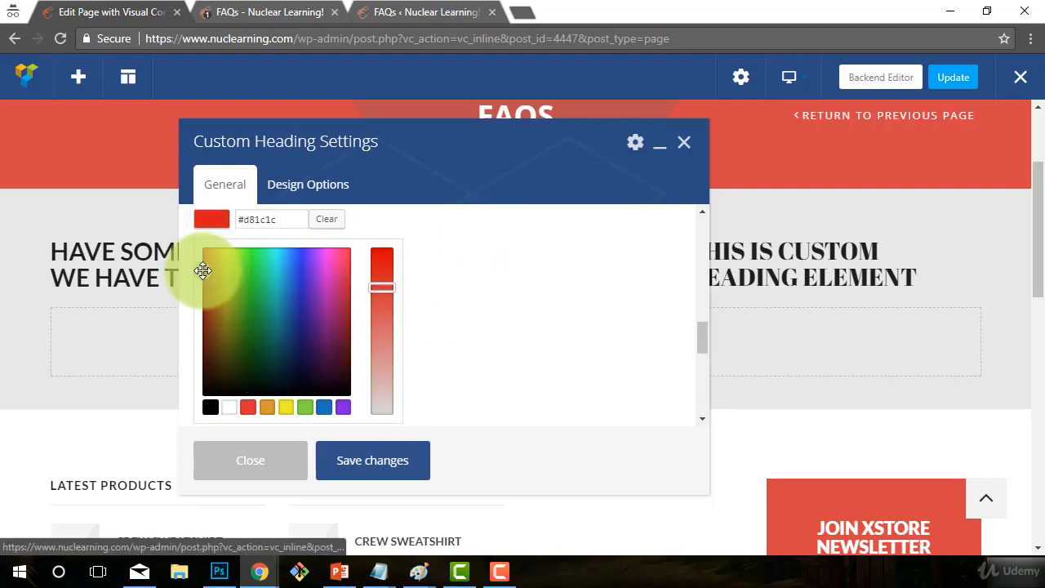
drag(380, 285, 390, 279)
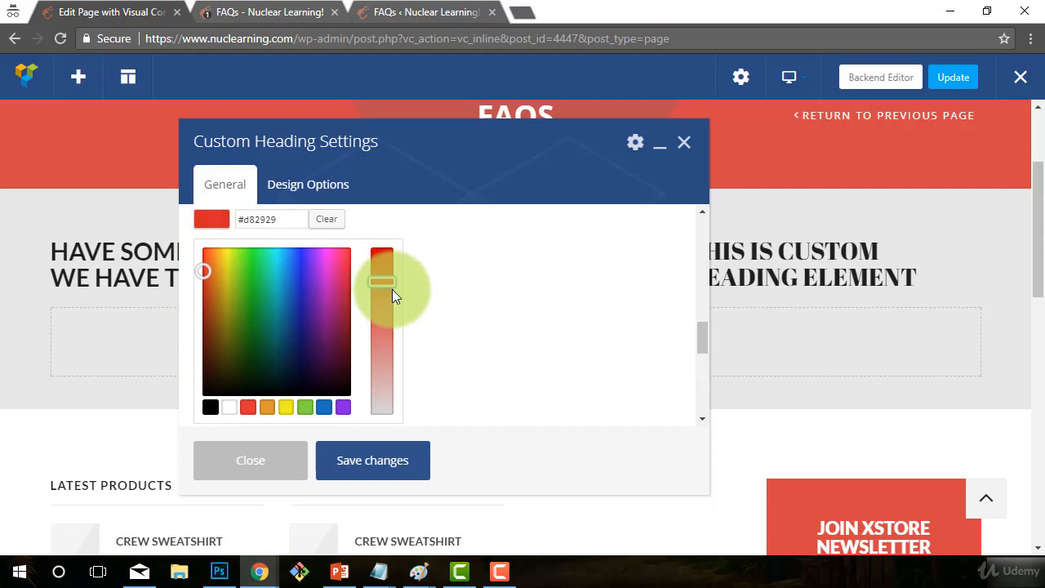
click(376, 464)
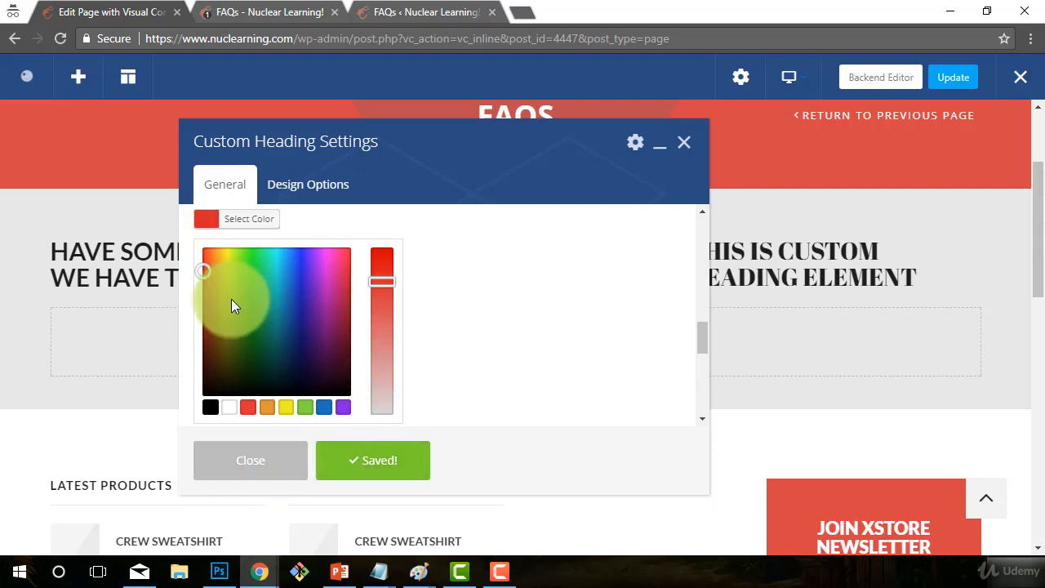
Change the question mark heading's text color to a medium green and save the change
click(249, 274)
click(382, 277)
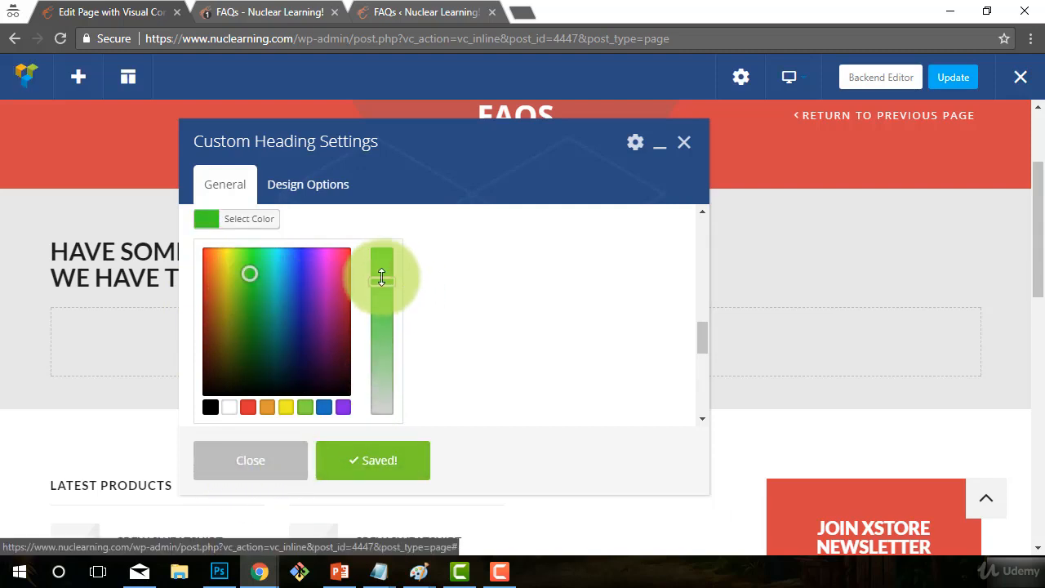
drag(382, 279, 382, 274)
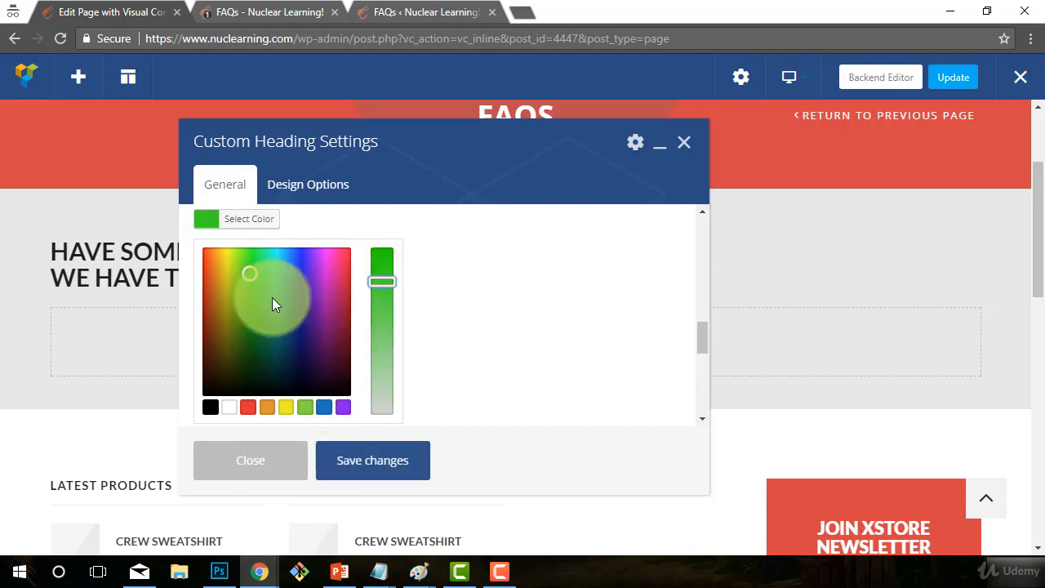
drag(249, 272, 242, 276)
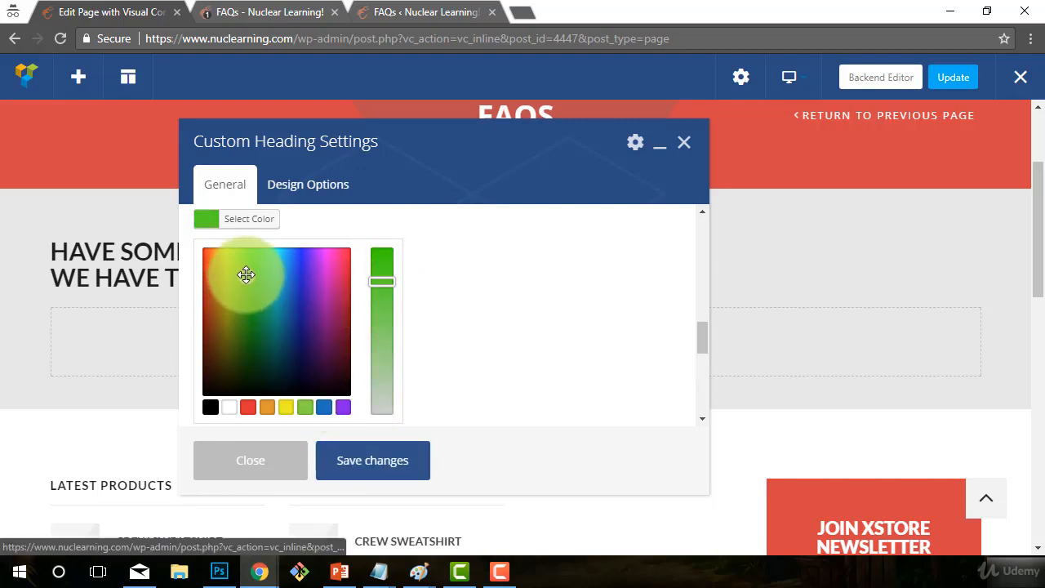
click(366, 455)
Set the question mark heading's font size to 70px, save the change and close its settings
scroll(341, 369, down, 1)
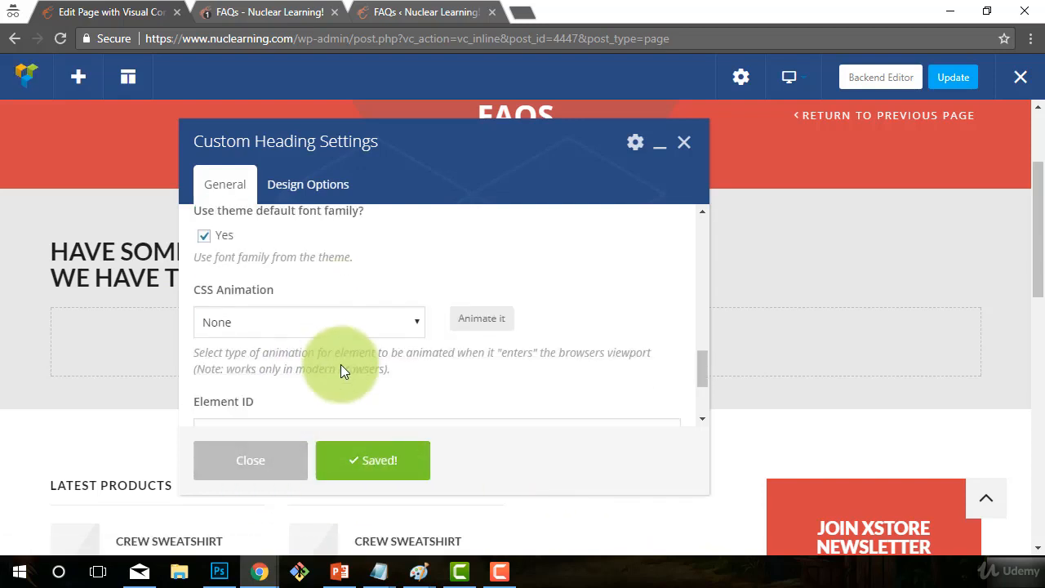
scroll(485, 345, down, 2)
scroll(527, 329, up, 6)
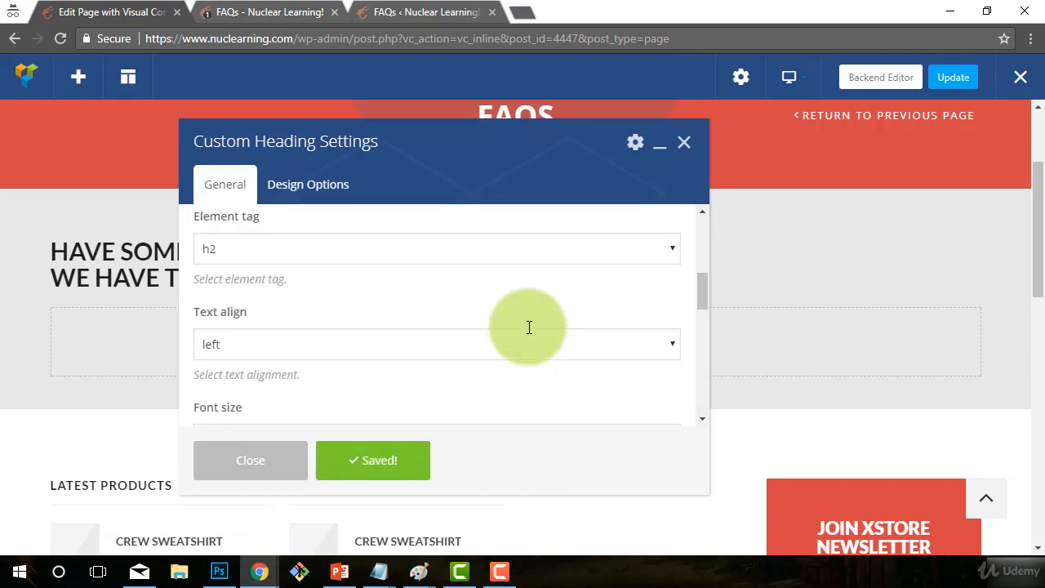
scroll(529, 329, down, 2)
click(334, 377)
scroll(333, 374, down, 1)
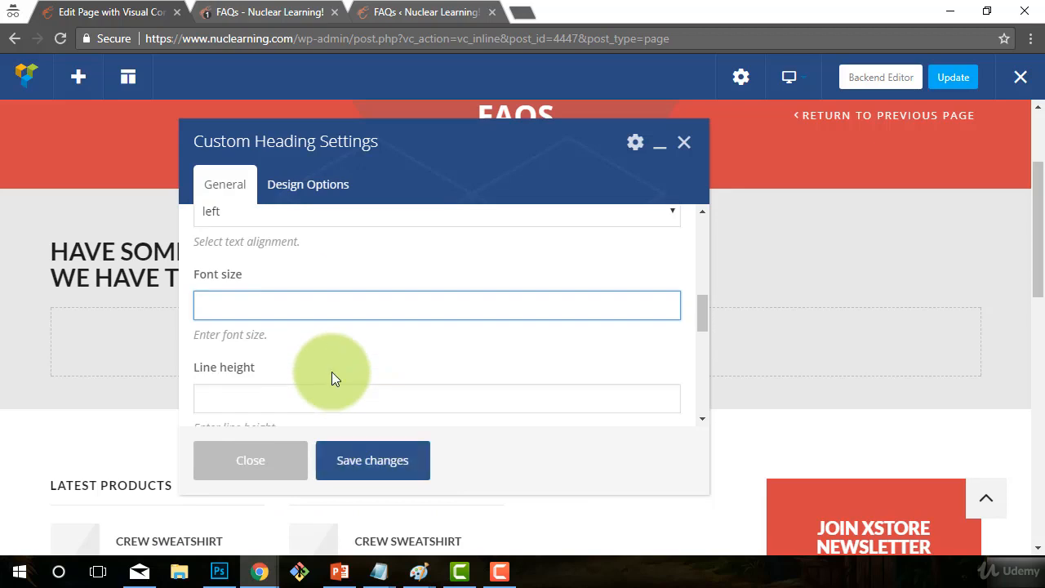
scroll(333, 360, up, 1)
scroll(335, 338, down, 1)
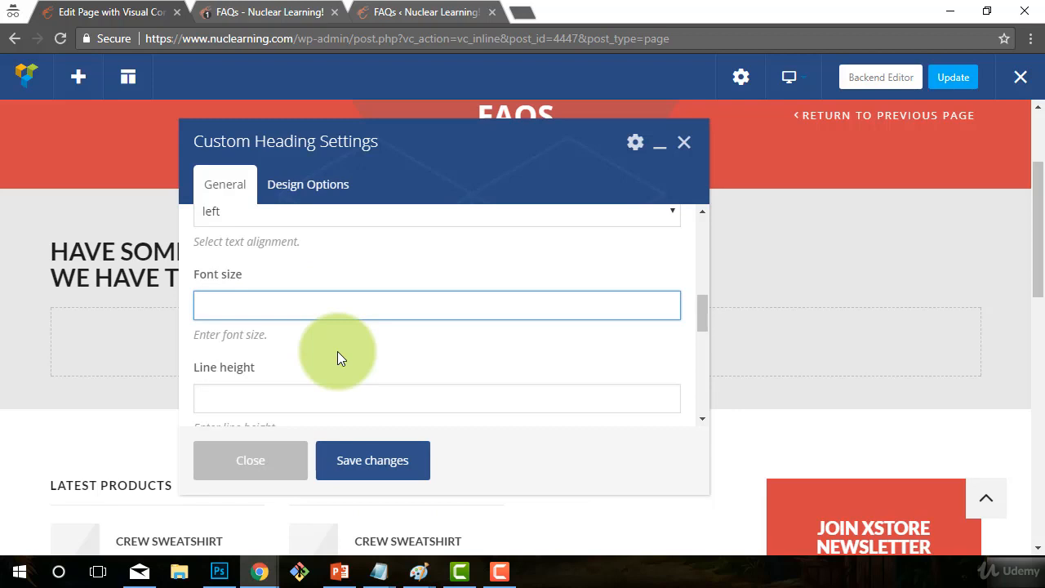
text(70px)
click(372, 459)
click(255, 463)
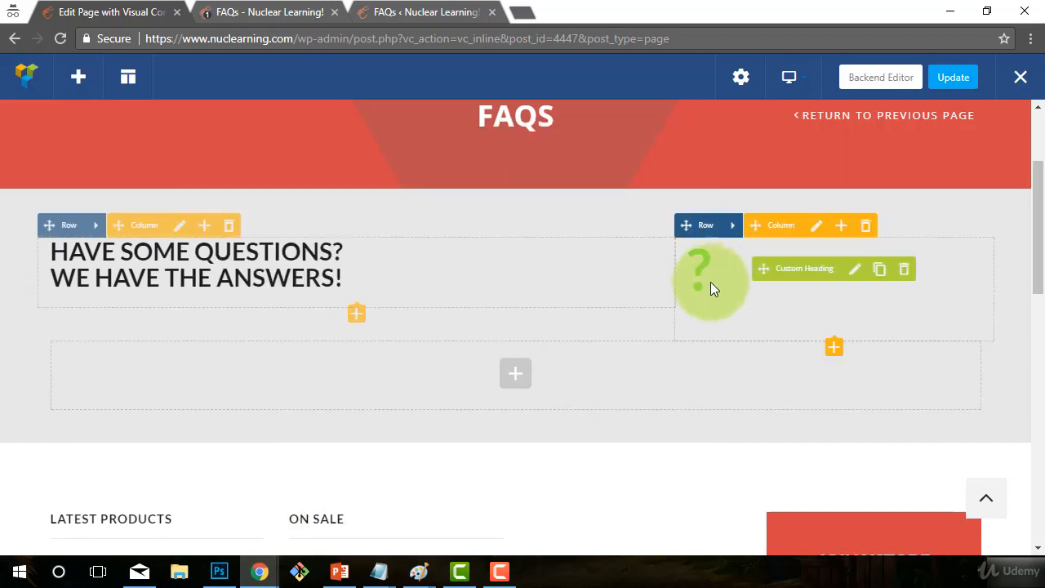
Reopen the question mark heading's settings, increase its font size to 150px, save and close
click(854, 270)
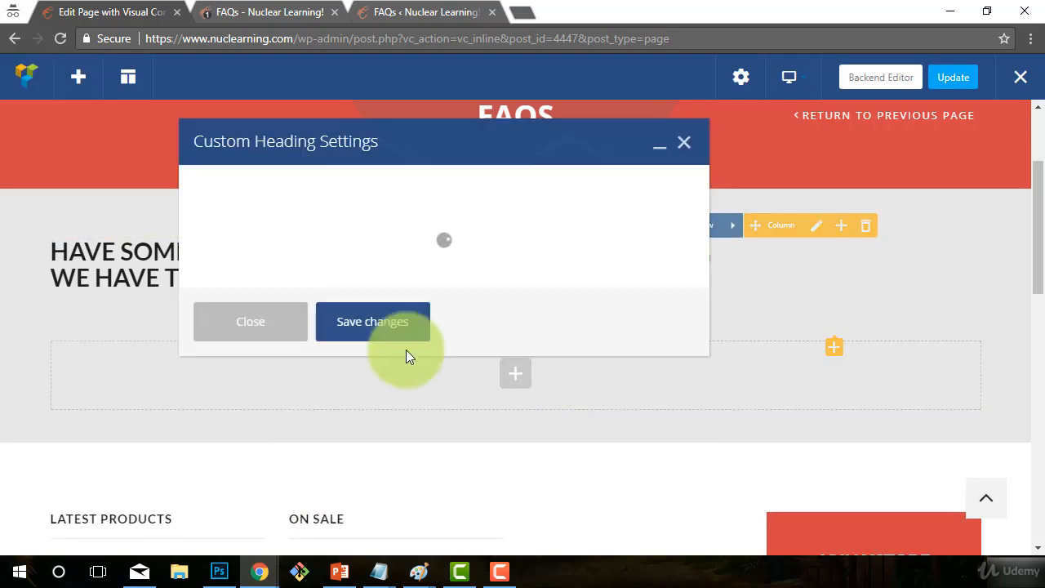
scroll(280, 326, down, 4)
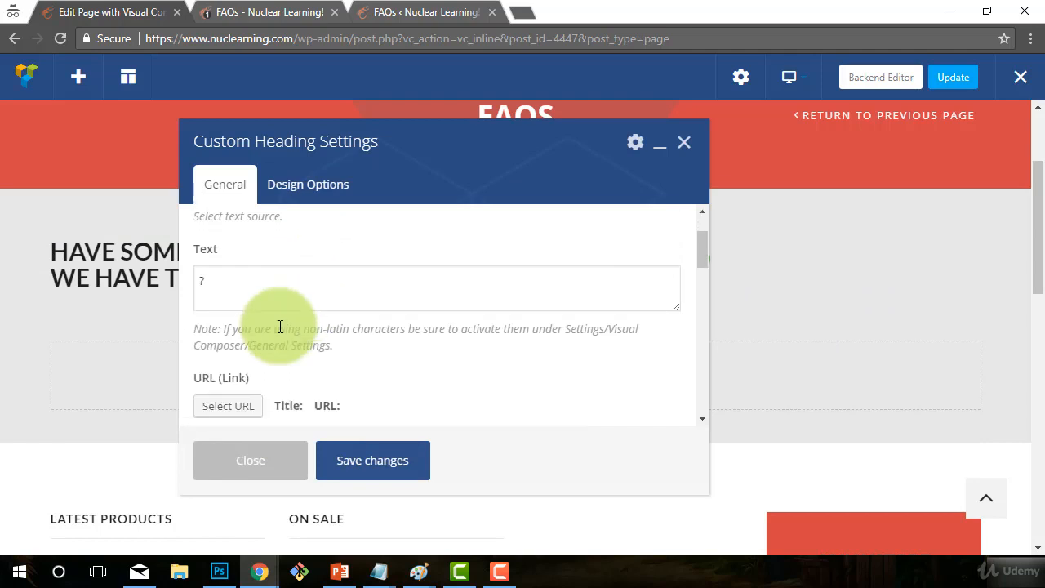
scroll(261, 325, down, 4)
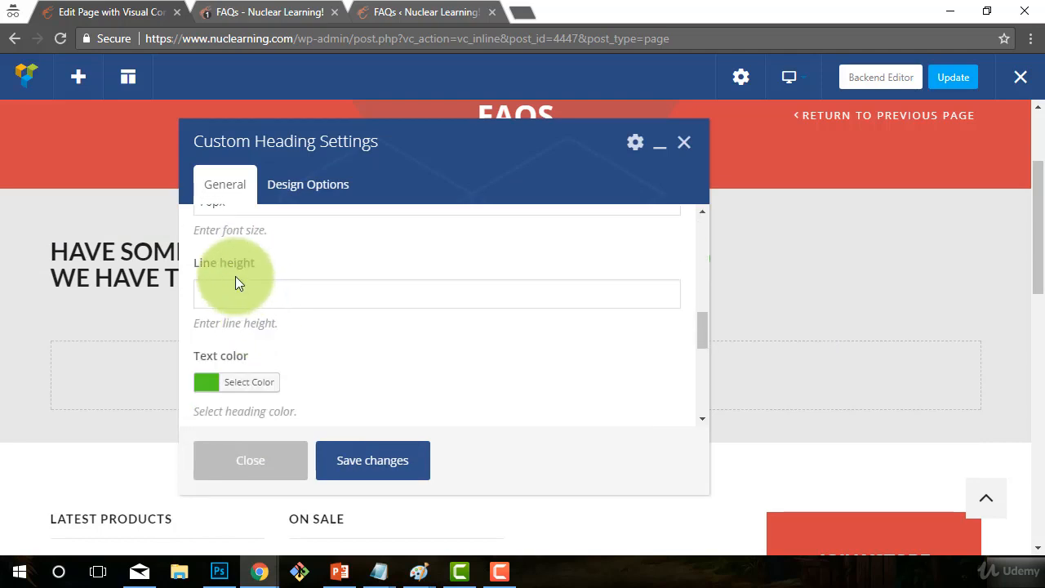
drag(212, 283, 120, 278)
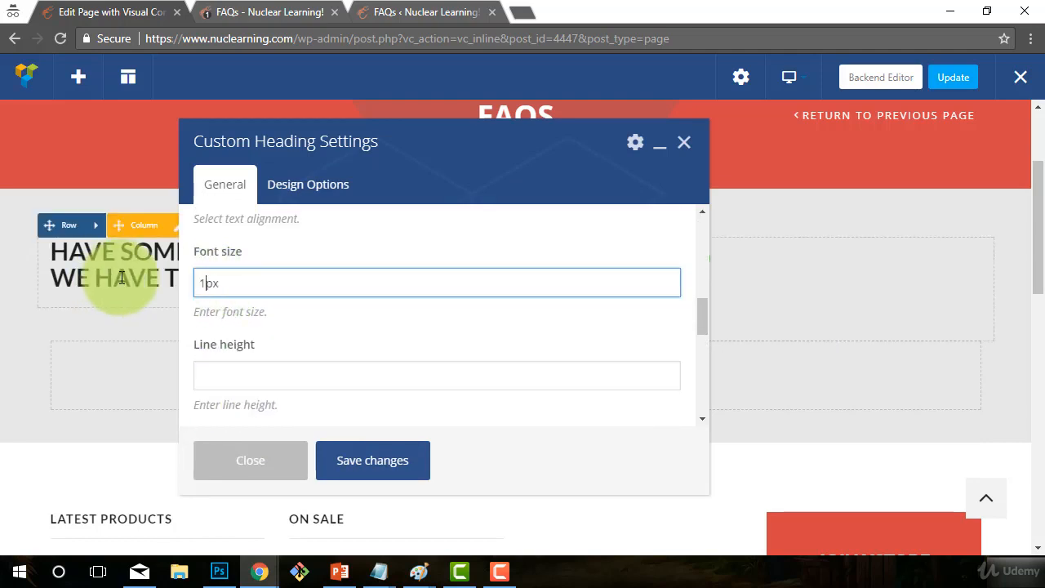
text(150)
click(367, 460)
click(268, 455)
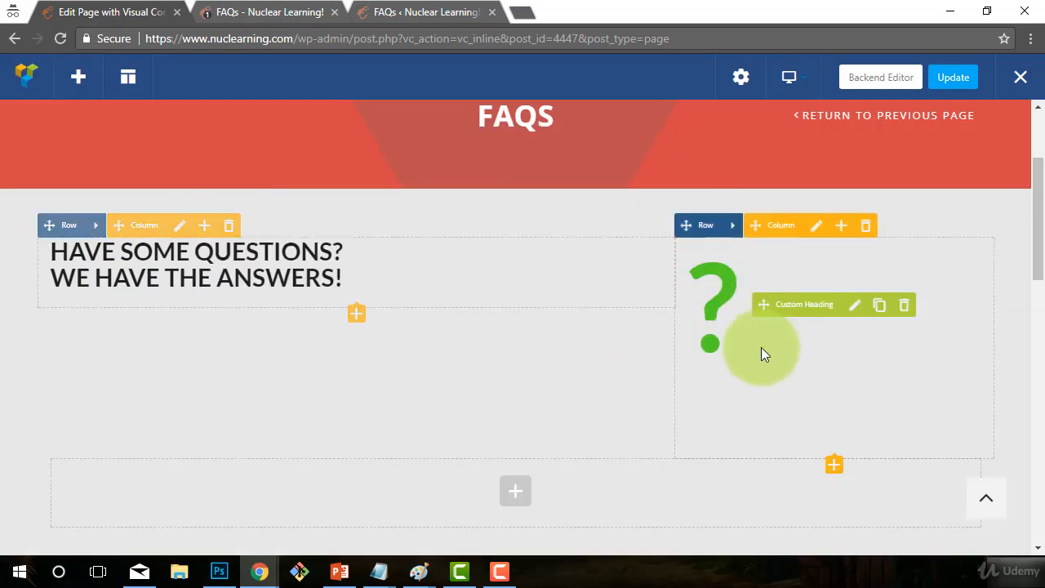
Add a text block below the "Have some questions?" heading, replace its placeholder with the paragraph beginning "We collect every question we get", and save
click(357, 314)
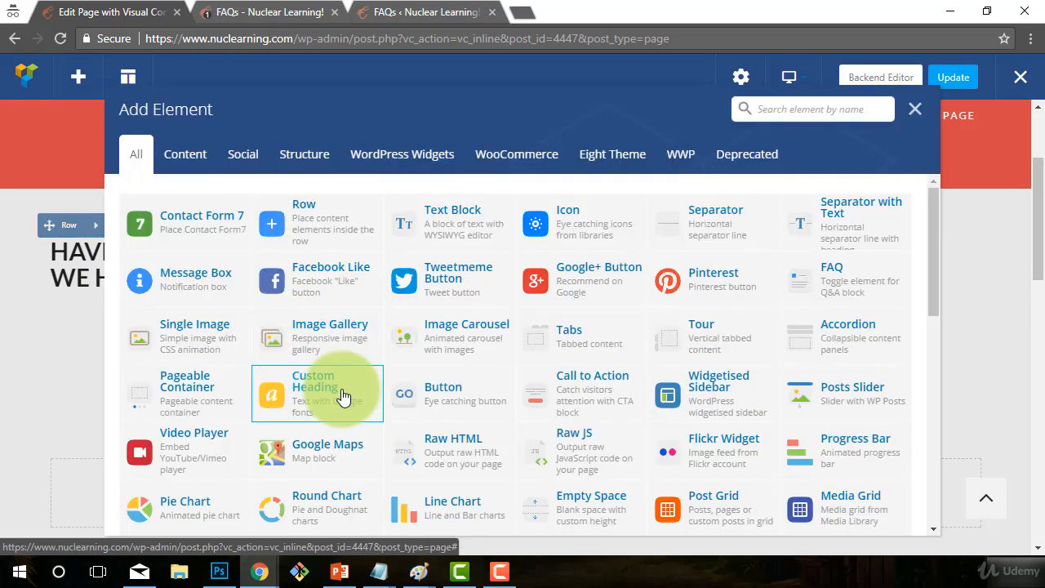
click(423, 212)
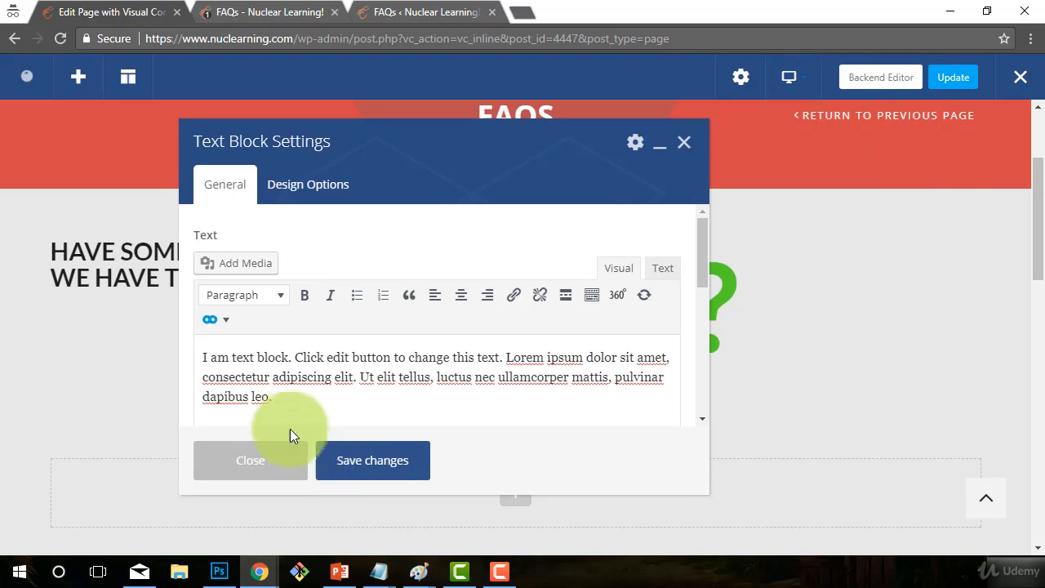
drag(277, 398, 55, 308)
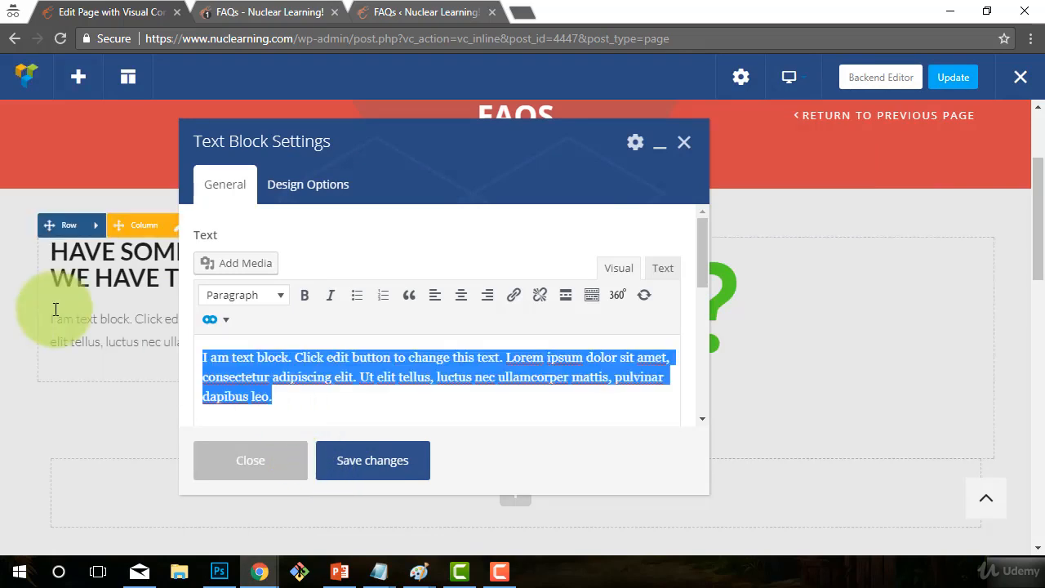
text(We)
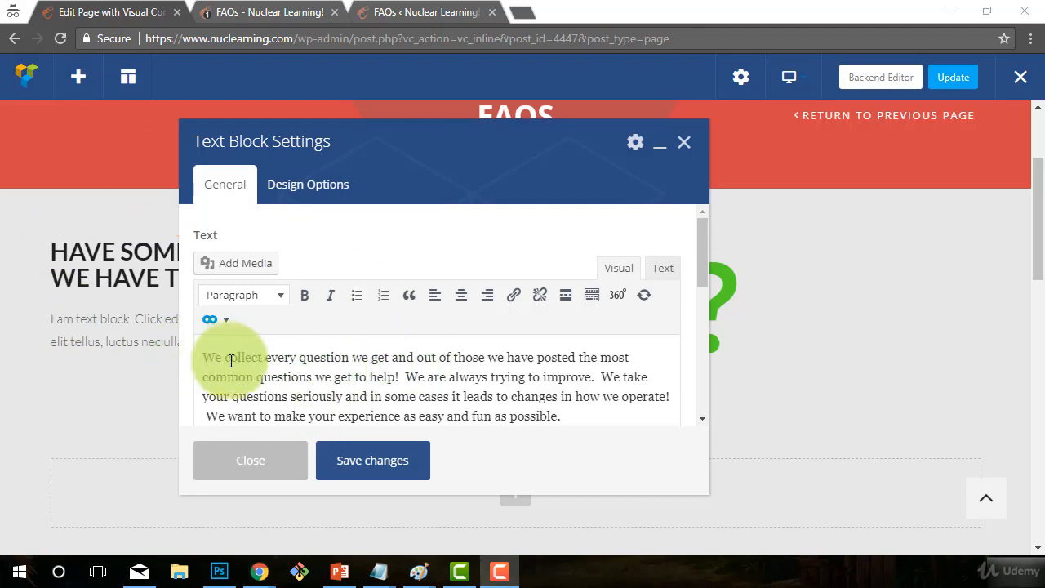
drag(574, 420, 193, 254)
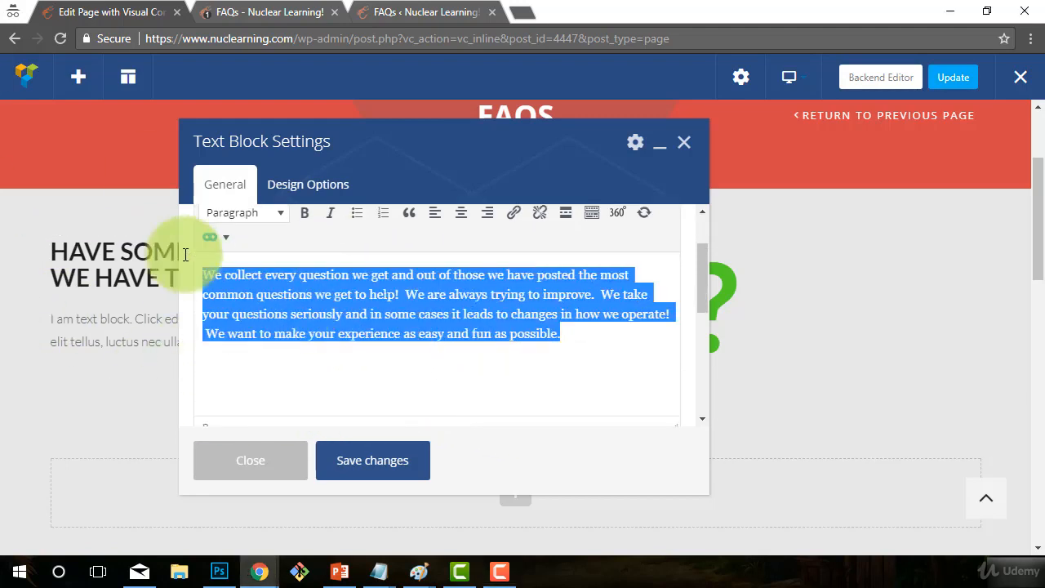
scroll(457, 318, up, 1)
click(375, 356)
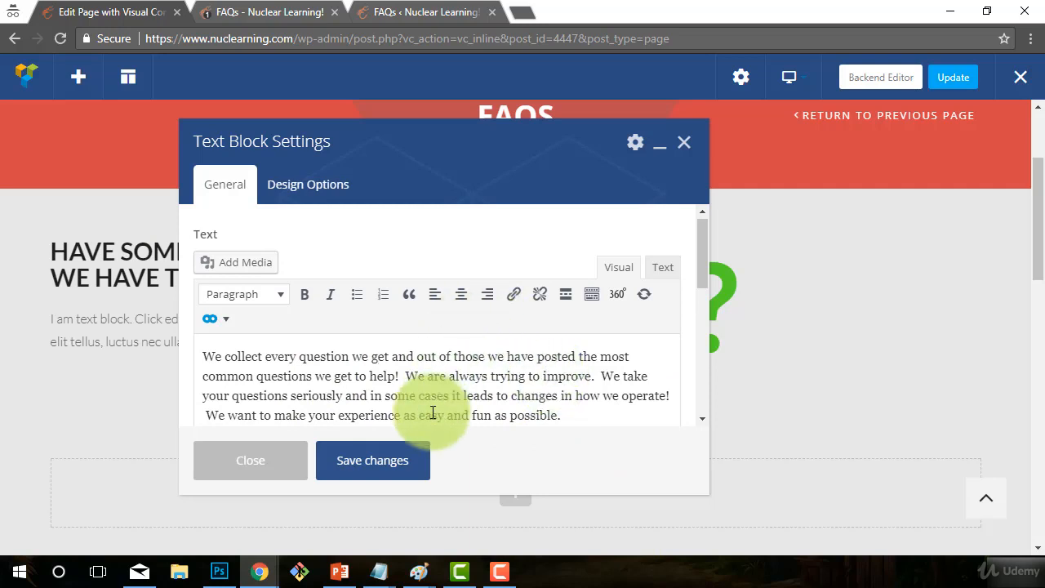
scroll(457, 318, down, 5)
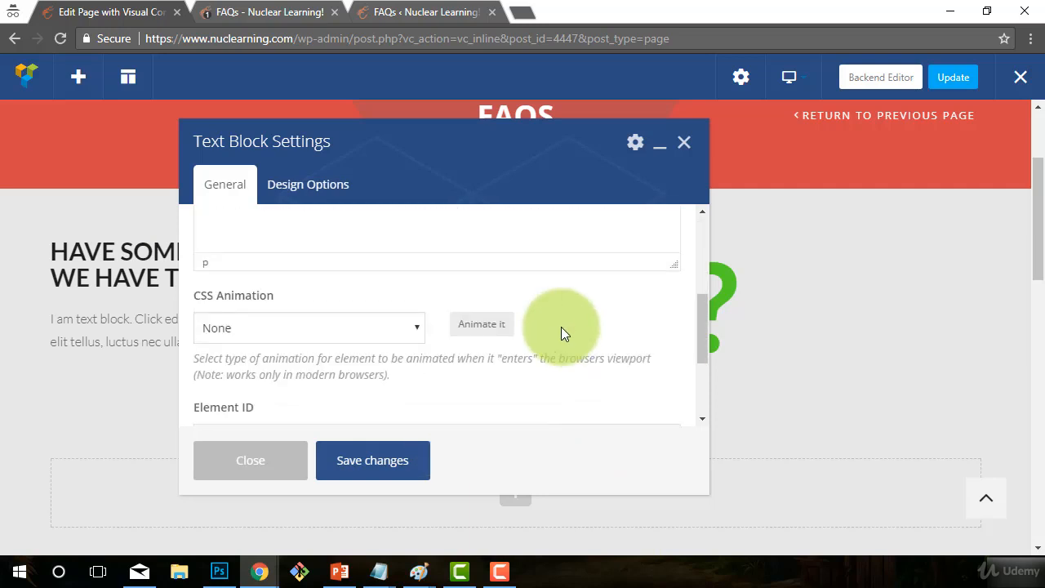
scroll(561, 327, down, 2)
scroll(484, 375, up, 8)
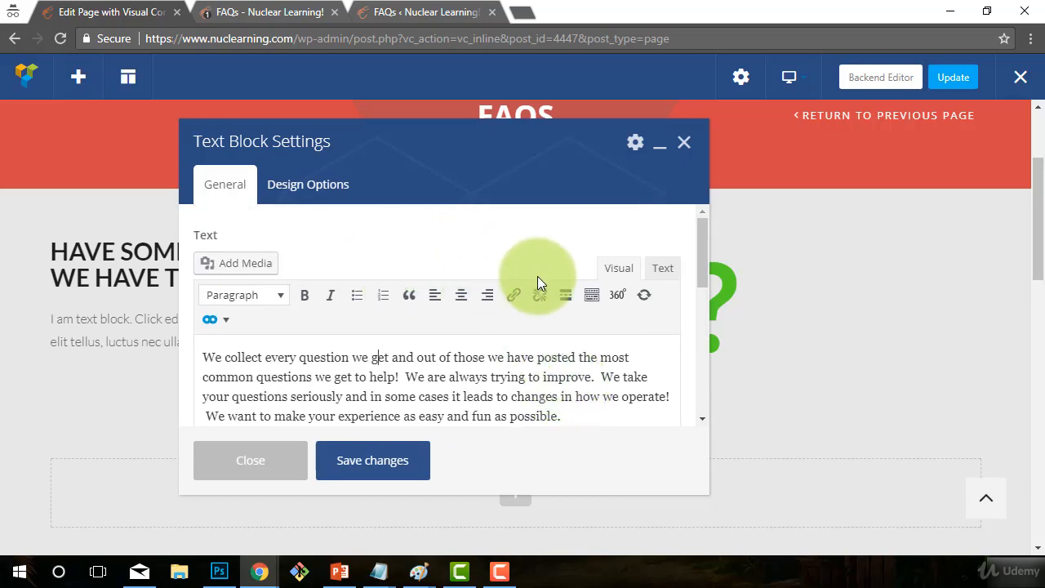
click(349, 462)
click(251, 462)
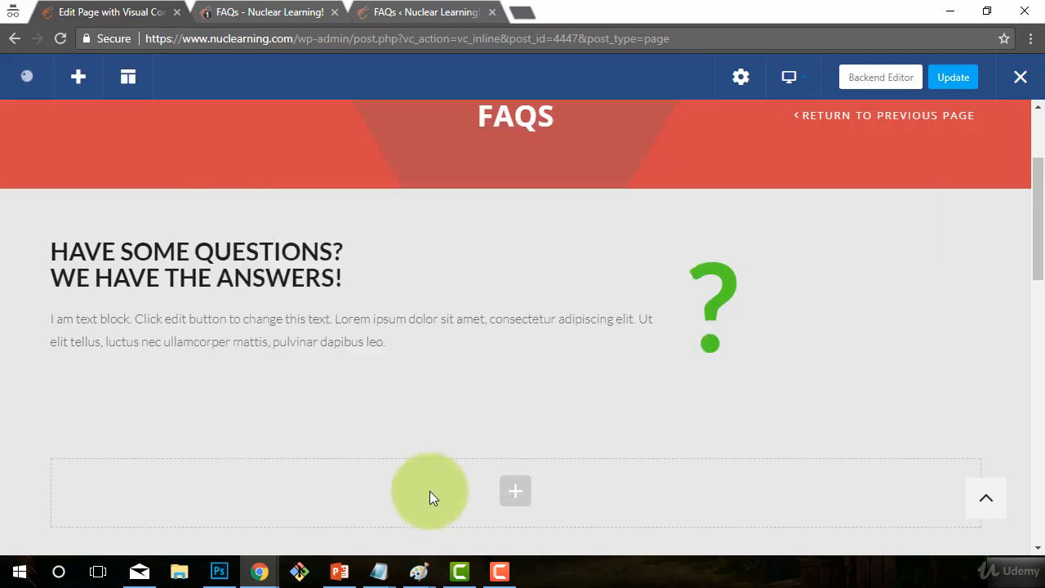
Add a Raw HTML element in a new row below, replace its content with [faqs style="filterable-toggle"], and save the change
scroll(196, 439, down, 2)
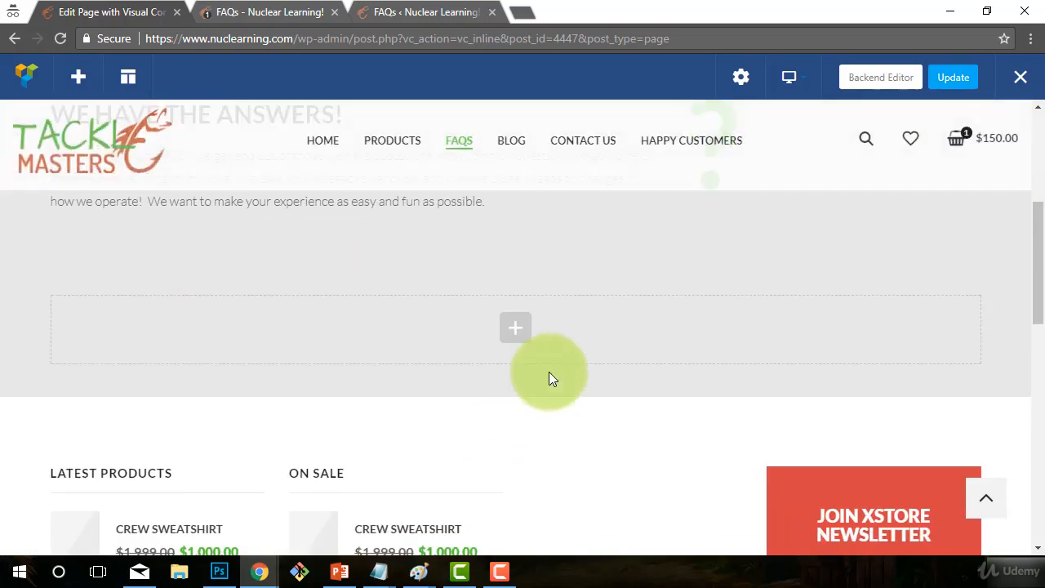
scroll(539, 384, up, 2)
scroll(545, 414, down, 2)
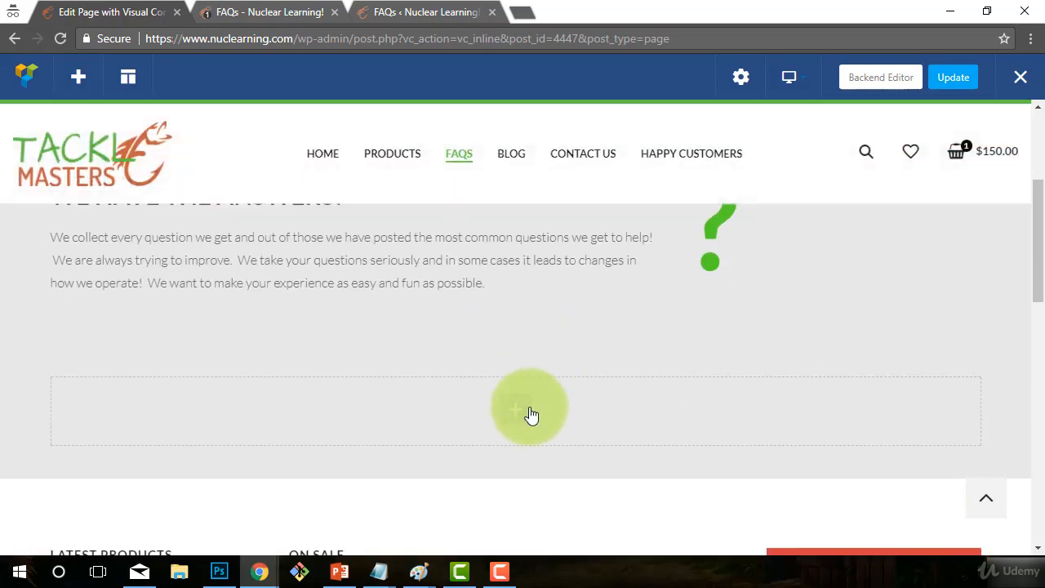
click(523, 412)
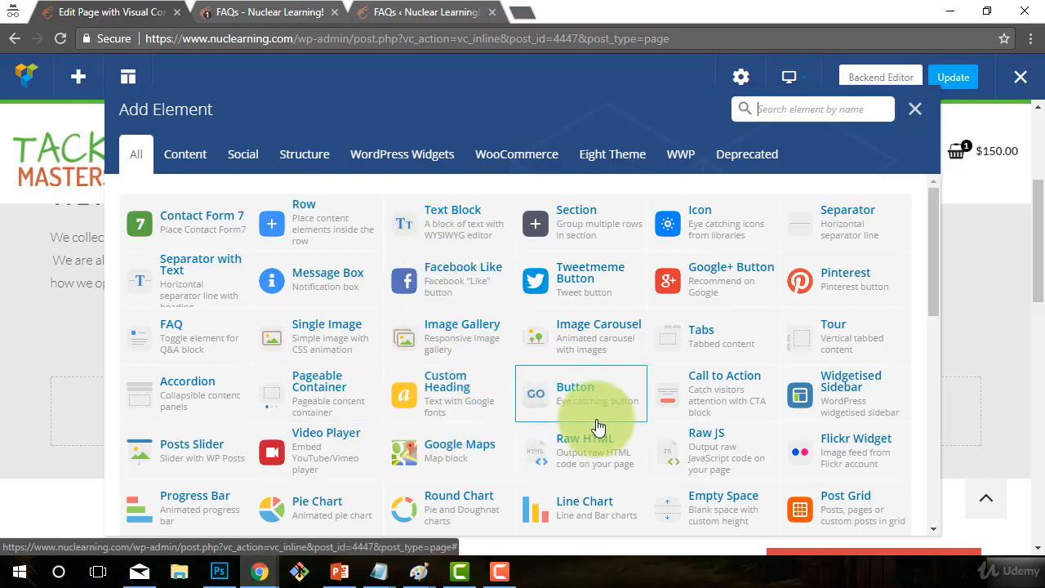
click(540, 440)
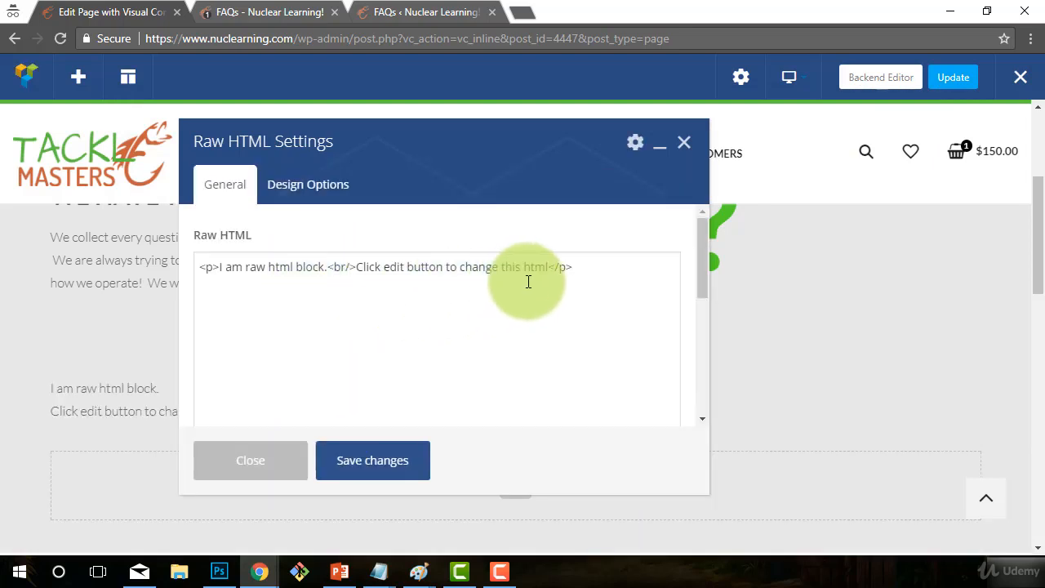
drag(585, 268, 124, 254)
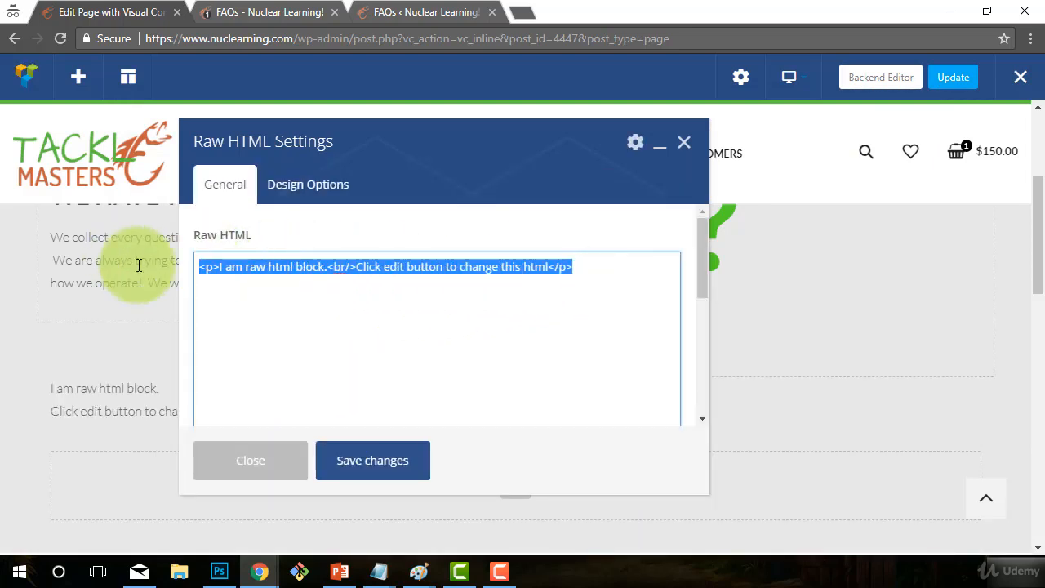
text([faqs style="filterable-toggle"])
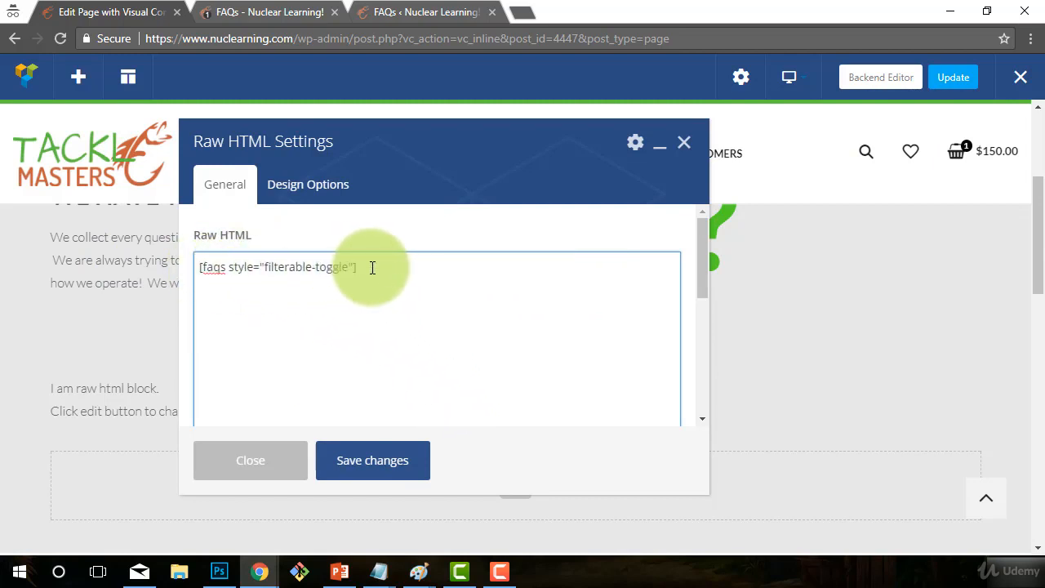
click(371, 459)
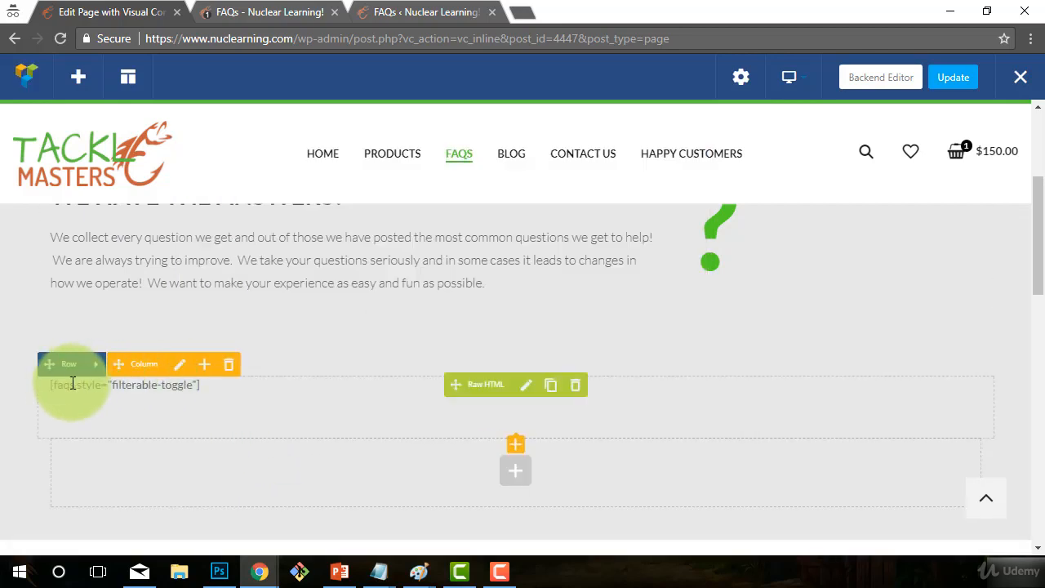
Update the FAQs page and exit the Visual Composer editor to check the shortcode row on the published page
scroll(585, 337, down, 1)
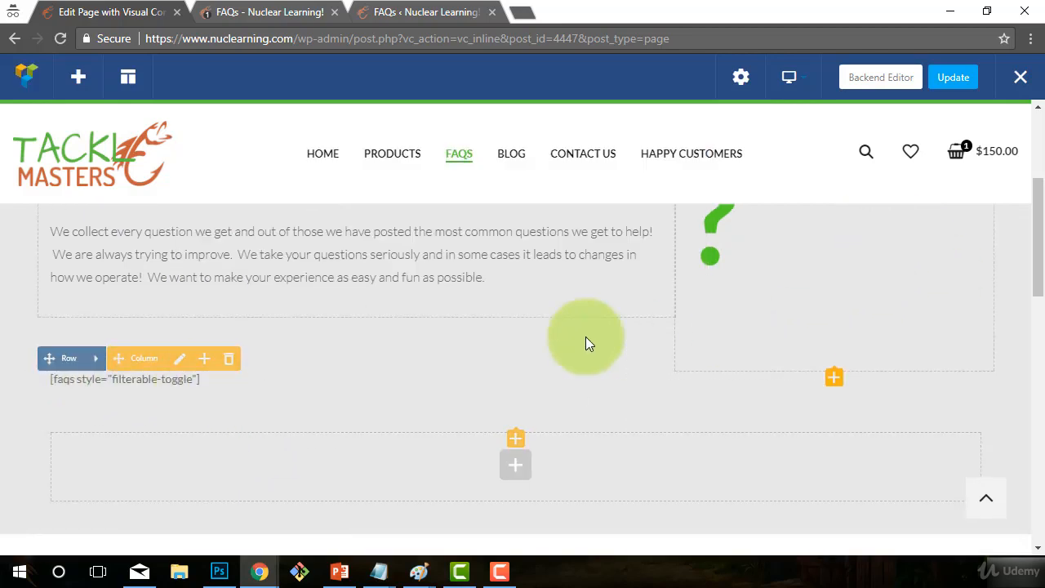
scroll(711, 315, up, 3)
scroll(710, 314, down, 3)
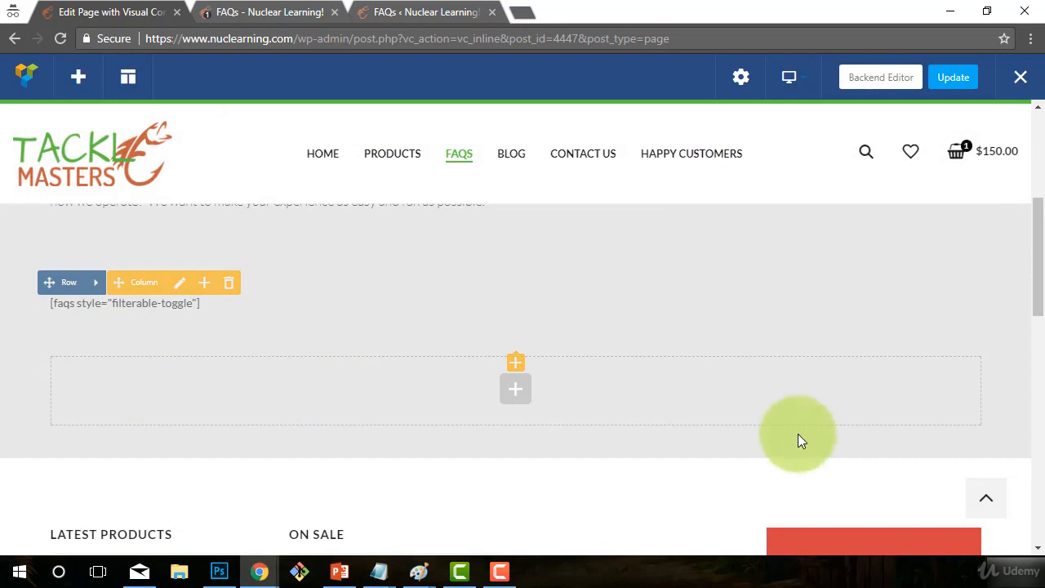
scroll(508, 363, down, 1)
scroll(508, 363, up, 1)
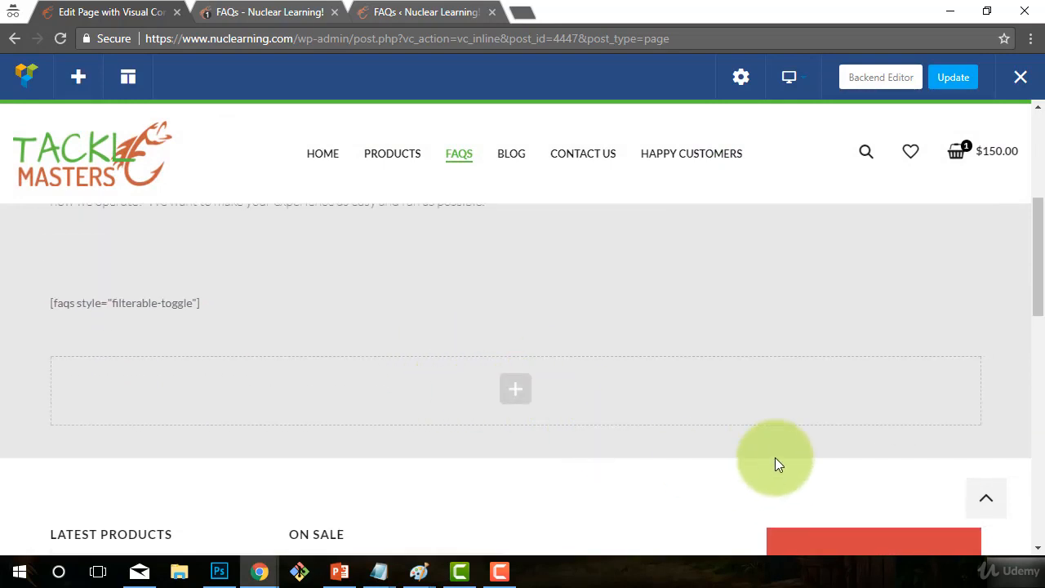
scroll(755, 445, up, 2)
click(969, 85)
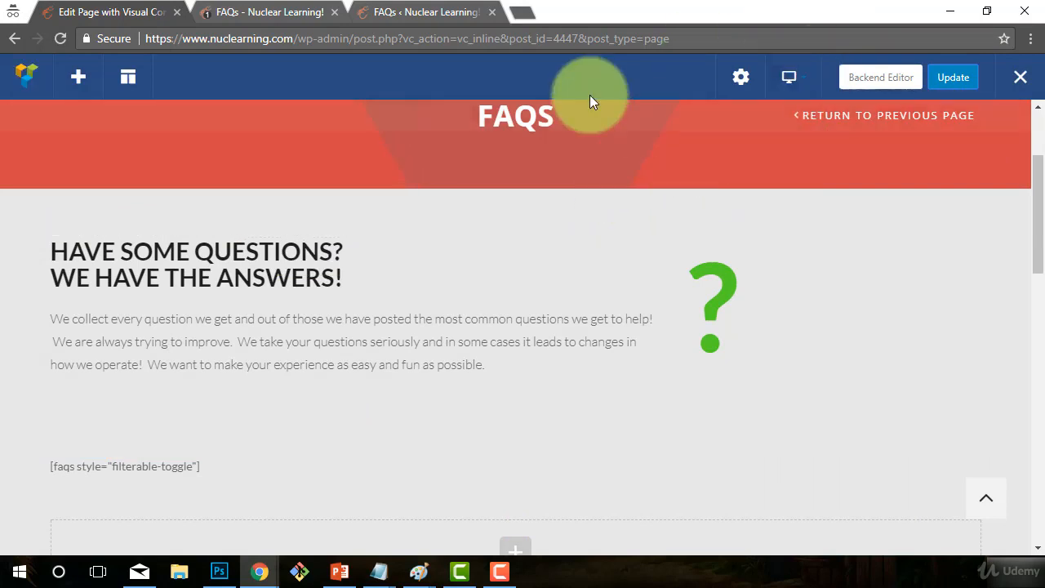
click(1020, 81)
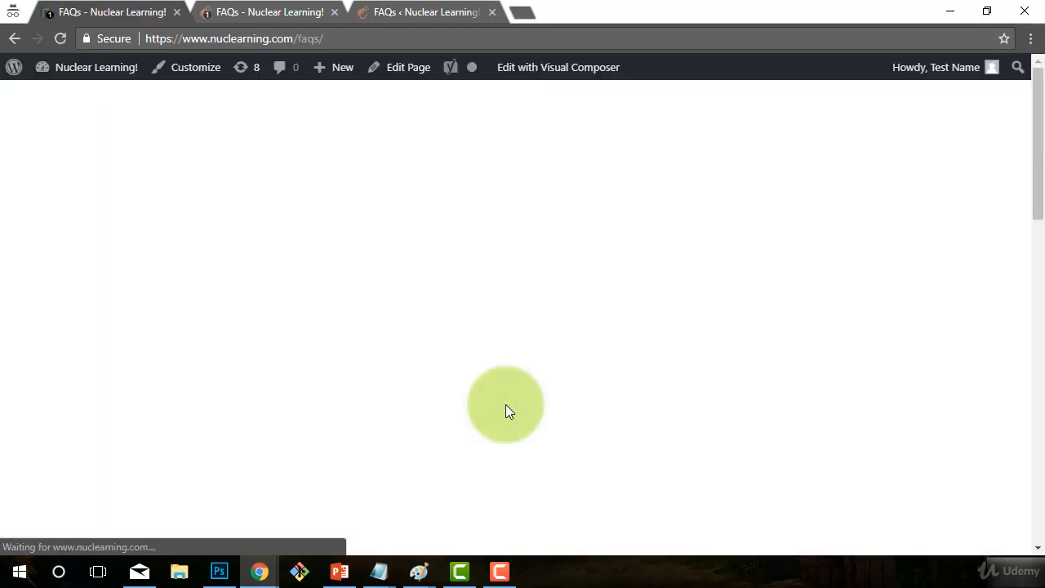
scroll(506, 405, down, 4)
scroll(160, 388, up, 2)
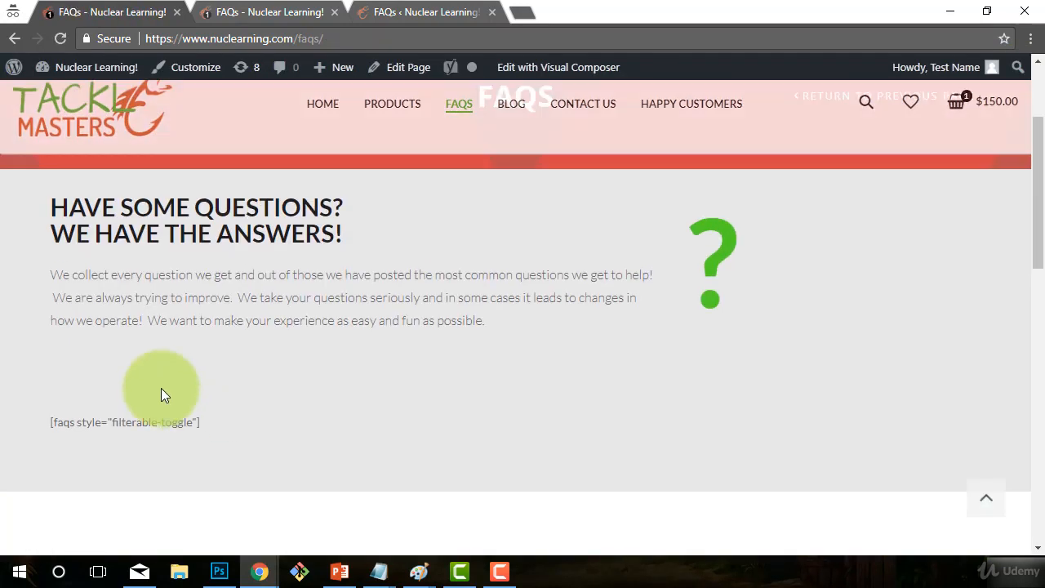
scroll(904, 302, up, 2)
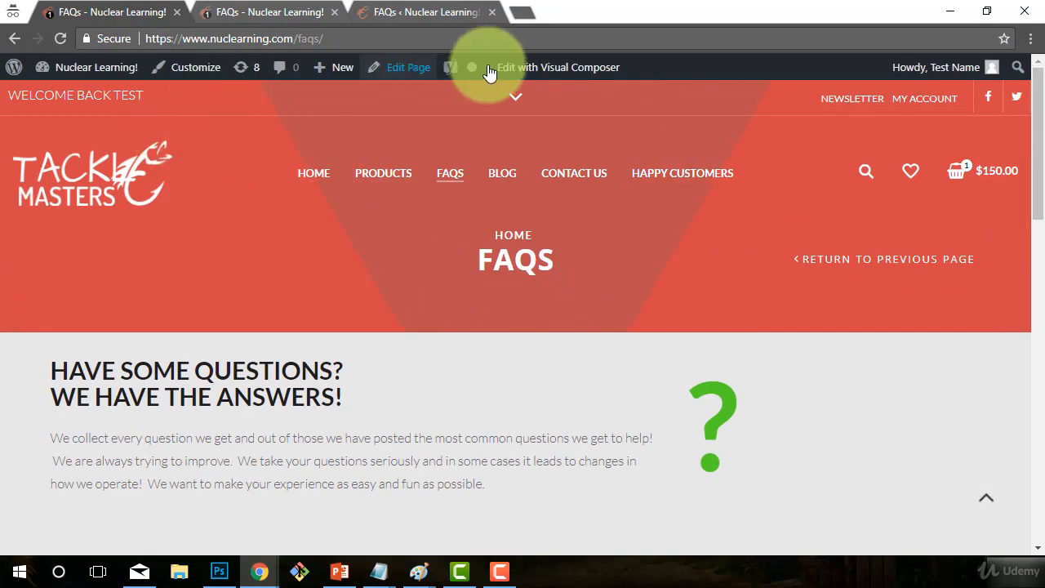
Reopen the FAQs page in Visual Composer and delete the Raw HTML element holding the shortcode
click(536, 71)
scroll(323, 431, down, 2)
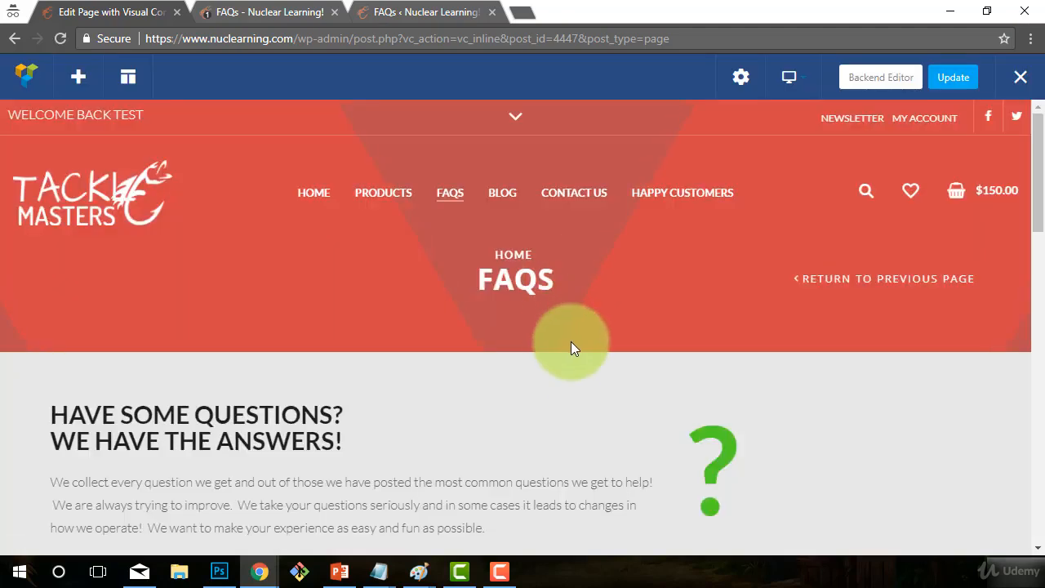
scroll(571, 347, down, 3)
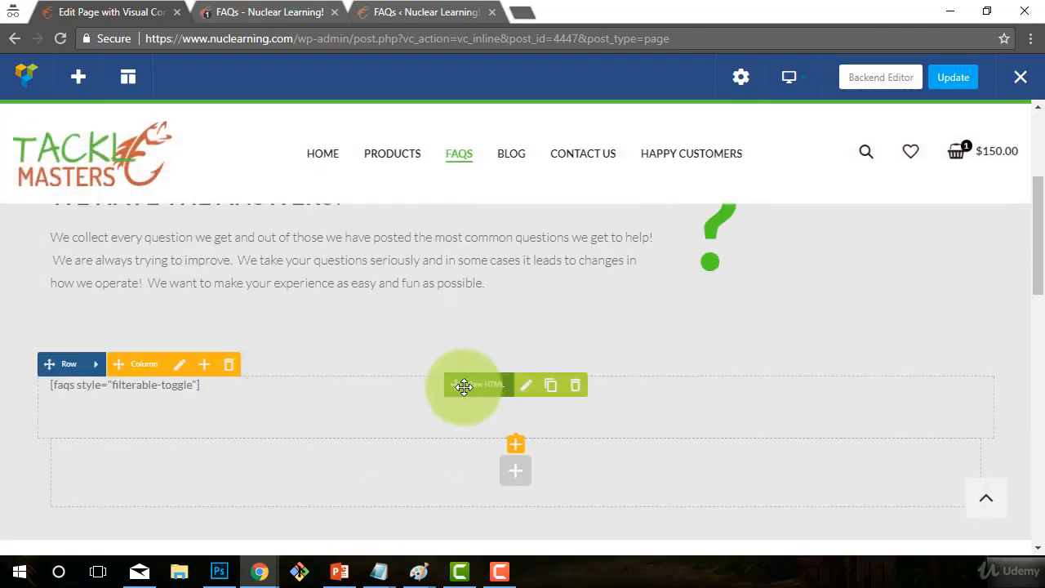
drag(464, 386, 490, 382)
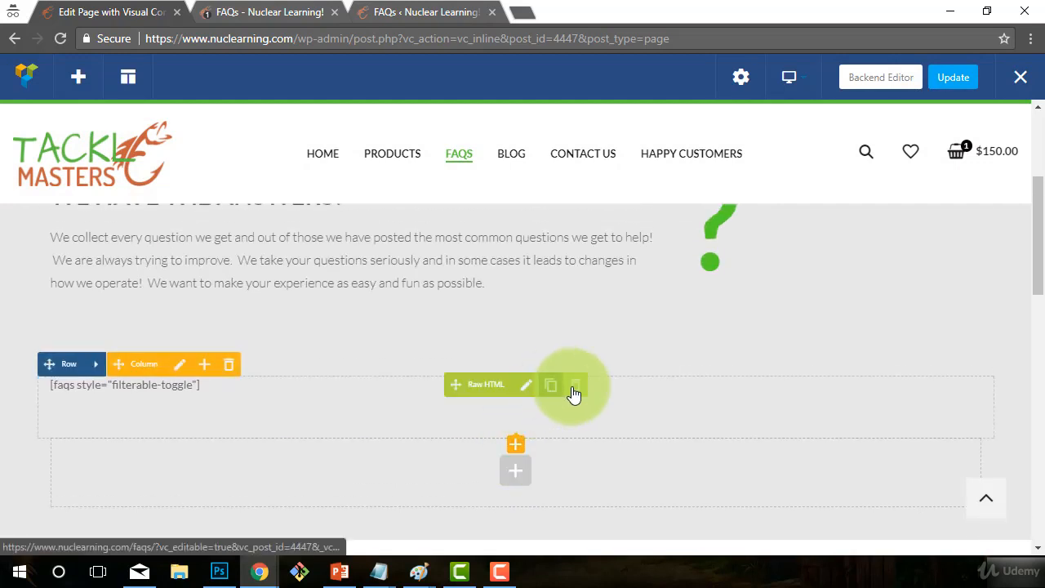
click(575, 385)
click(587, 133)
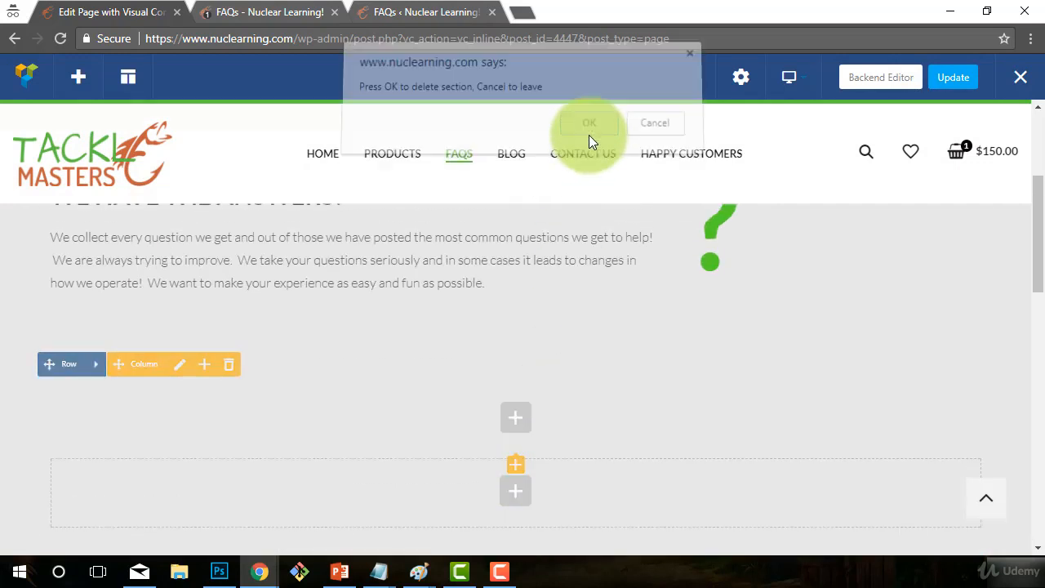
Add a text block to the emptied row, replace its placeholder with [faqs style="filterable-toggle"], save, and review the FAQ list
click(529, 421)
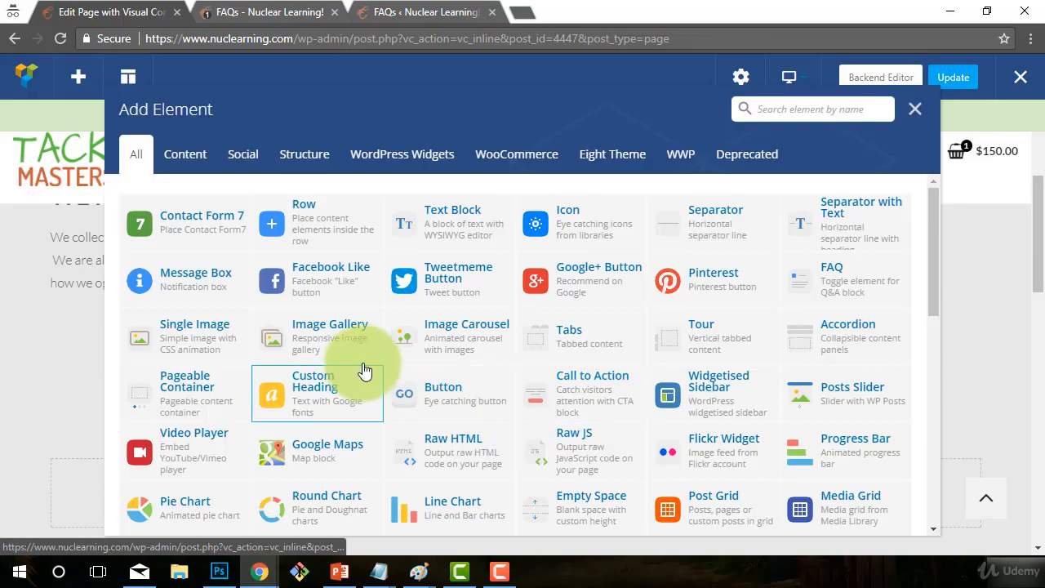
click(449, 221)
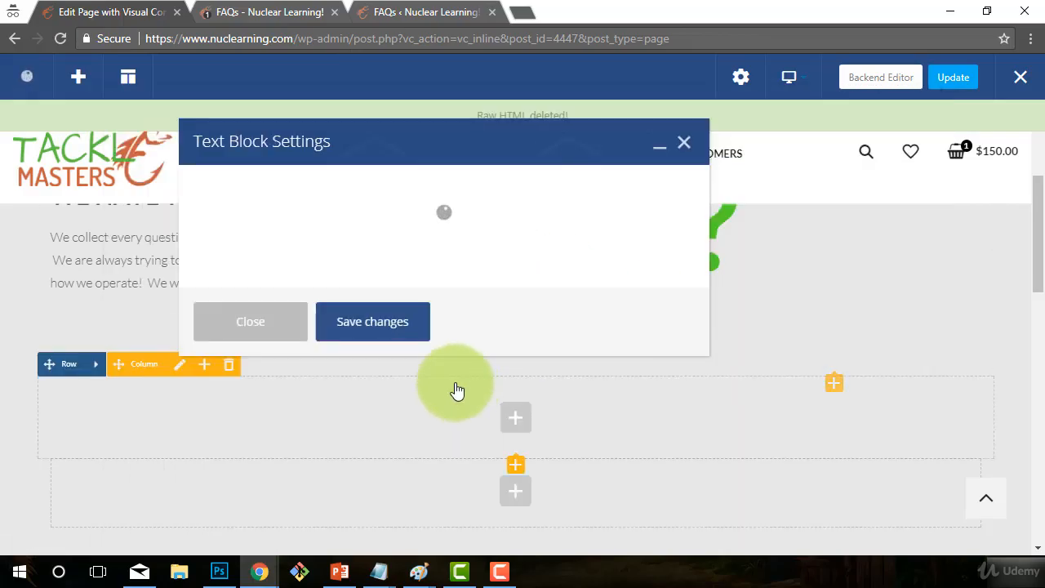
drag(298, 398, 196, 357)
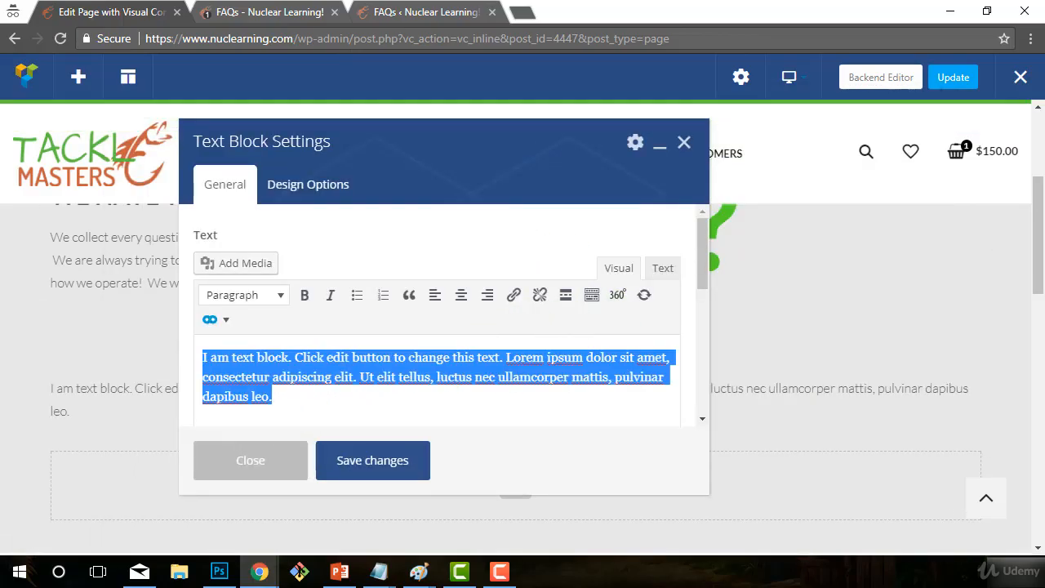
text([faqs style="filterable-toggle"])
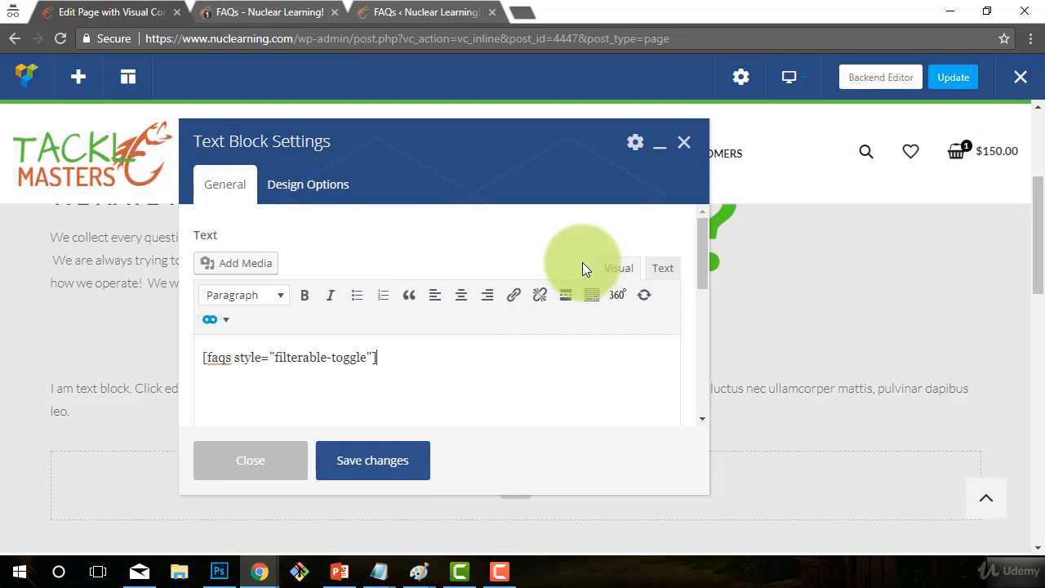
click(362, 462)
click(237, 460)
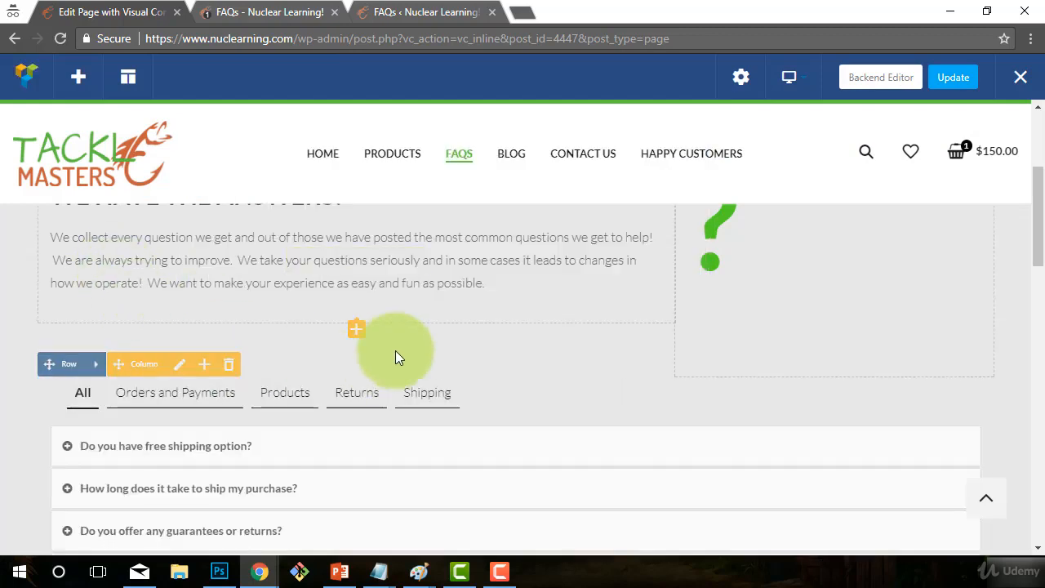
scroll(612, 422, down, 1)
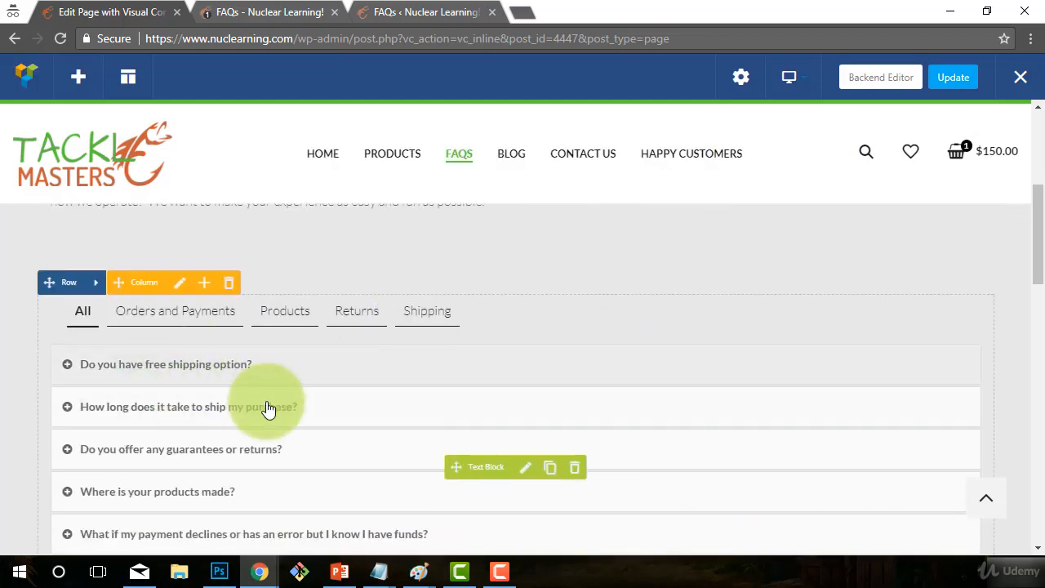
scroll(474, 318, up, 3)
scroll(532, 350, down, 2)
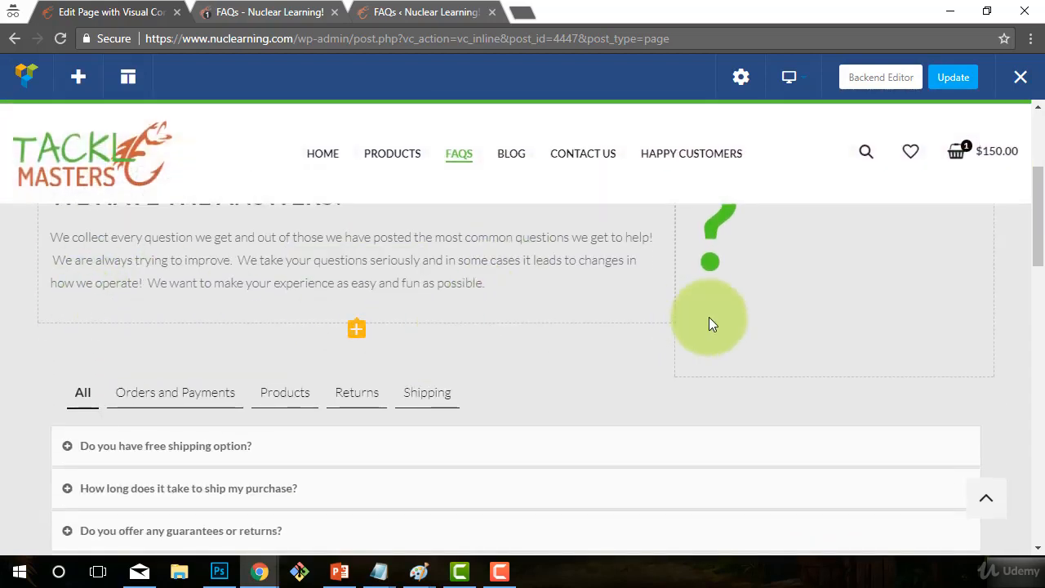
scroll(269, 381, down, 1)
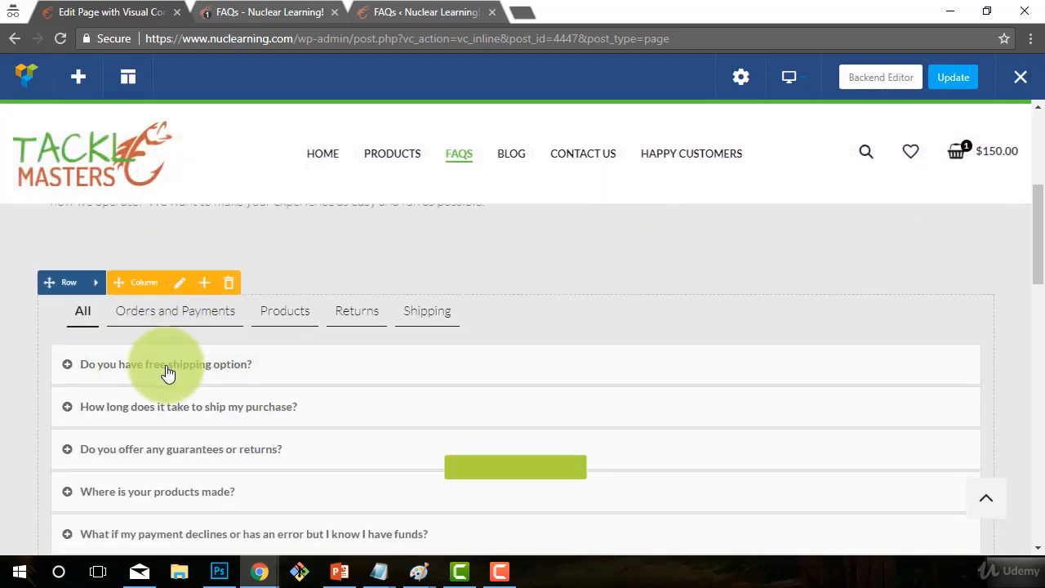
Review the embedded FAQ list, its category filters, and the empty row beneath the last question
scroll(448, 398, up, 2)
scroll(527, 398, down, 1)
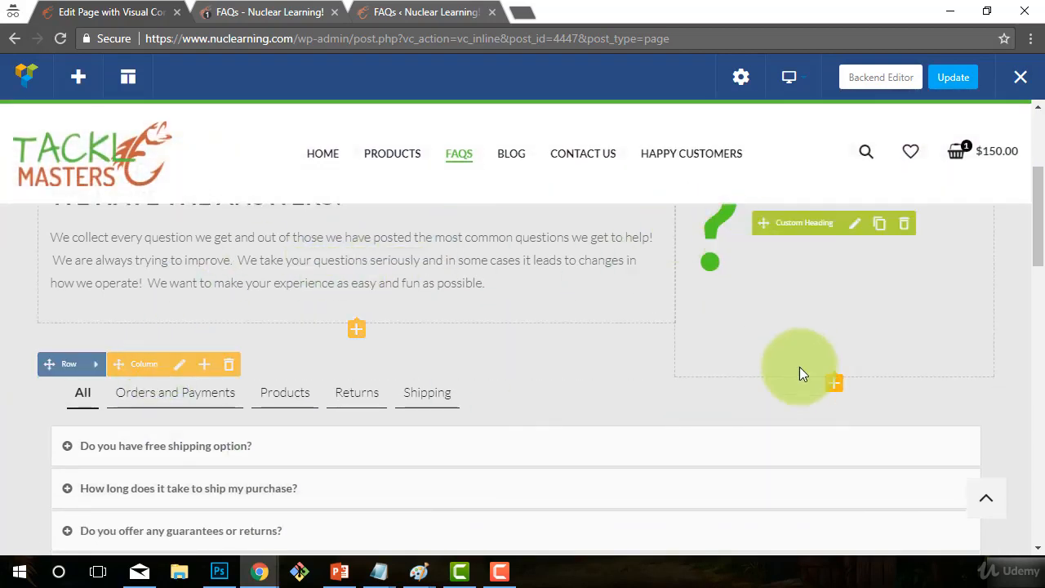
scroll(545, 406, down, 2)
scroll(466, 280, up, 2)
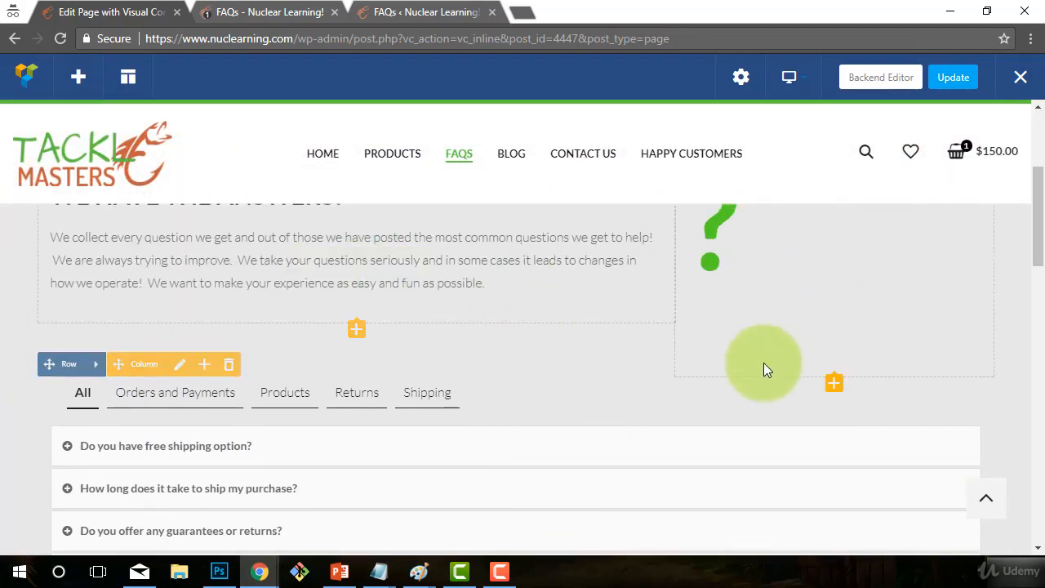
scroll(650, 394, up, 1)
scroll(650, 393, down, 3)
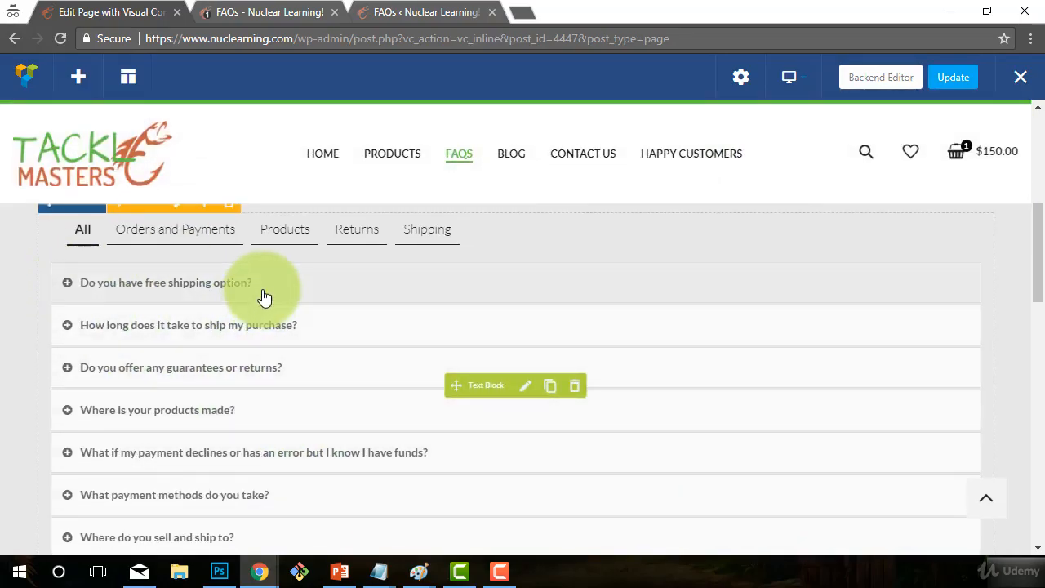
scroll(367, 376, up, 1)
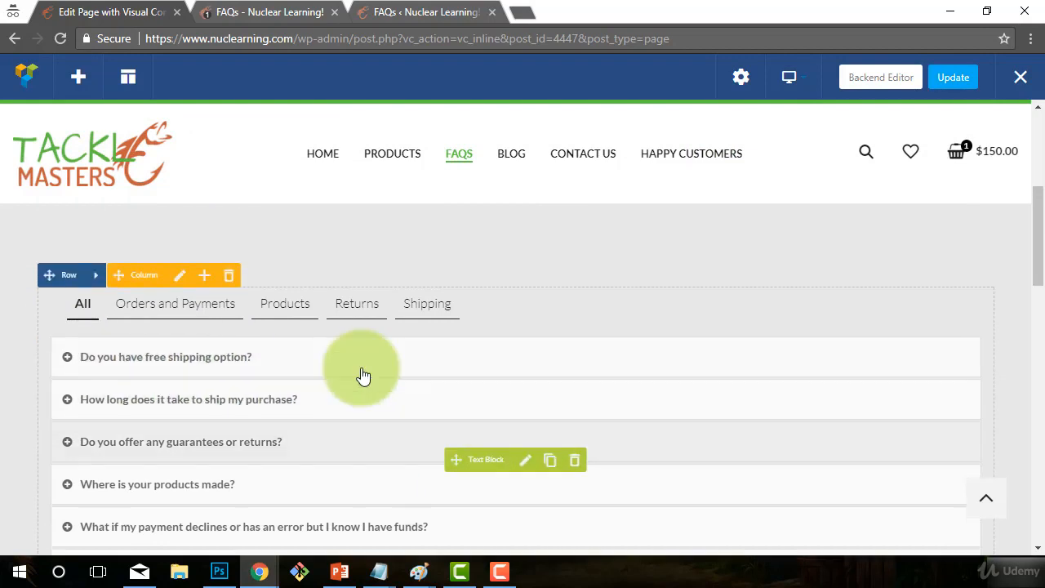
scroll(245, 390, down, 3)
scroll(257, 380, up, 1)
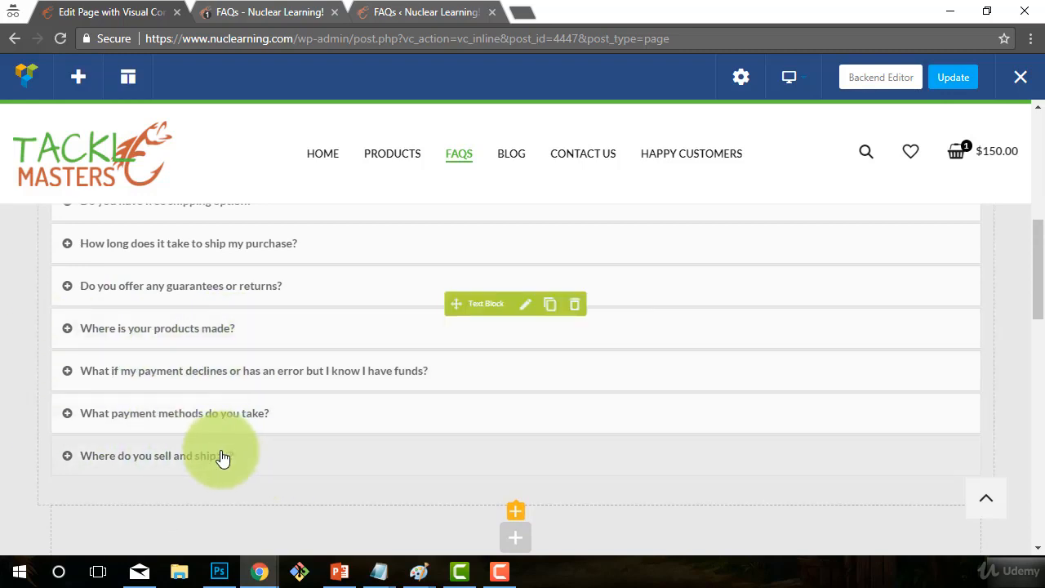
scroll(390, 436, up, 1)
scroll(384, 433, down, 2)
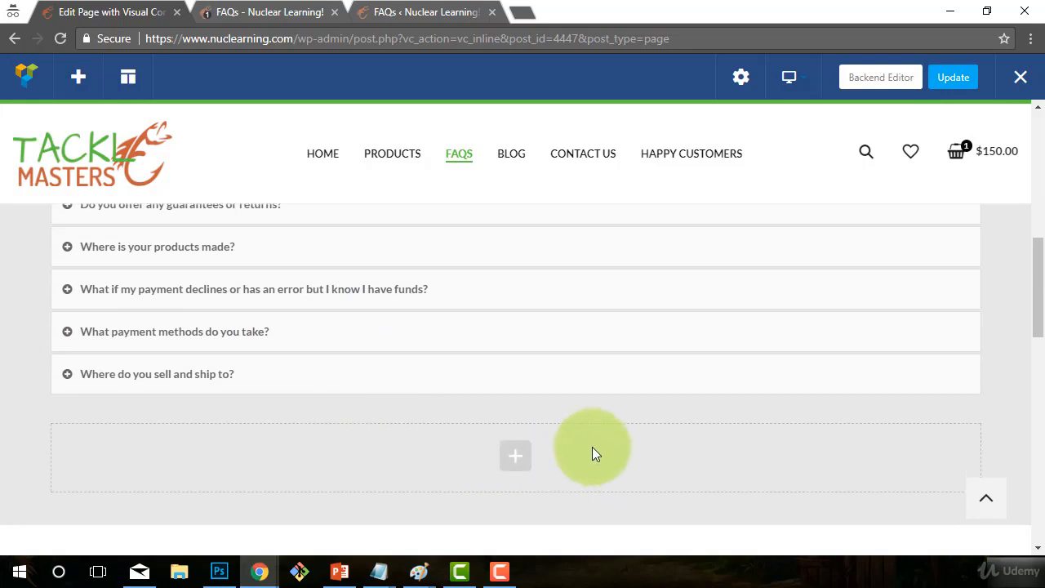
scroll(594, 449, down, 1)
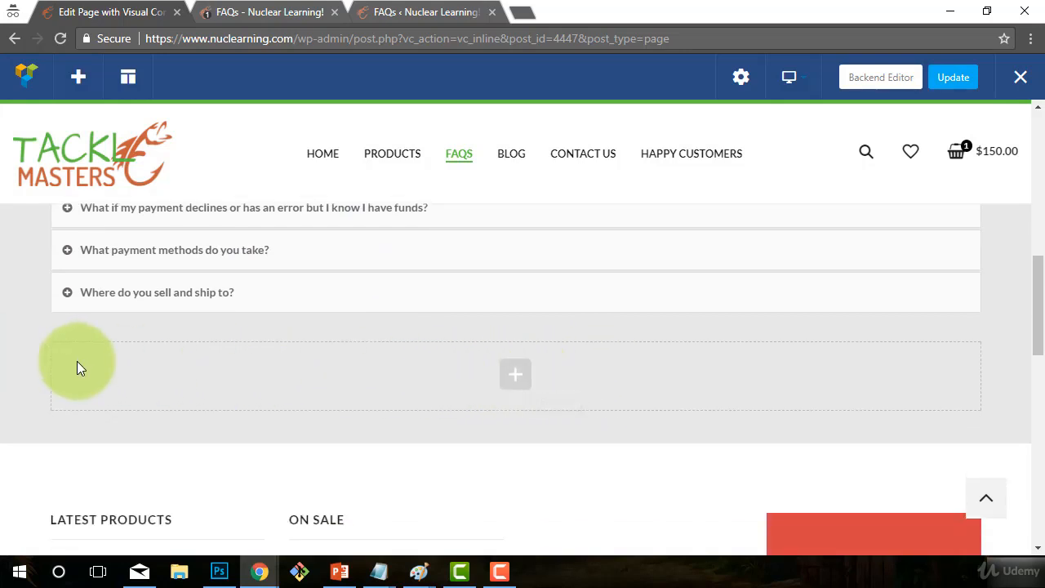
Add a Pageable Container element to the empty row below the FAQ list
click(557, 384)
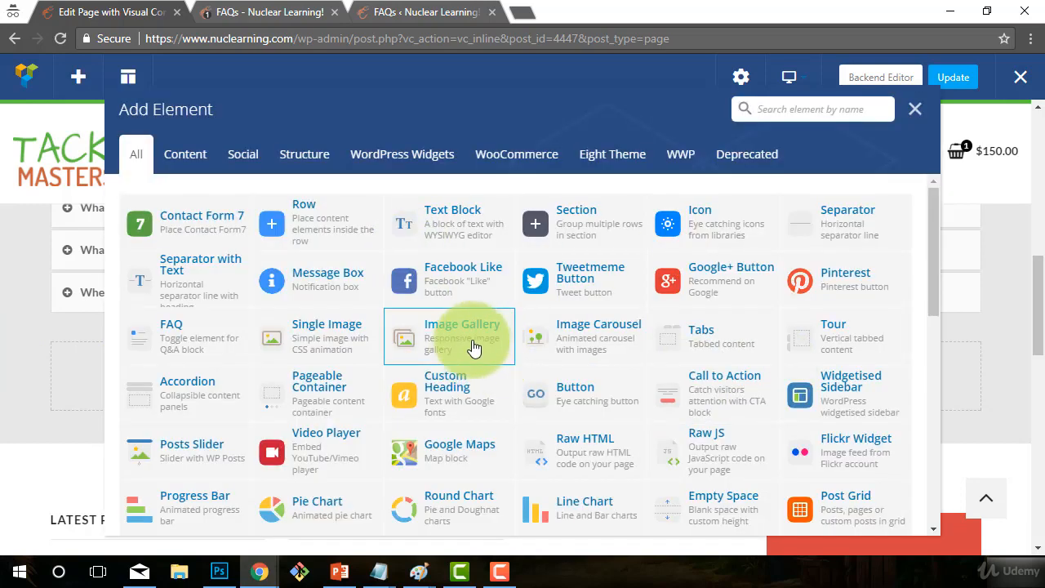
scroll(466, 361, down, 1)
scroll(523, 400, up, 1)
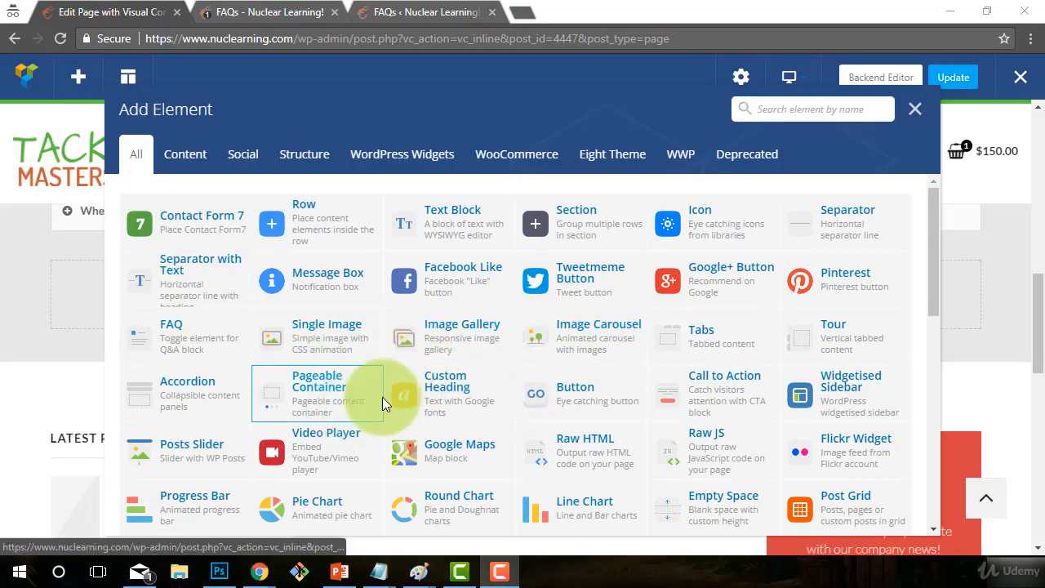
click(303, 406)
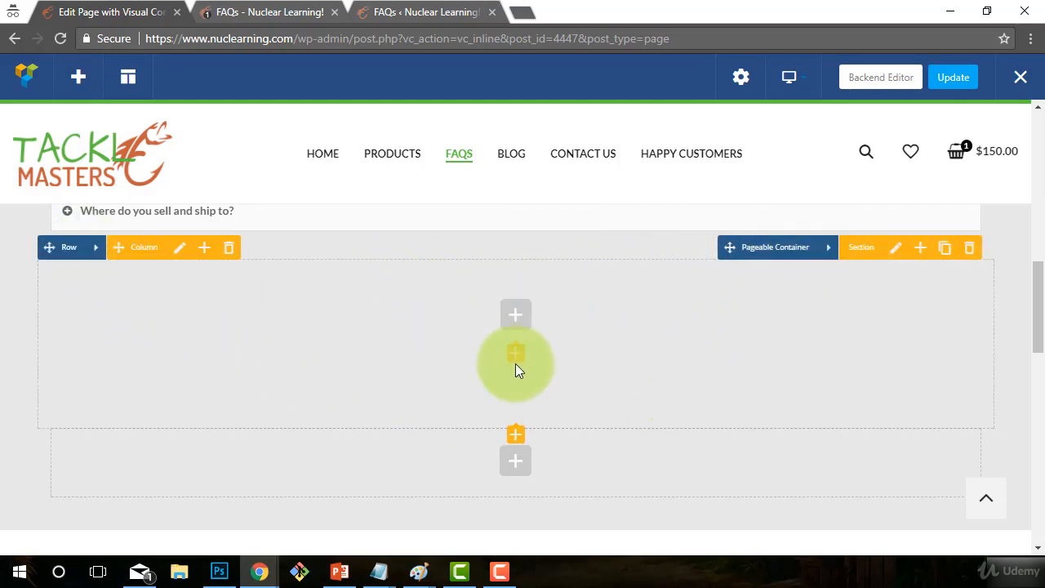
Open the Pageable Container's settings, leave the widget title blank, and set Autoplay to 3 seconds
mouse_move(831, 255)
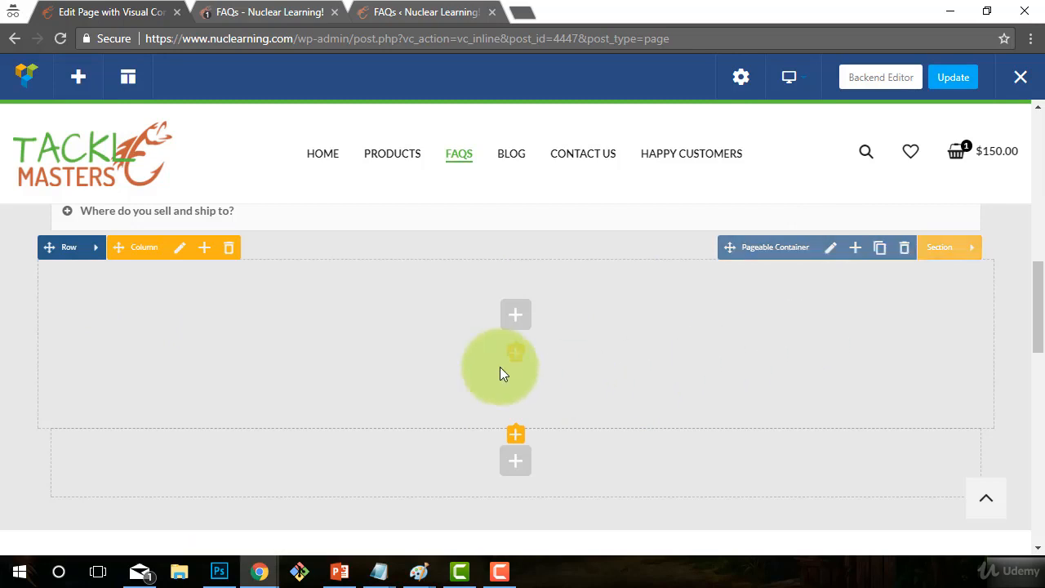
click(831, 247)
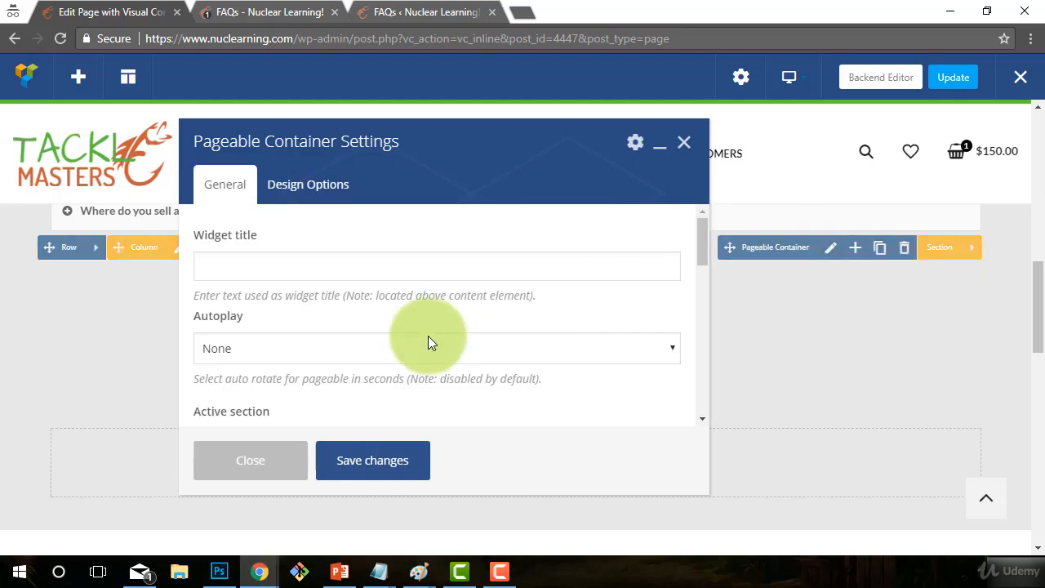
click(229, 271)
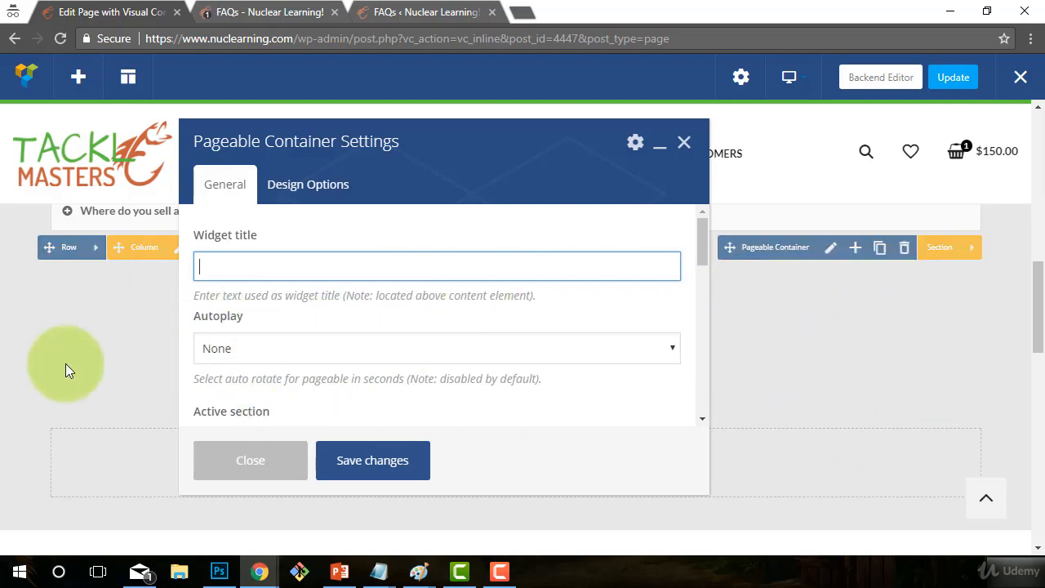
click(452, 357)
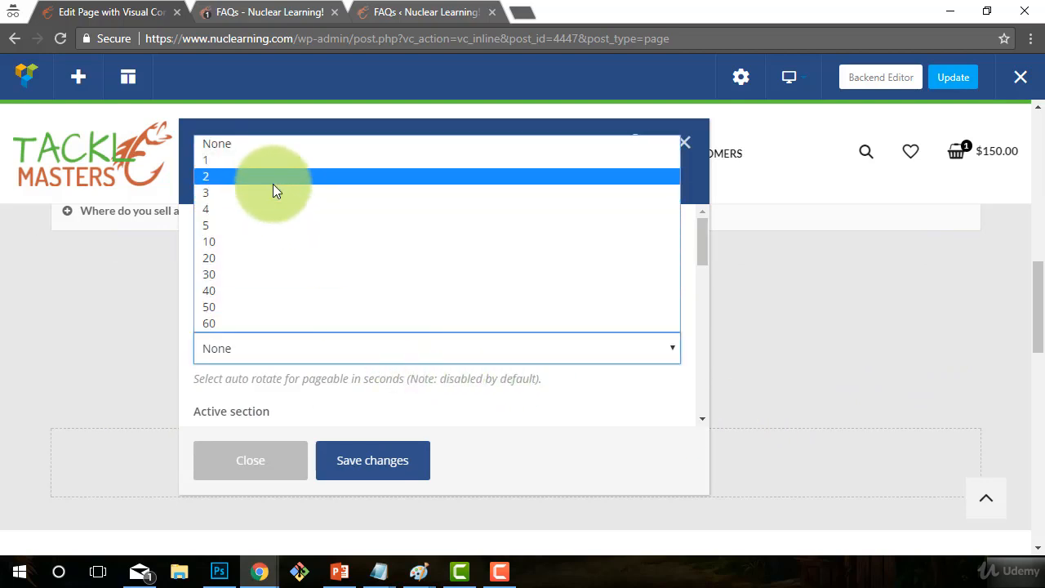
click(209, 193)
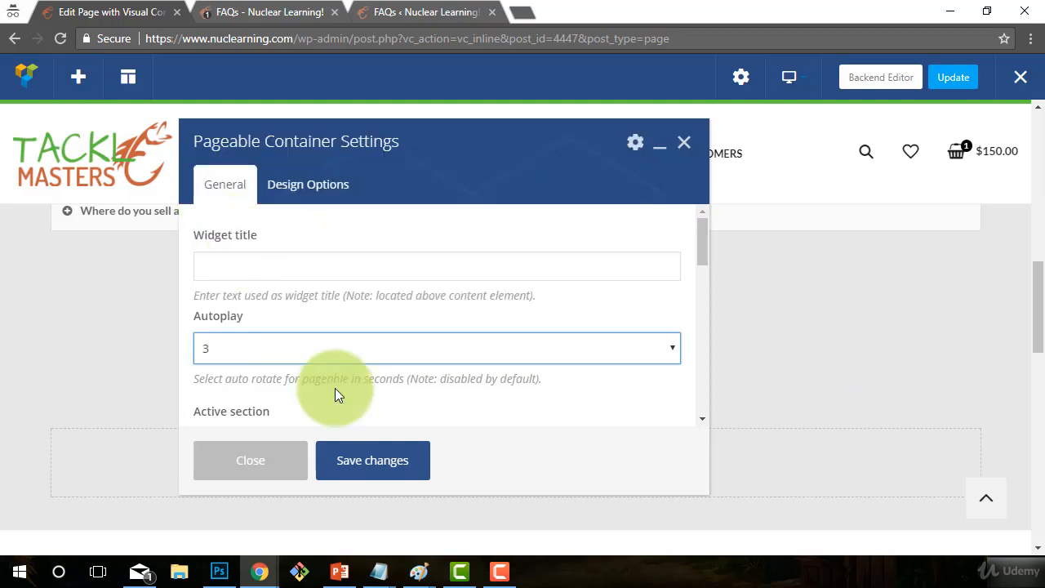
scroll(356, 382, down, 1)
scroll(286, 366, up, 1)
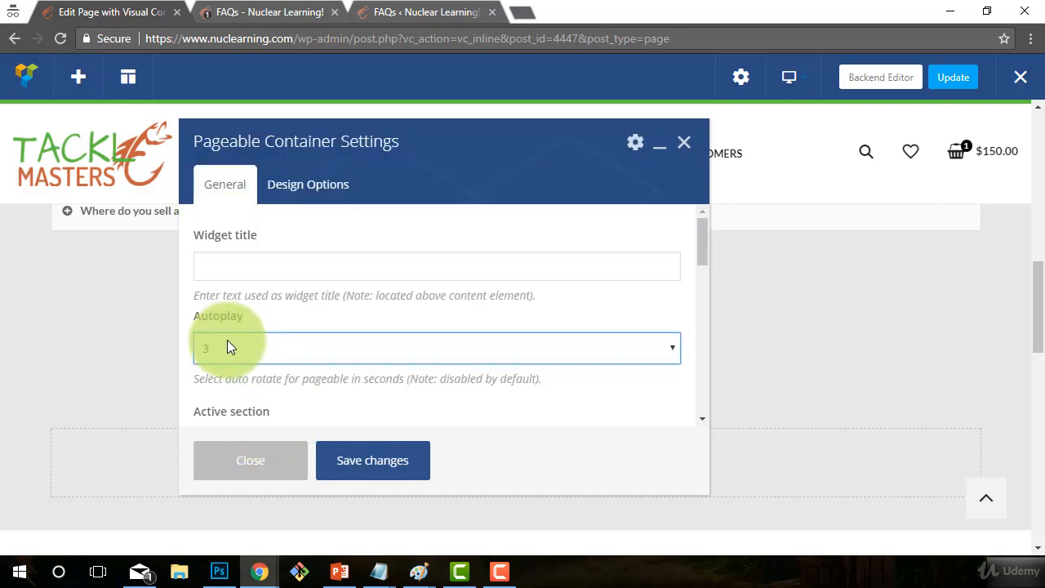
Set the Pageable Container's pagination style to Fill Square Dots
scroll(318, 416, down, 1)
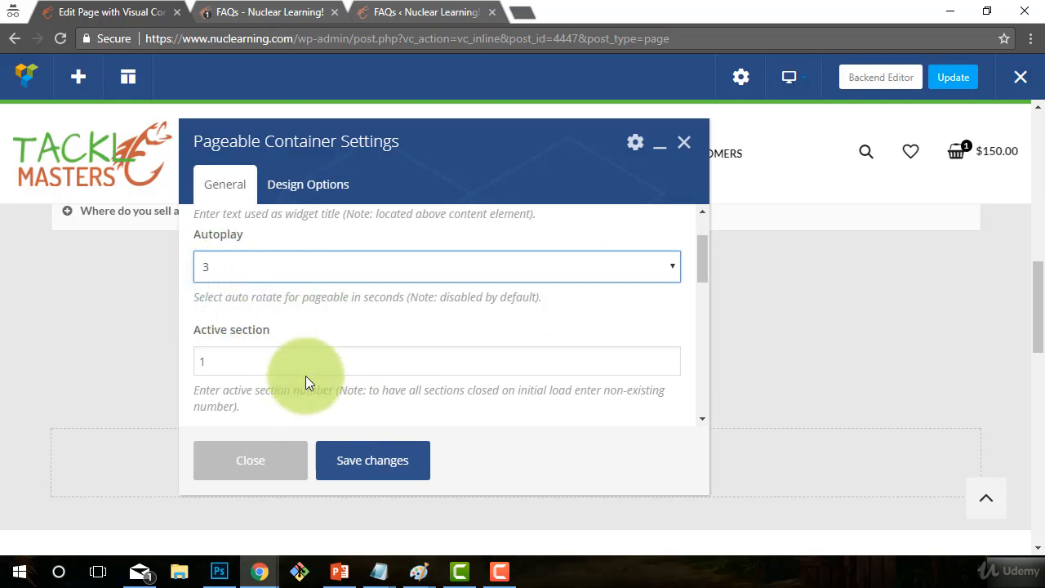
scroll(357, 399, down, 1)
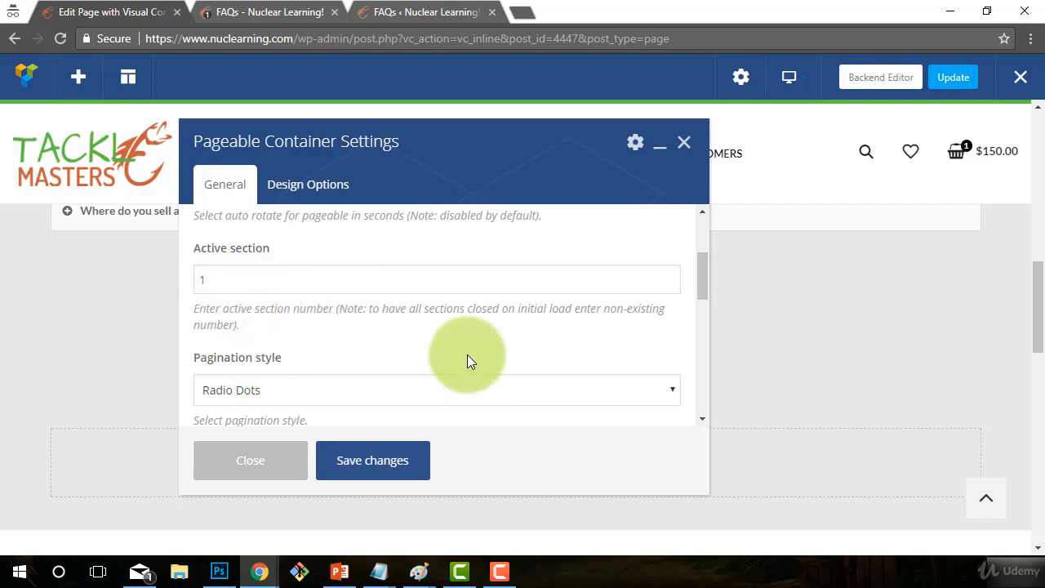
scroll(467, 355, down, 1)
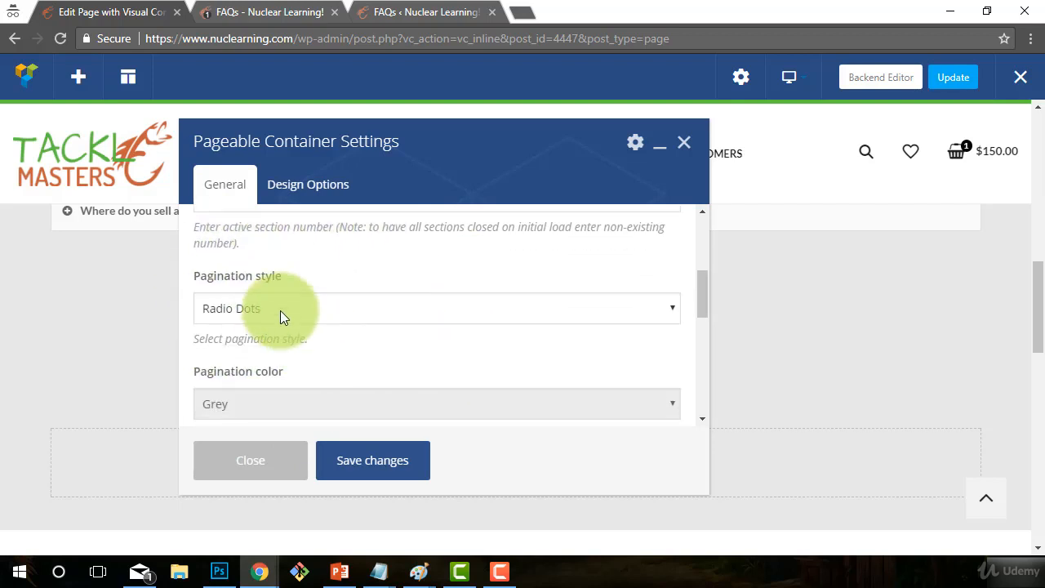
click(279, 308)
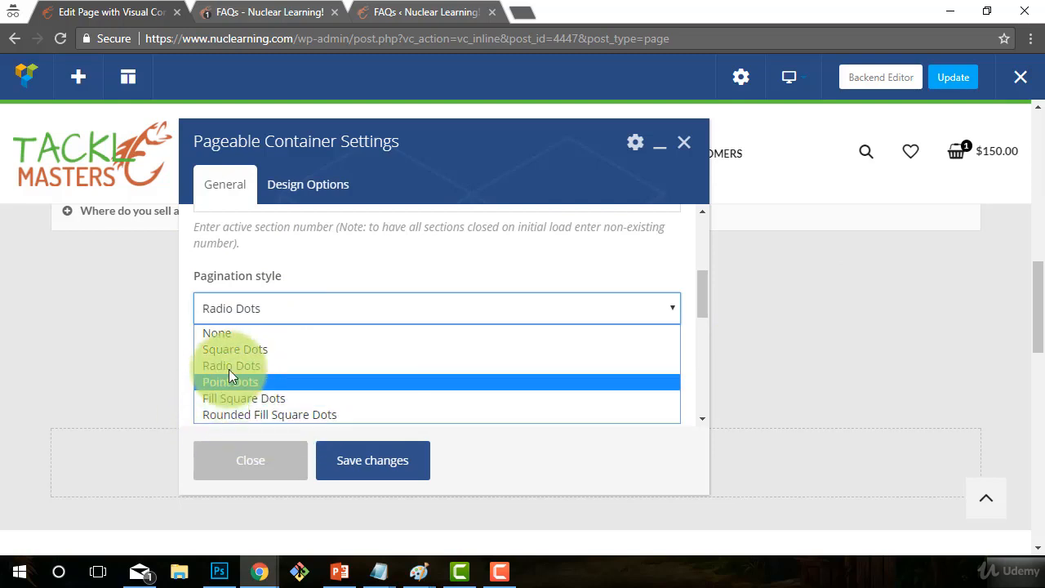
click(245, 415)
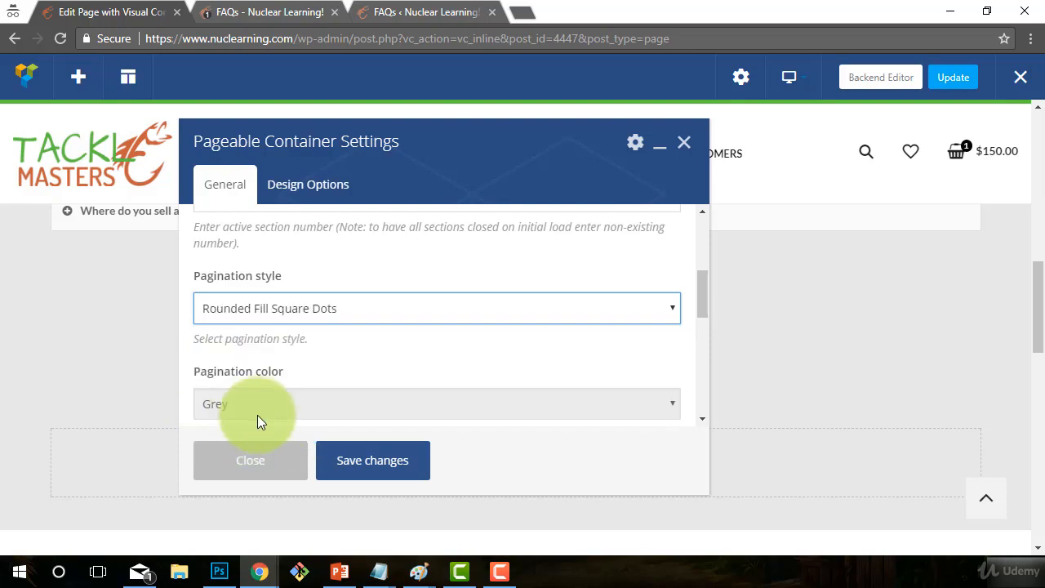
click(228, 310)
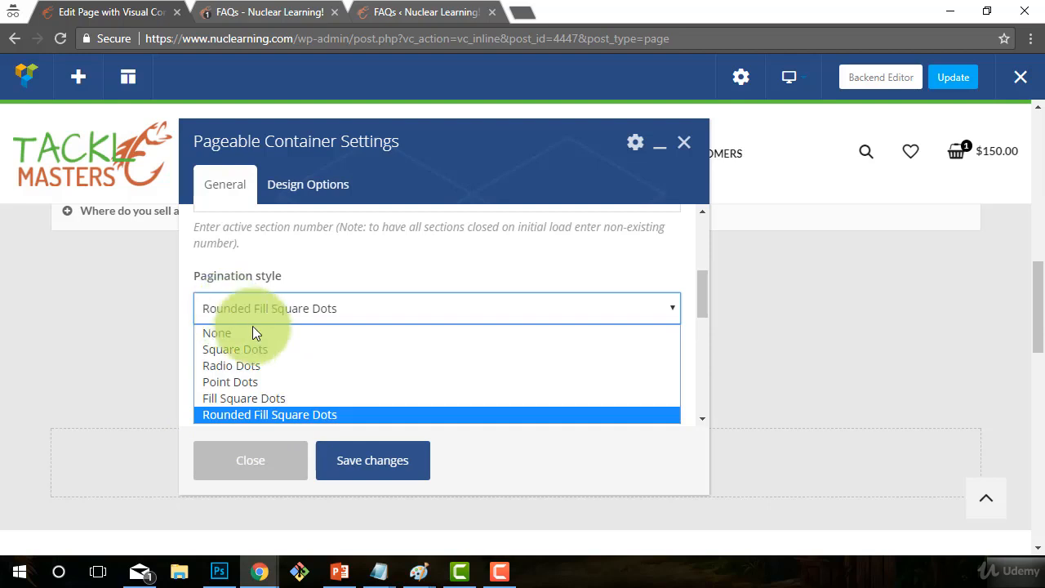
click(272, 399)
Set the Pageable Container's pagination color to Vista Blue
scroll(306, 342, down, 1)
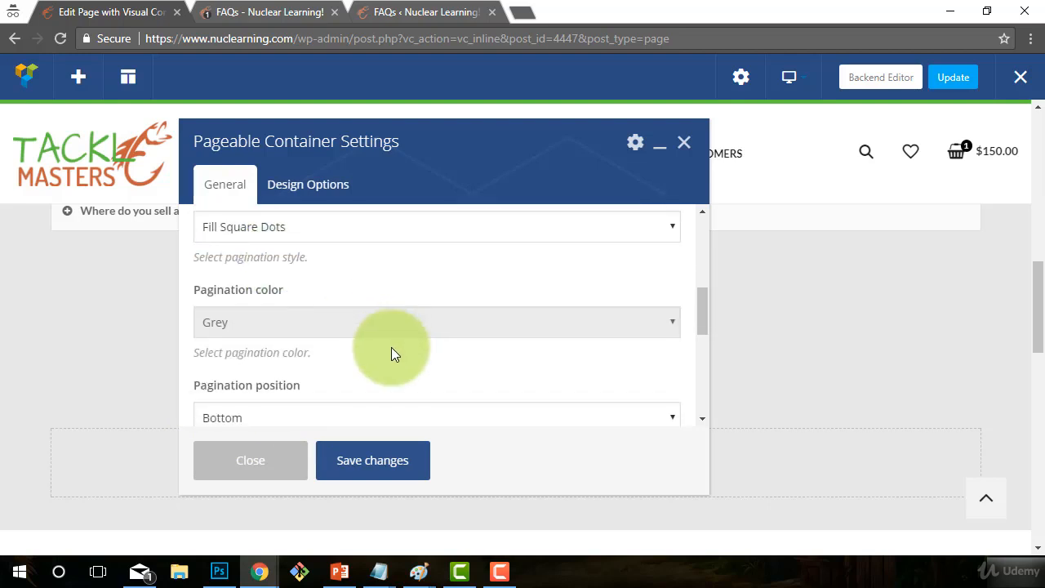
click(327, 330)
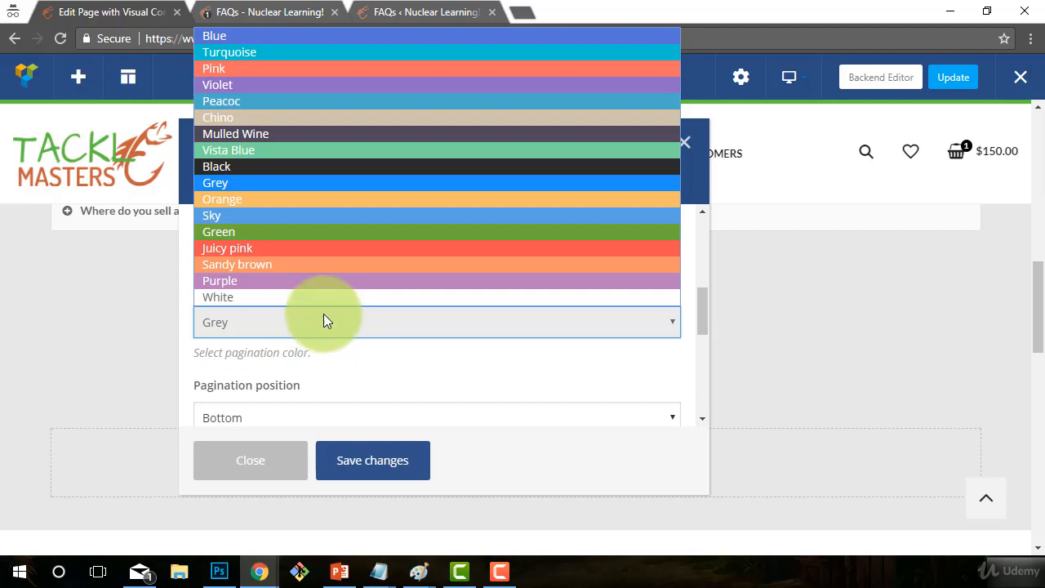
click(323, 317)
click(285, 327)
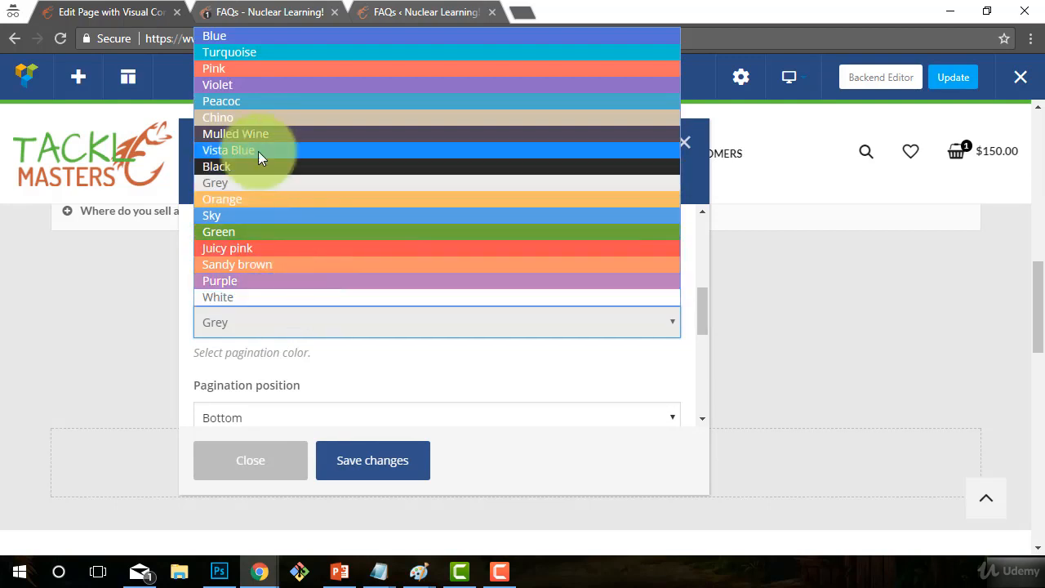
click(232, 152)
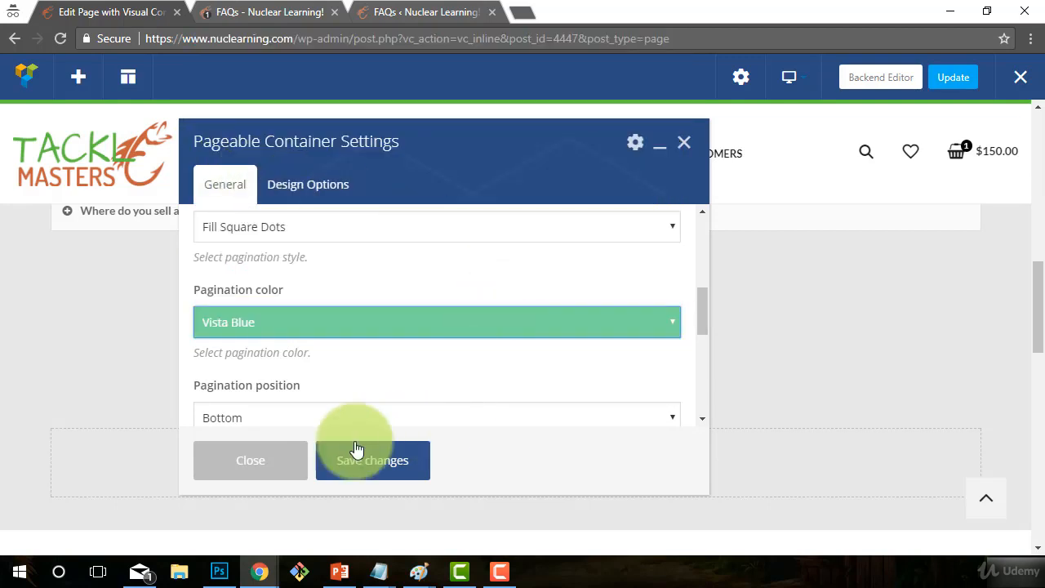
Keep the pagination position at Bottom, then save and close the Pageable Container settings
scroll(273, 374, down, 2)
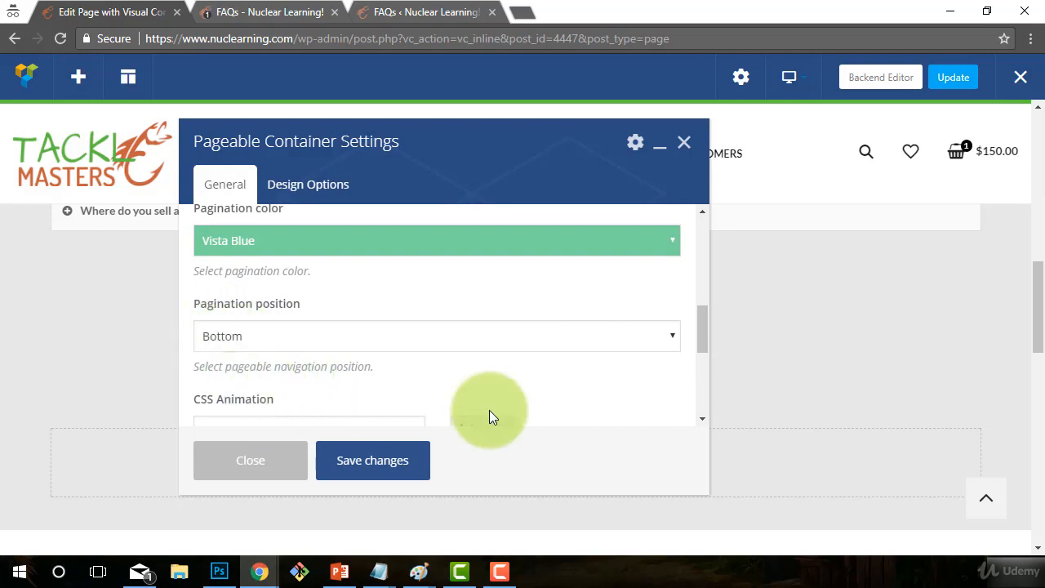
click(250, 330)
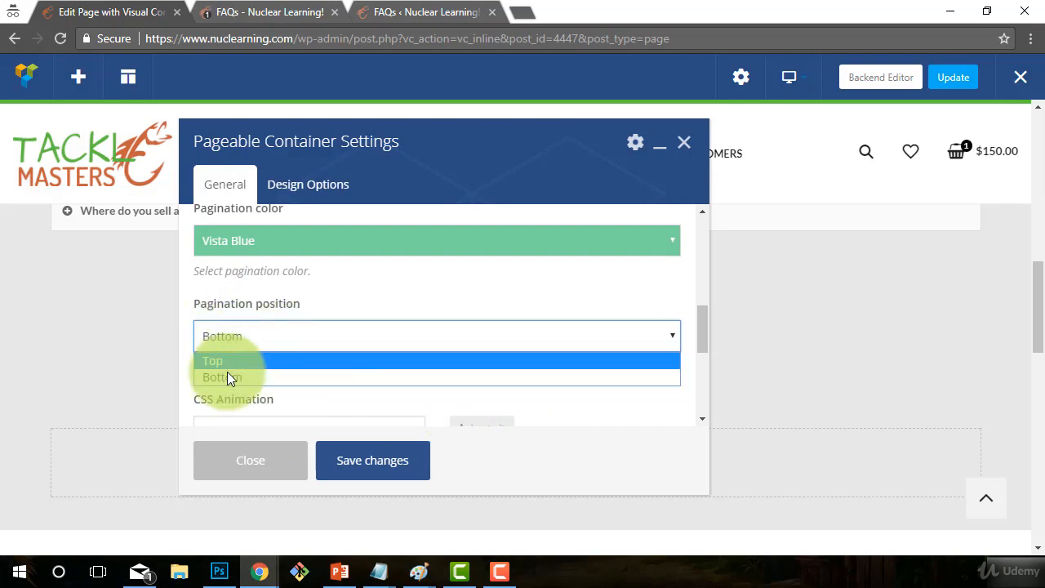
click(254, 335)
scroll(304, 380, down, 6)
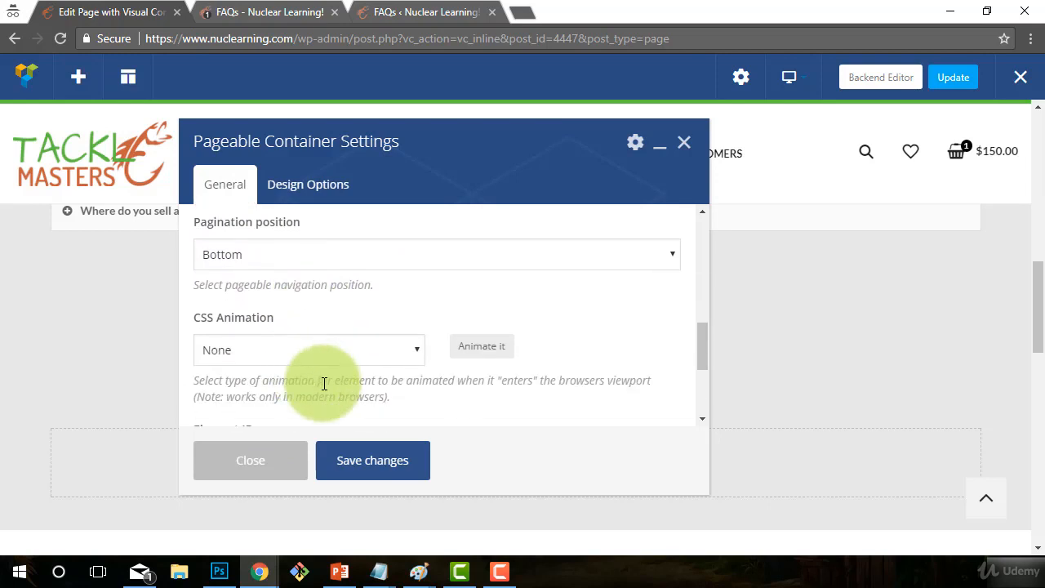
scroll(353, 398, up, 3)
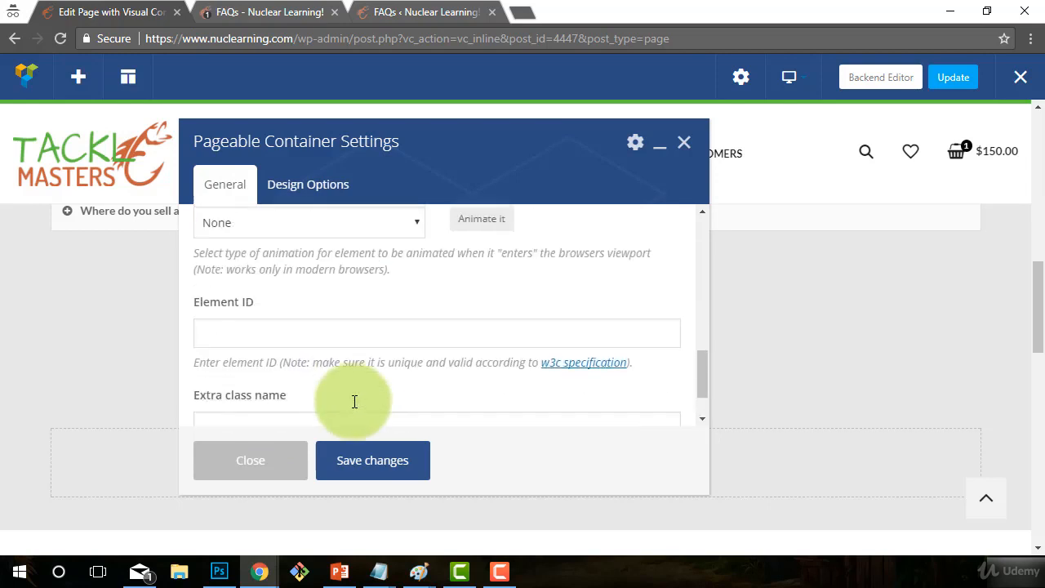
click(370, 462)
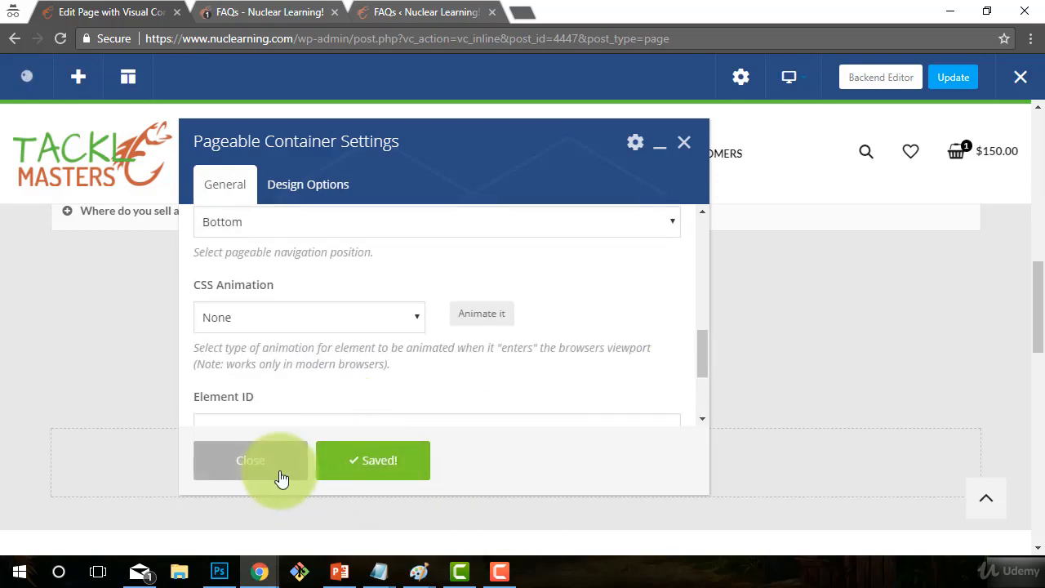
click(251, 461)
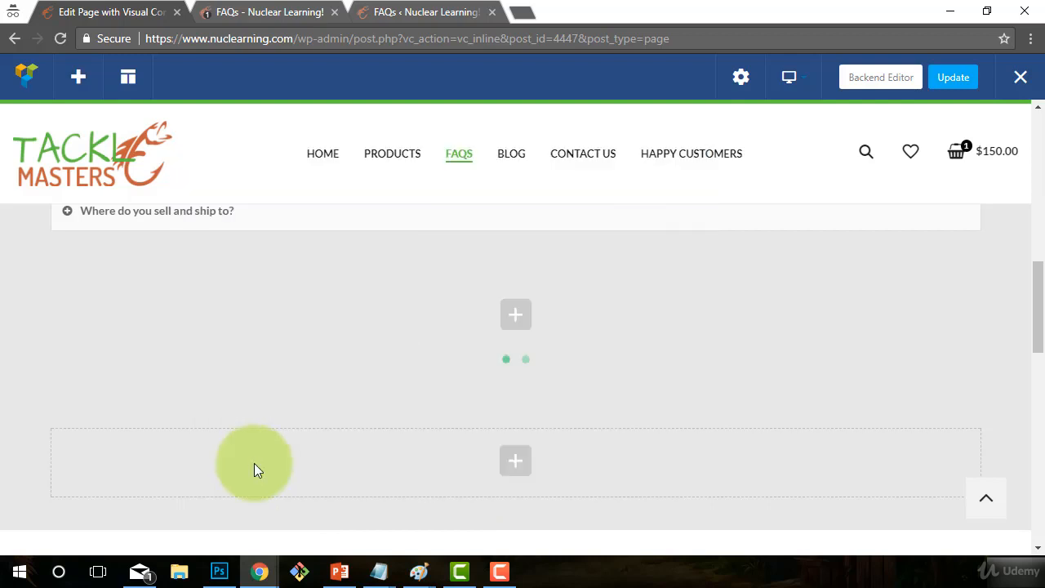
Review the title, section ID and extra class name settings of the Pageable Container's first section, then close them unchanged
scroll(732, 431, up, 1)
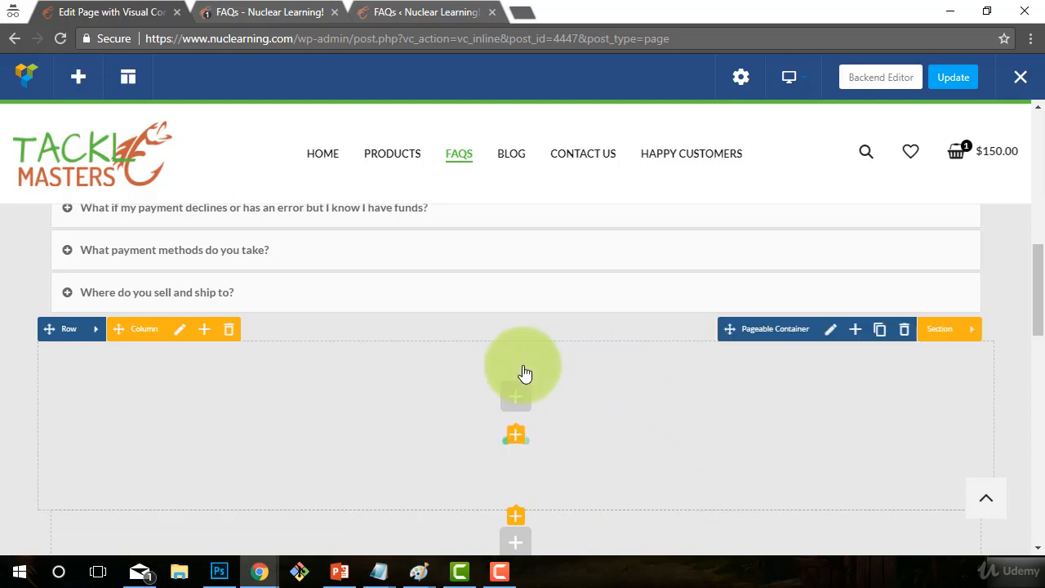
click(973, 335)
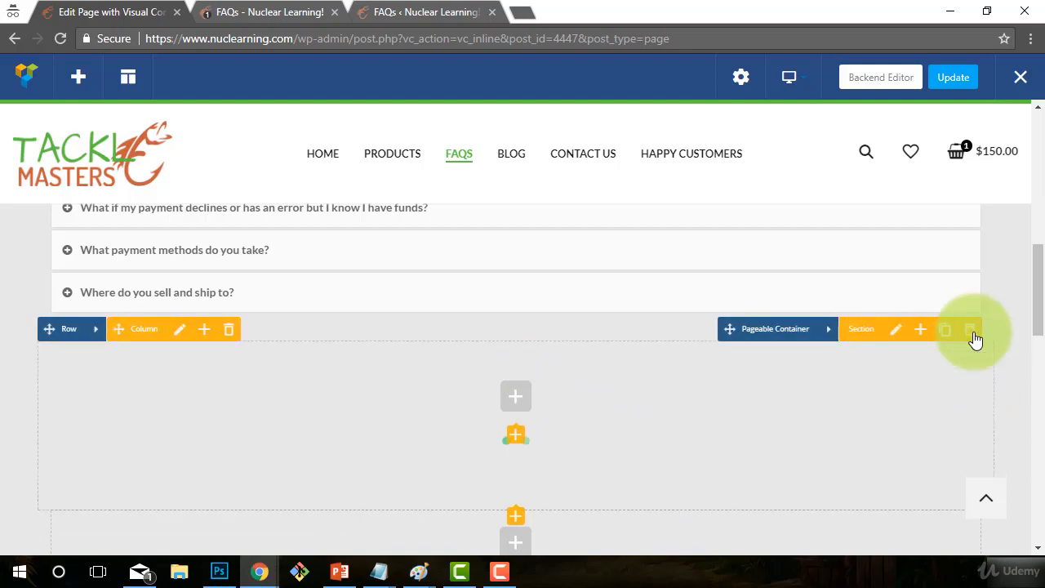
click(896, 330)
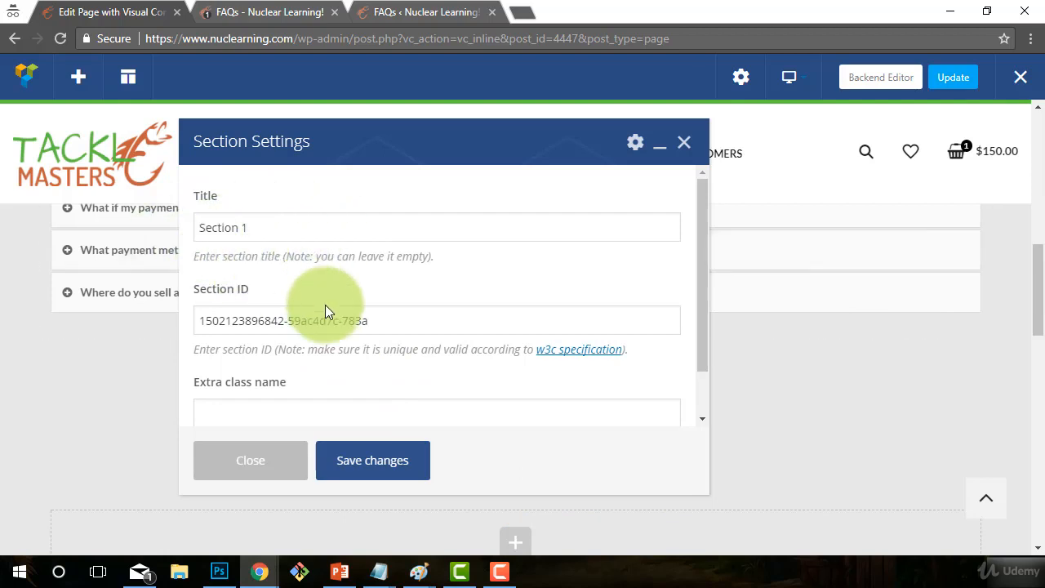
scroll(324, 313, down, 1)
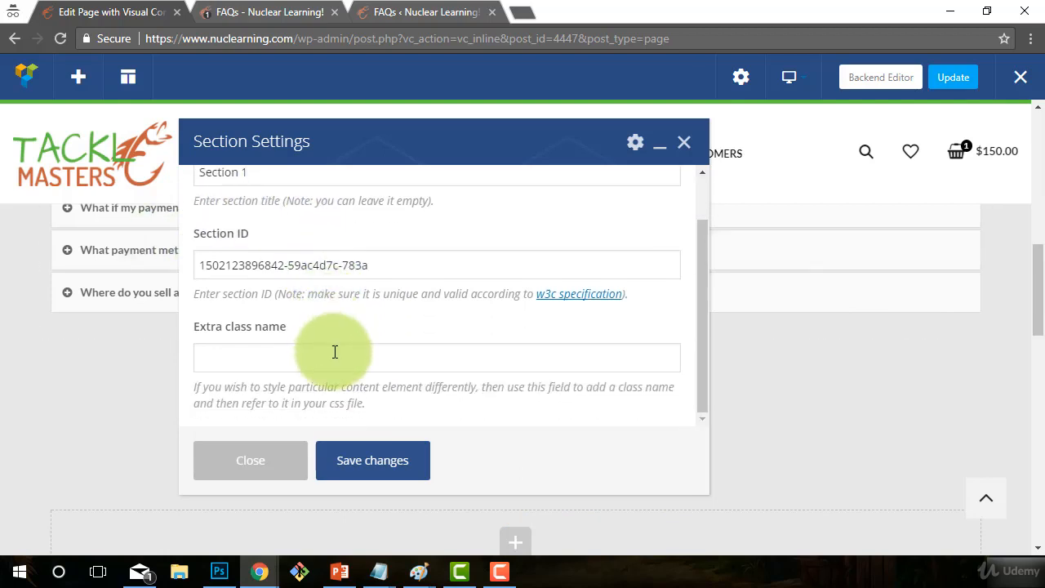
scroll(335, 351, up, 1)
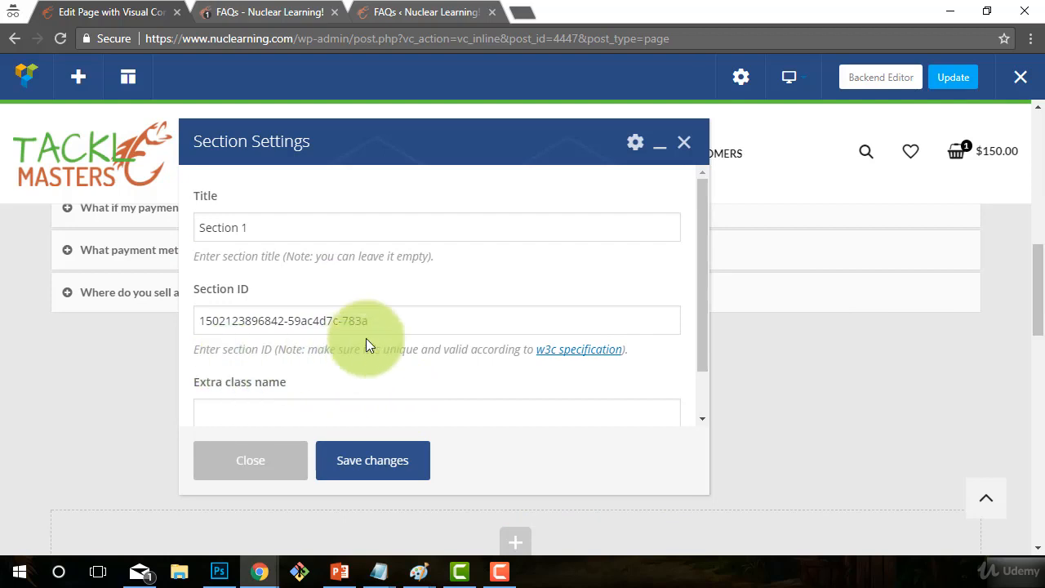
scroll(359, 269, down, 1)
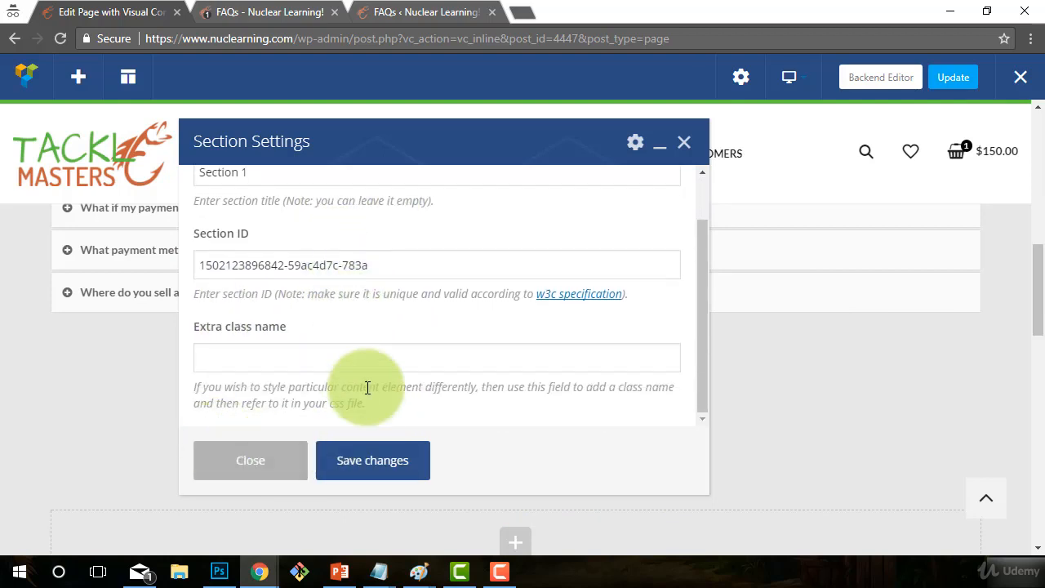
click(252, 460)
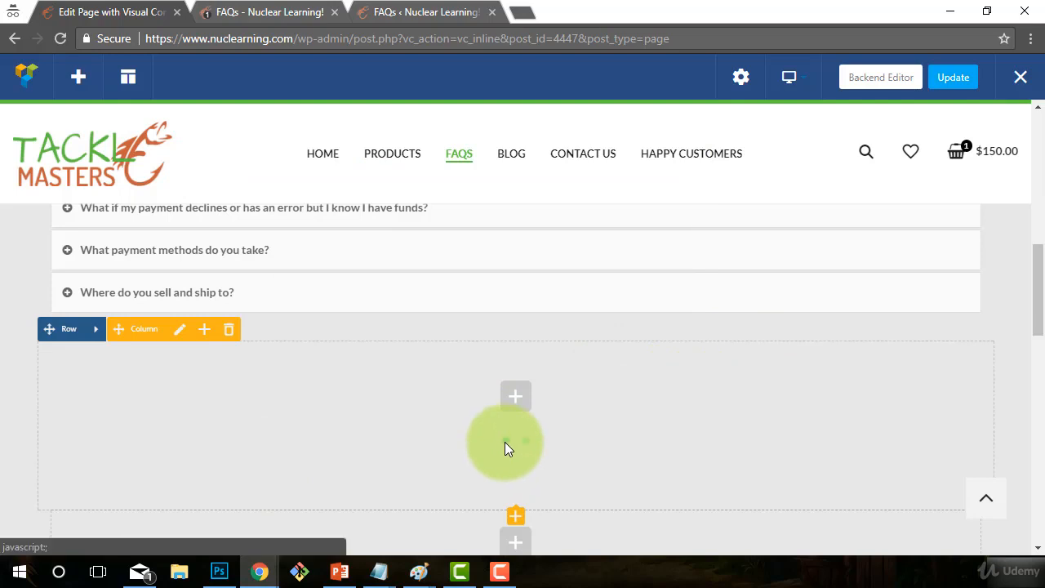
Add a text block to the container's first section with Herbert Hoover's "Fishing is much more than fish" quote and bold attribution, and save it
click(517, 398)
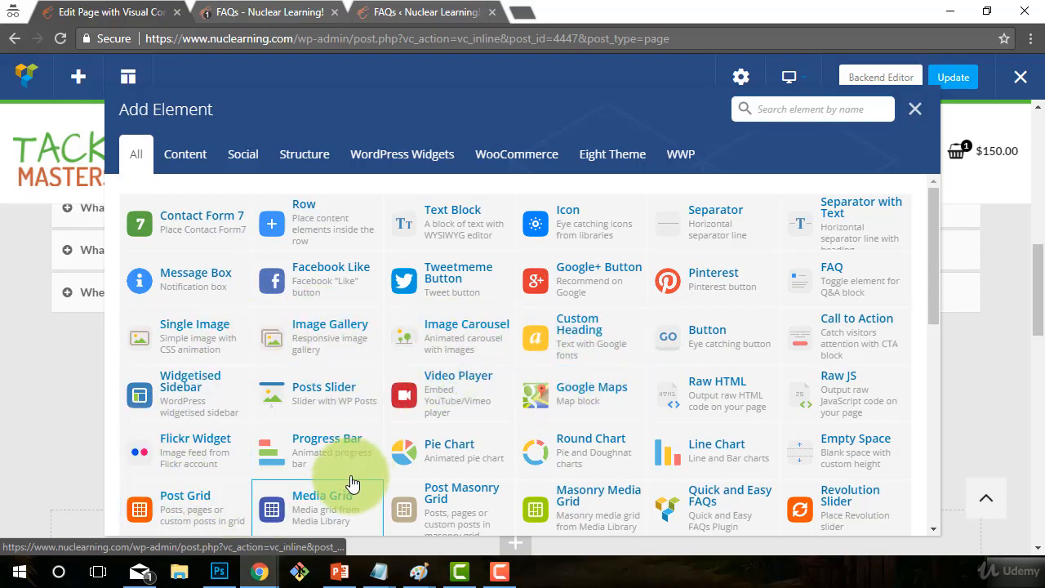
click(438, 220)
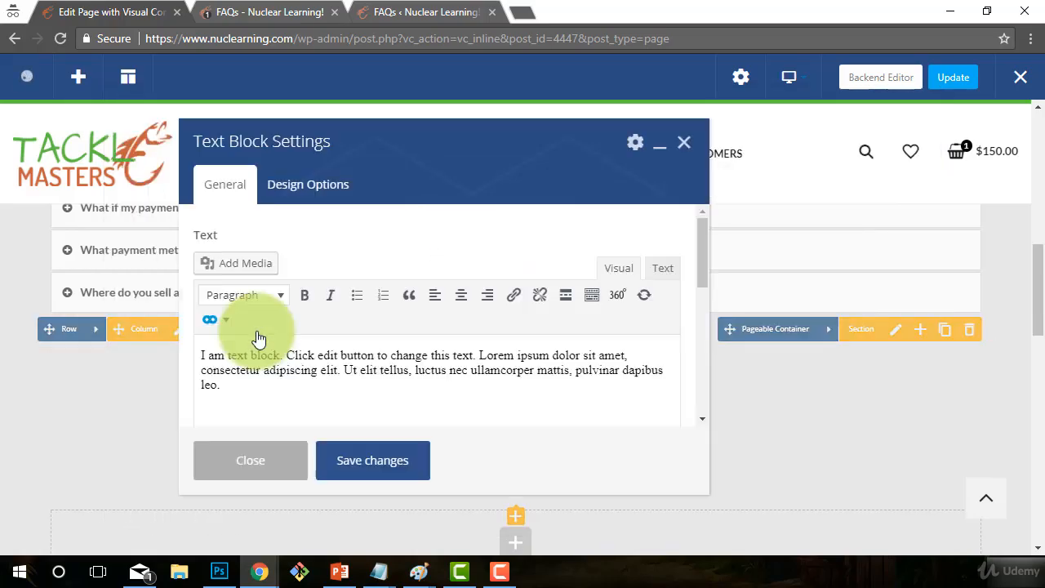
drag(275, 397, 187, 355)
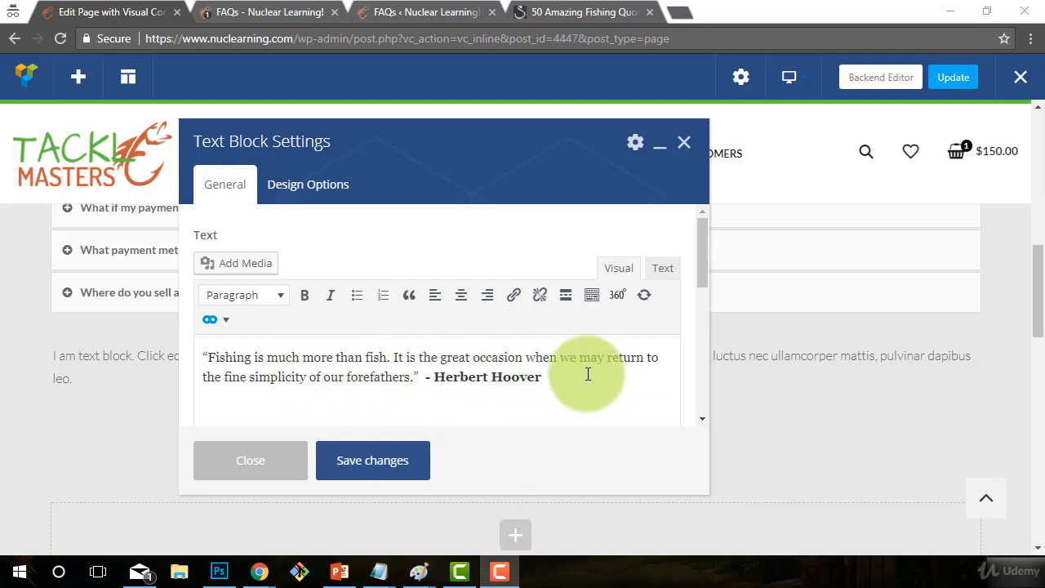
click(366, 464)
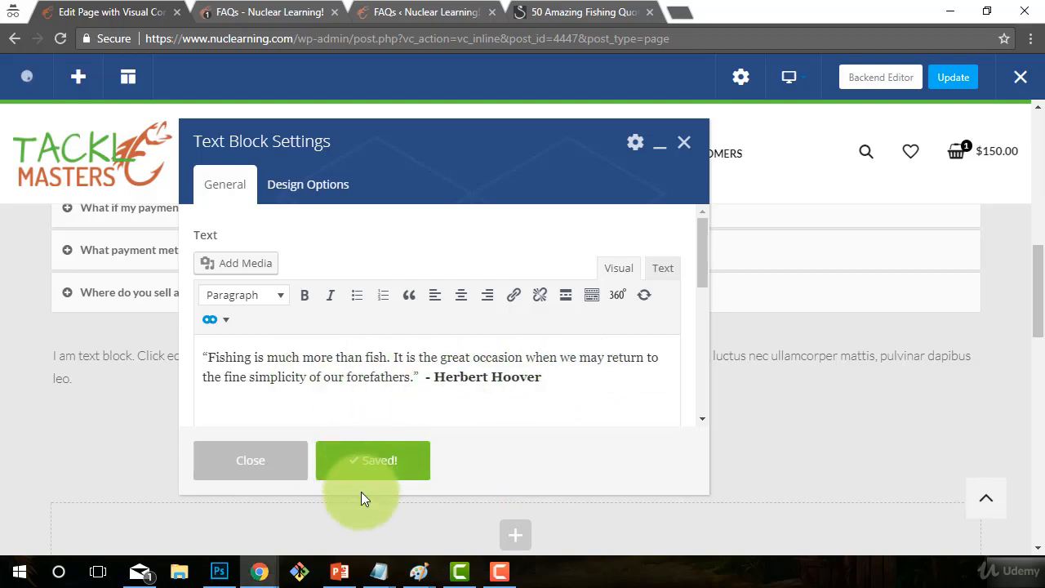
click(245, 475)
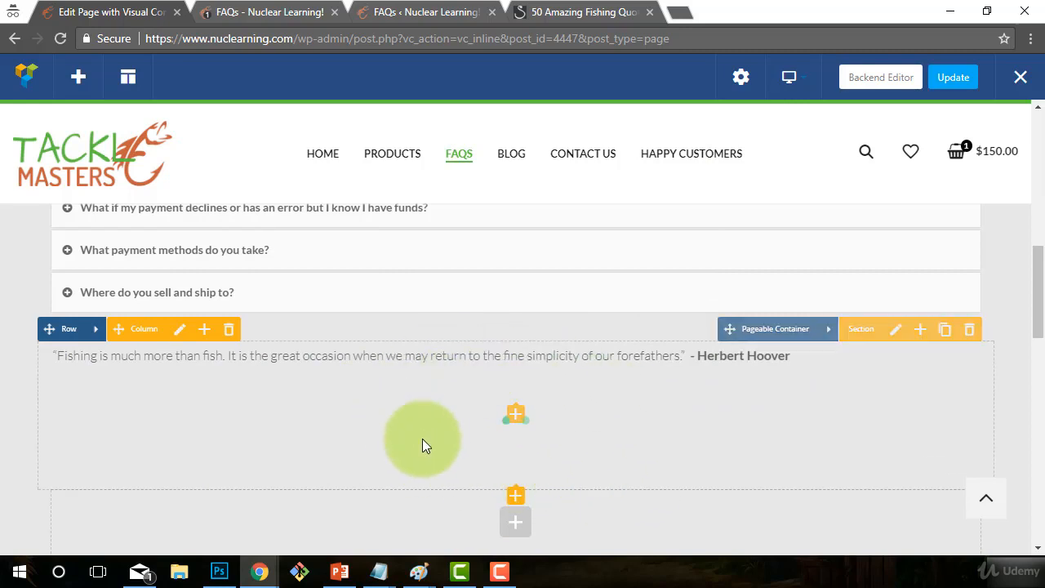
Add a text block to the container's second section and replace its placeholder with Jack Nicklaus's "There are always new places to go fishing" quote
click(528, 422)
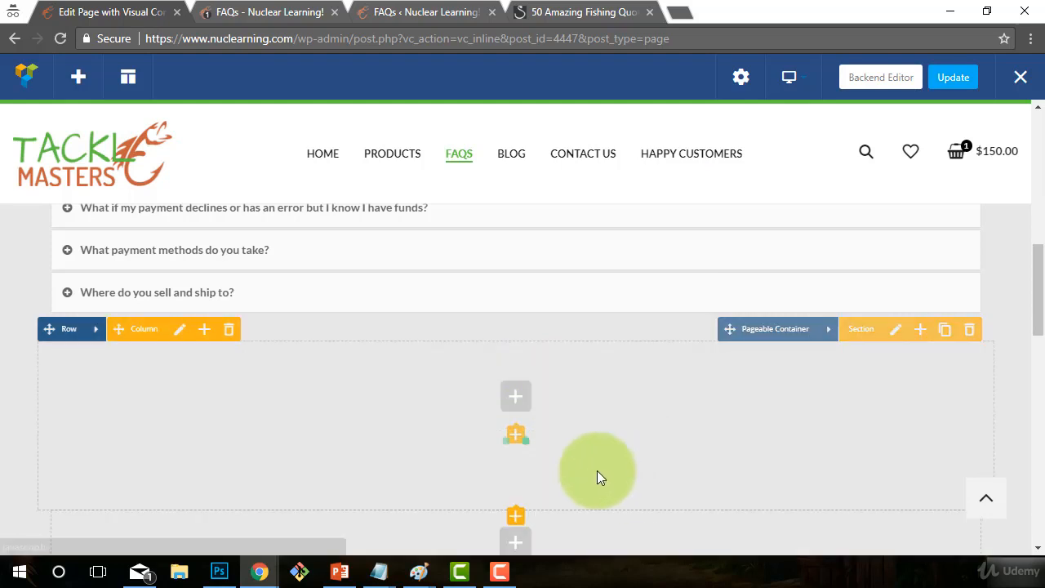
click(515, 398)
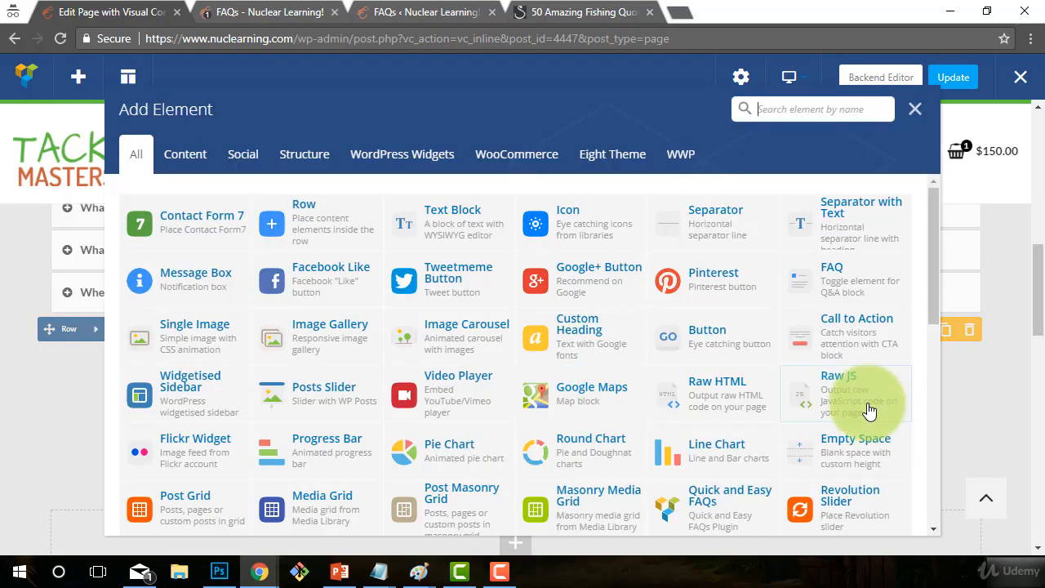
click(459, 287)
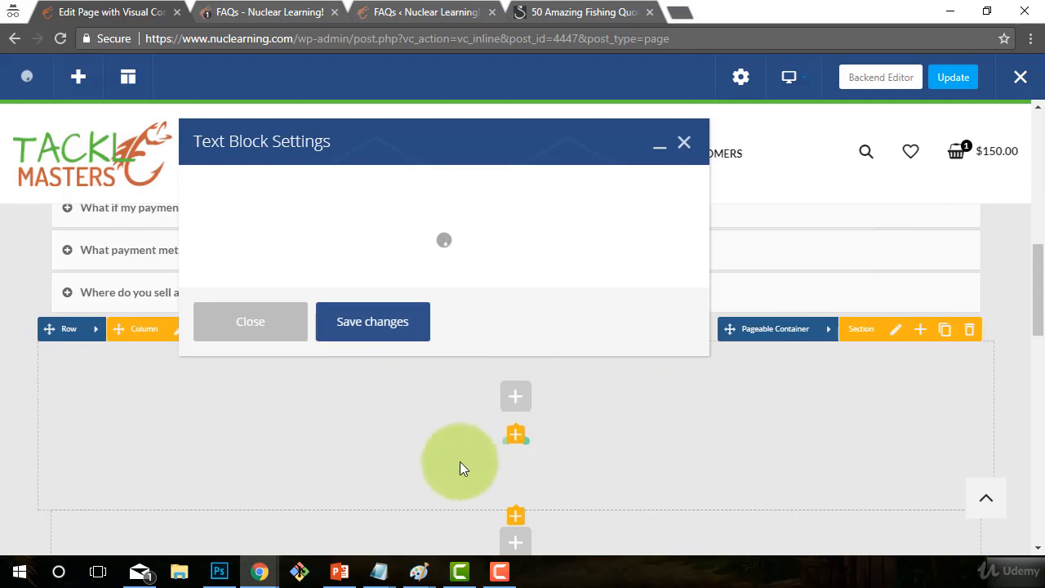
drag(282, 400, 202, 357)
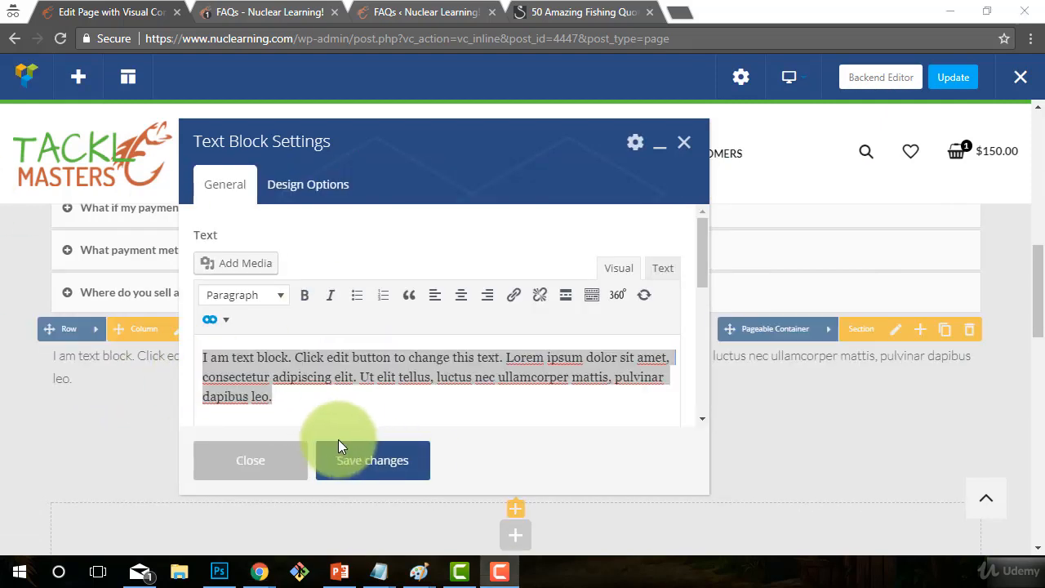
drag(328, 403, 307, 396)
click(300, 398)
key(ctrl+a)
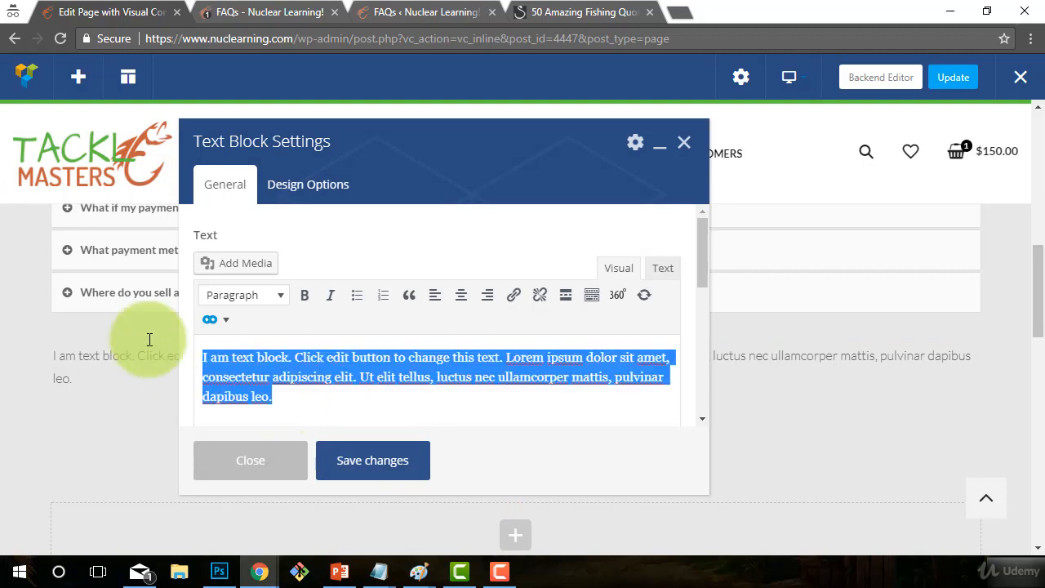
text(Jack Nicklaus "There are always new places to go fishing. For any fisherman, there’s always a new place, always a new horizon.")
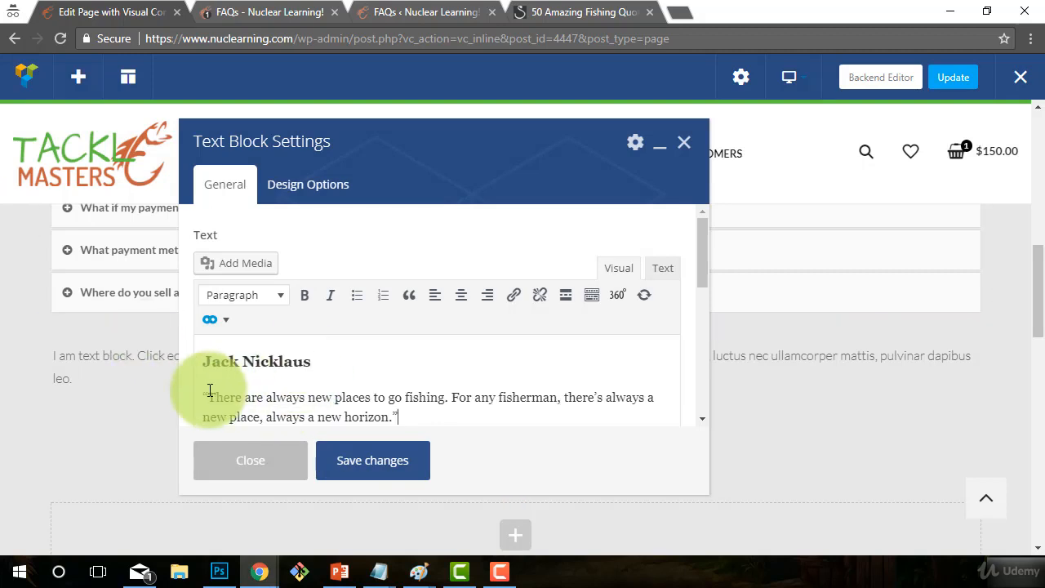
Move the Jack Nicklaus name from the heading above the quote to the end of its line as plain text after a dash
drag(199, 394, 173, 352)
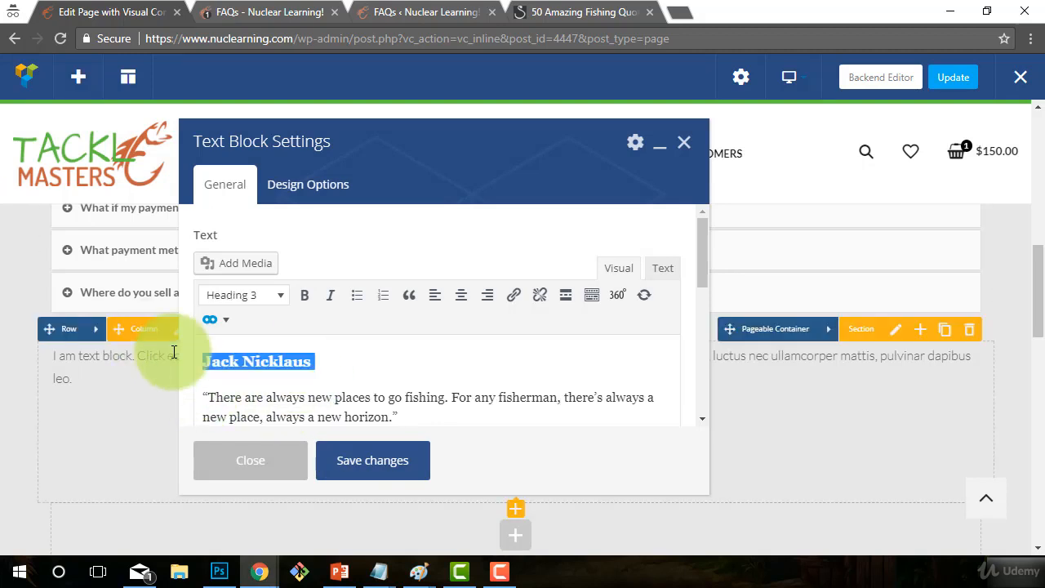
key(BackSpace)
click(468, 386)
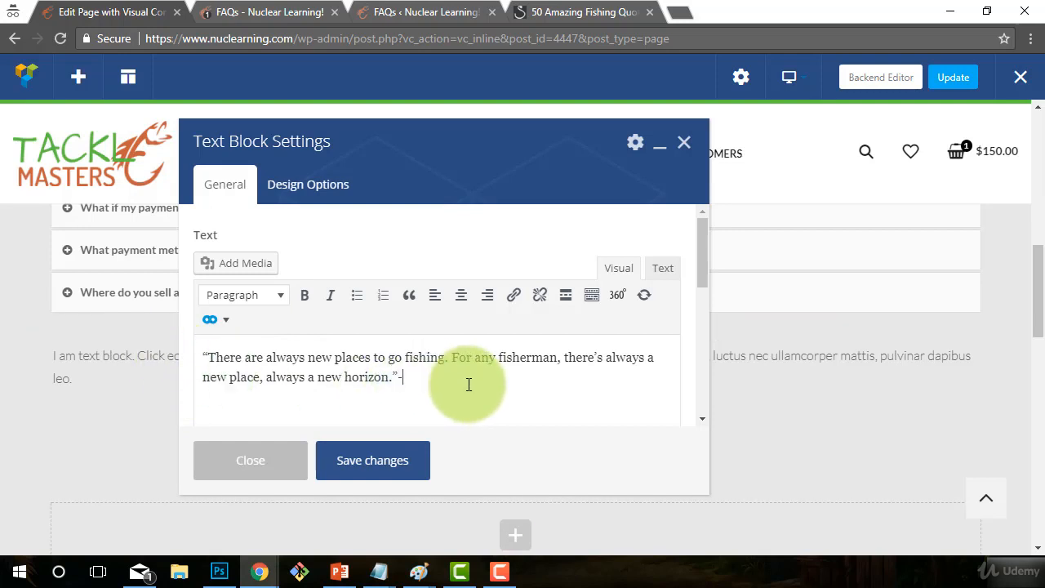
key(Return)
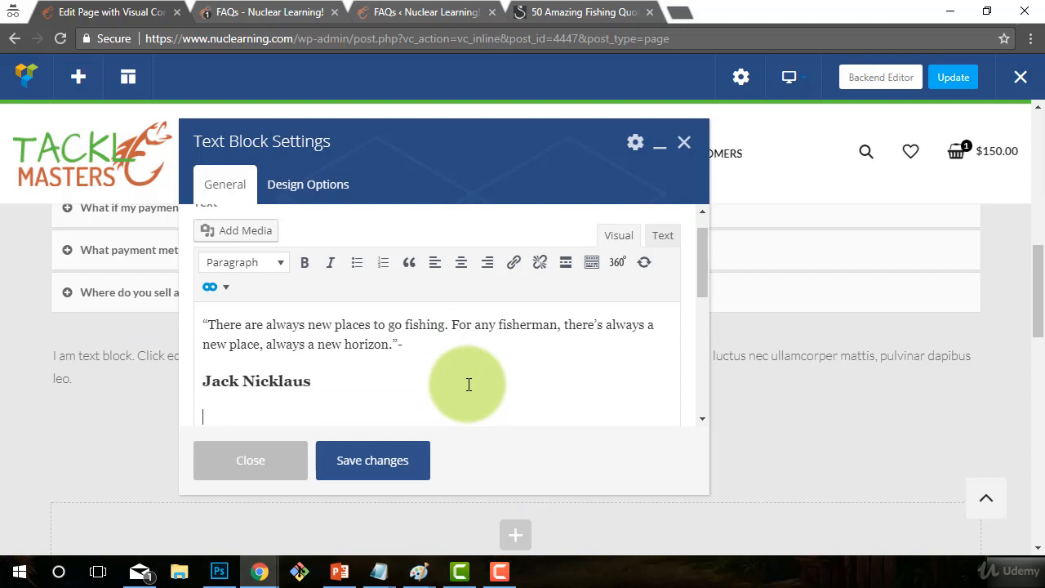
key(BackSpace)
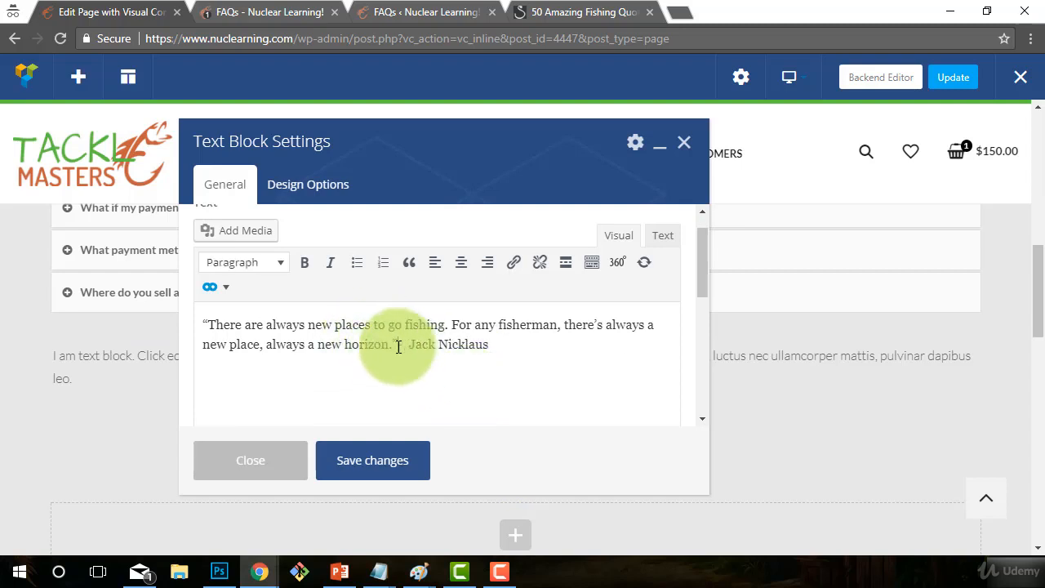
Make the "- Jack Nicklaus" attribution bold, then save and close the text block
drag(492, 343, 398, 344)
click(303, 262)
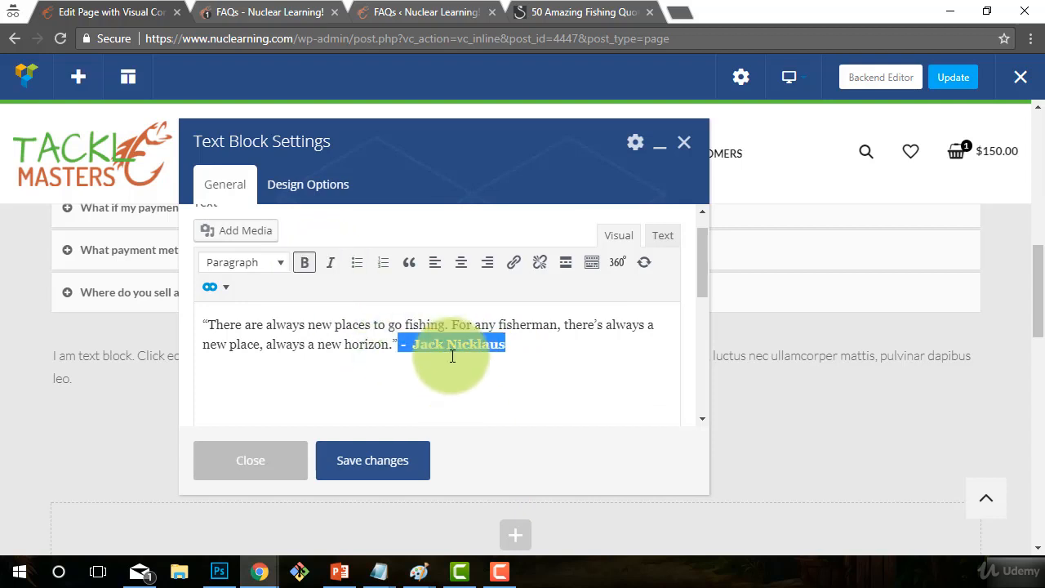
click(331, 331)
click(369, 461)
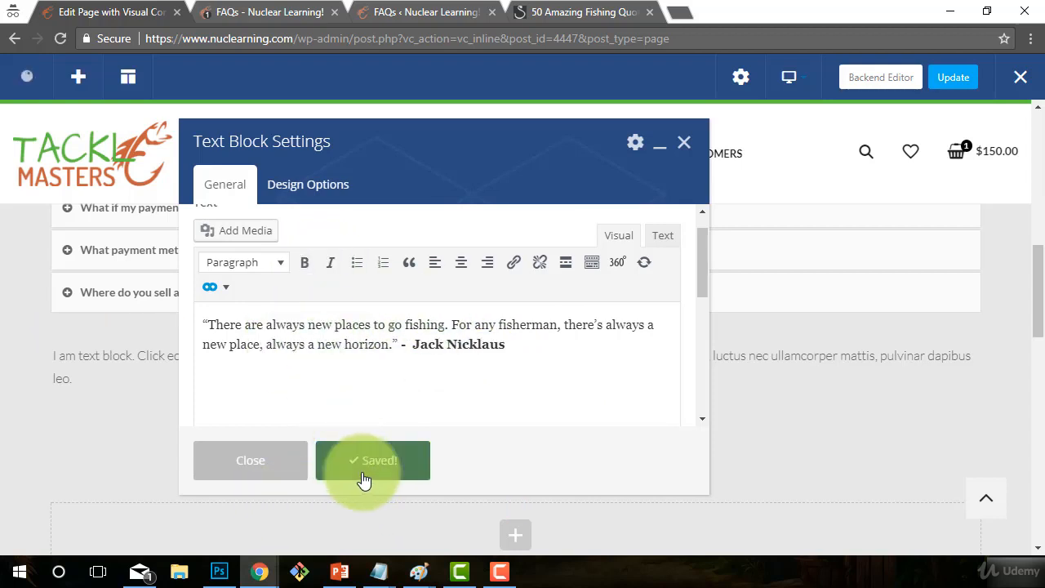
click(237, 471)
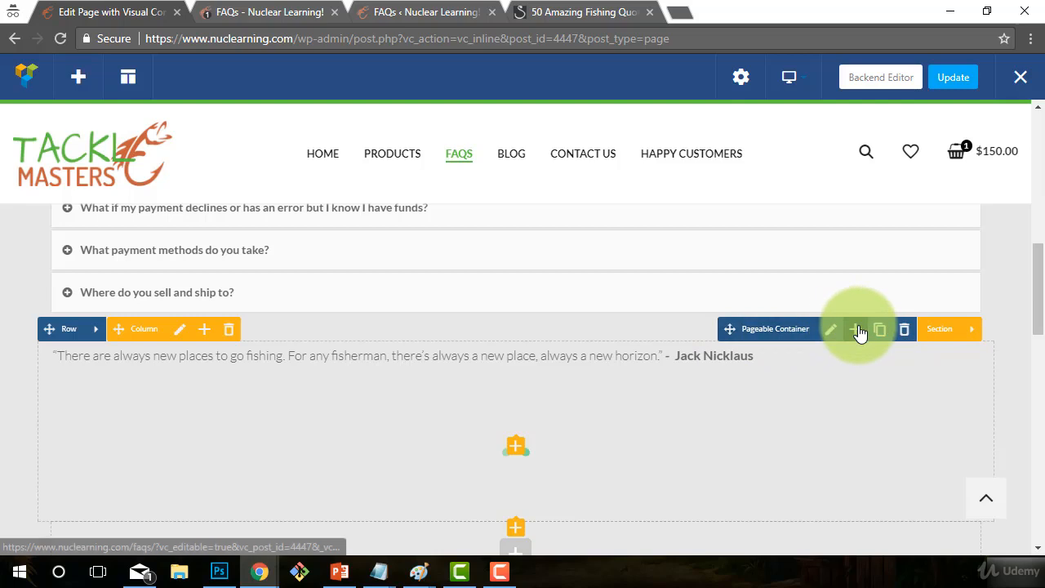
Add a third section to the Pageable Container and insert a Single Image element in it
click(854, 329)
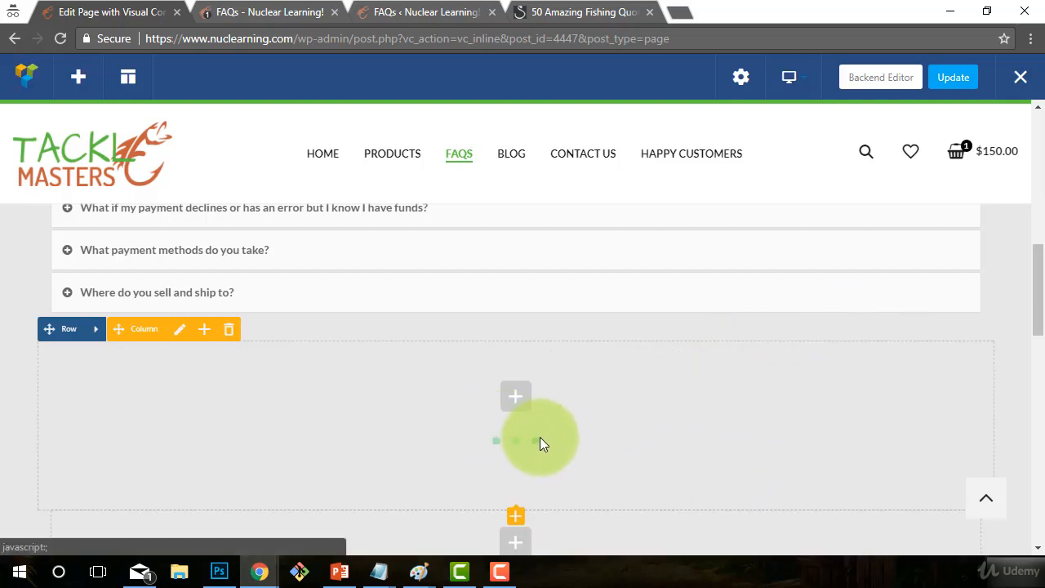
click(516, 397)
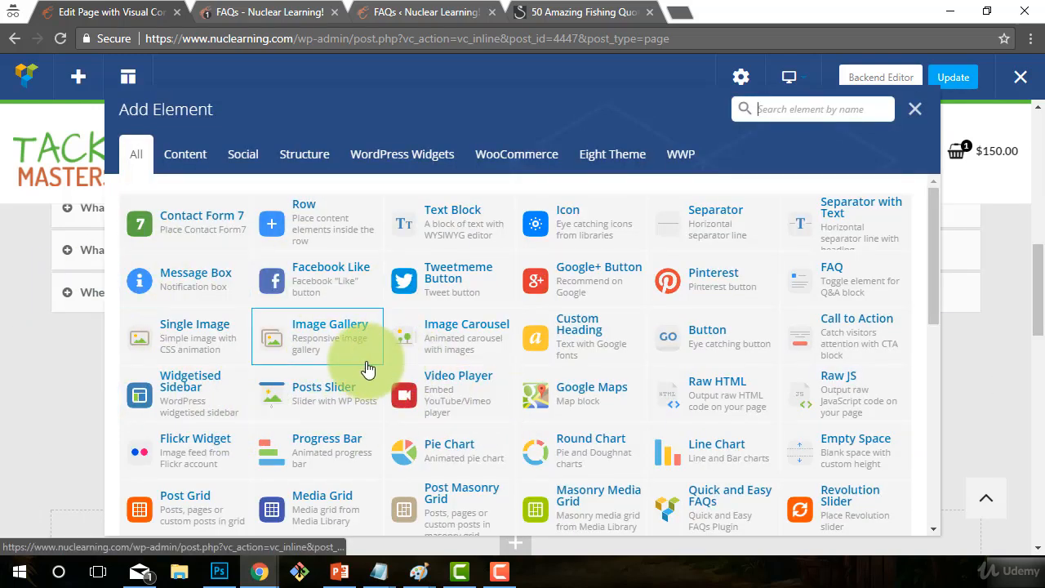
click(211, 347)
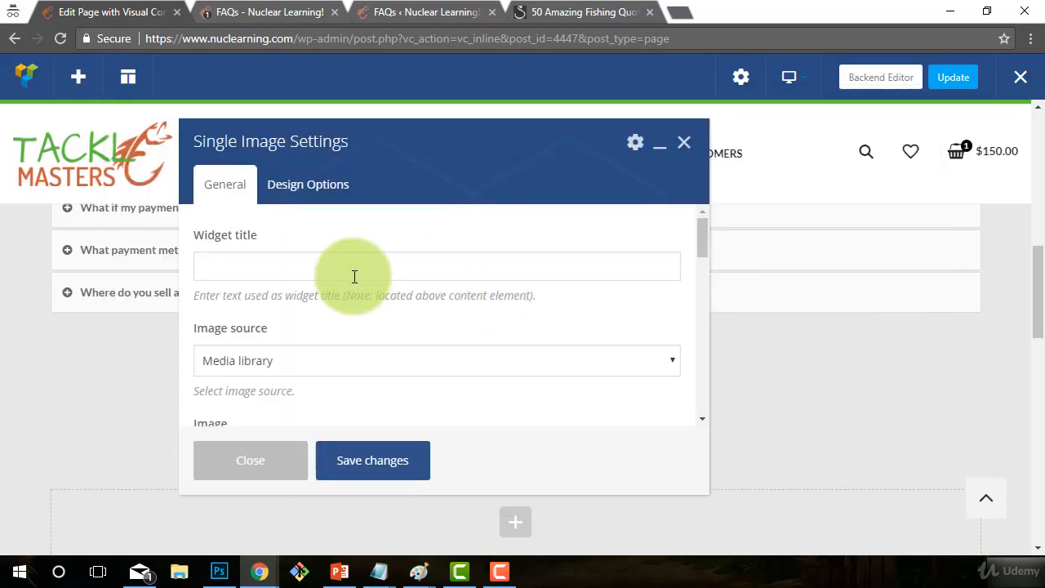
Set the element's image to the fishing fly picture Untitled-design-89-400x400.png from the media library
scroll(354, 322, down, 2)
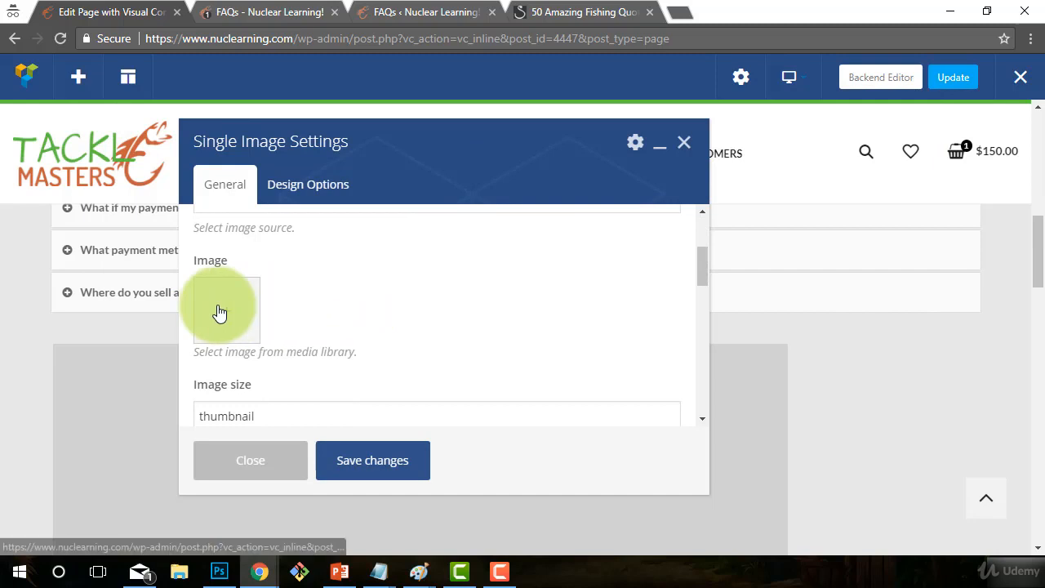
click(221, 311)
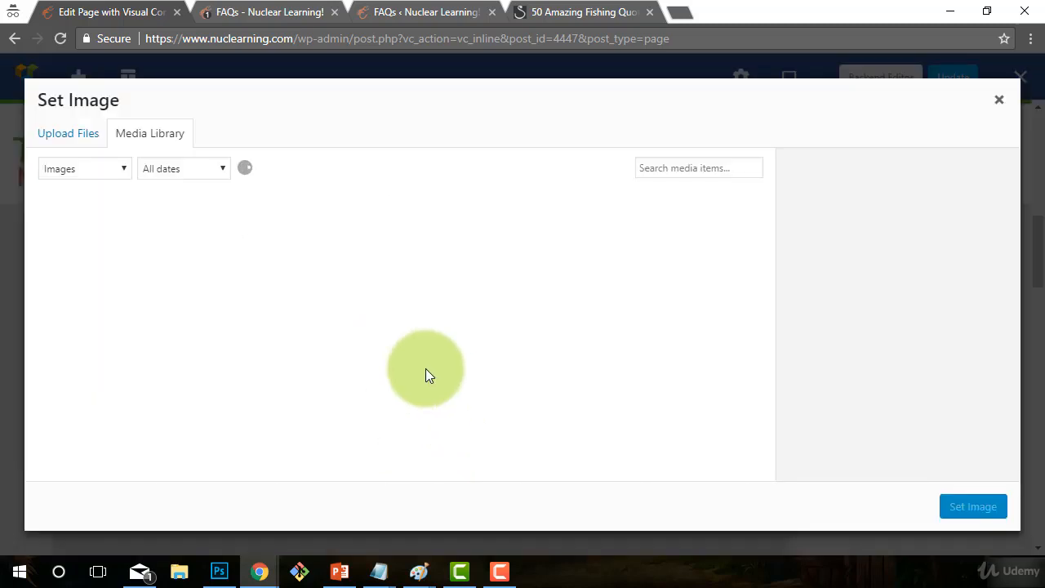
scroll(426, 371, down, 1)
scroll(426, 372, down, 3)
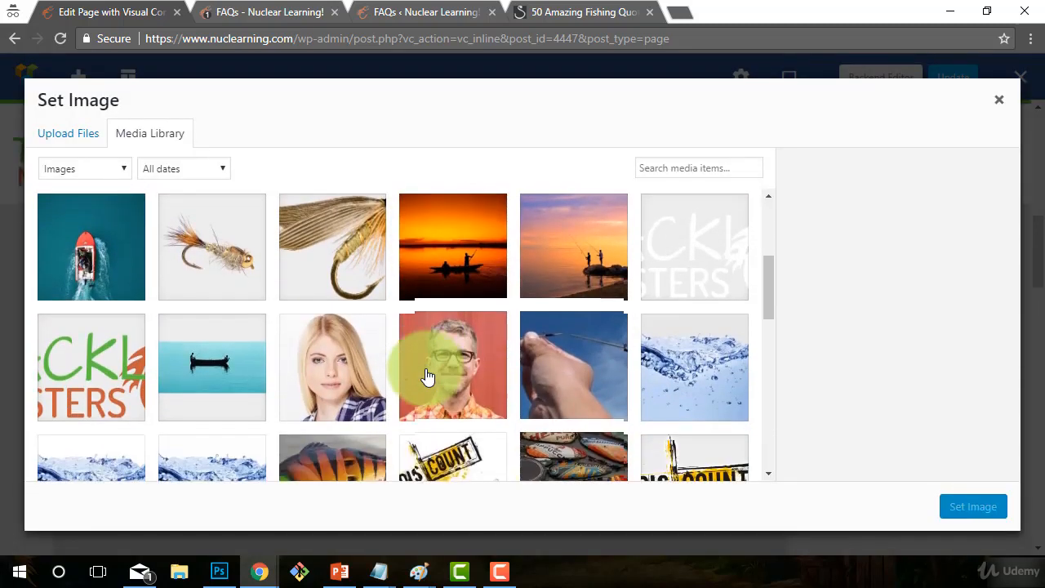
scroll(303, 350, up, 1)
click(205, 260)
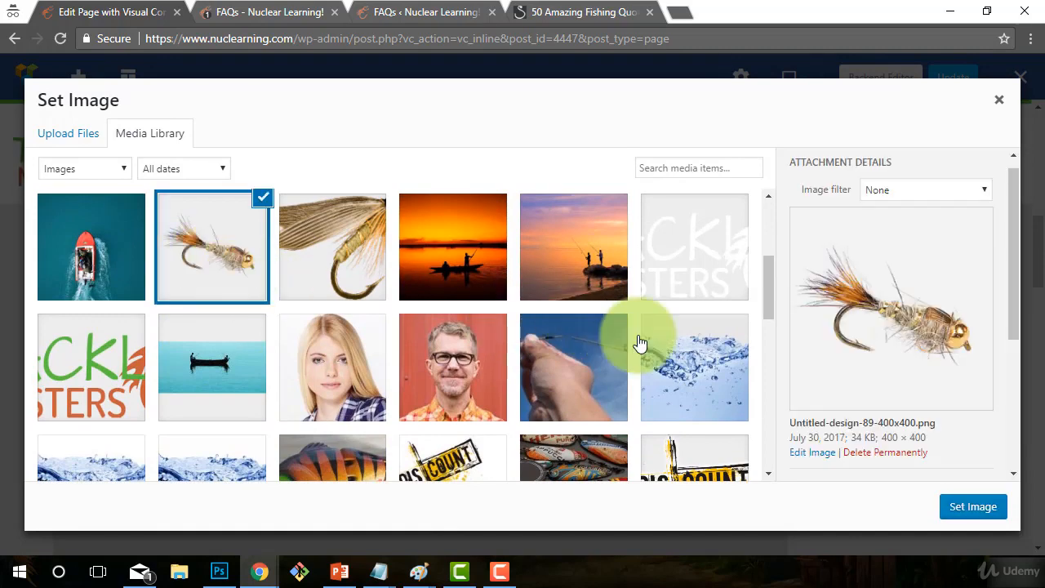
click(968, 505)
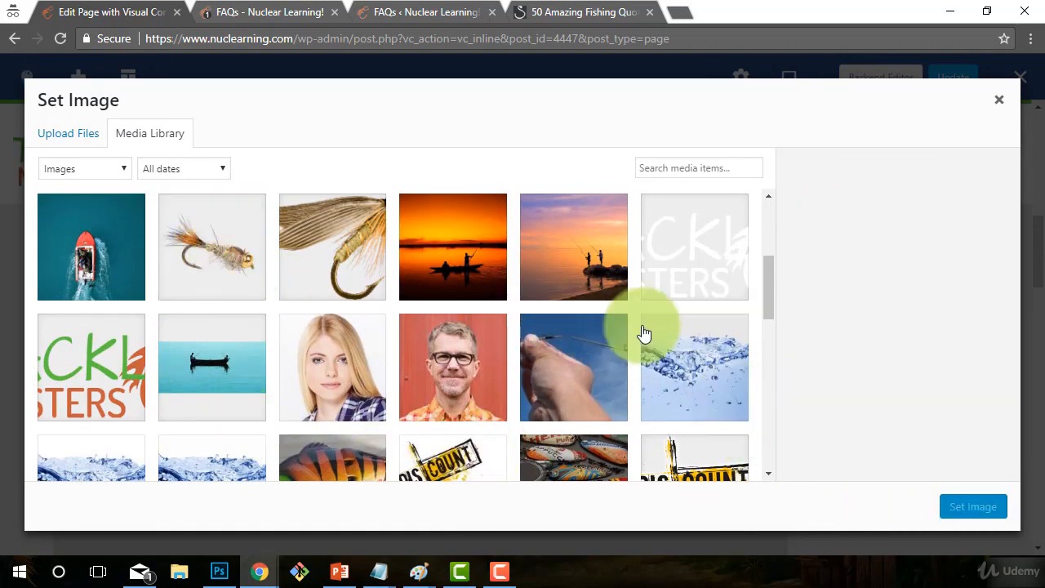
Set the fly image's size to large and its alignment to Center
scroll(310, 372, down, 1)
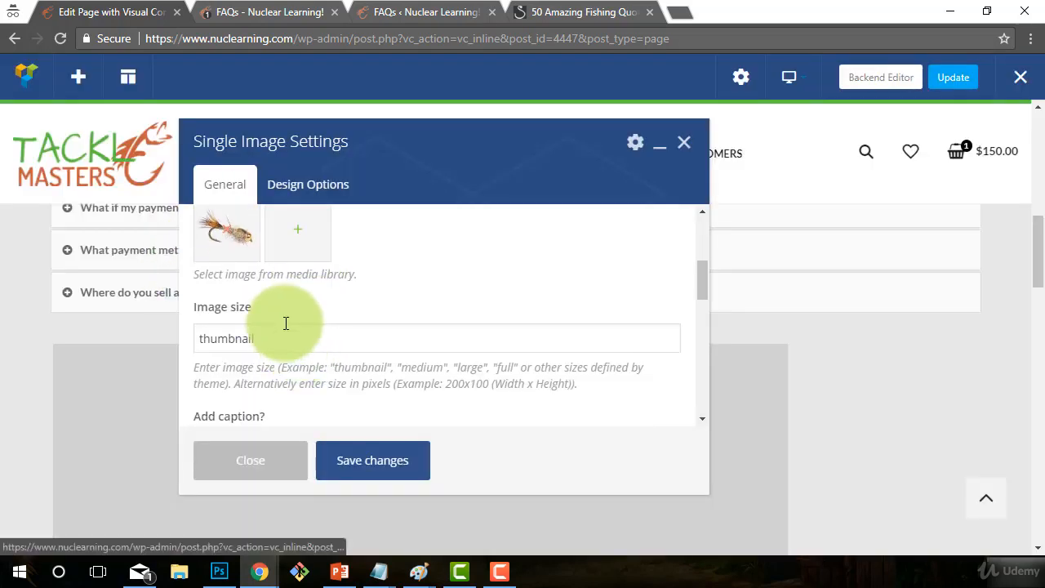
double_click(285, 335)
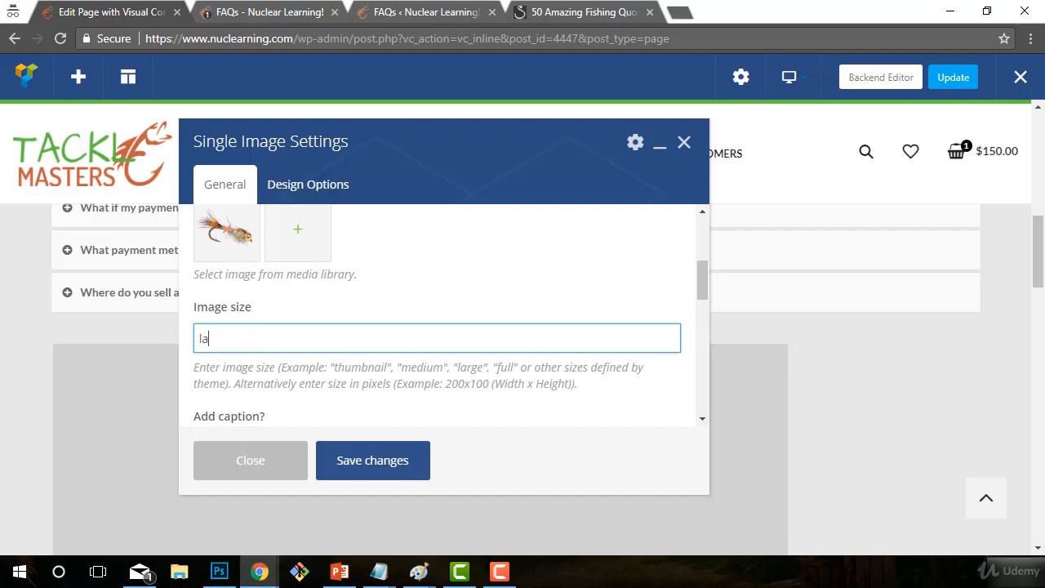
click(506, 380)
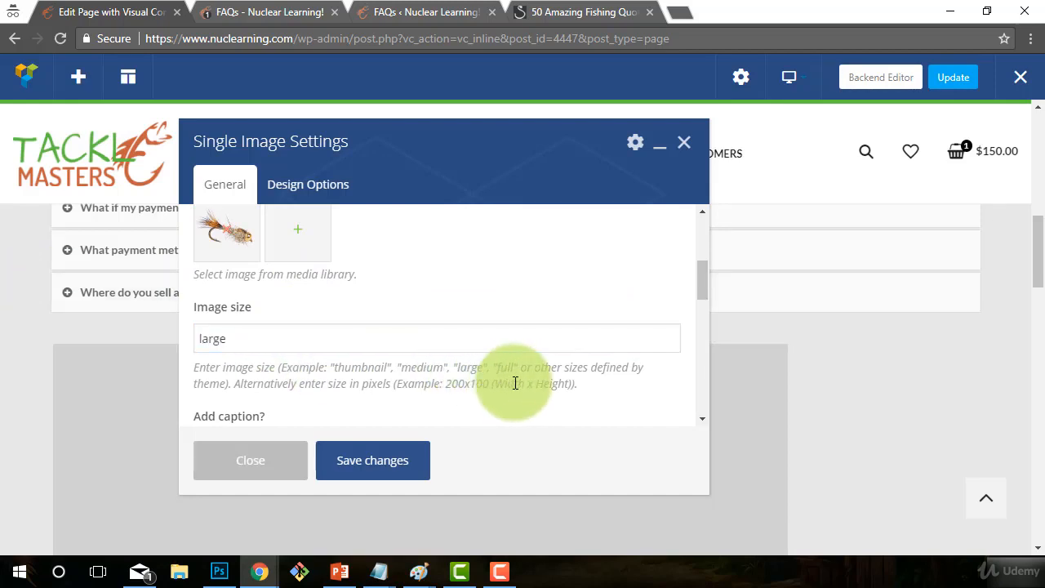
scroll(555, 384, down, 1)
scroll(520, 377, down, 1)
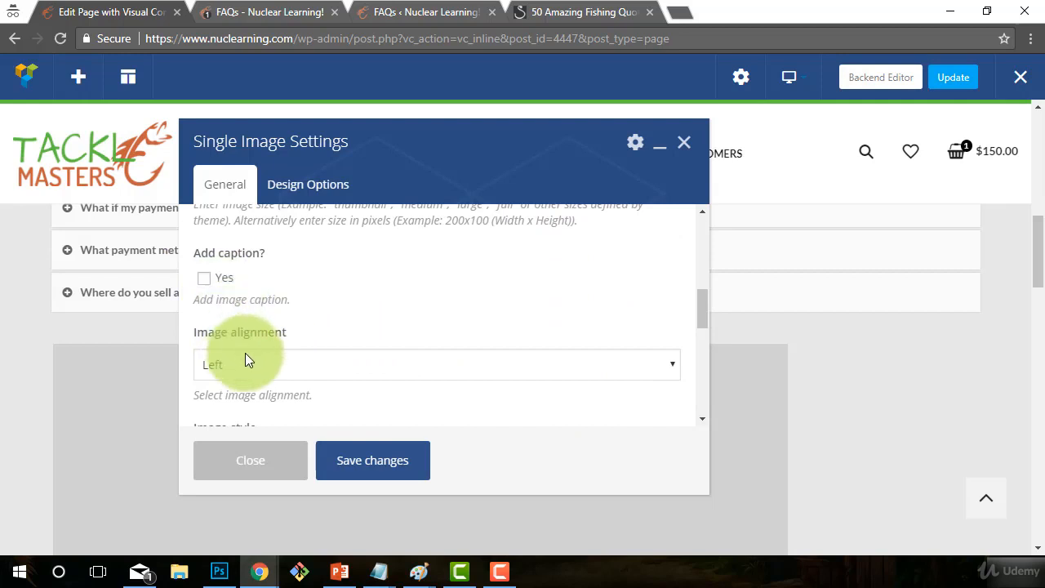
click(266, 364)
click(249, 422)
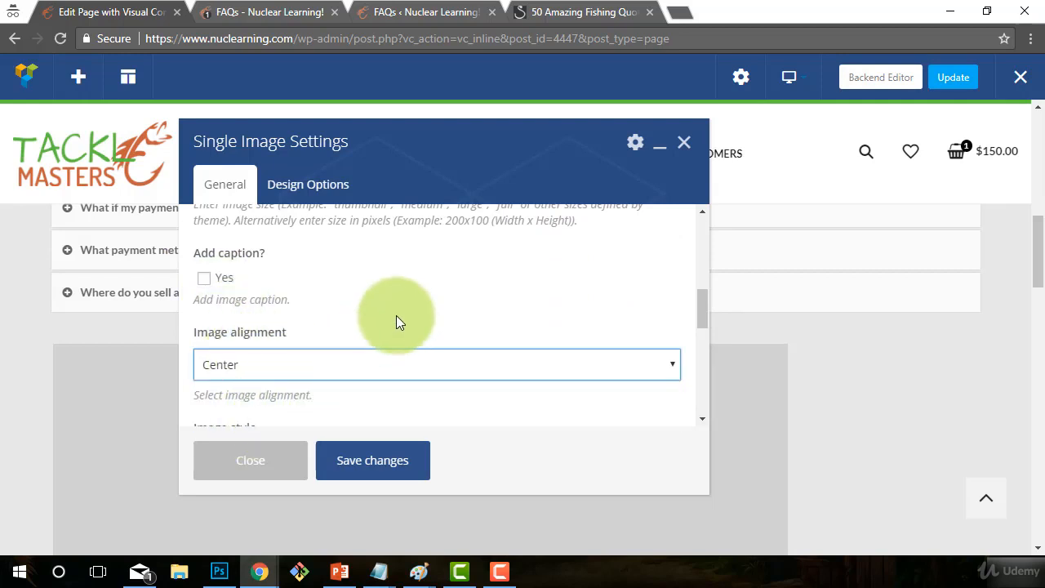
Set the fly image's CSS animation to fadeIn, then save and close its settings
scroll(396, 315, down, 3)
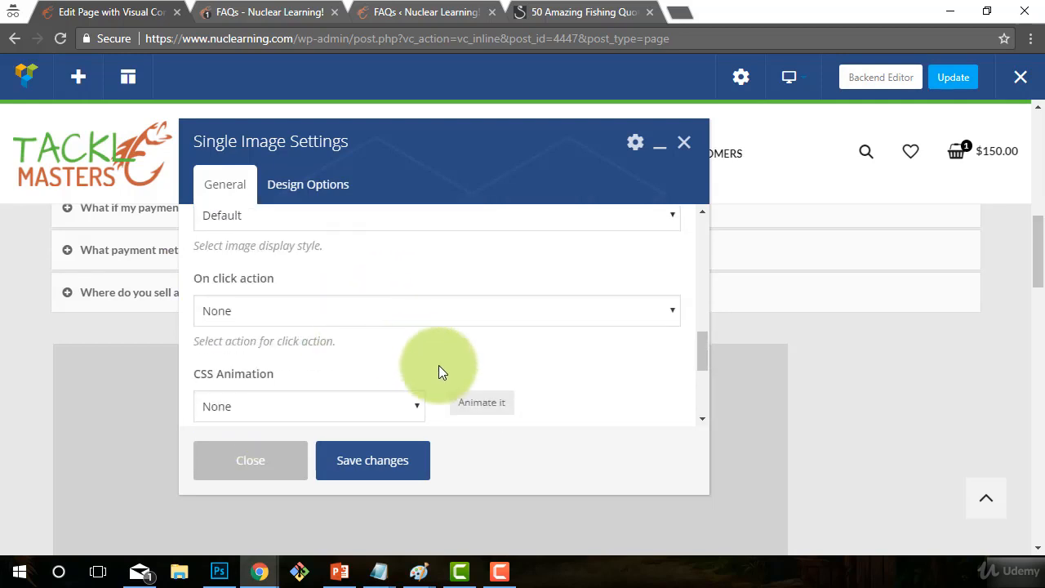
scroll(438, 368, down, 3)
scroll(443, 385, up, 2)
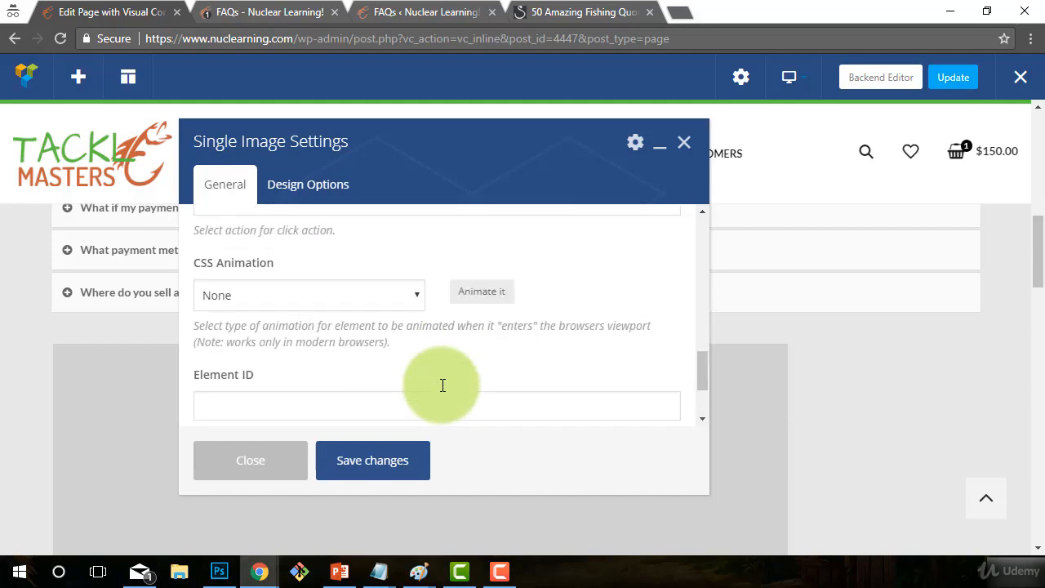
scroll(442, 385, up, 1)
click(366, 334)
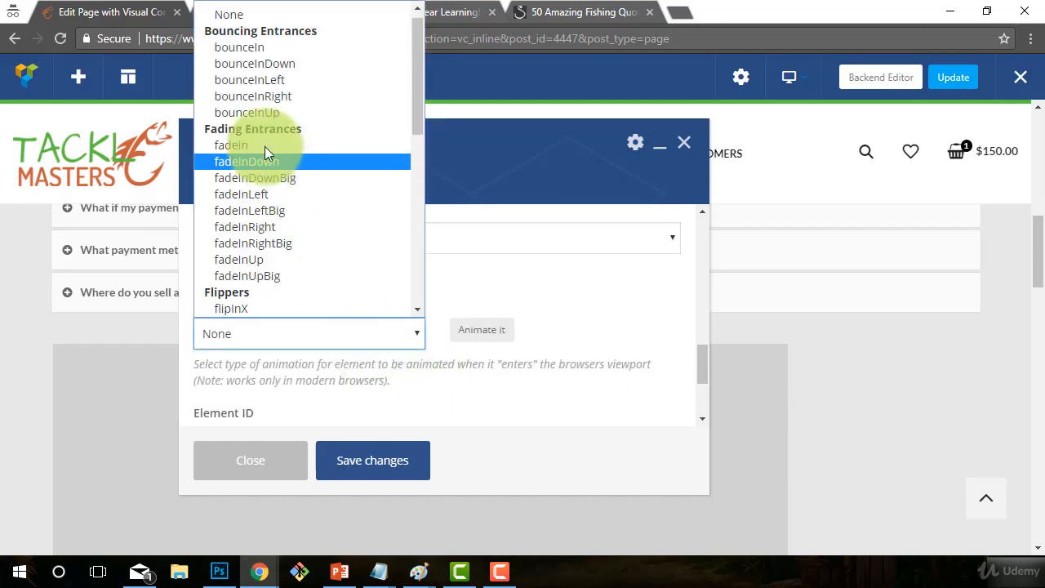
click(264, 146)
scroll(514, 314, up, 6)
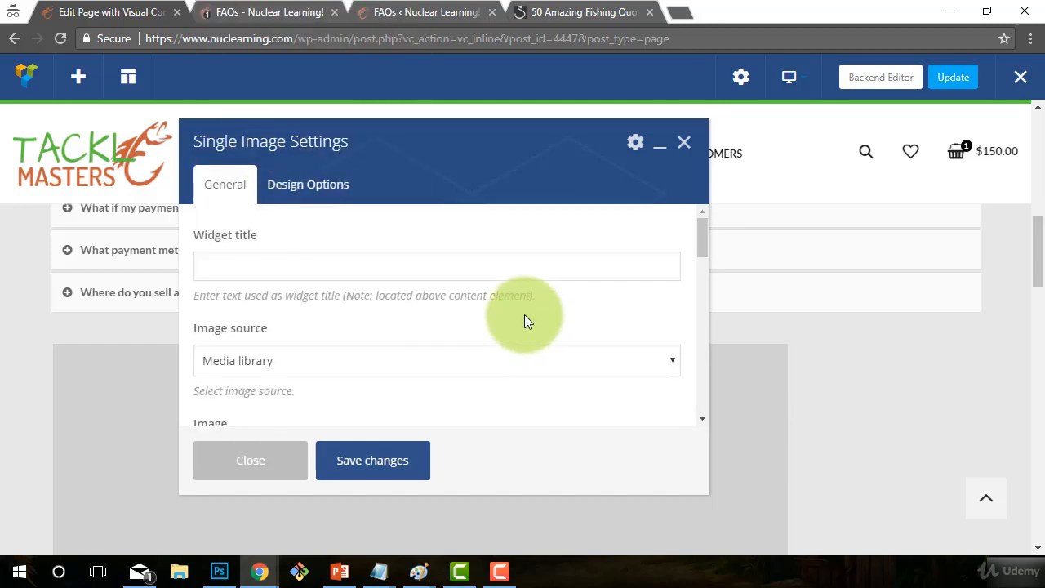
click(298, 273)
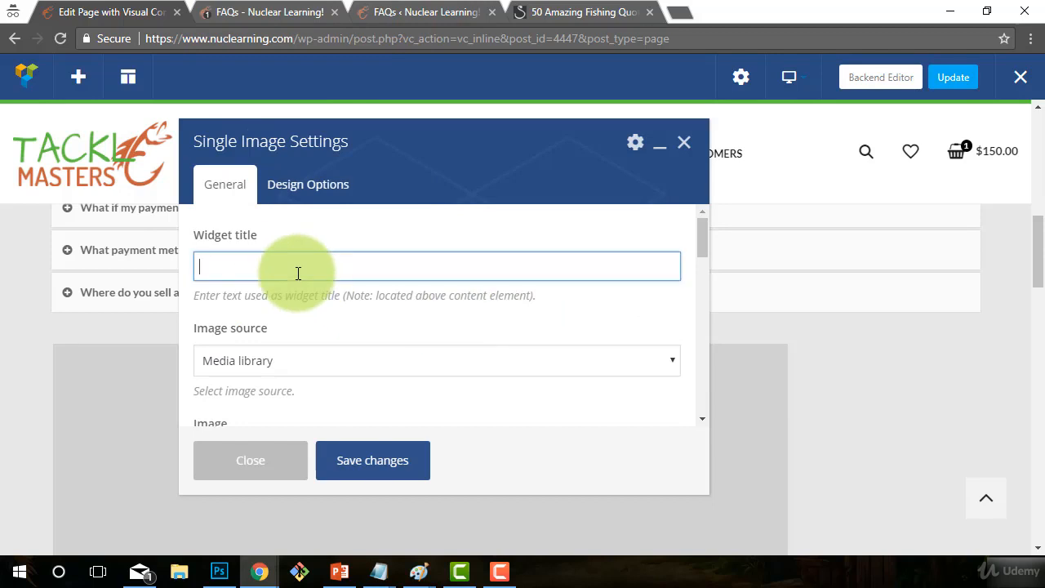
click(424, 480)
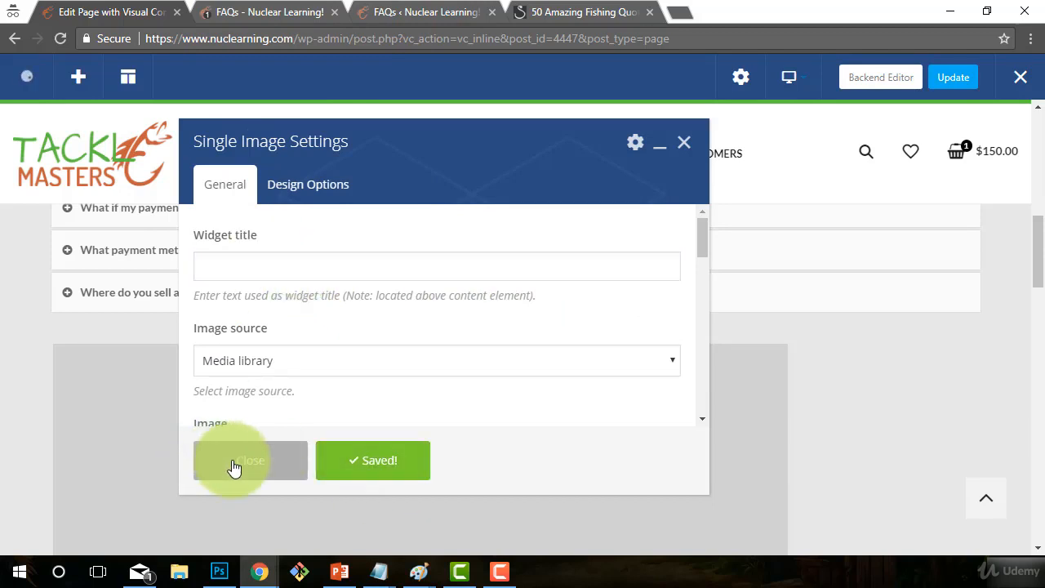
click(231, 465)
Change the fly image's size to medium, then save and close its settings
scroll(547, 457, down, 2)
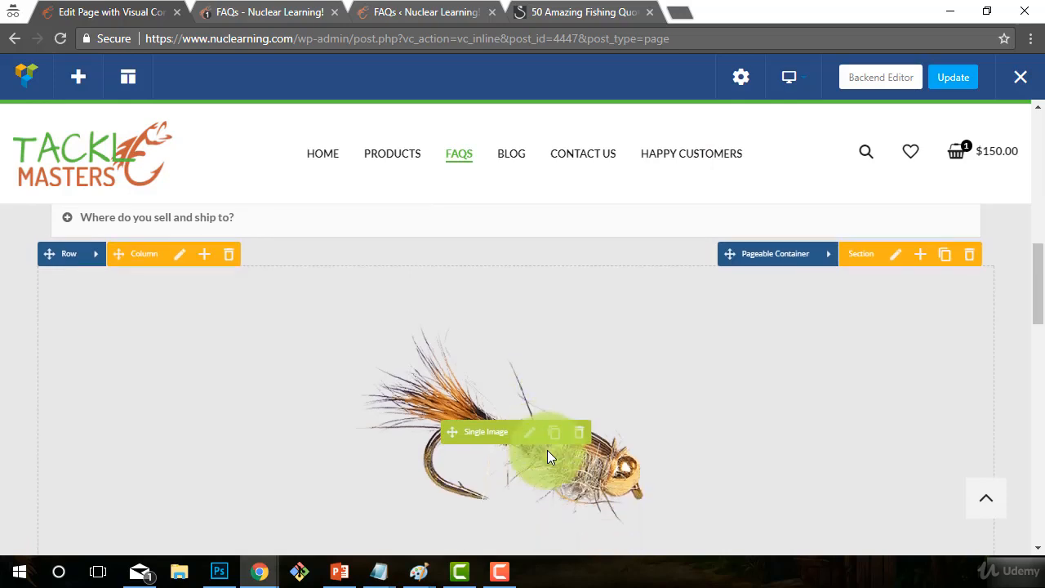
scroll(697, 462, up, 2)
scroll(419, 496, down, 2)
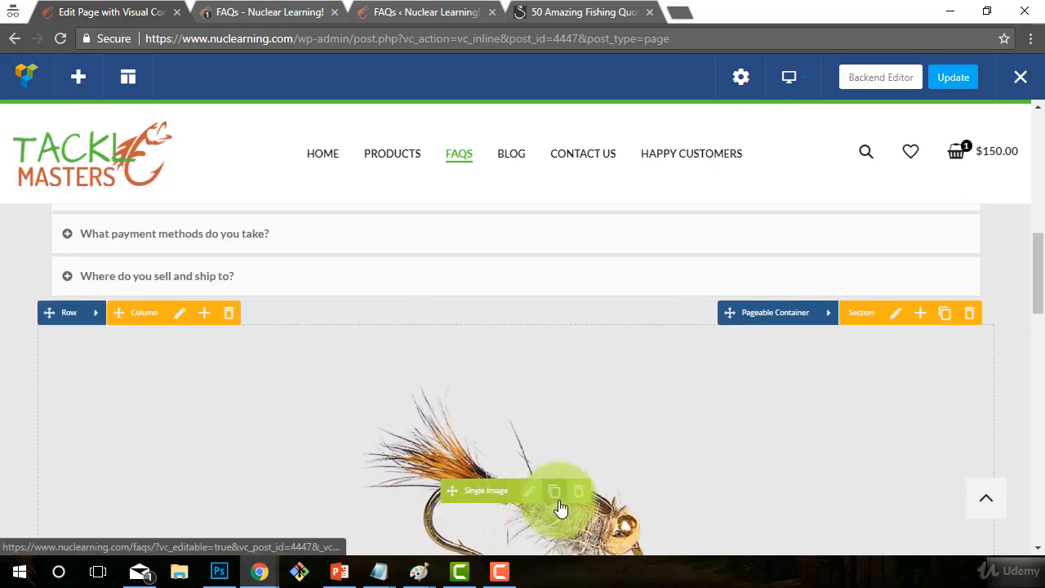
click(532, 349)
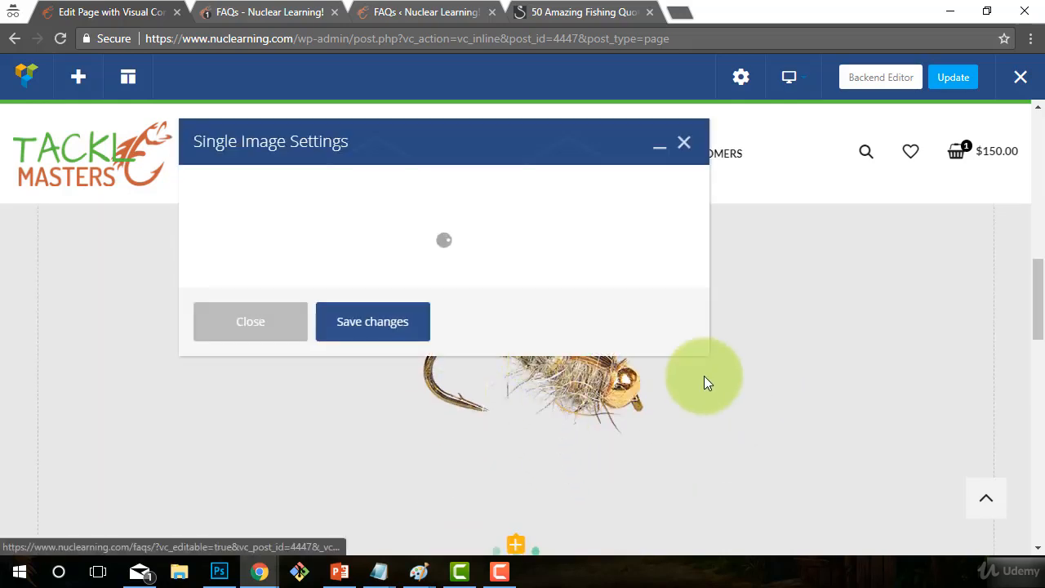
scroll(397, 322, down, 3)
scroll(397, 323, down, 2)
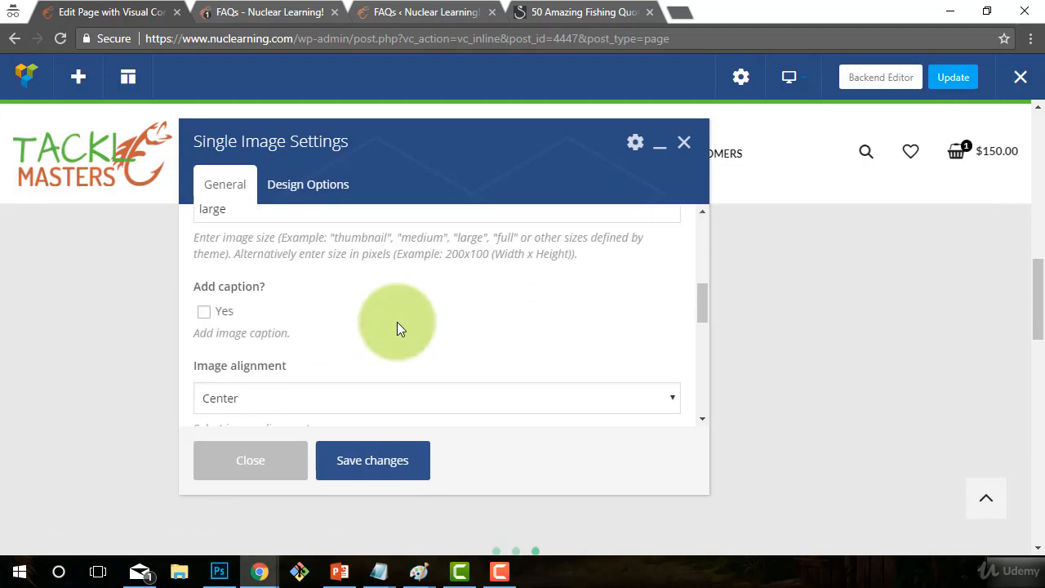
scroll(343, 306, up, 1)
double_click(219, 257)
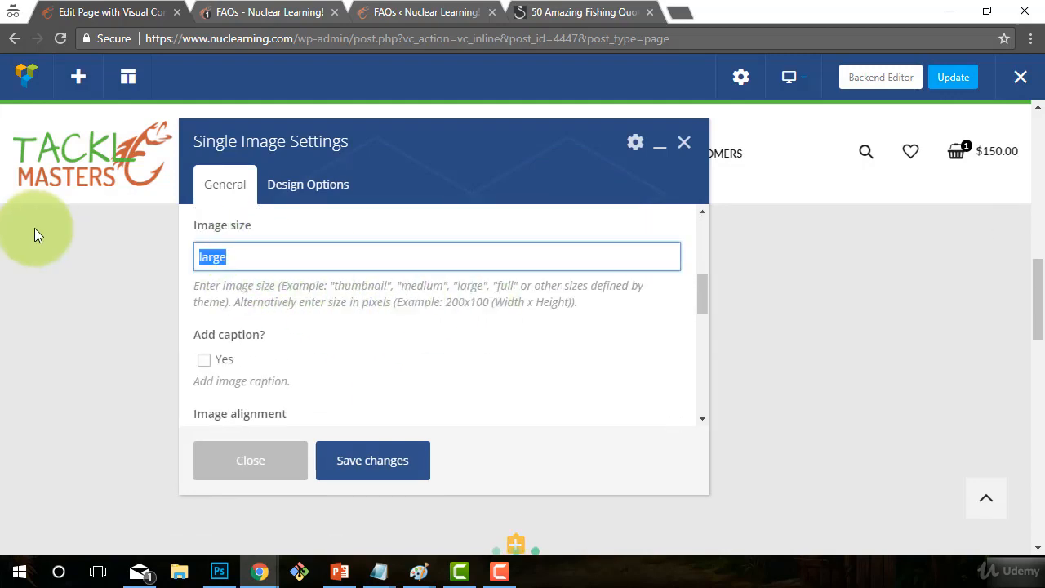
text(medium)
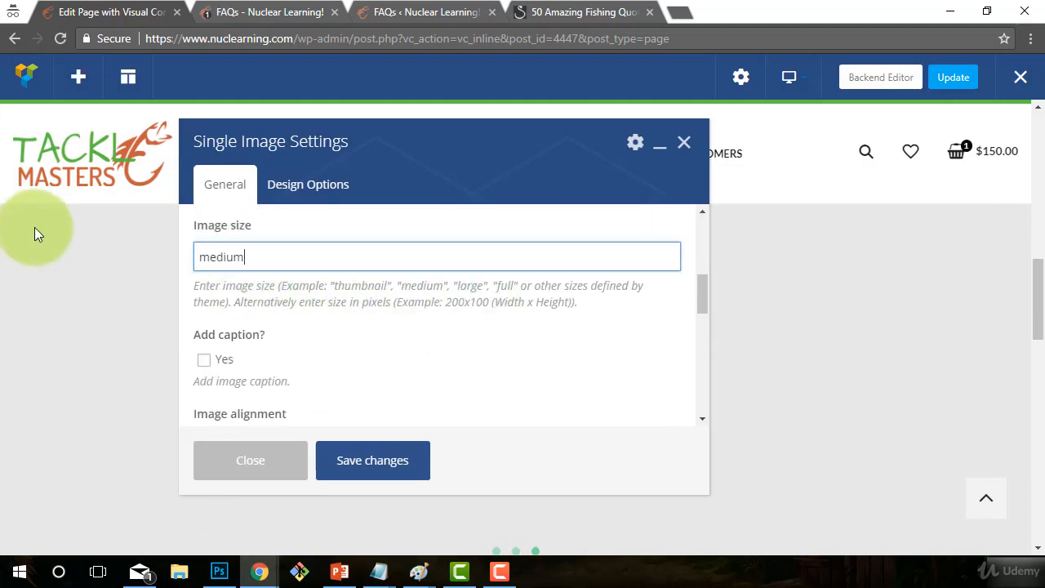
click(350, 470)
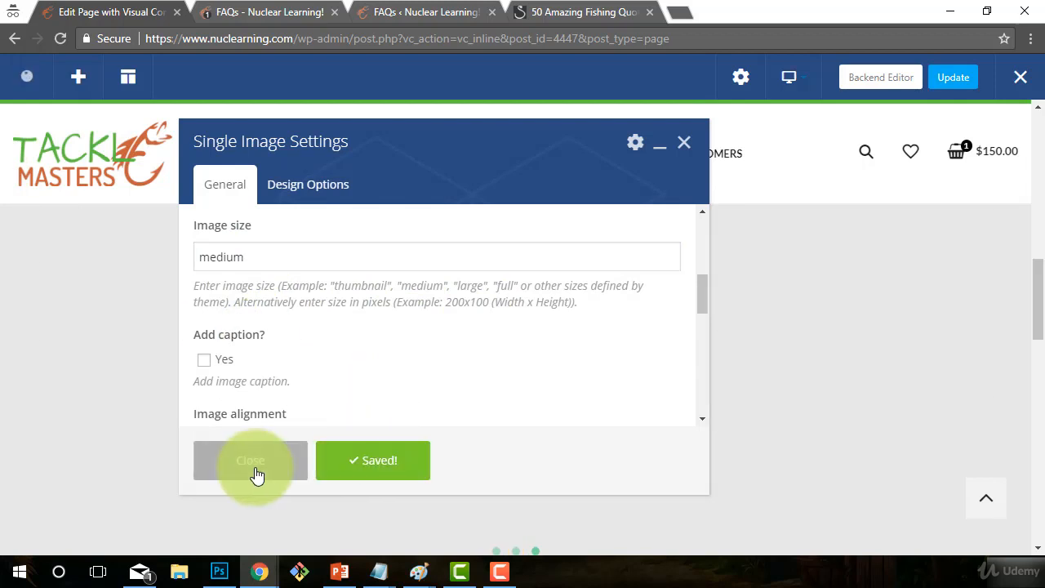
click(255, 473)
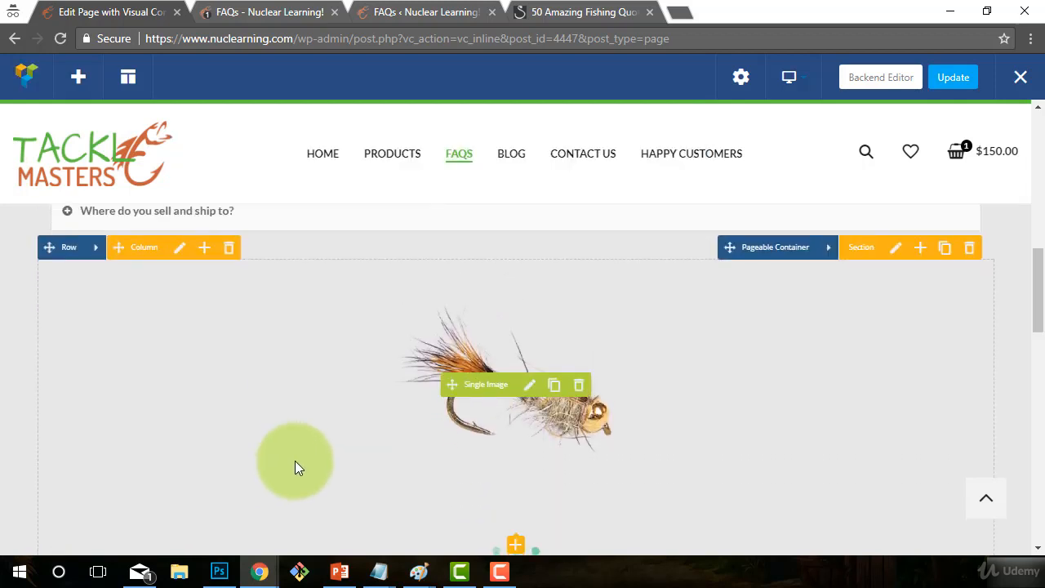
Set the fly image's size to thumbnail and save the Single Image settings
click(529, 385)
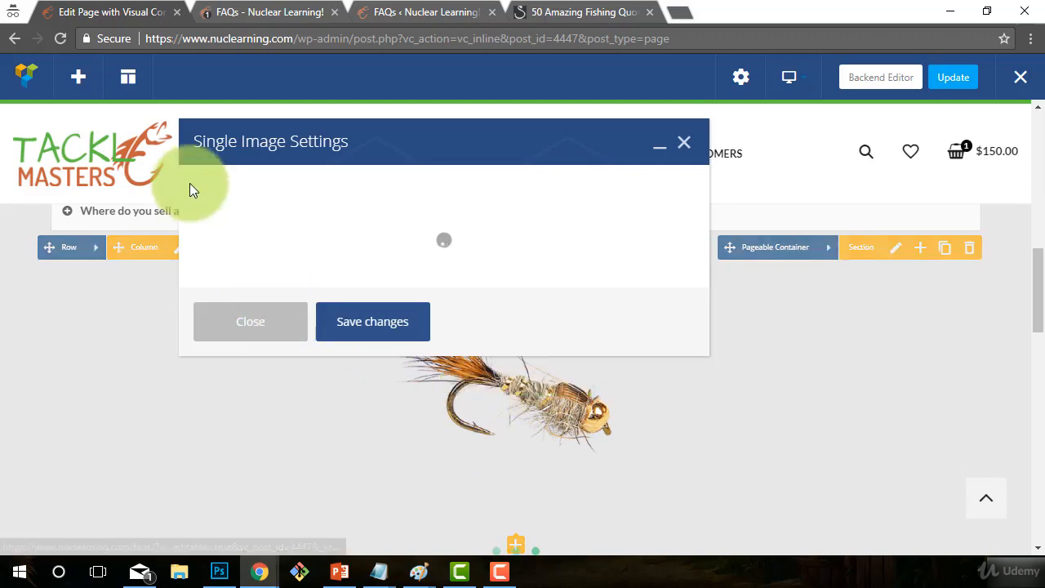
scroll(366, 296, down, 5)
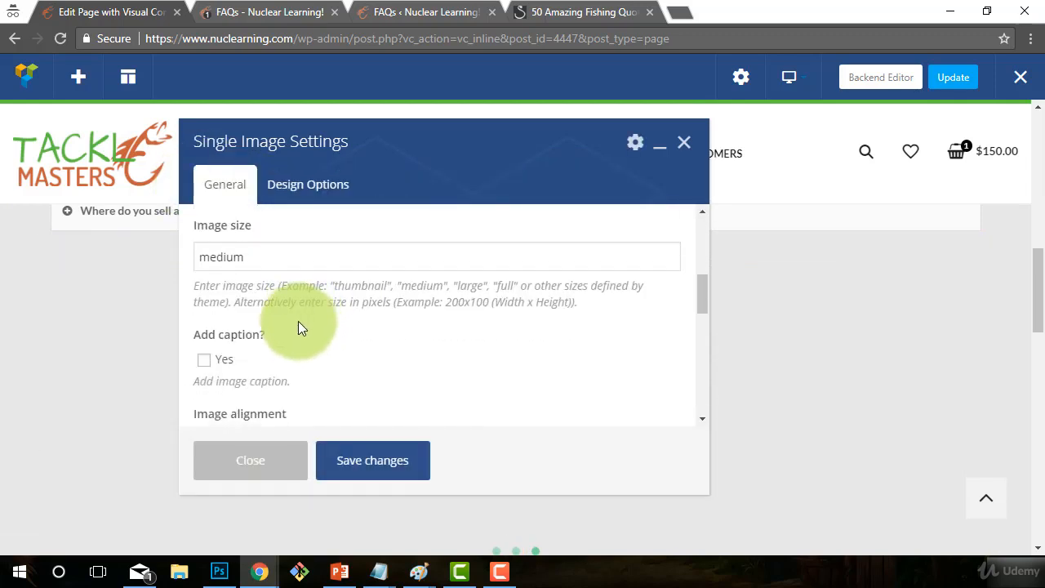
drag(150, 233, 106, 232)
drag(247, 257, 0, 218)
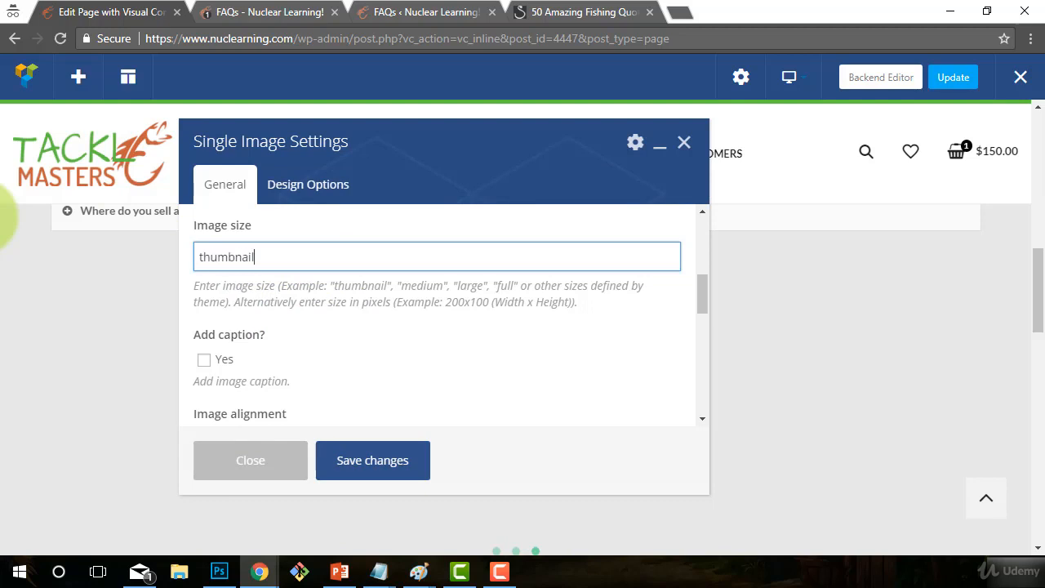
click(322, 464)
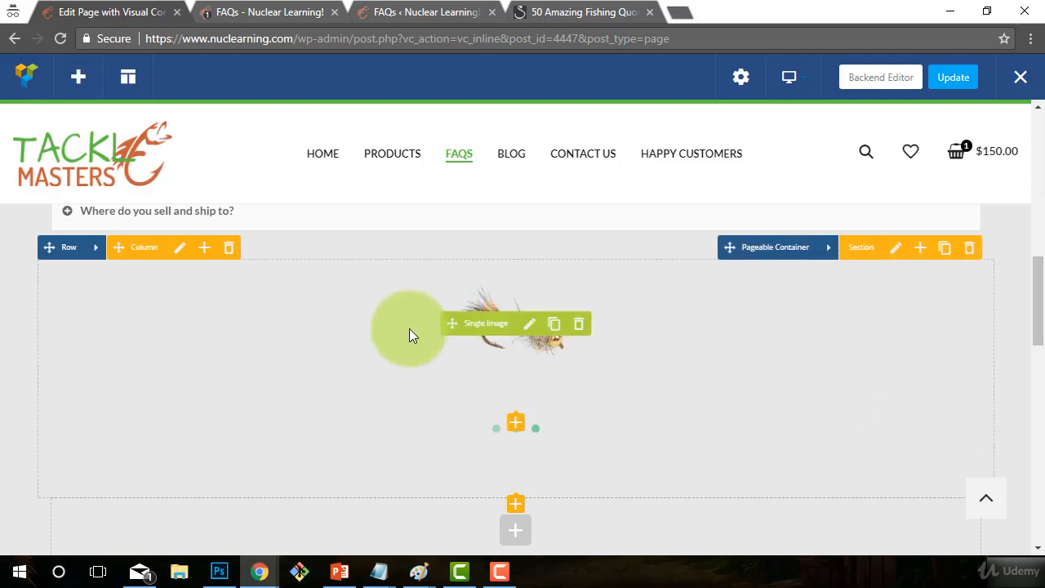
Update the FAQs page and leave the editor to check the quote container on the live page
click(954, 80)
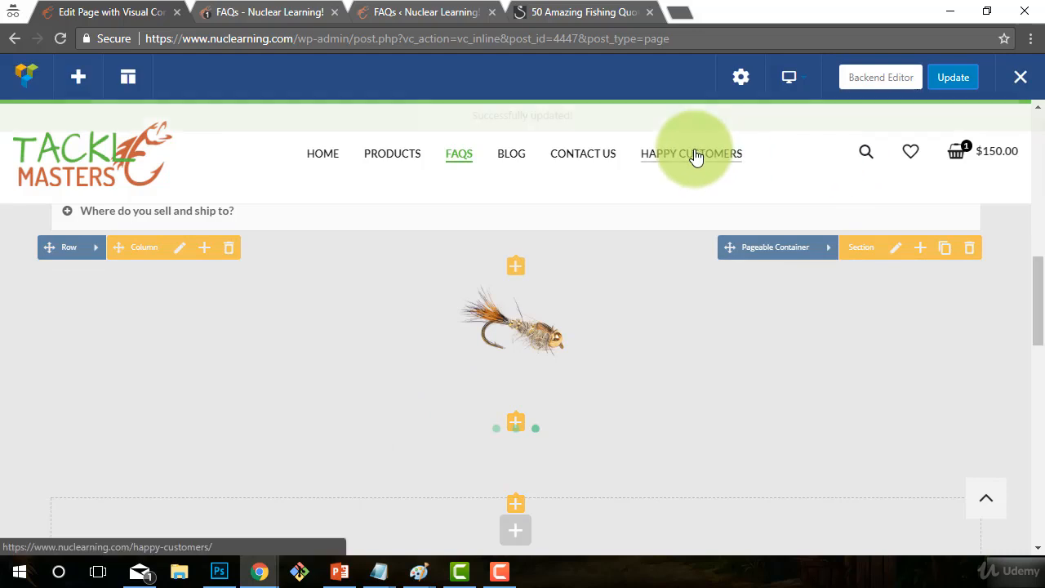
click(1032, 81)
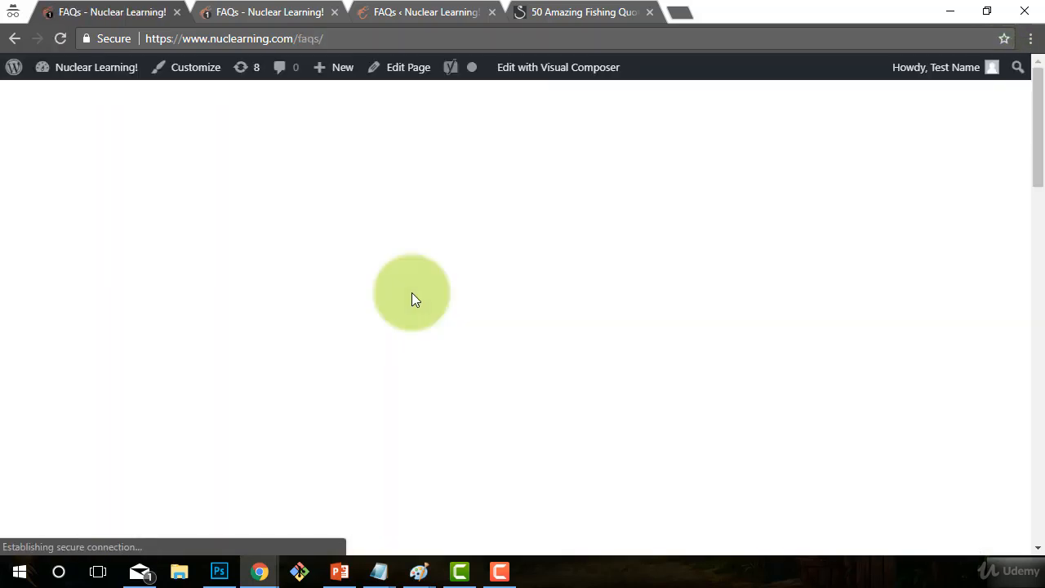
scroll(411, 292, down, 3)
scroll(412, 293, down, 6)
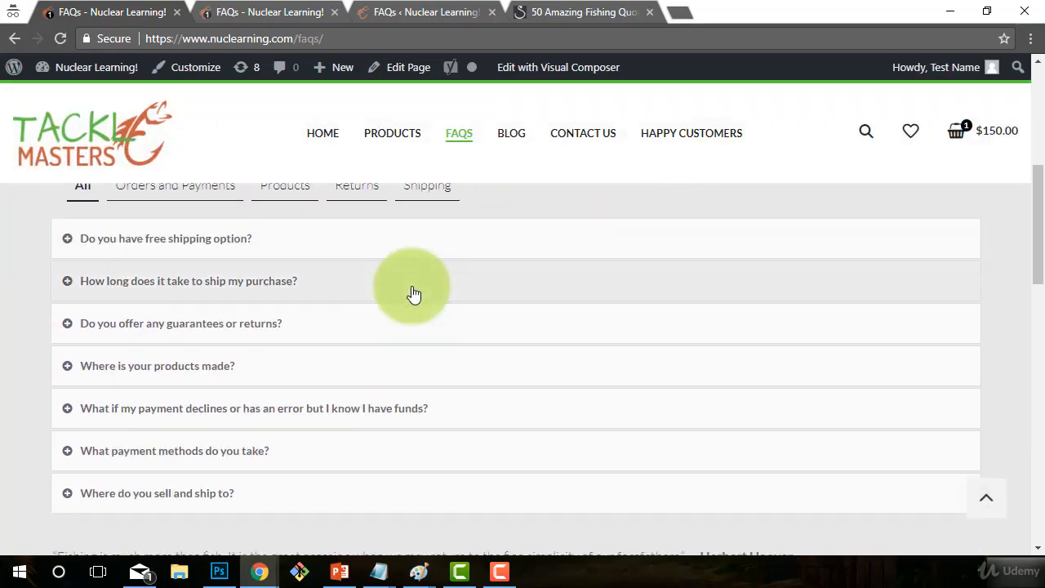
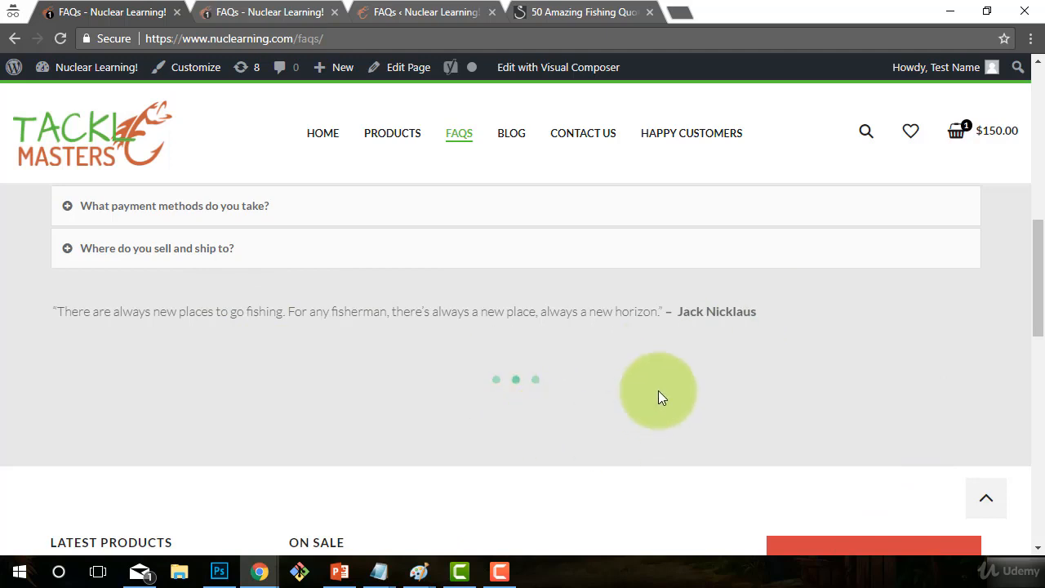
Reopen the FAQs page in Visual Composer at the Pageable Container below the questions
click(510, 80)
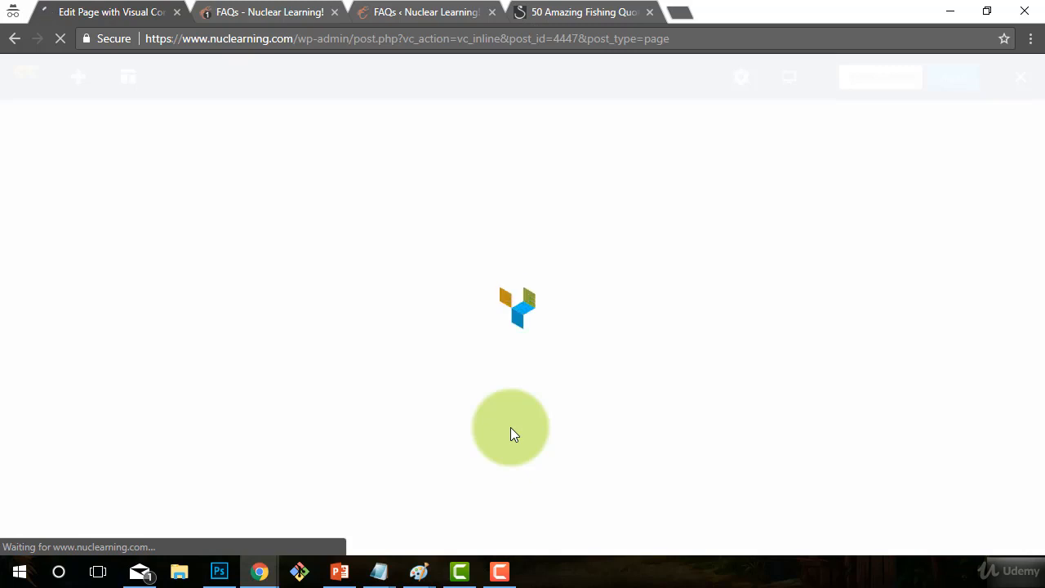
scroll(598, 387, down, 10)
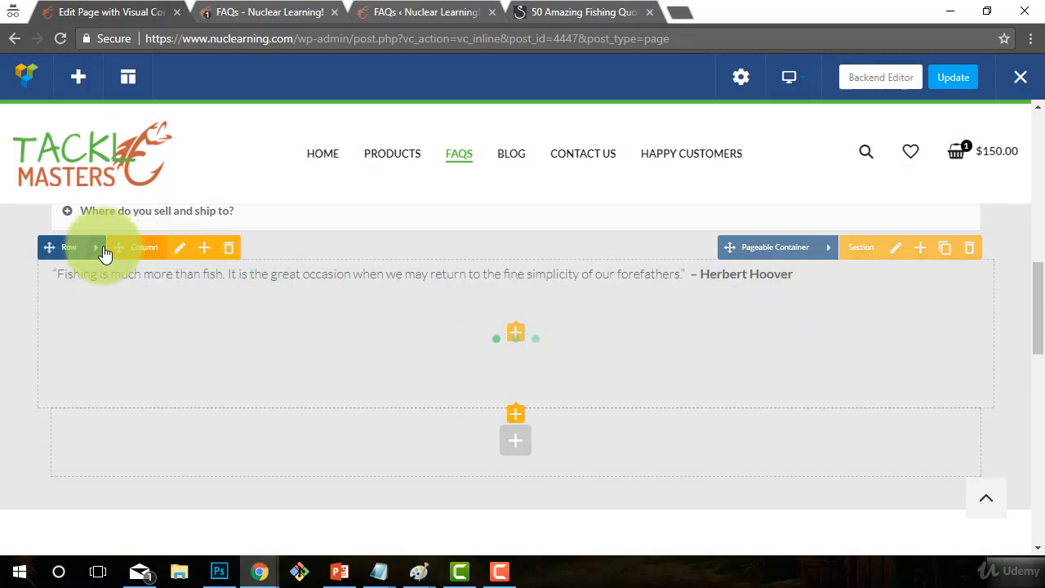
click(147, 249)
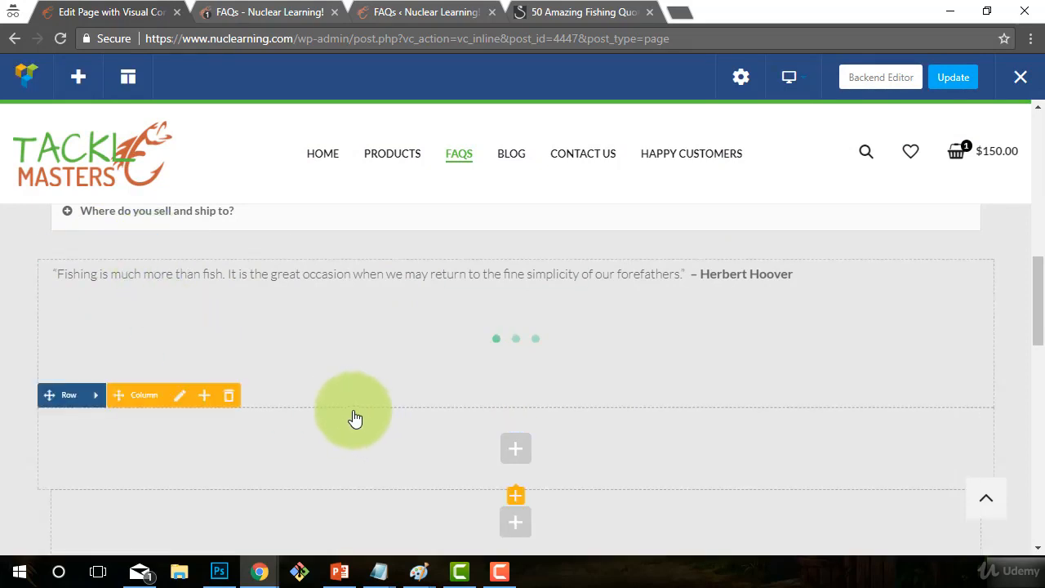
click(228, 396)
click(588, 133)
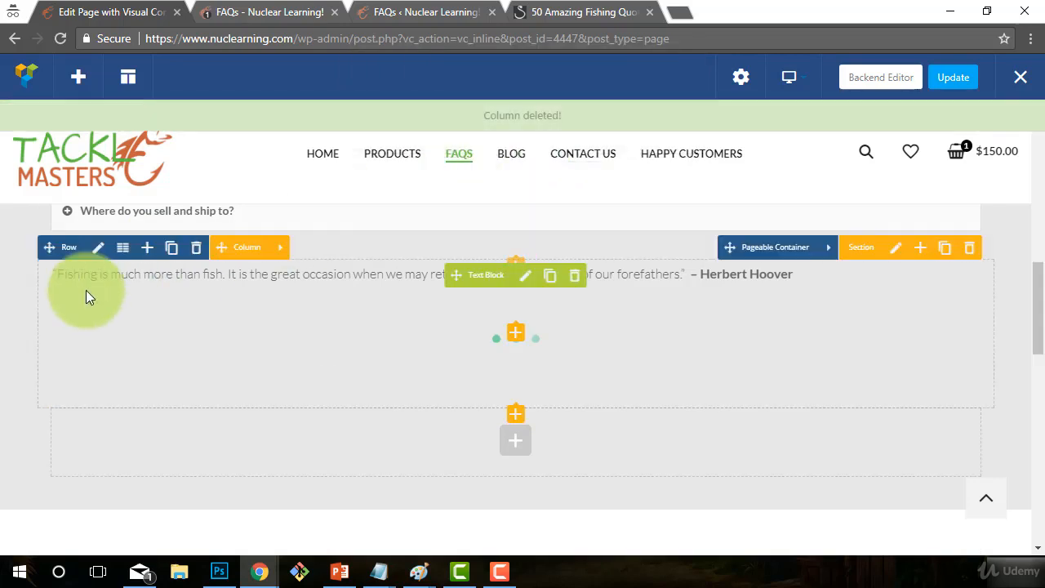
Set the row stretch of the row holding the Pageable Container to "Stretch row" and save the row settings
click(97, 249)
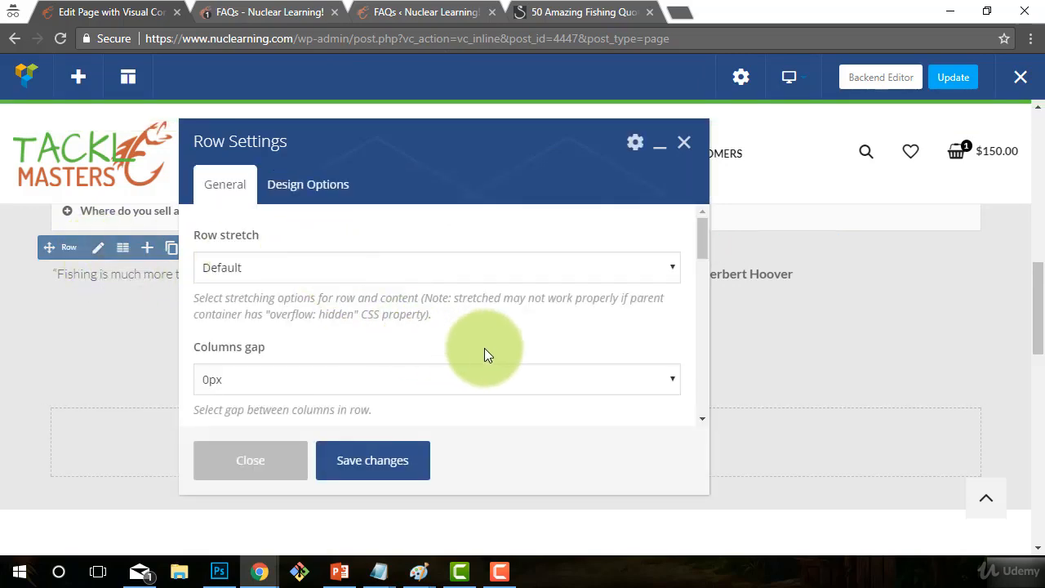
click(410, 280)
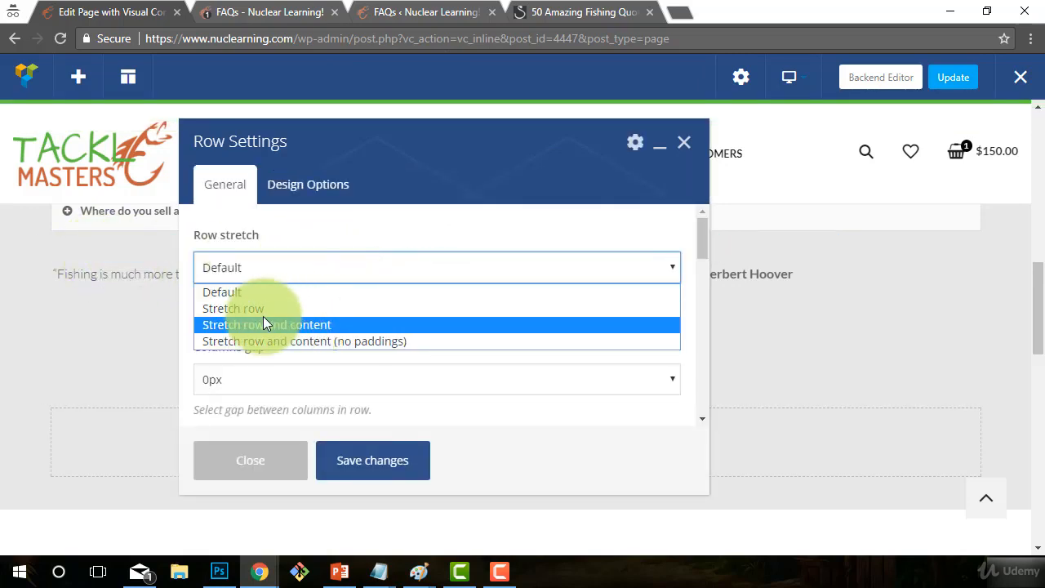
click(233, 308)
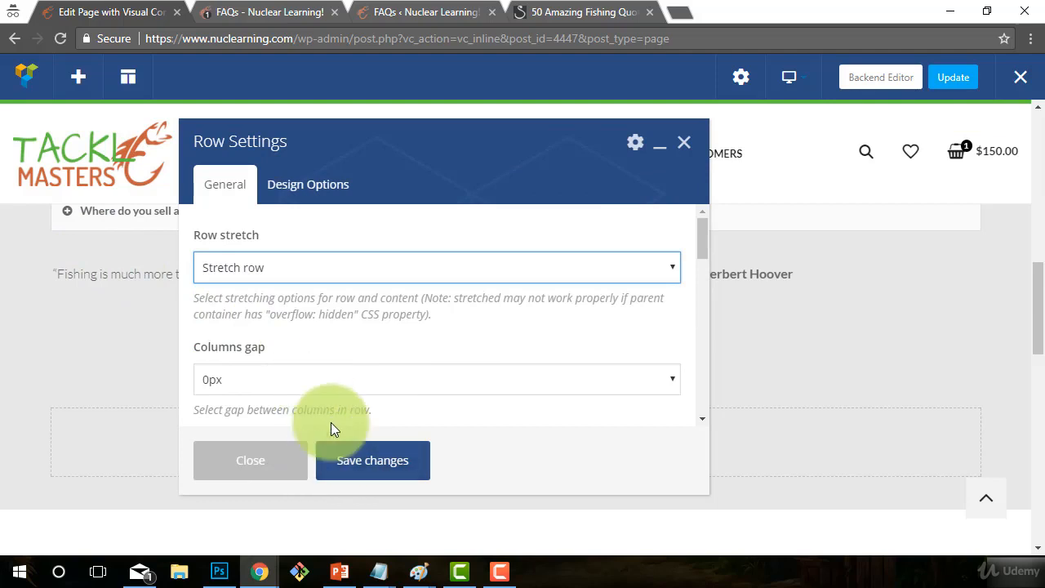
click(355, 473)
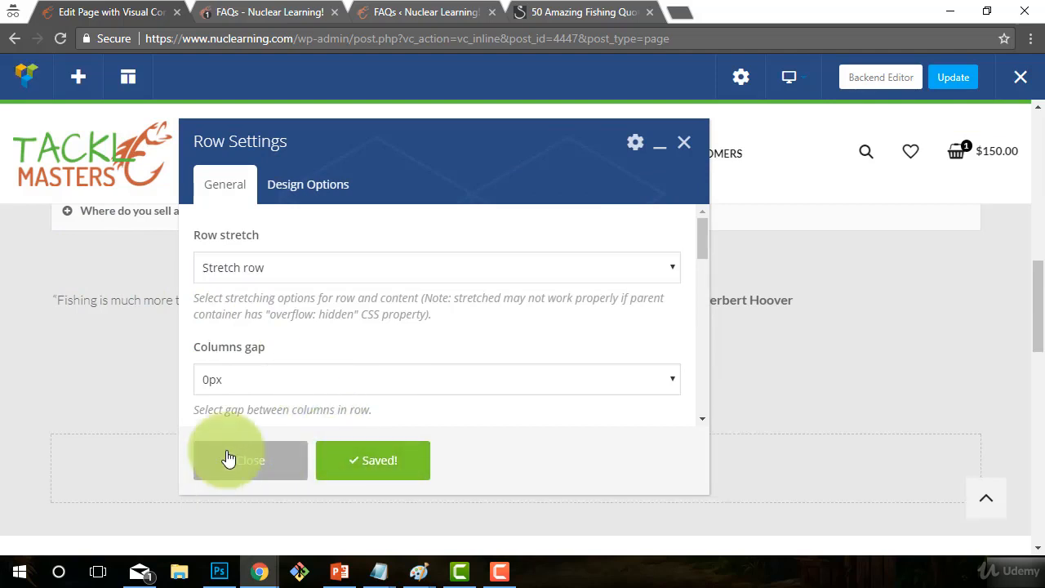
Set the content position of the row holding the Pageable Container to Middle and save the row settings
scroll(383, 381, down, 1)
scroll(346, 365, down, 2)
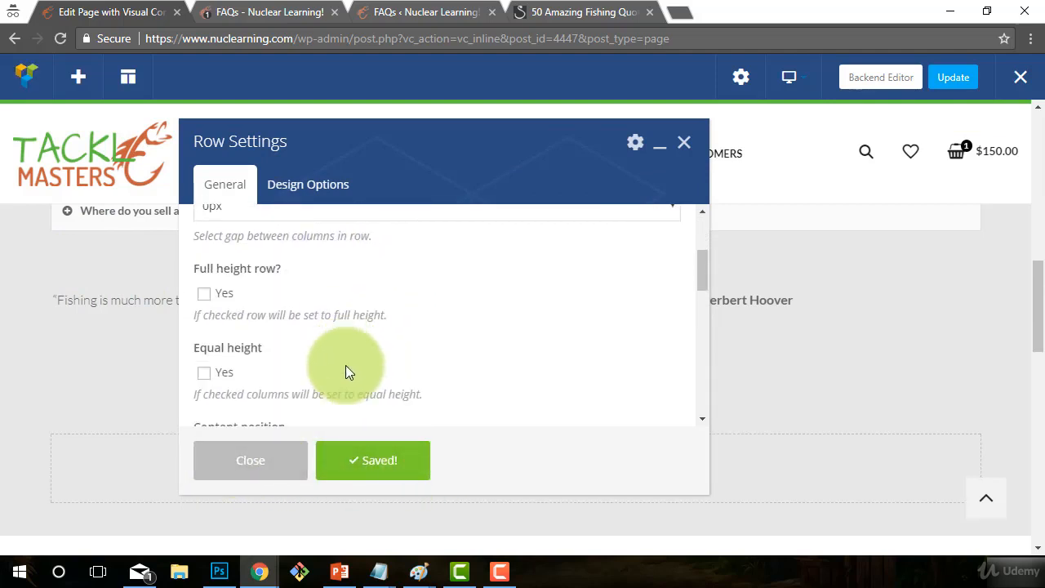
scroll(345, 365, up, 1)
scroll(345, 365, down, 1)
scroll(346, 365, down, 1)
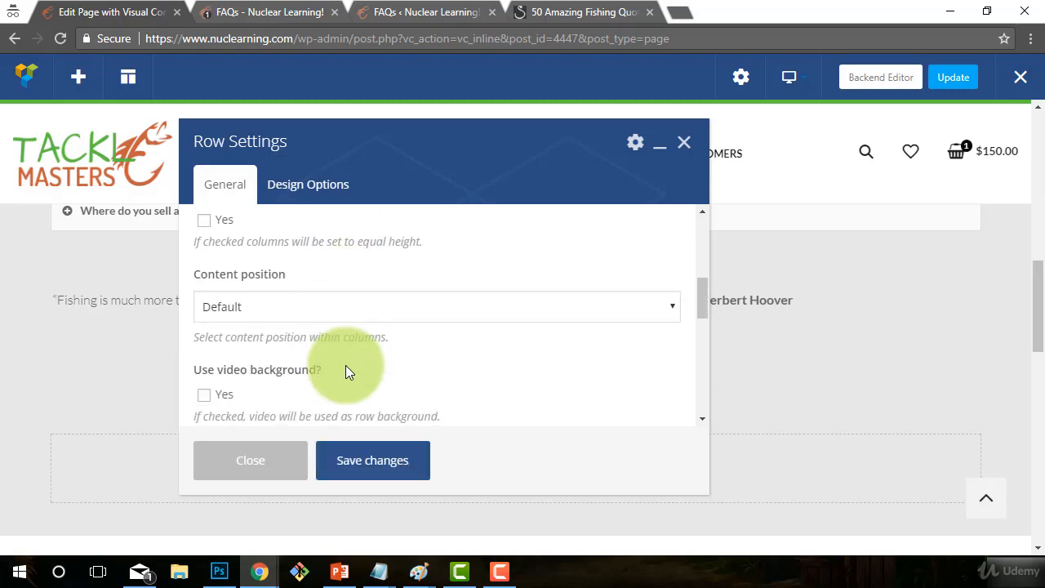
click(270, 306)
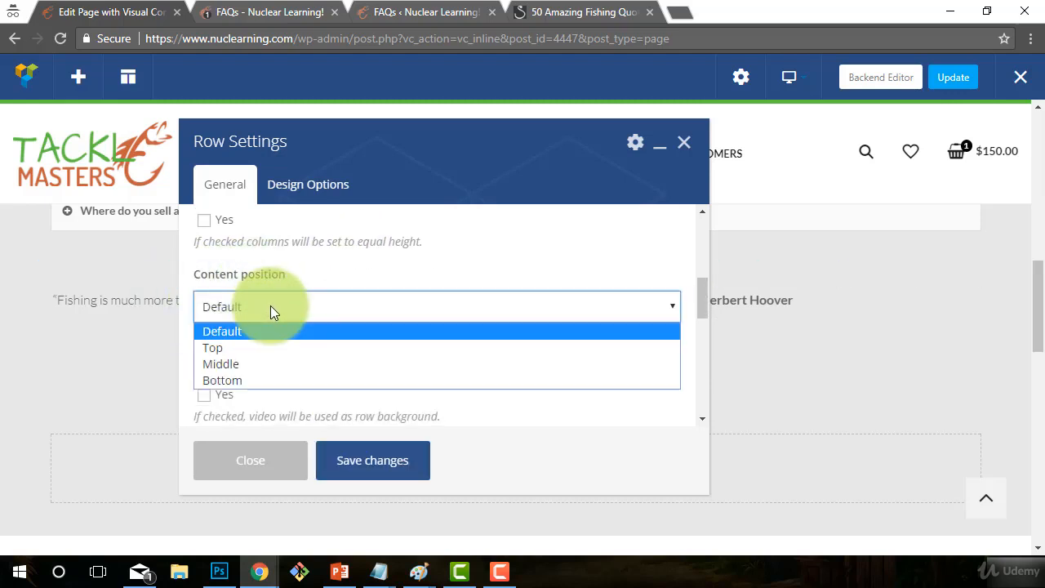
click(229, 364)
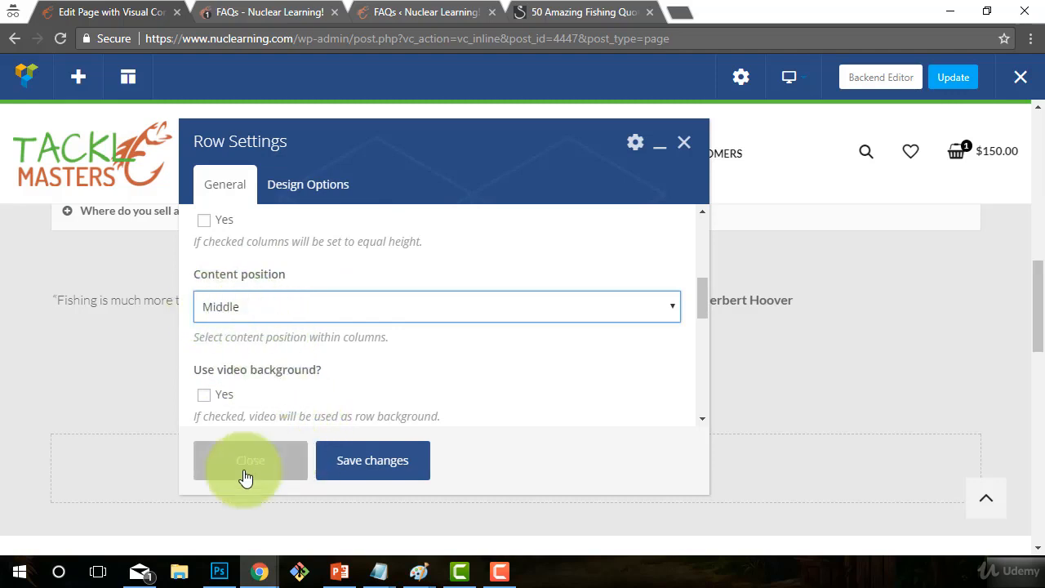
click(325, 477)
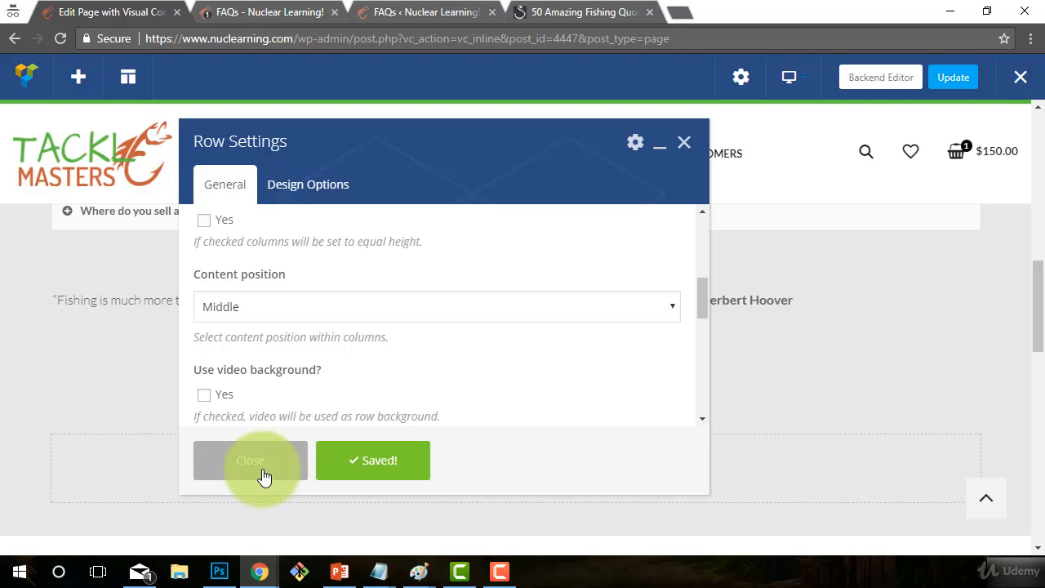
click(229, 474)
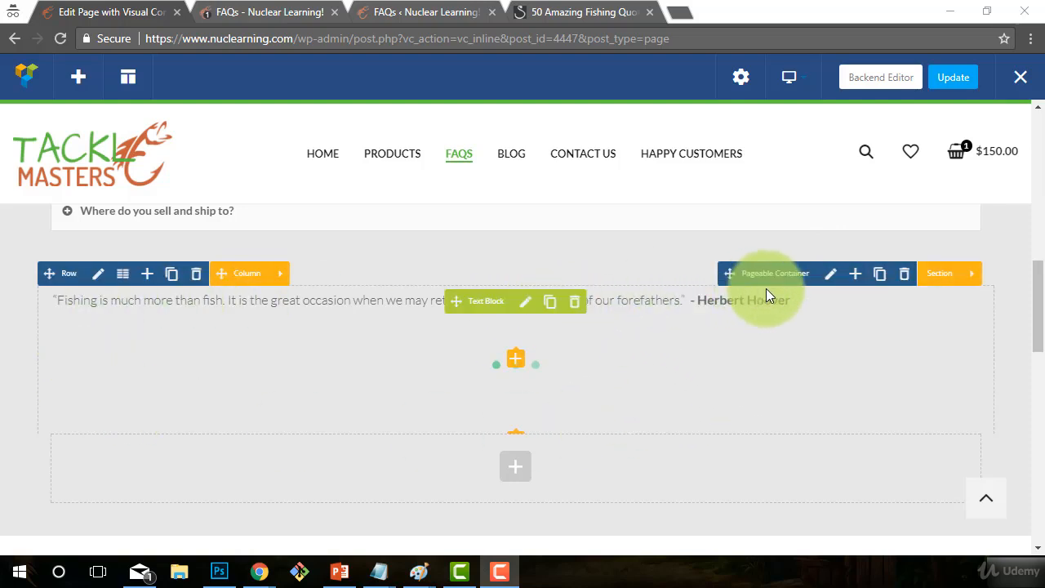
Give the Pageable Container a top padding of 60px and save its settings
click(829, 279)
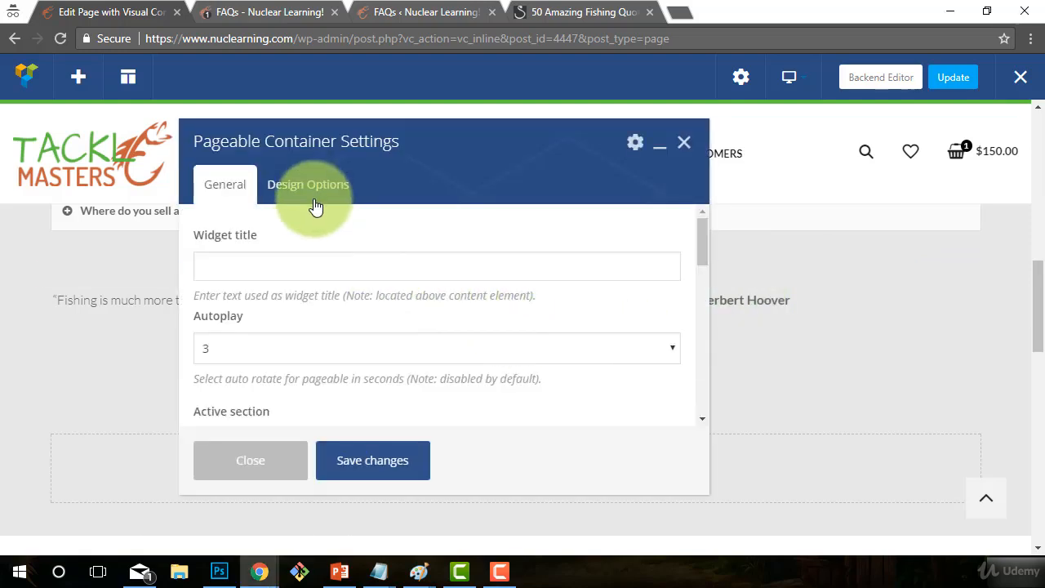
click(314, 194)
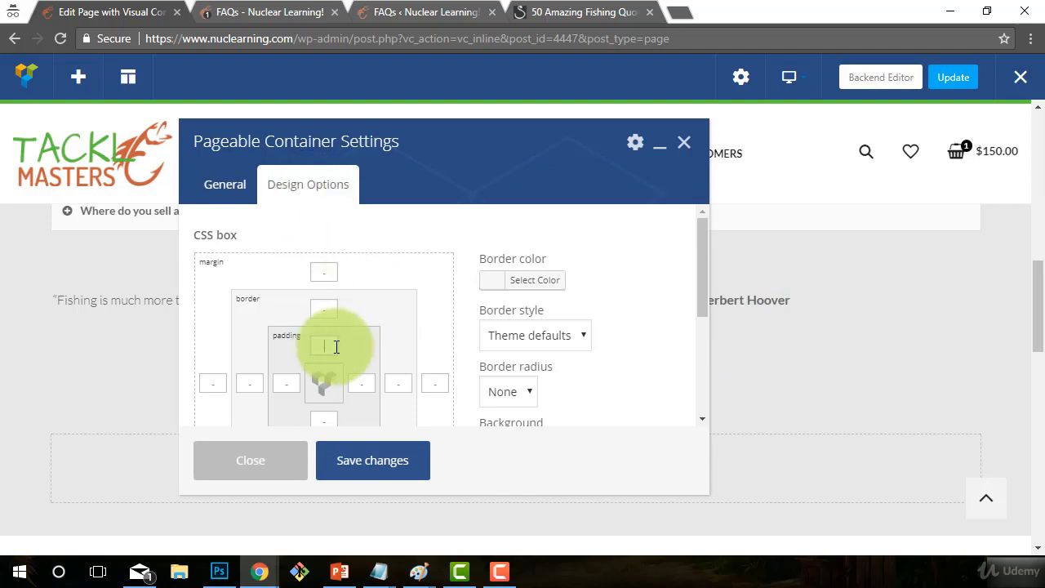
click(568, 439)
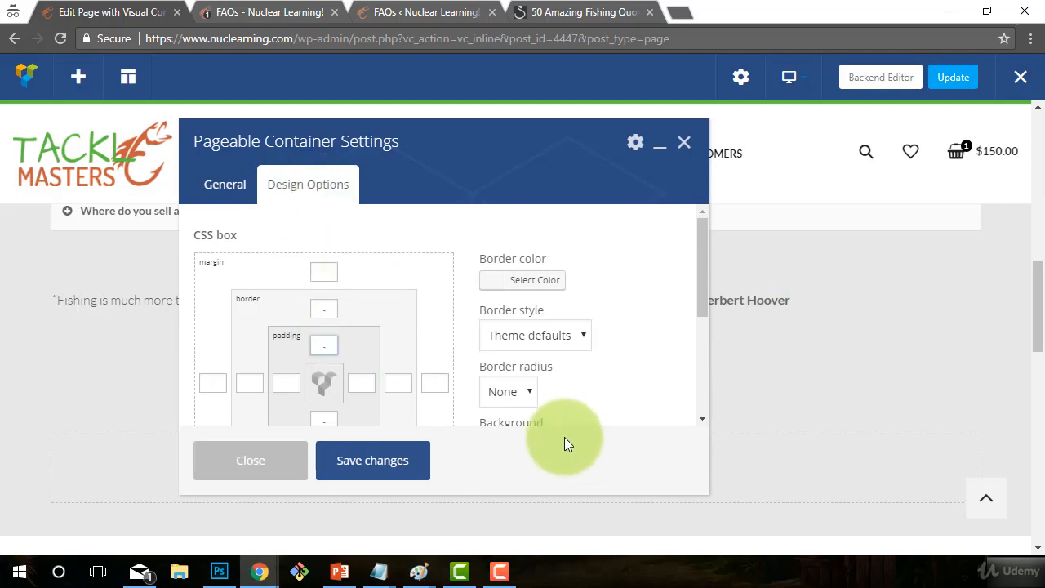
text(60px)
click(359, 468)
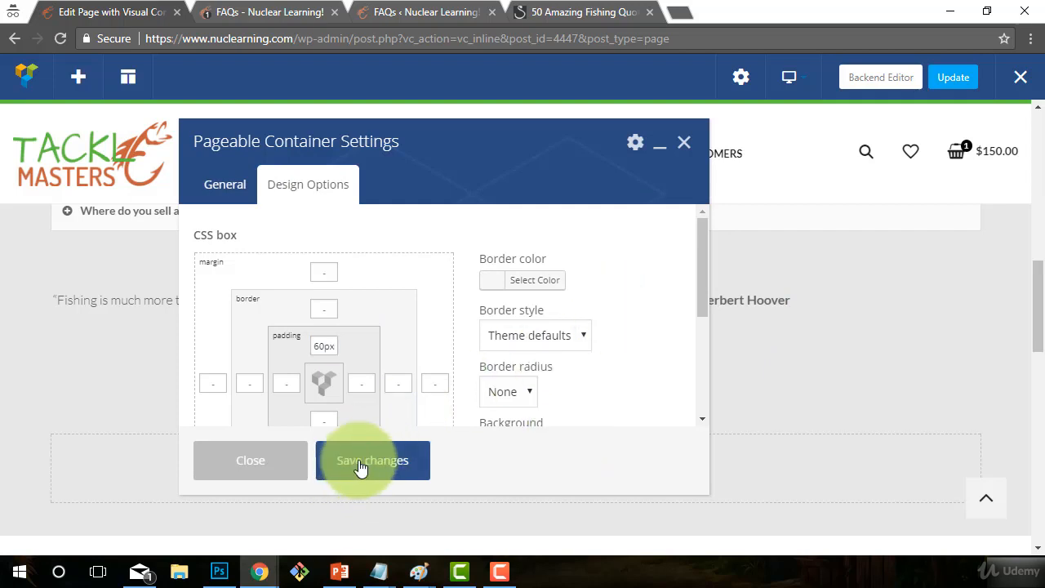
click(216, 465)
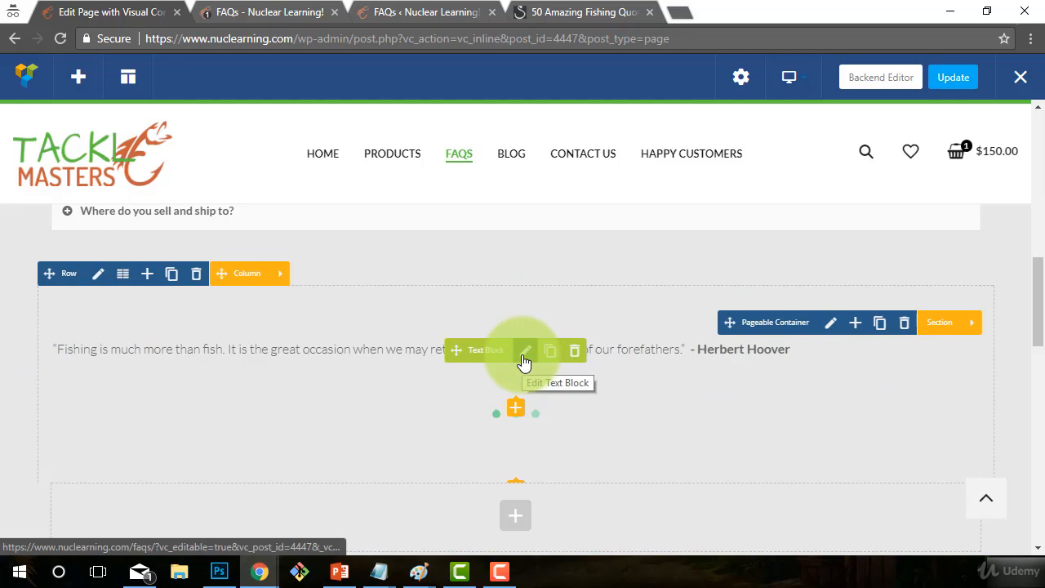
Centre the Herbert Hoover quote together with its attribution and save the text block
click(525, 363)
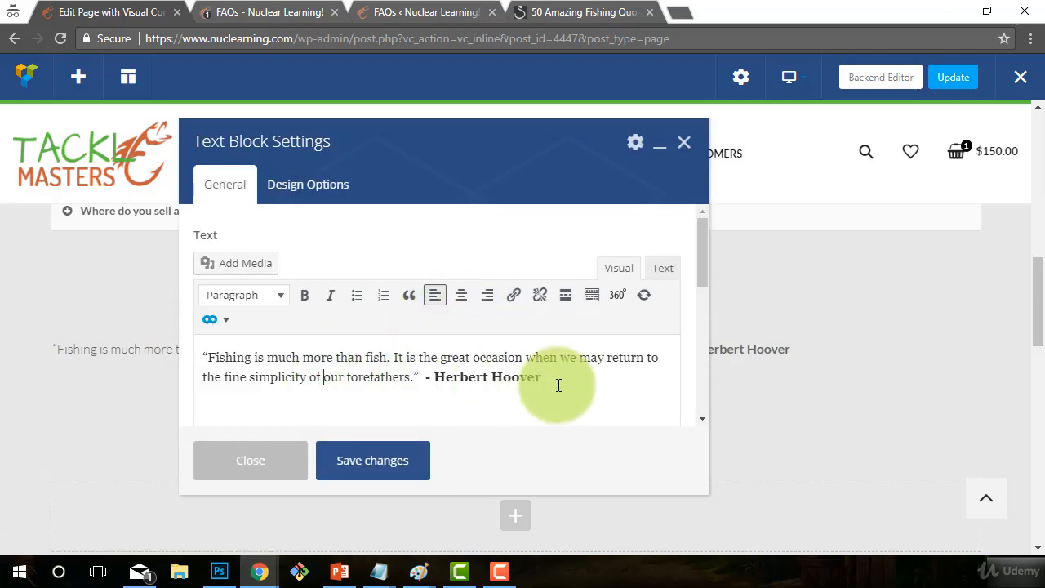
drag(543, 377, 158, 354)
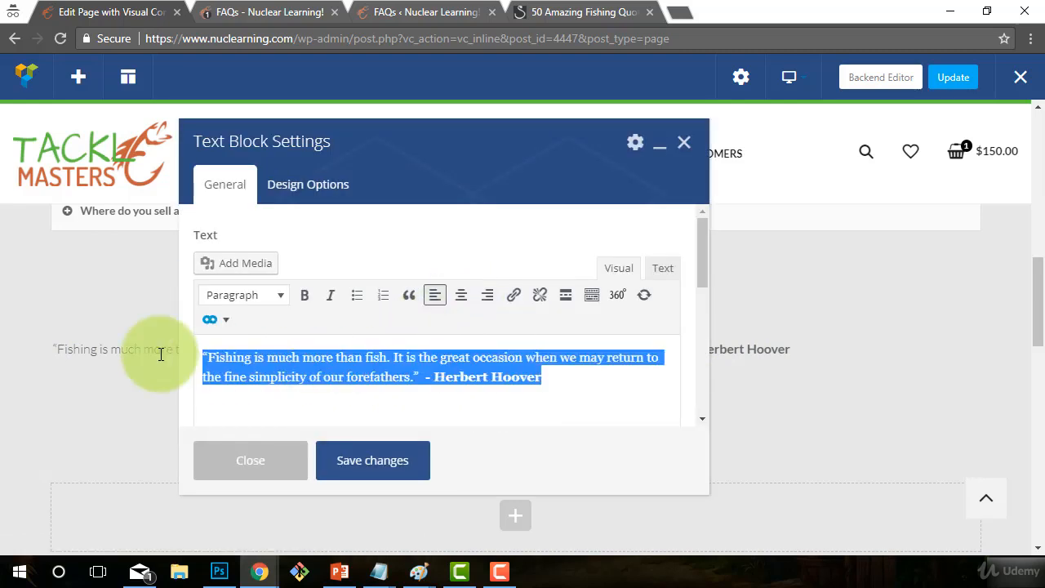
click(461, 297)
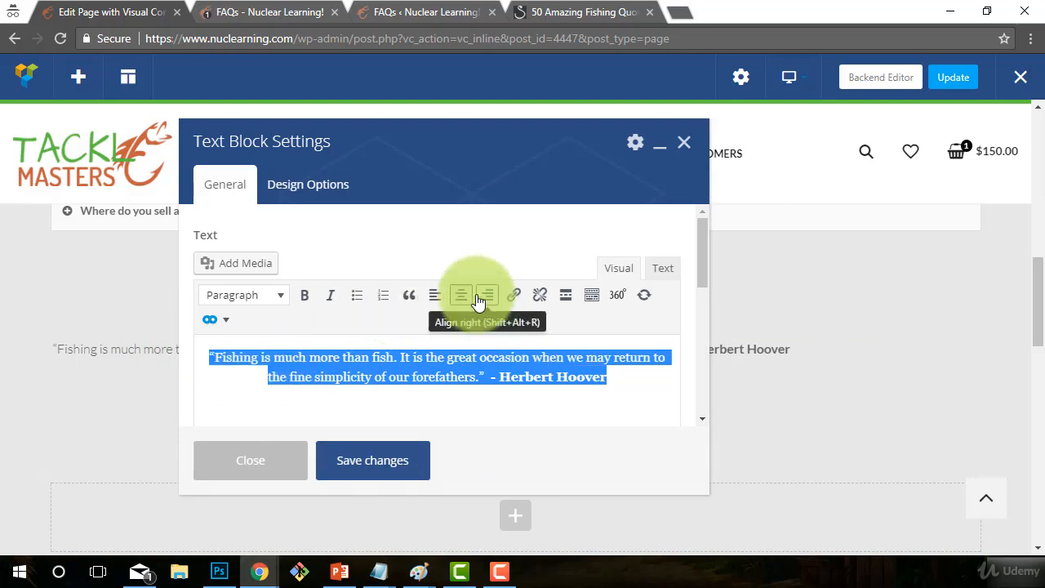
click(370, 359)
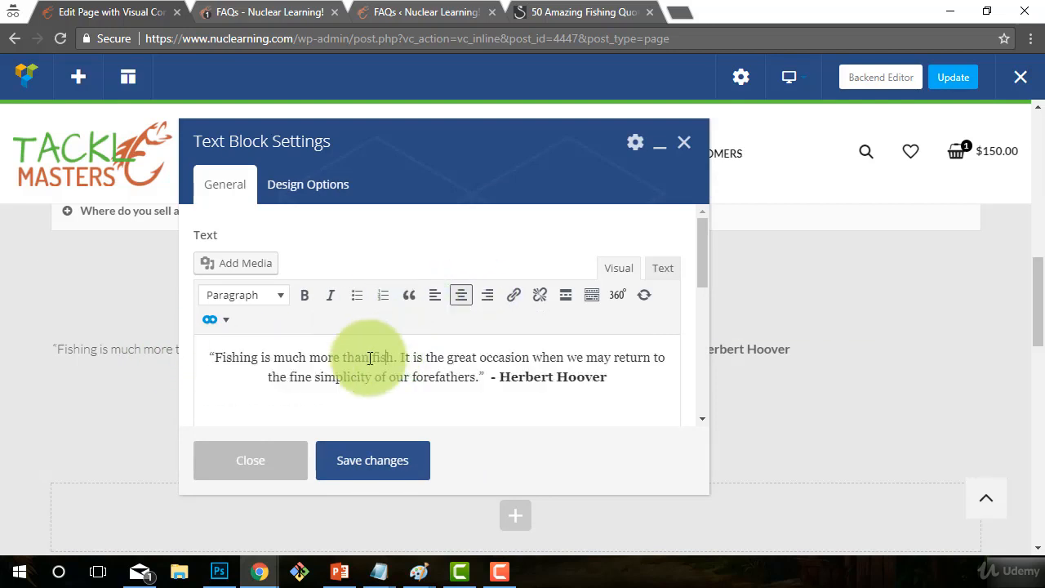
click(361, 475)
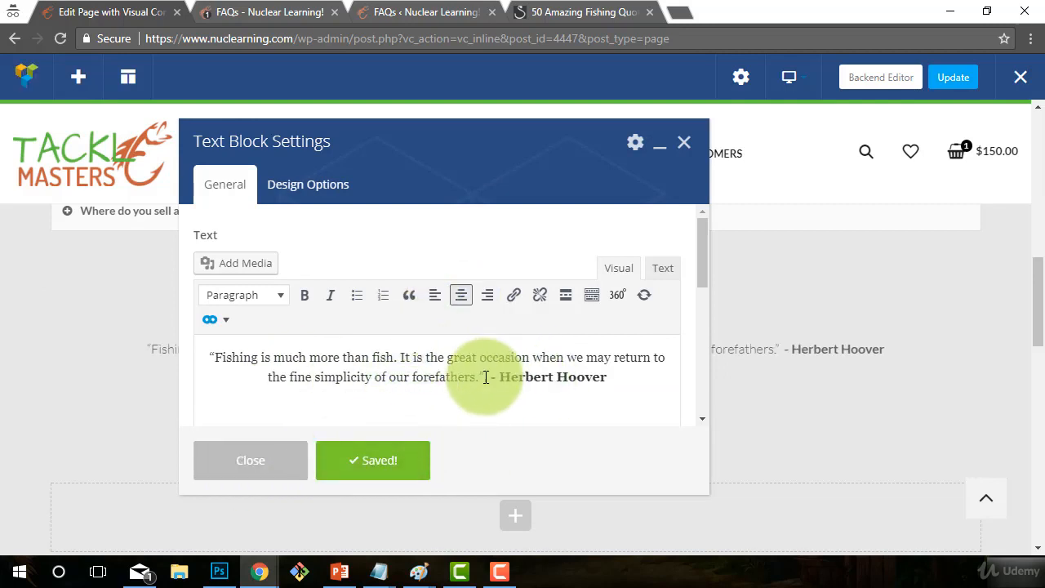
Format the Herbert Hoover quote as a blockquote, then save and close the text block settings
drag(484, 377, 275, 366)
click(406, 295)
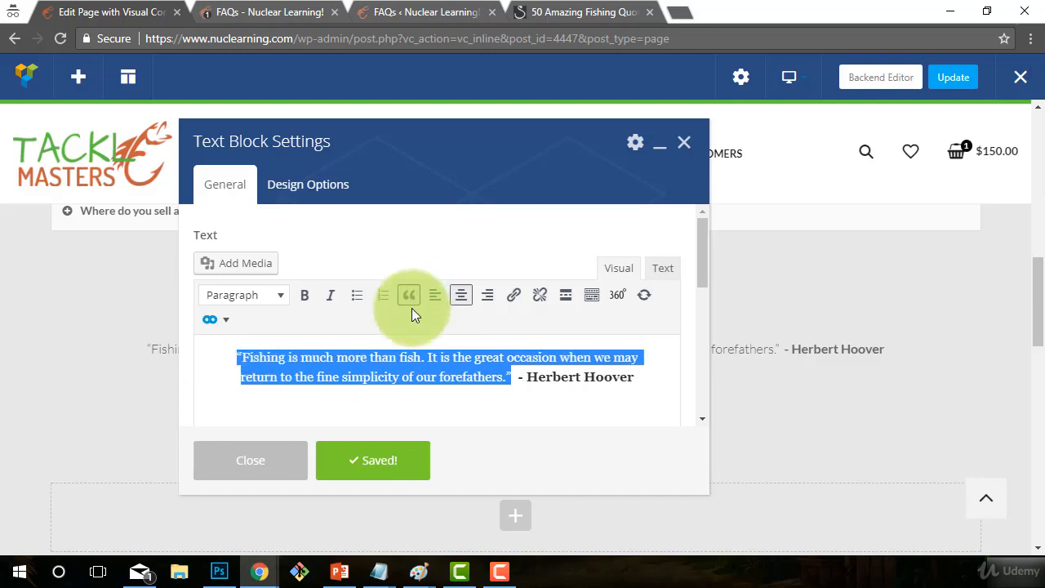
click(368, 474)
click(280, 467)
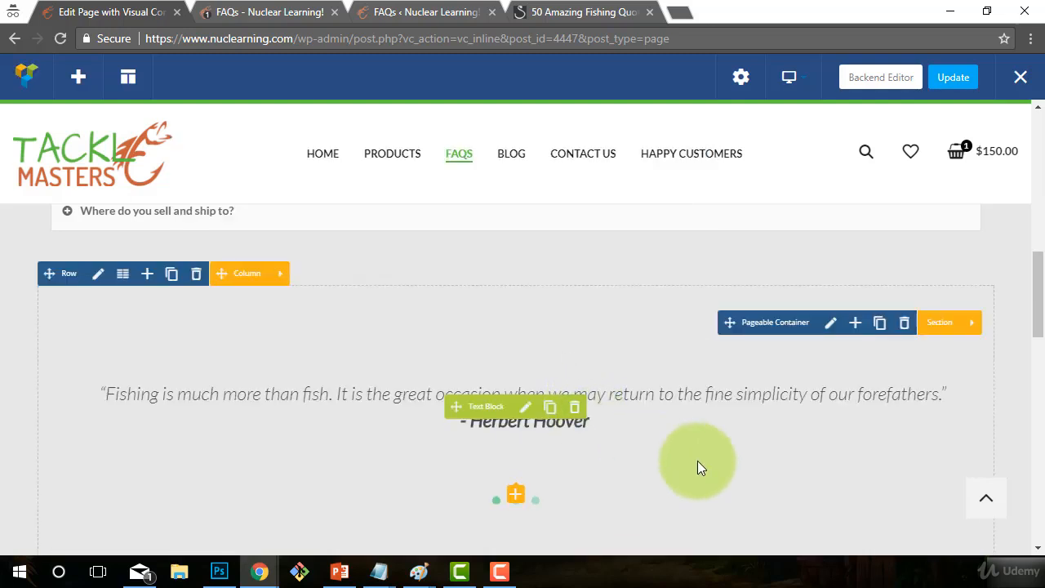
Inspect the HTML markup of the Herbert Hoover quote's text block
scroll(478, 436, down, 1)
scroll(479, 436, up, 1)
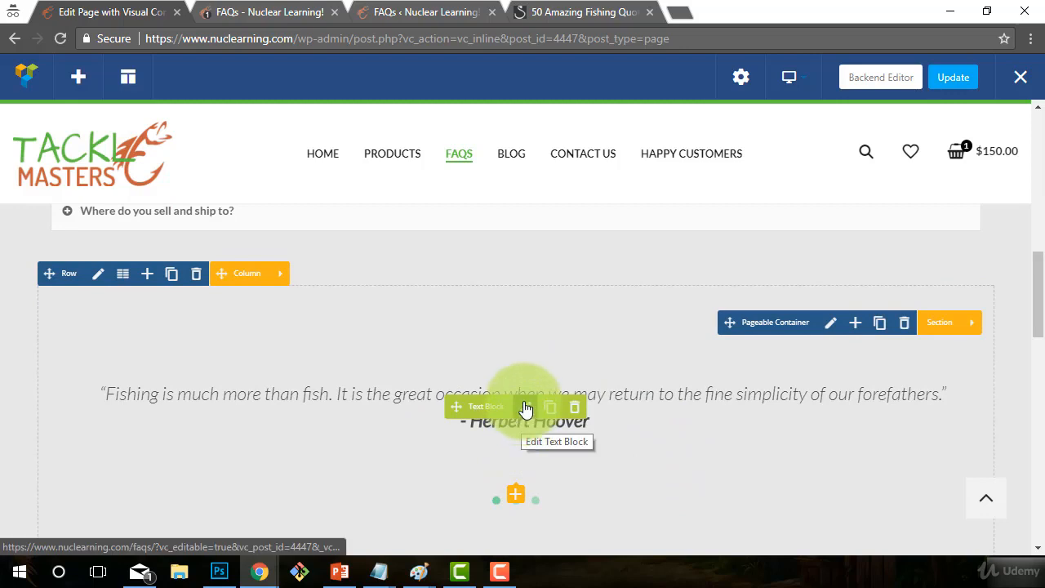
click(527, 407)
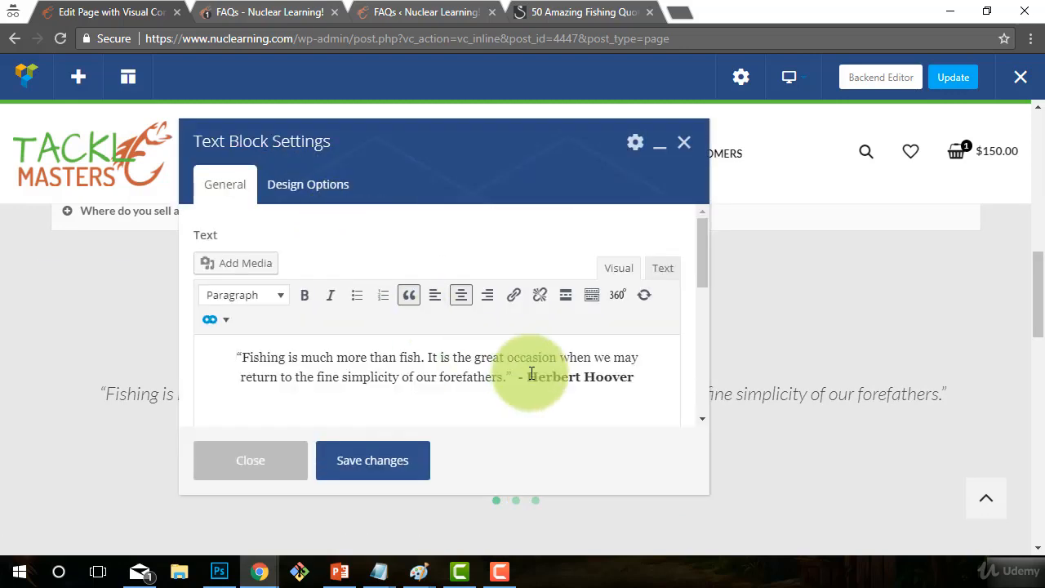
click(662, 269)
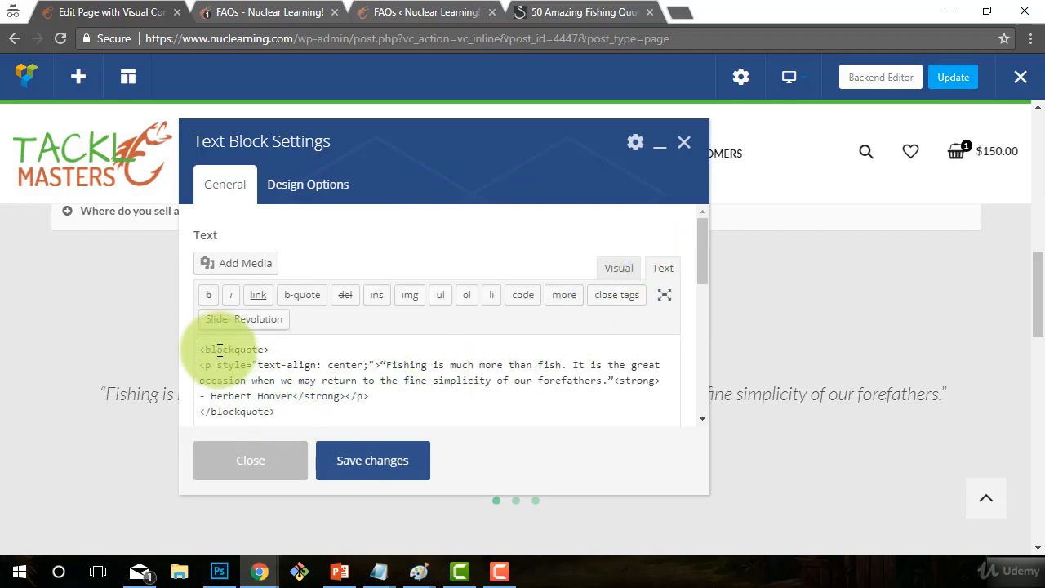
click(253, 462)
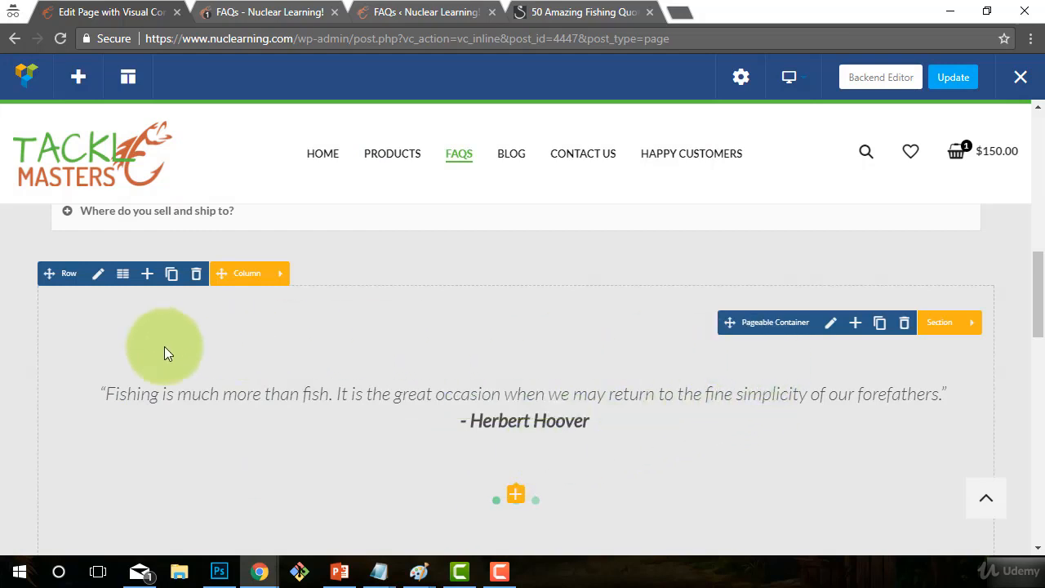
Centre the Jack Nicklaus quote on the container's second page, format it as a blockquote and save the text block
scroll(577, 468, down, 2)
scroll(577, 467, up, 2)
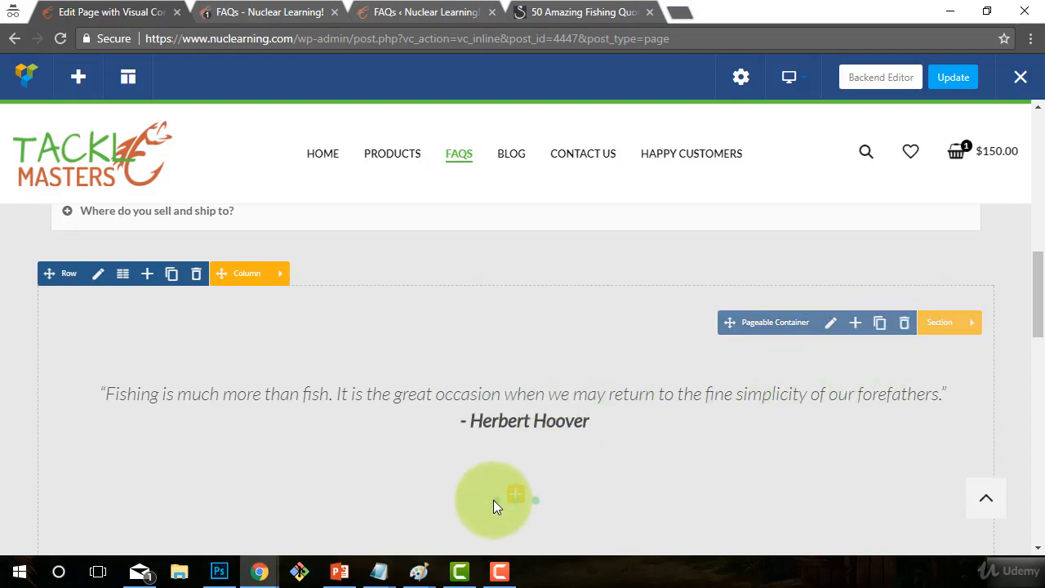
click(516, 498)
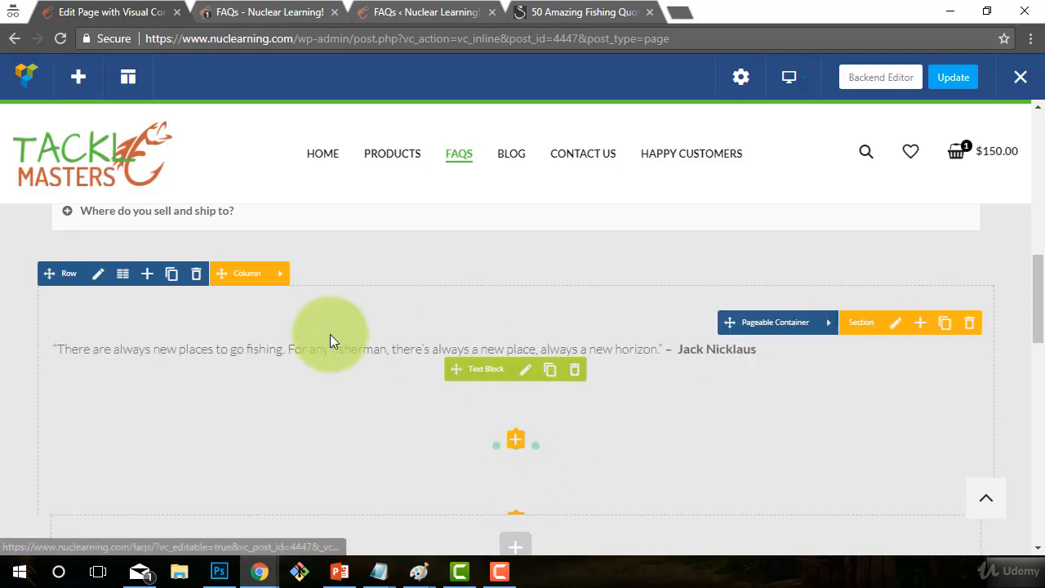
click(524, 371)
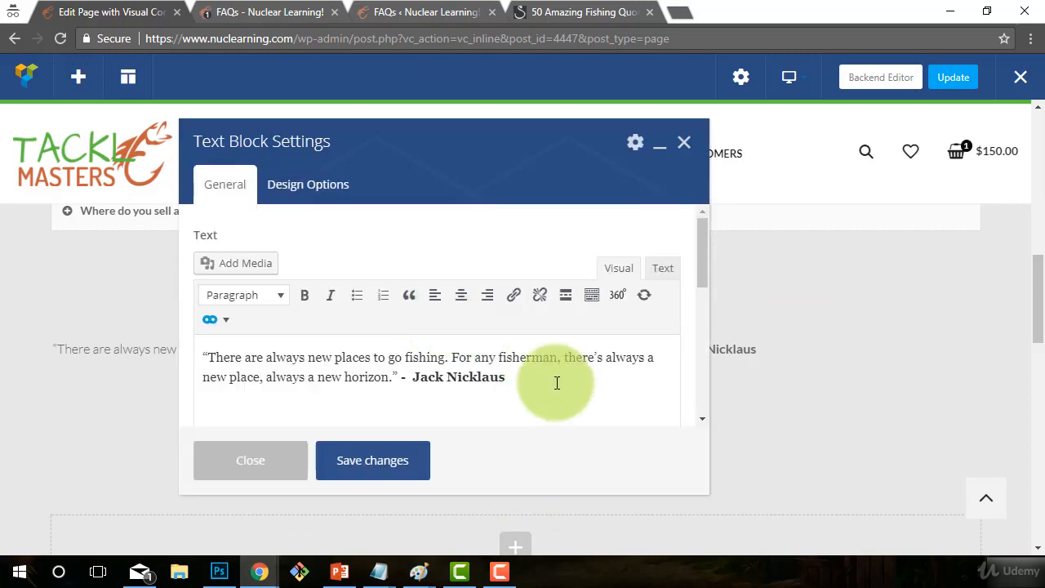
drag(555, 380, 139, 335)
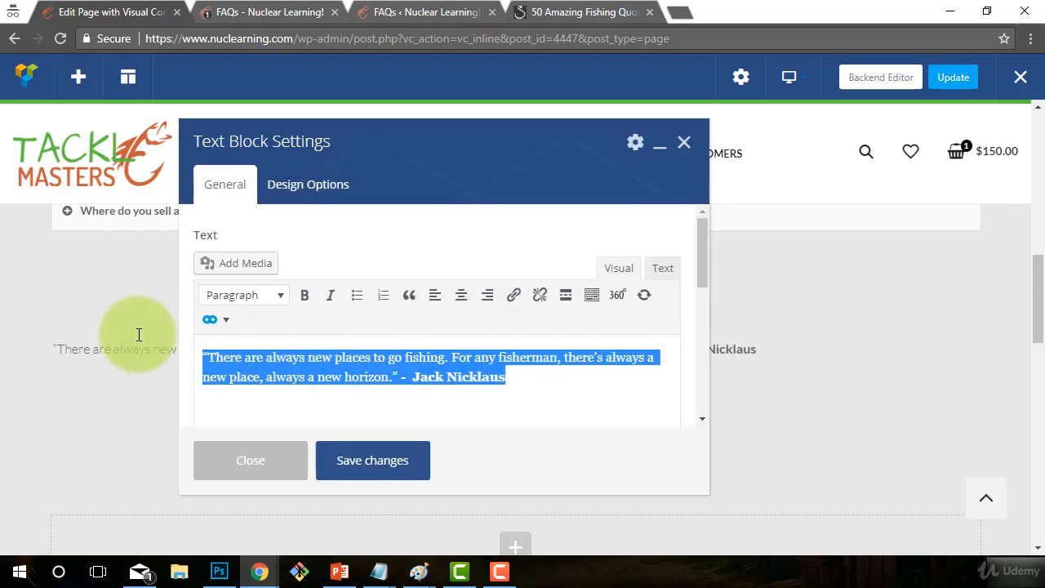
click(463, 297)
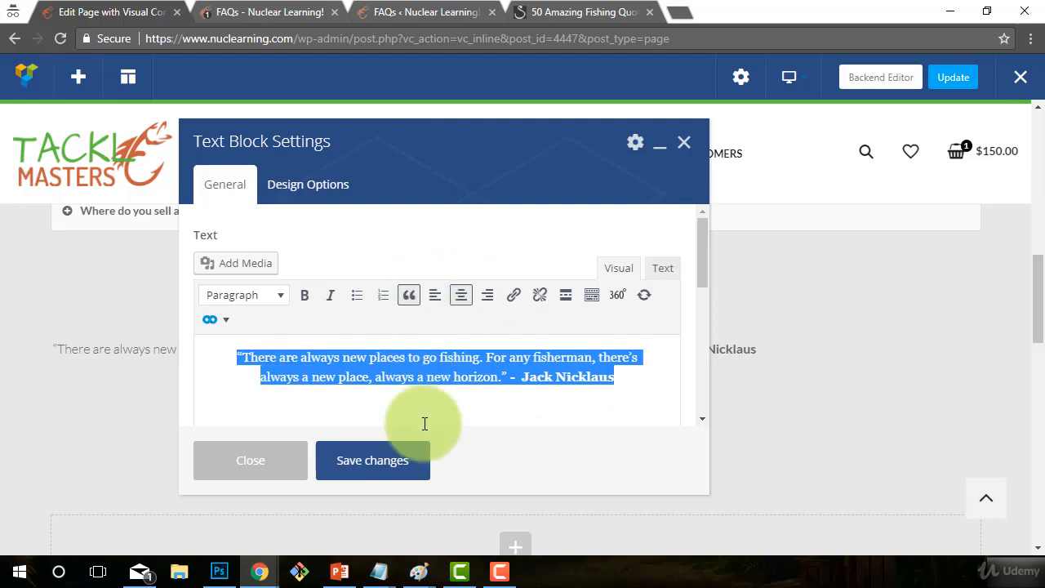
click(401, 460)
click(264, 472)
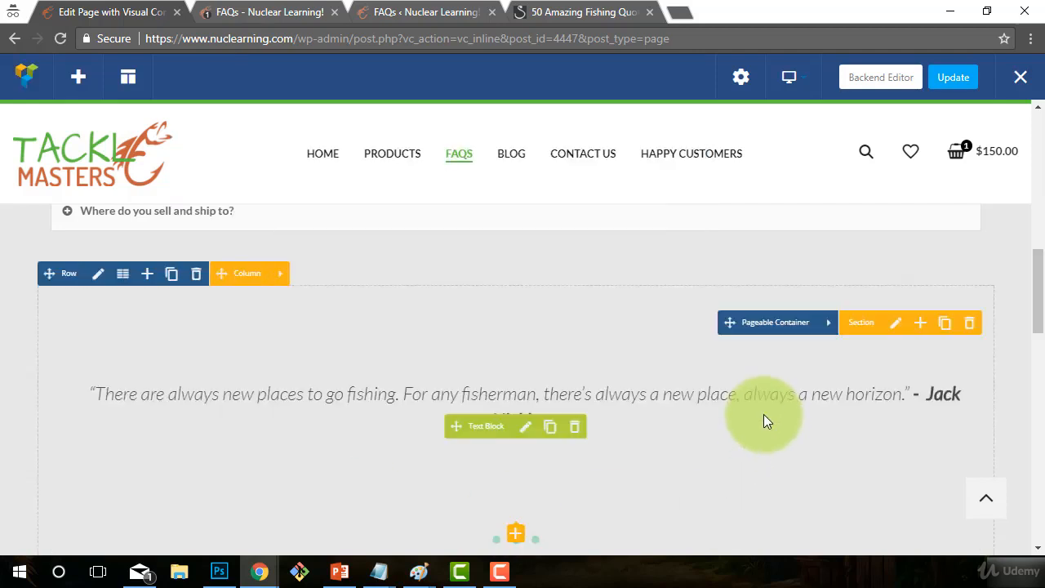
Put the Jack Nicklaus attribution in its own paragraph below the quote and save the text block
scroll(641, 436, down, 1)
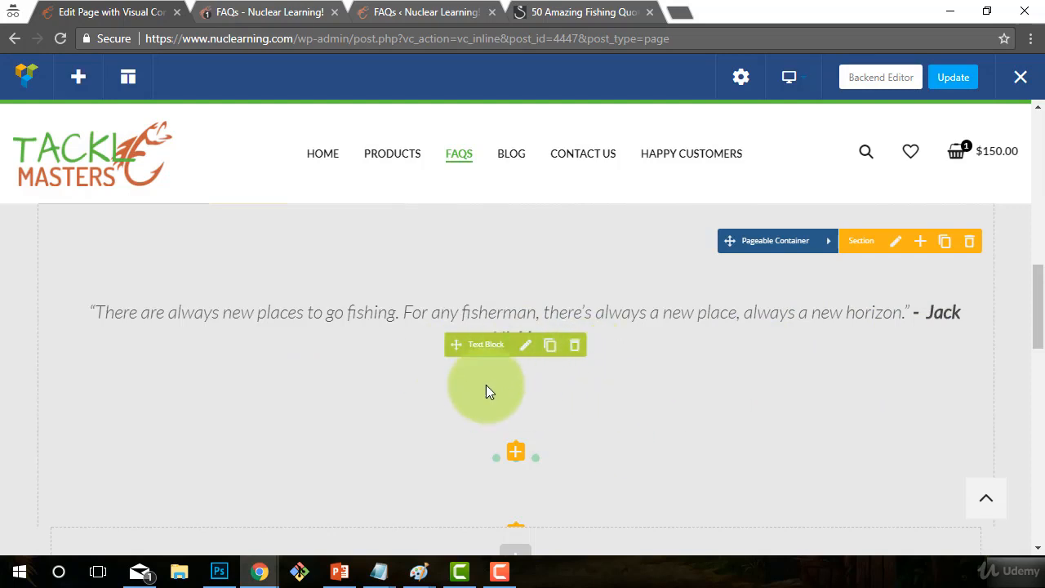
click(525, 344)
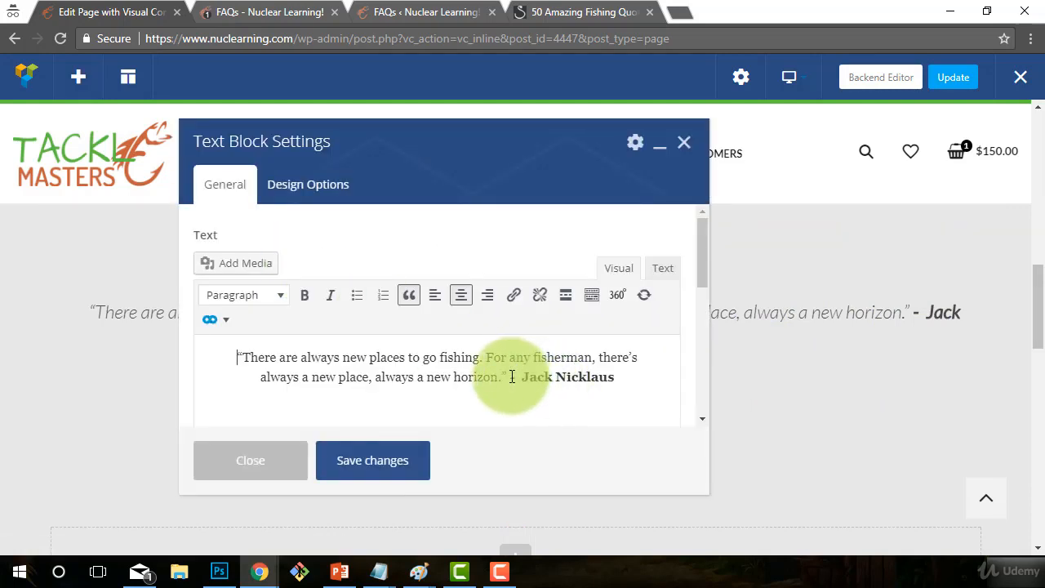
click(508, 369)
key(Return)
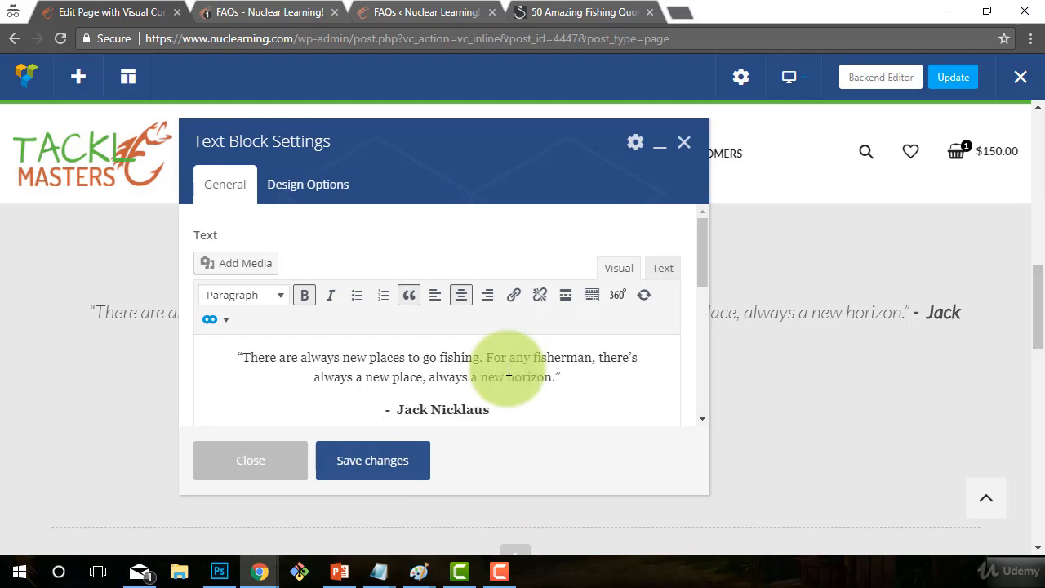
click(420, 470)
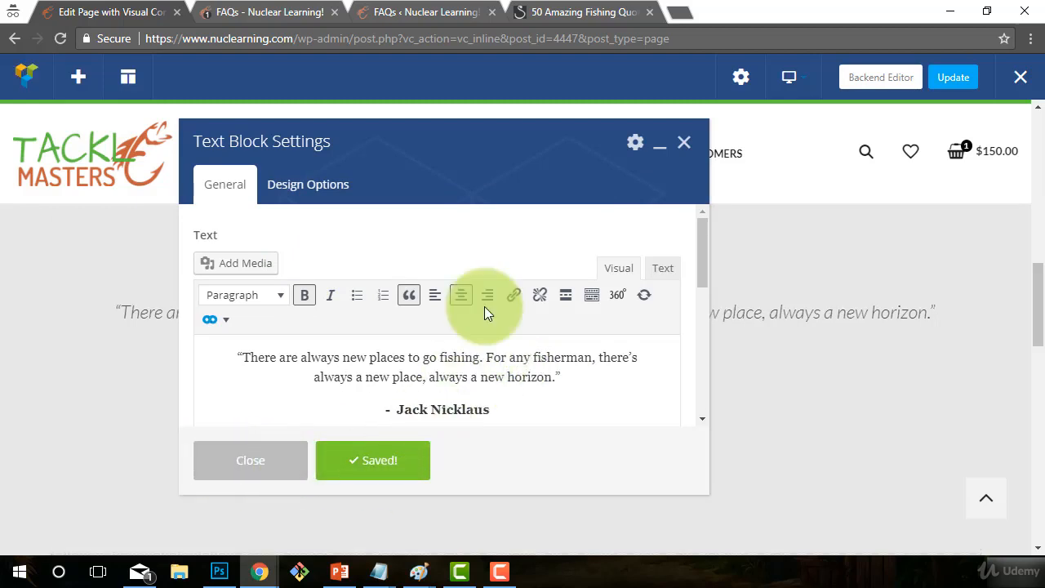
drag(555, 147, 376, 214)
drag(528, 173, 696, 123)
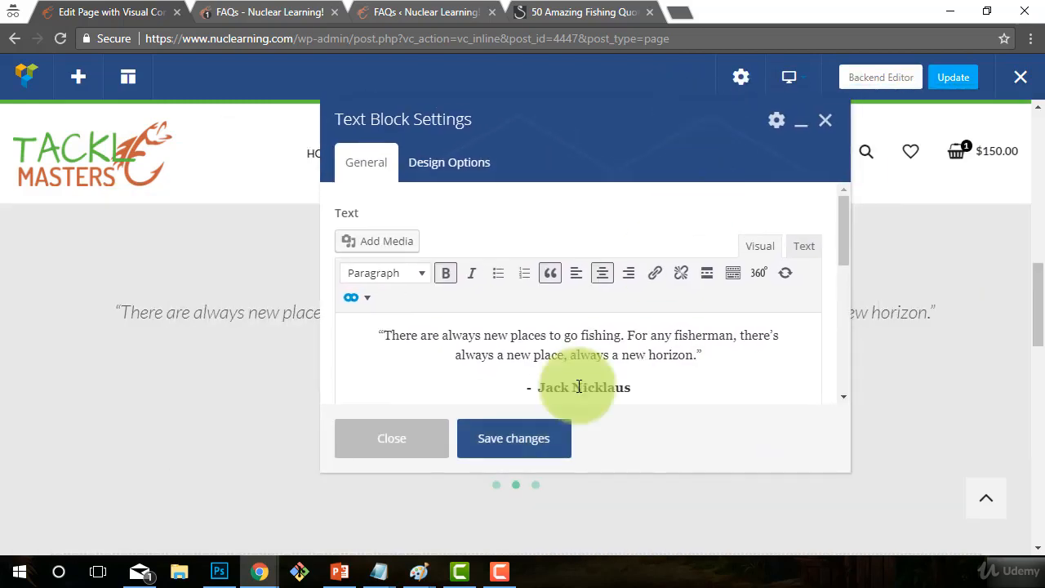
click(376, 448)
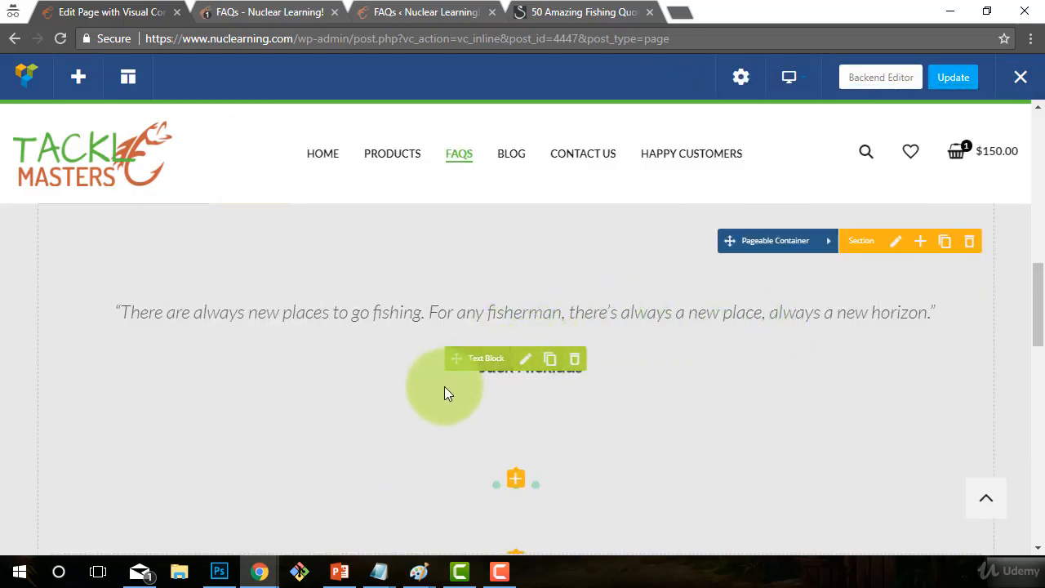
Put the Jack Nicklaus attribution on the line directly below its quote, then save and close the text block settings
click(525, 358)
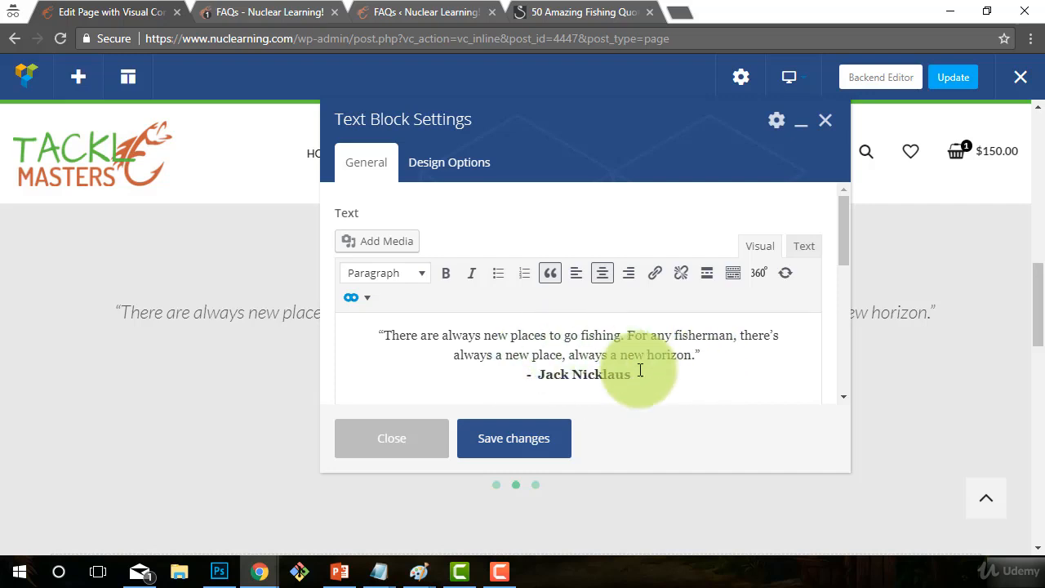
click(529, 440)
click(373, 438)
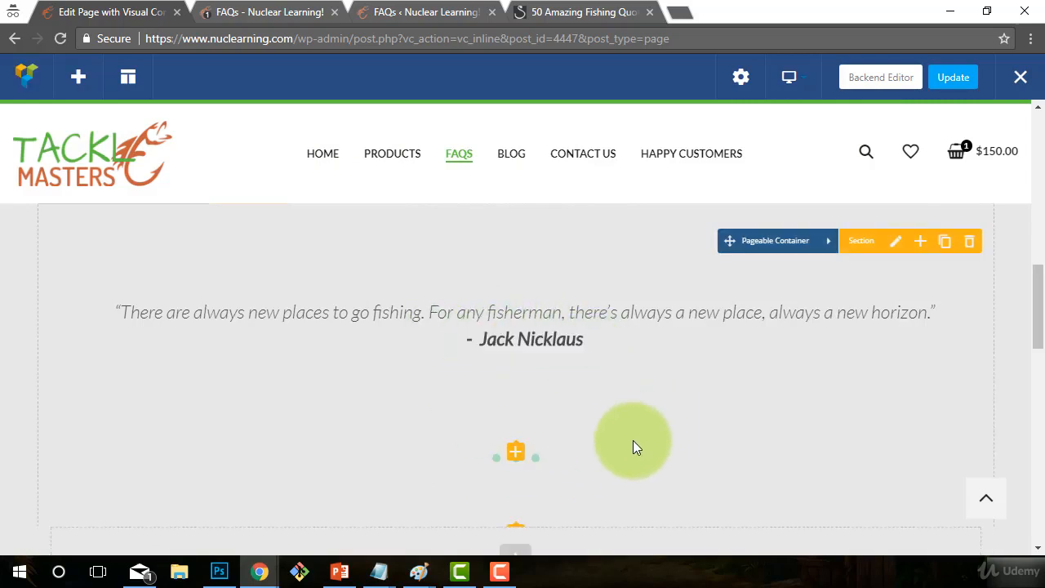
scroll(634, 437, up, 1)
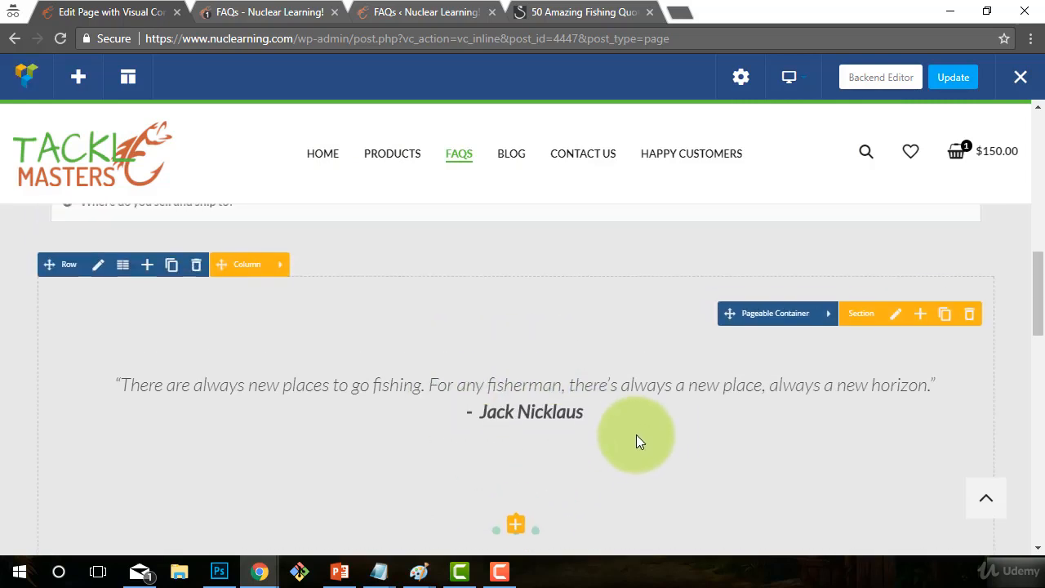
Review the settings of the fly image on the pageable container's third page, then close them
click(515, 533)
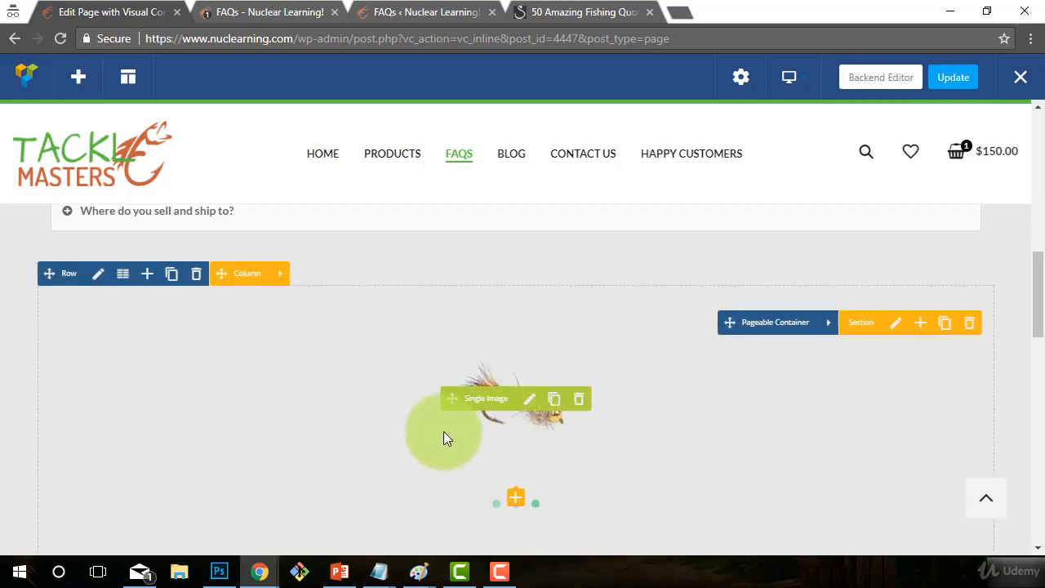
click(529, 400)
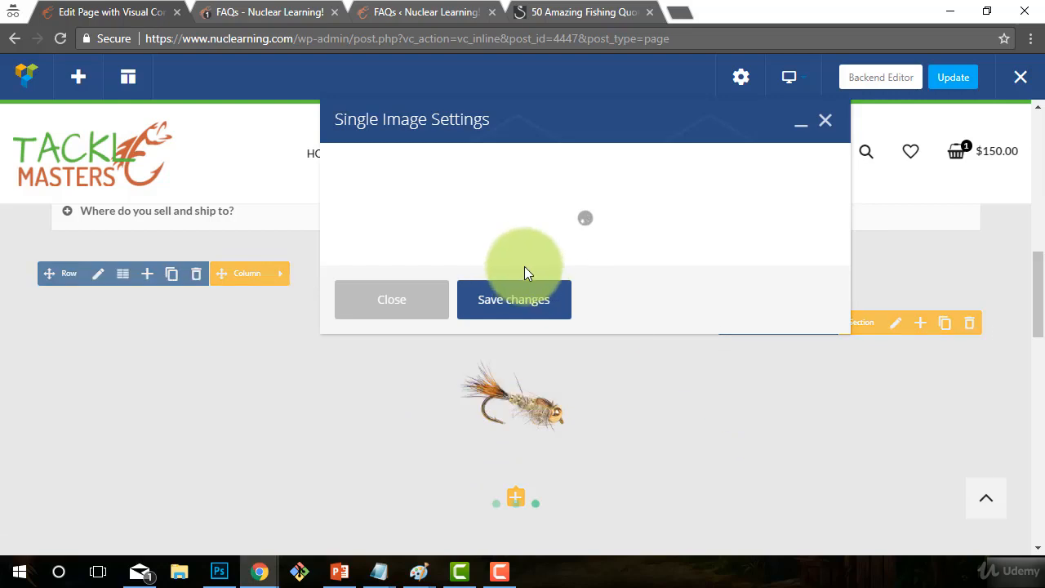
scroll(568, 303, down, 2)
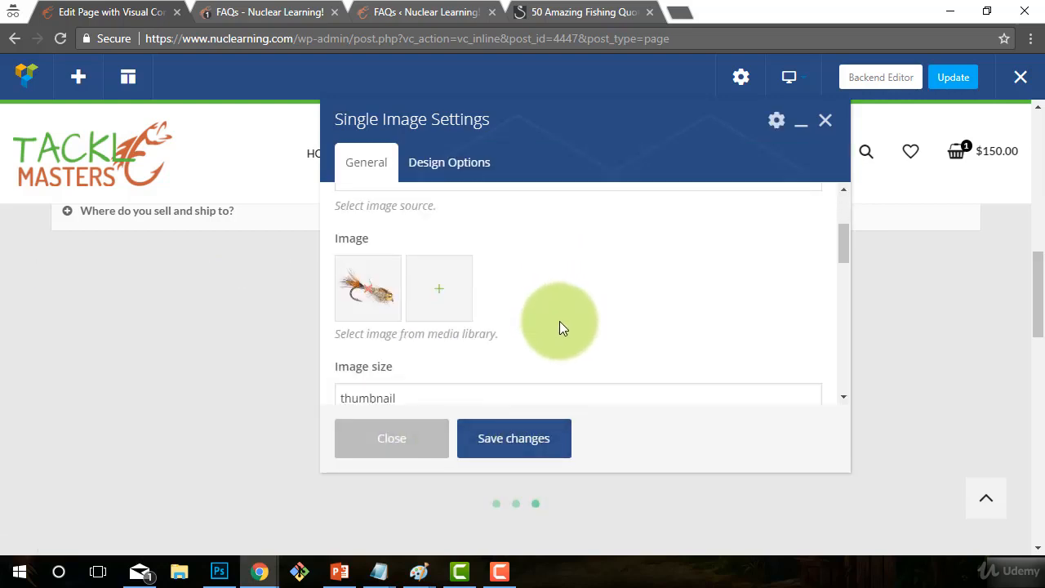
scroll(557, 317, up, 3)
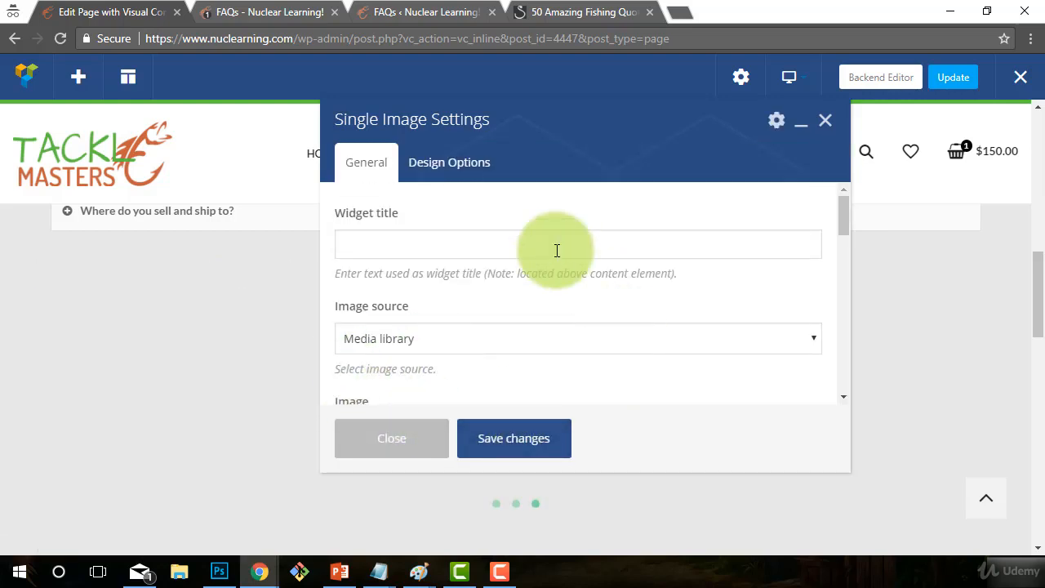
scroll(471, 372, down, 2)
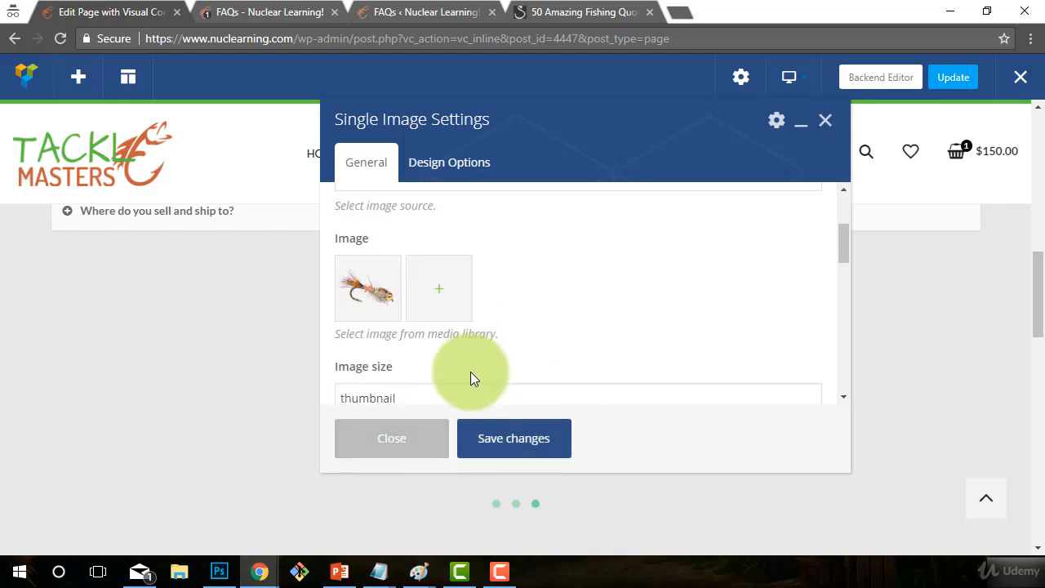
click(425, 441)
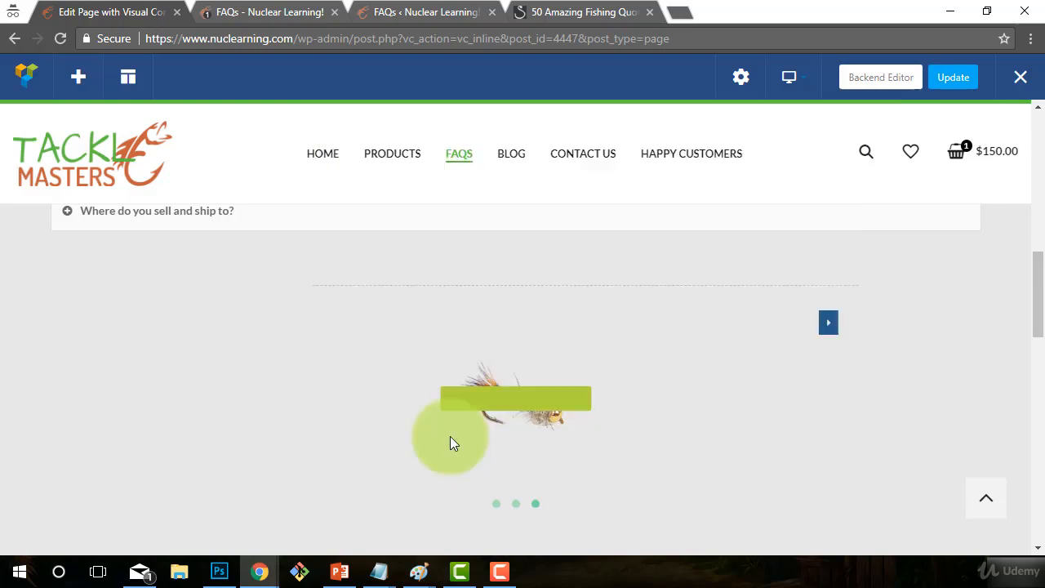
Page through the pageable container's sections and return to the Herbert Hoover quote
click(498, 504)
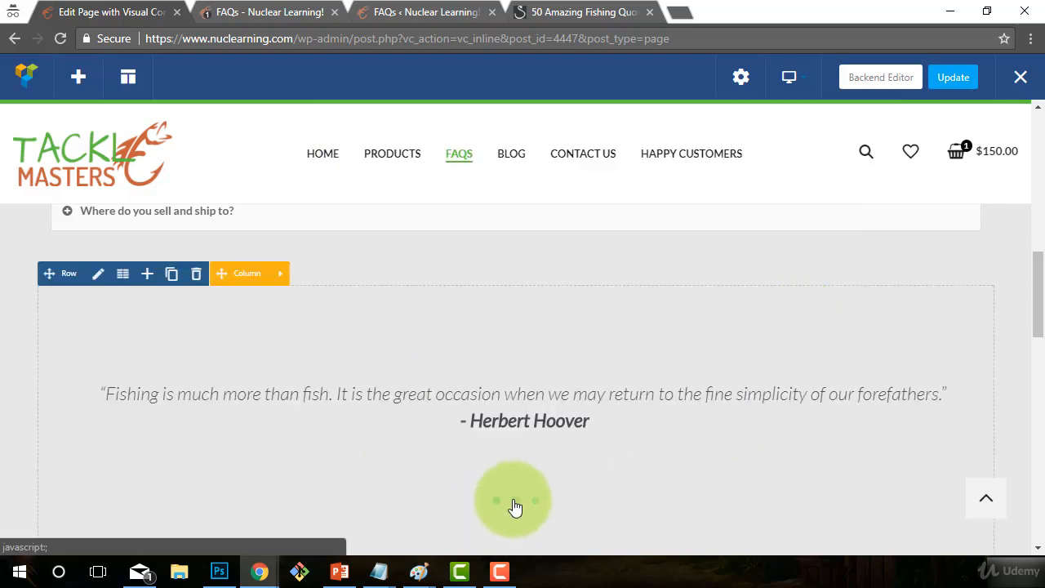
click(534, 503)
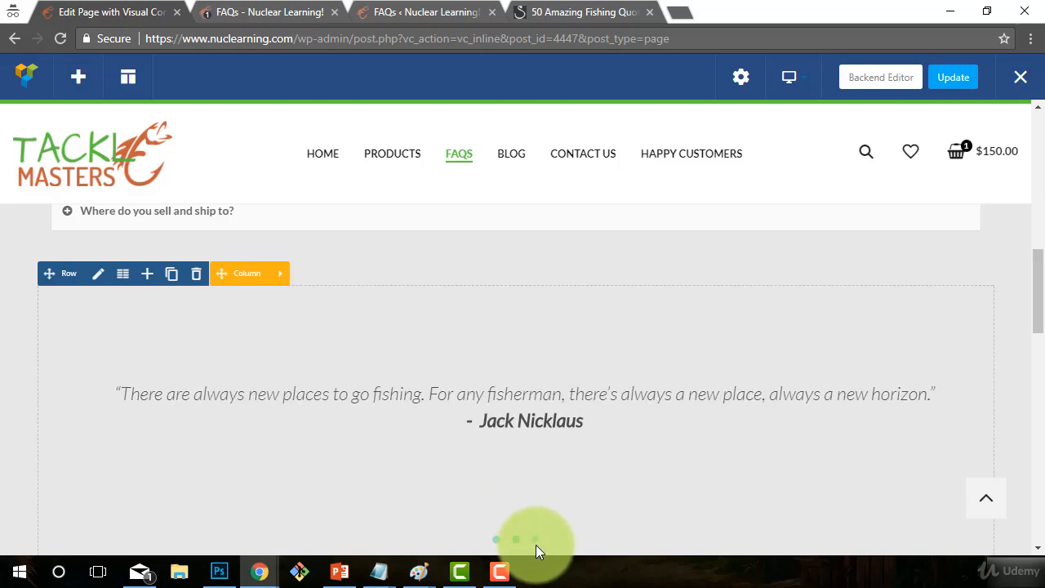
click(496, 539)
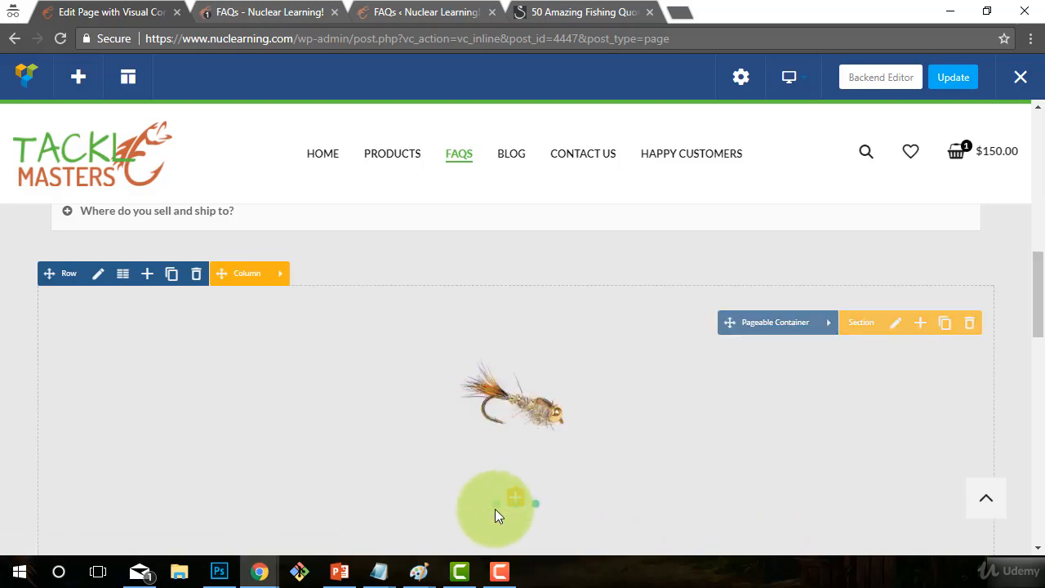
click(495, 505)
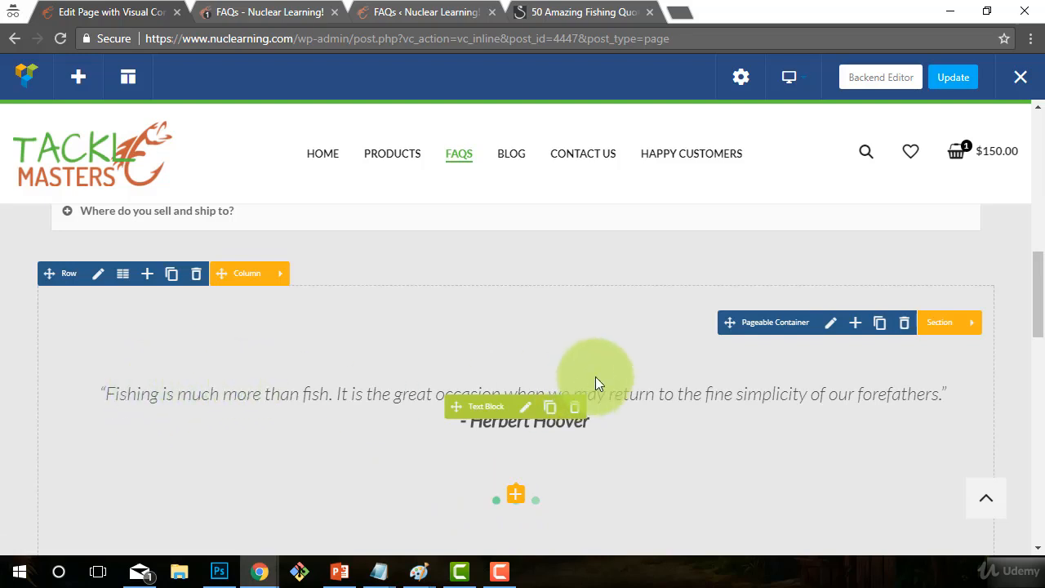
scroll(646, 385, down, 1)
scroll(363, 383, up, 2)
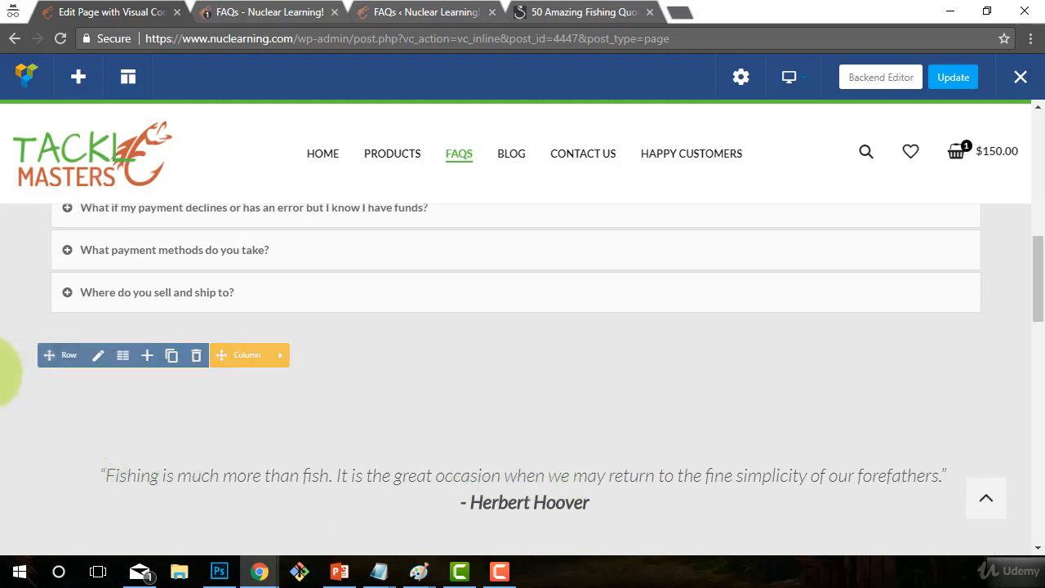
Give the quote row an orange background colour in its design options and save the change
click(98, 355)
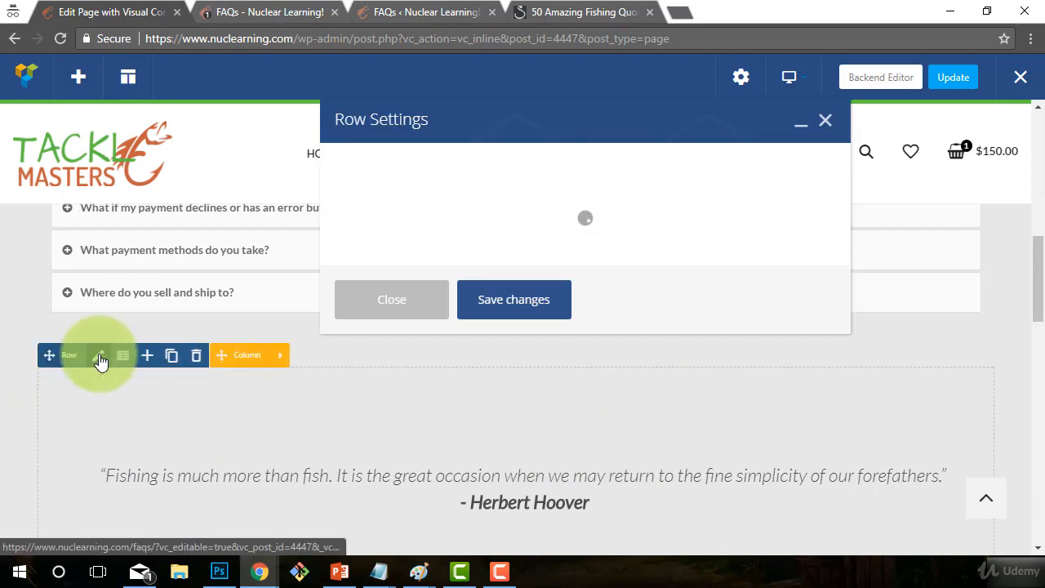
scroll(569, 245, down, 1)
scroll(569, 255, down, 5)
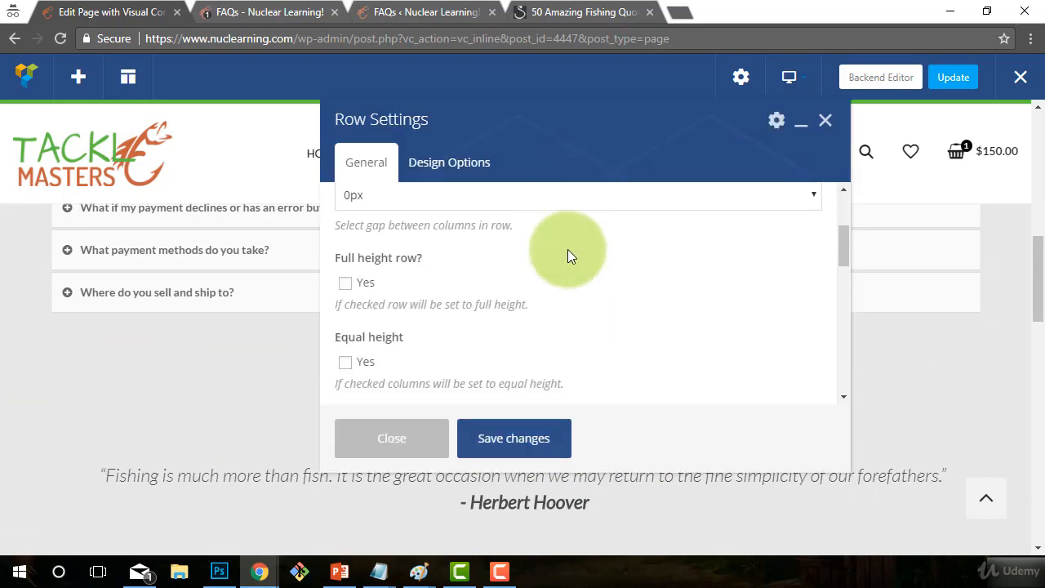
click(457, 163)
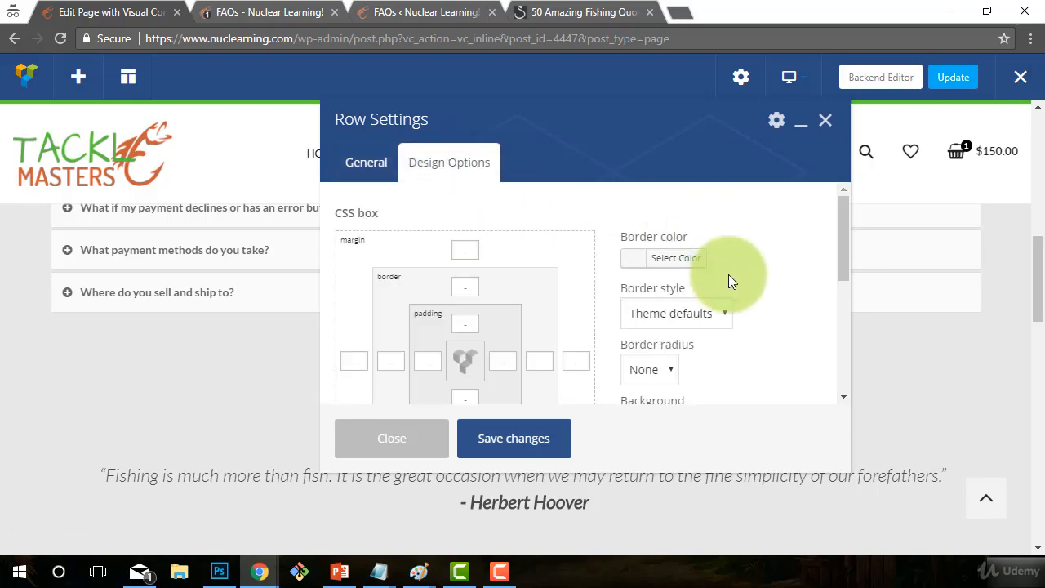
scroll(729, 277, down, 3)
scroll(728, 274, down, 1)
click(668, 259)
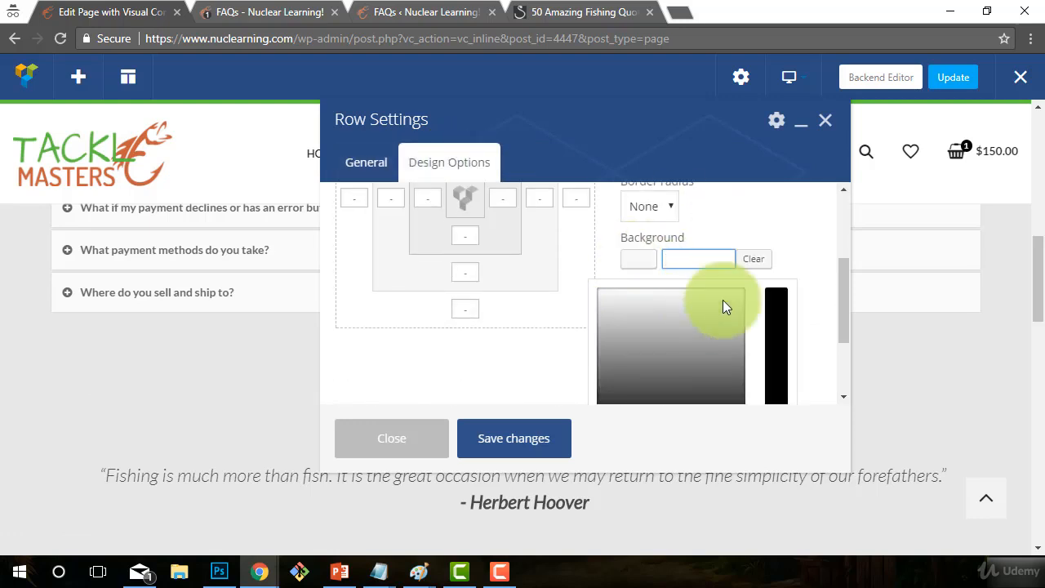
scroll(758, 382, down, 2)
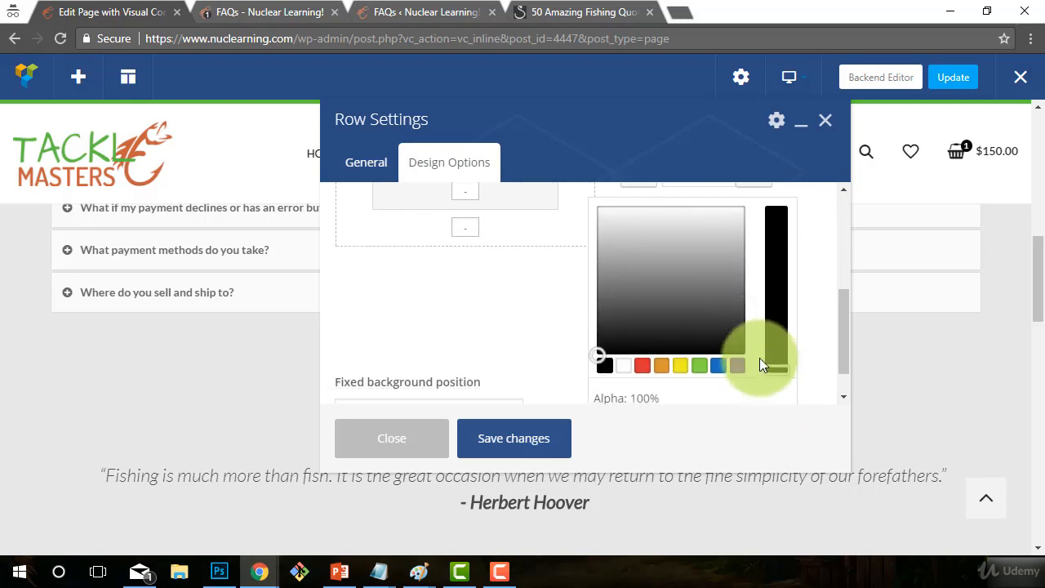
click(643, 366)
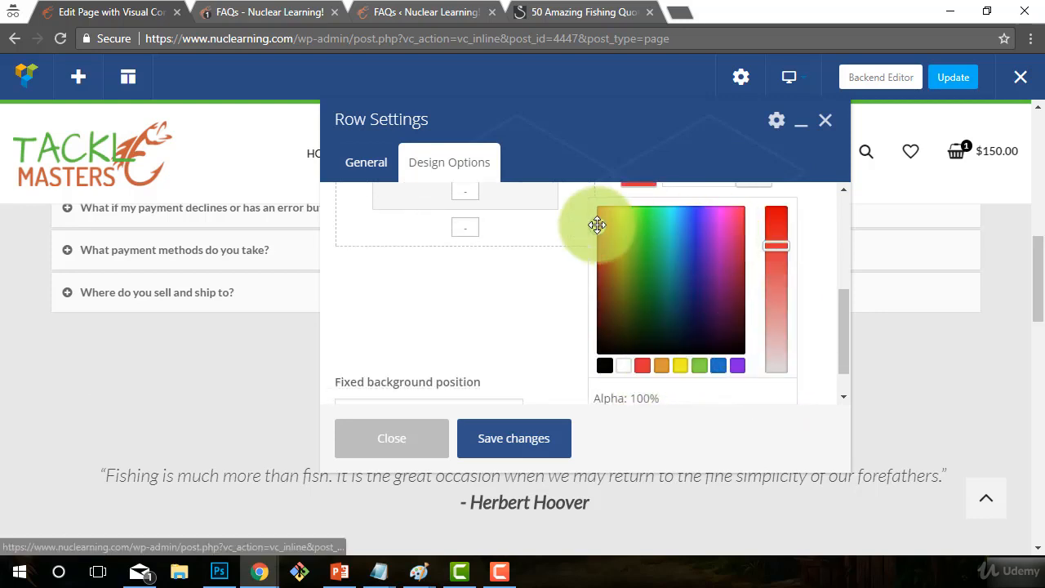
drag(597, 224, 609, 232)
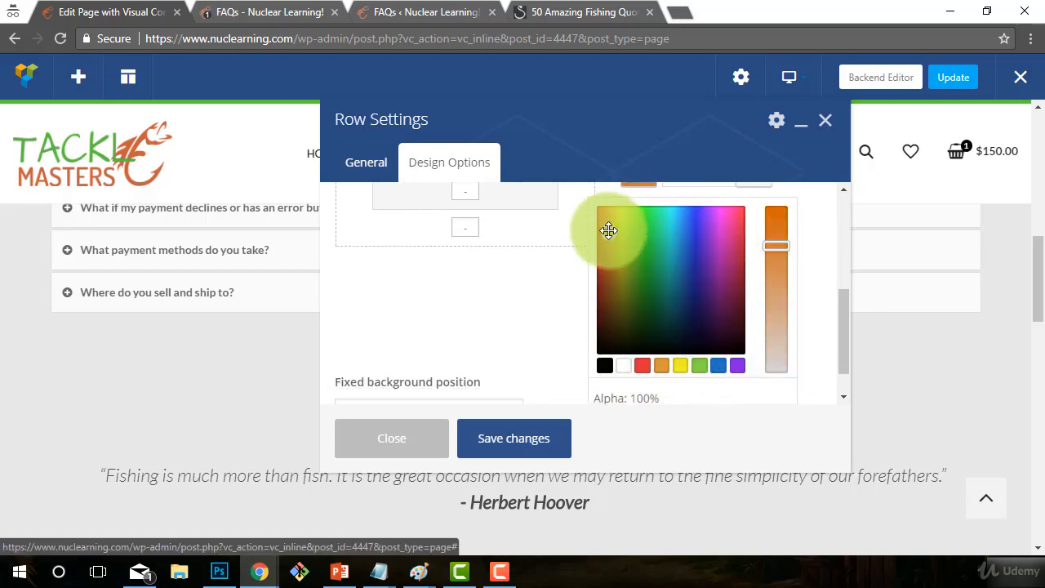
drag(780, 245, 783, 219)
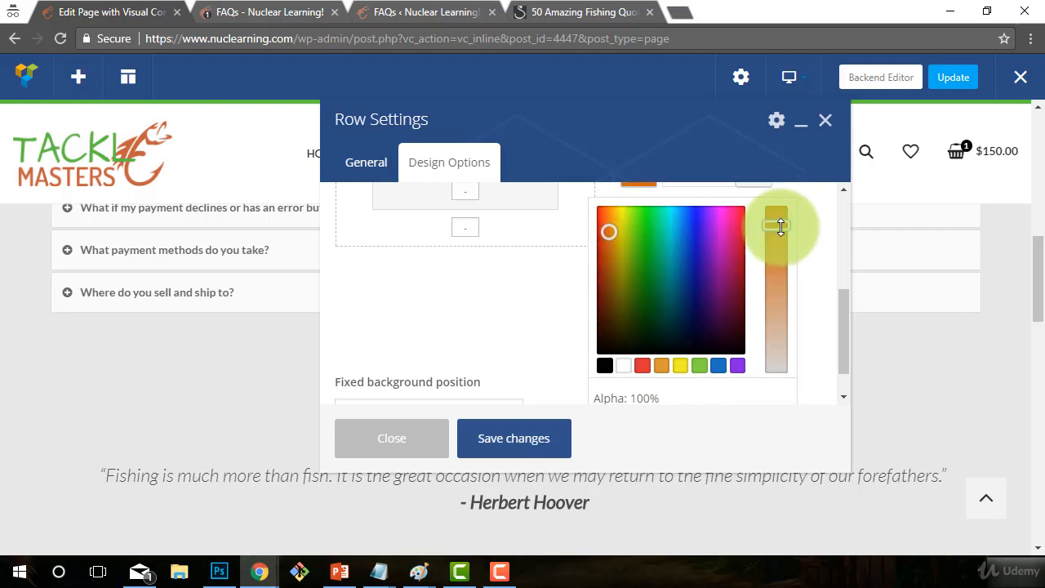
click(515, 434)
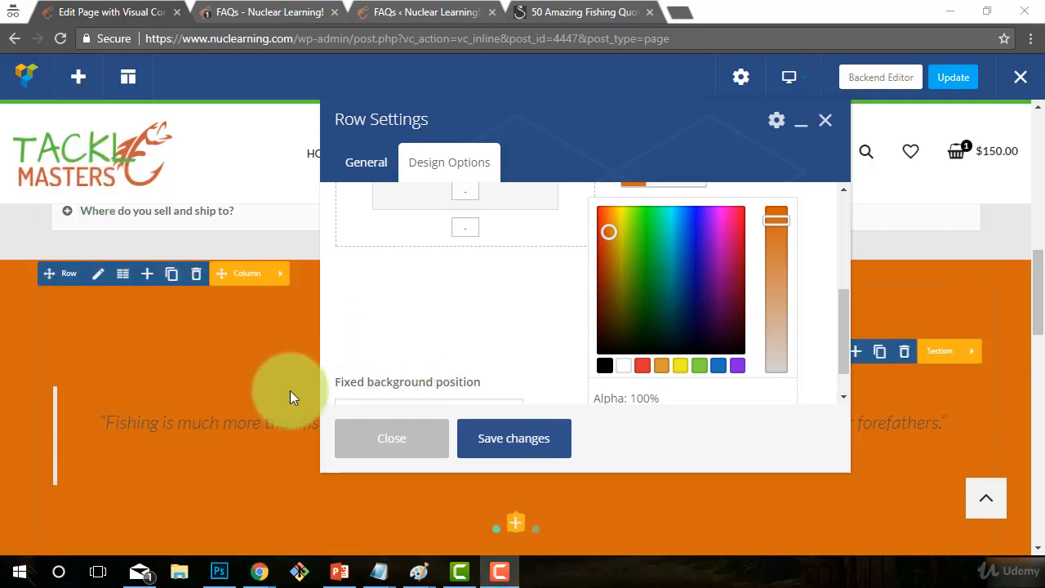
Set the quote row's background colour to #ca5026, save the change and close the row settings
scroll(680, 261, up, 3)
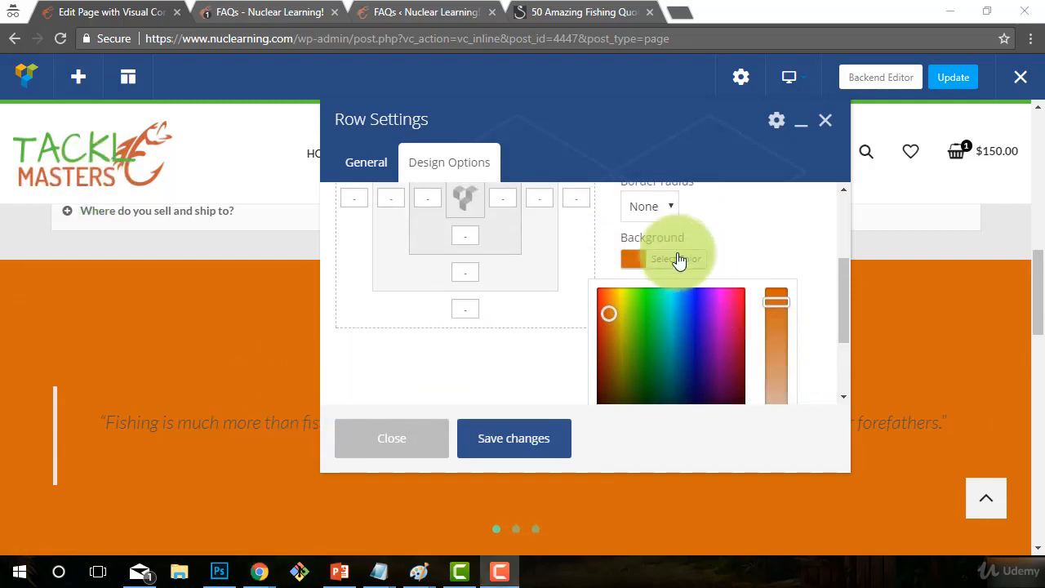
scroll(644, 326, down, 2)
click(630, 248)
click(633, 257)
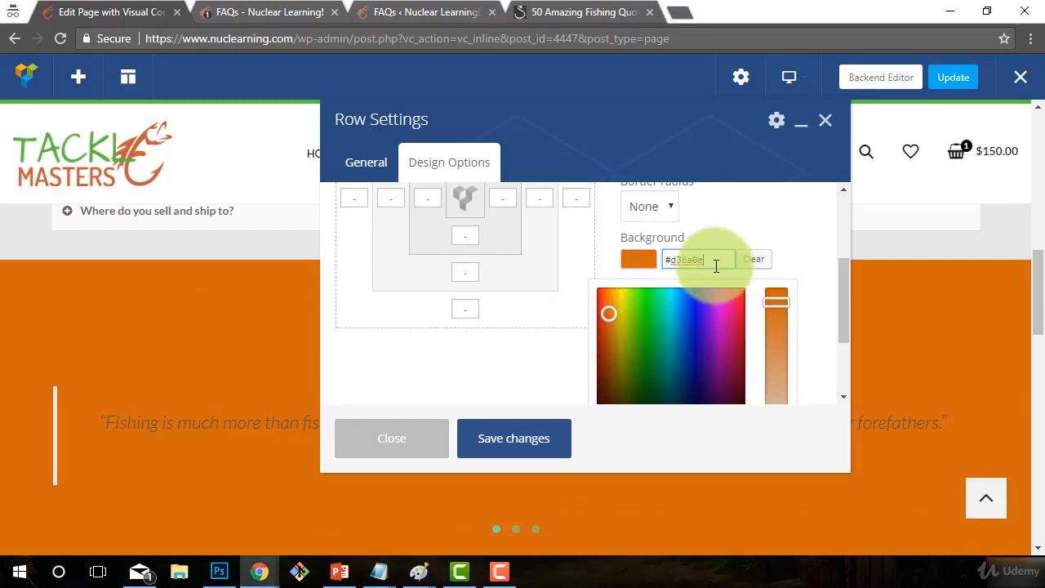
drag(718, 260, 672, 259)
text(ca5026)
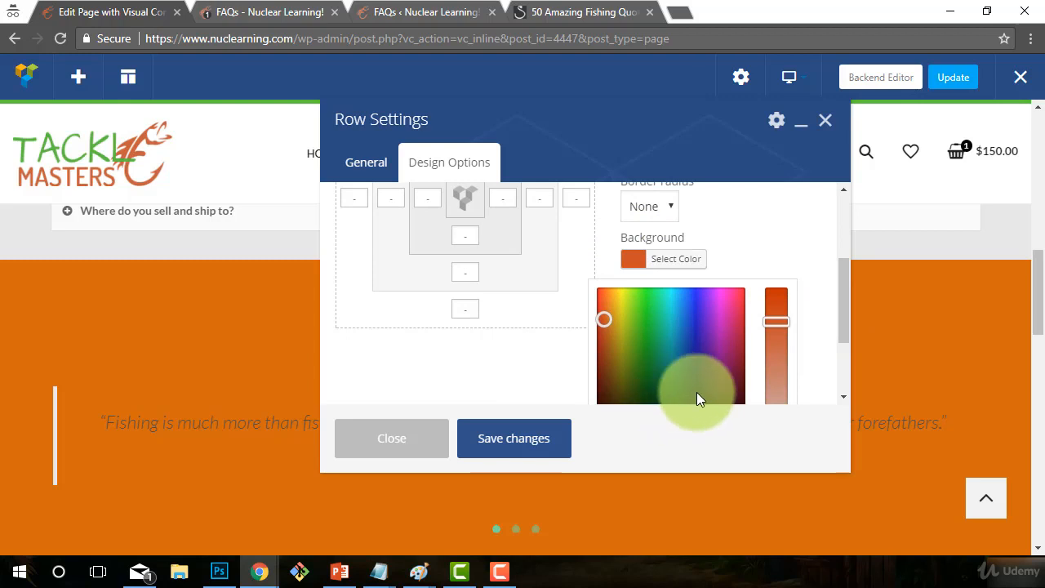
click(540, 446)
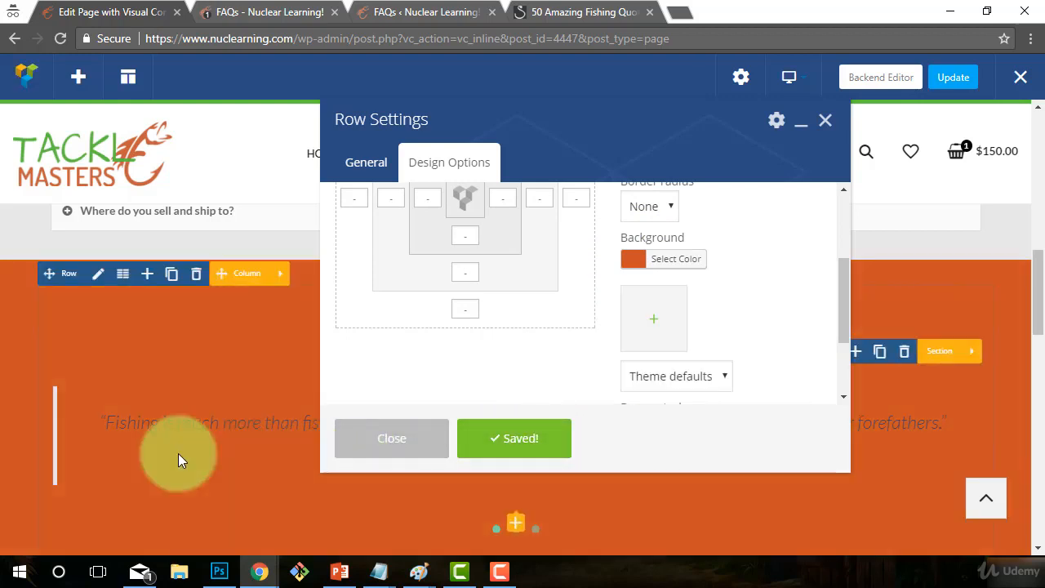
scroll(71, 449, down, 1)
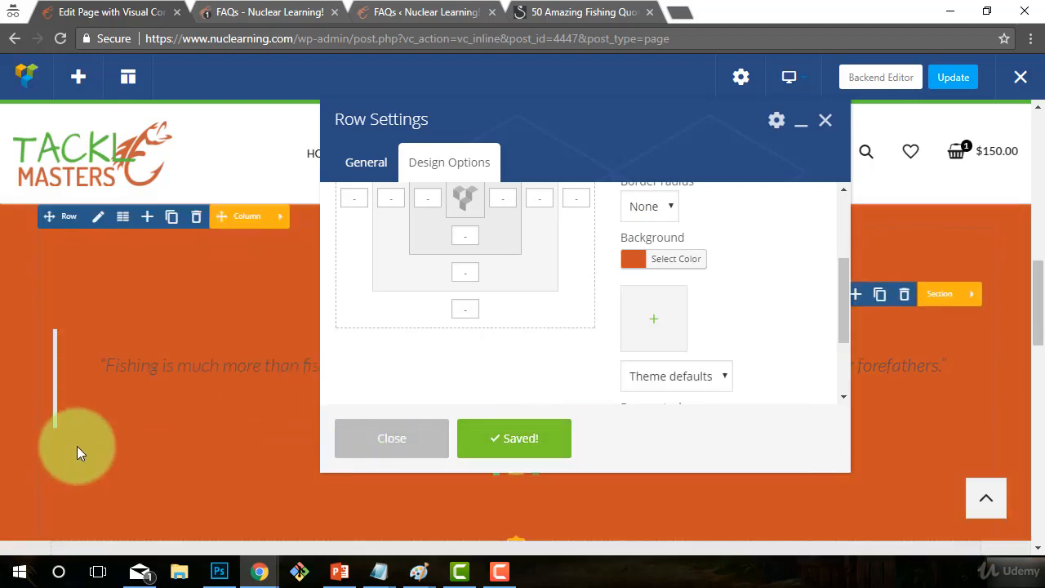
click(403, 449)
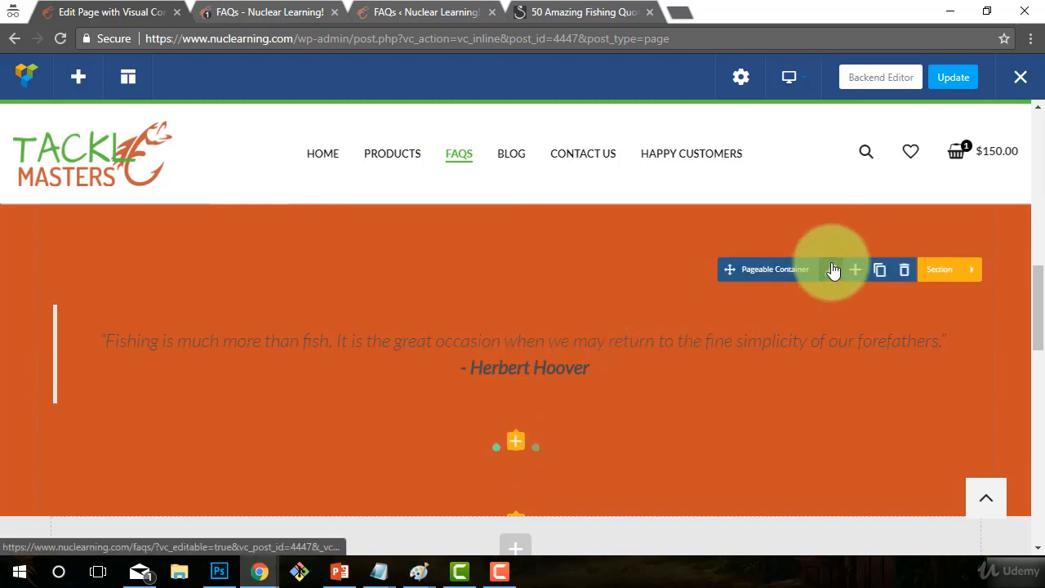
Set the pageable container's pagination colour to White and save its settings
click(830, 269)
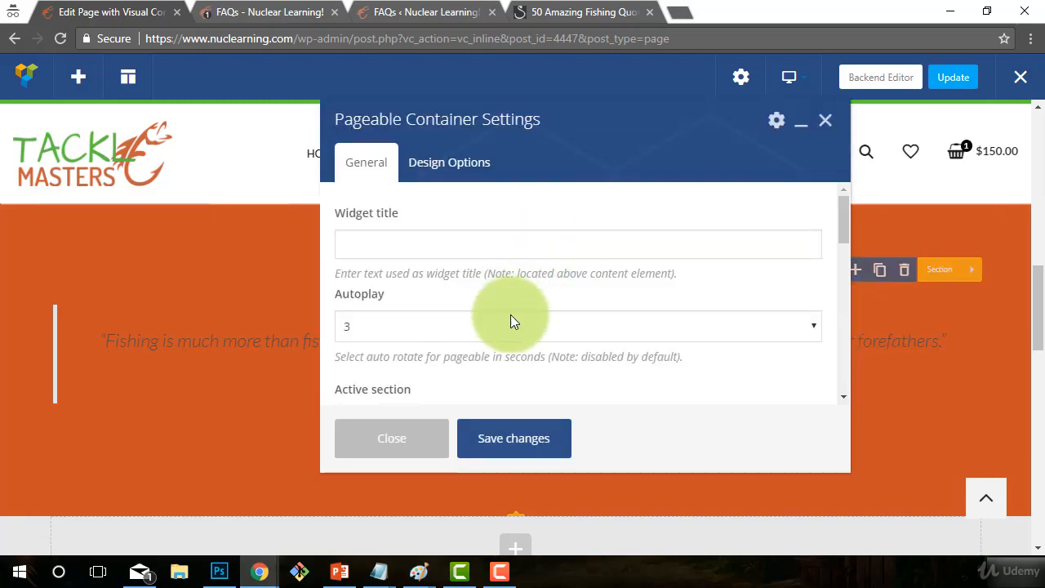
scroll(511, 318, down, 4)
scroll(510, 314, down, 1)
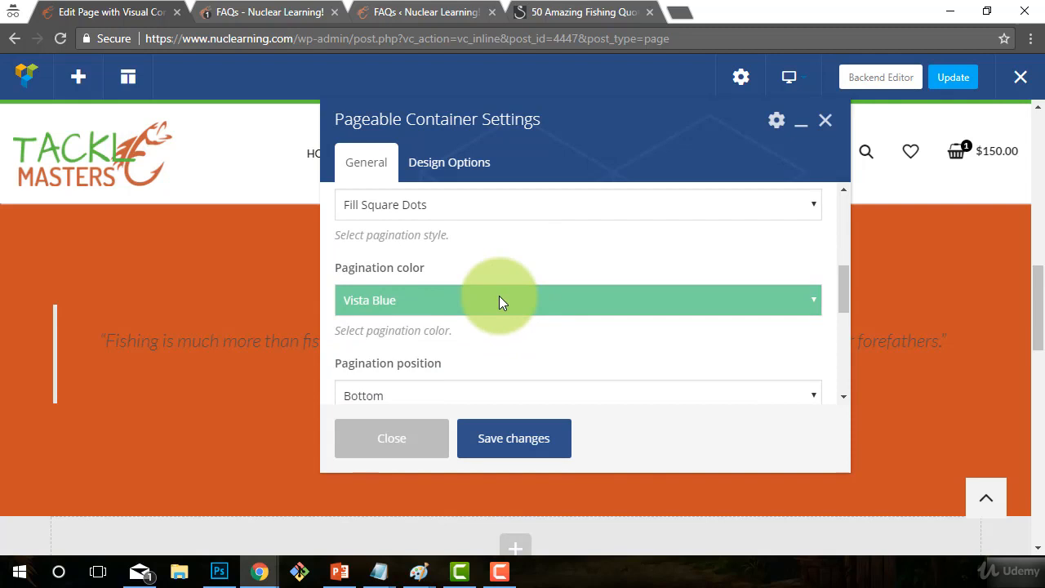
click(499, 298)
click(430, 276)
click(518, 438)
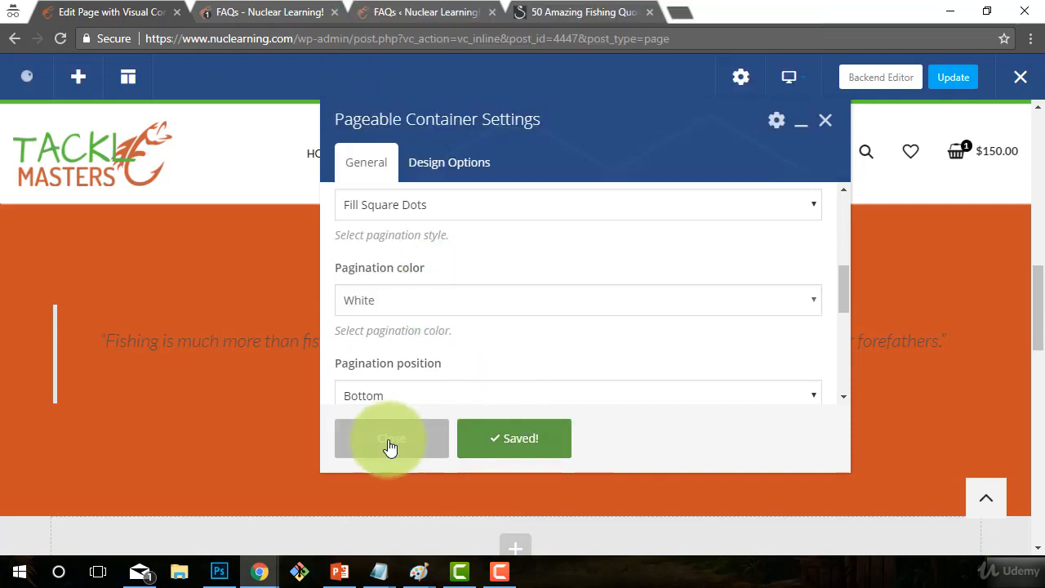
Open the Herbert Hoover quote's text block settings and examine its general options for a way to style the text
scroll(585, 422, up, 1)
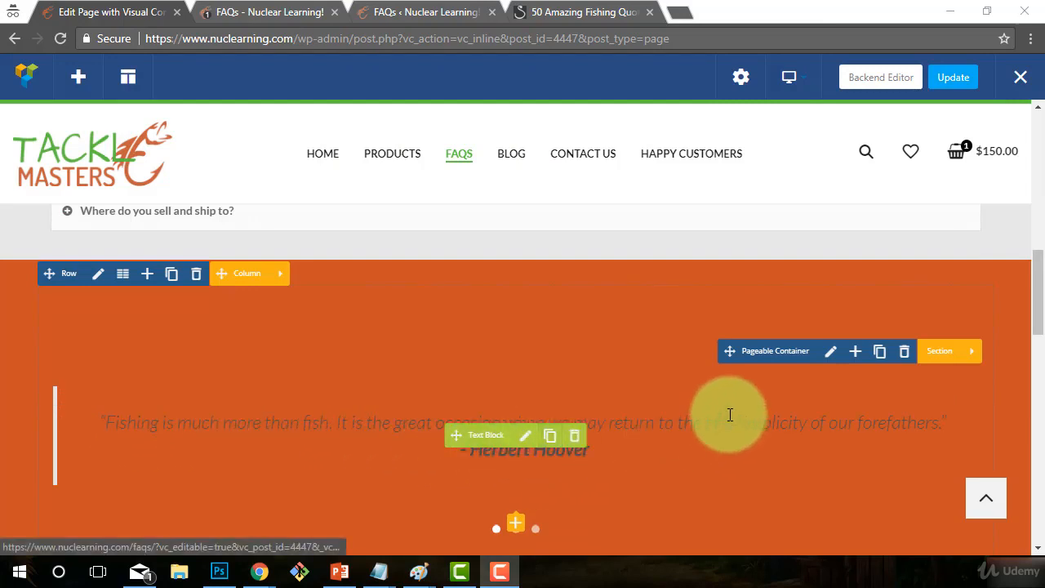
click(525, 436)
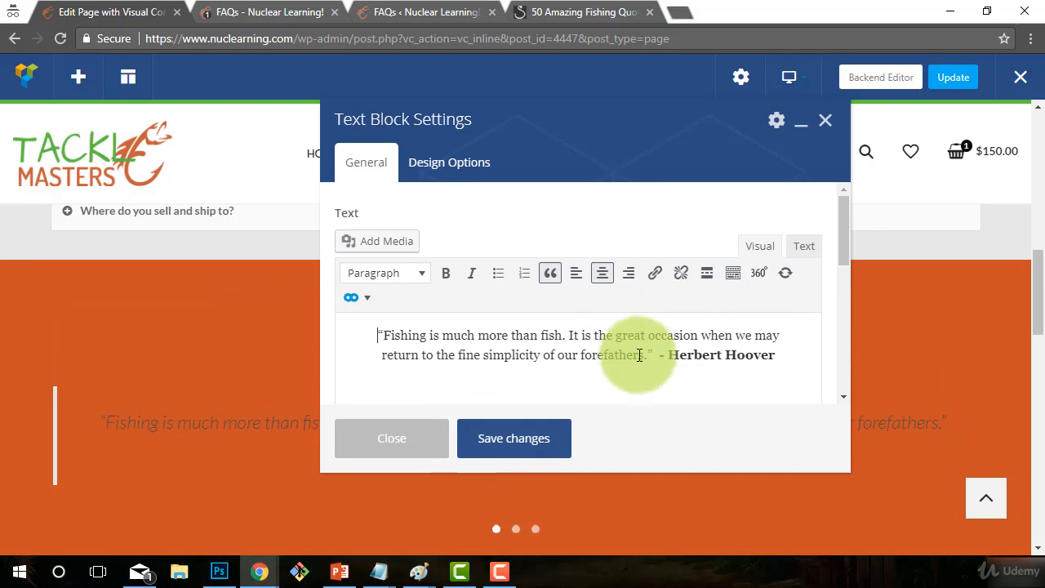
scroll(707, 403, down, 8)
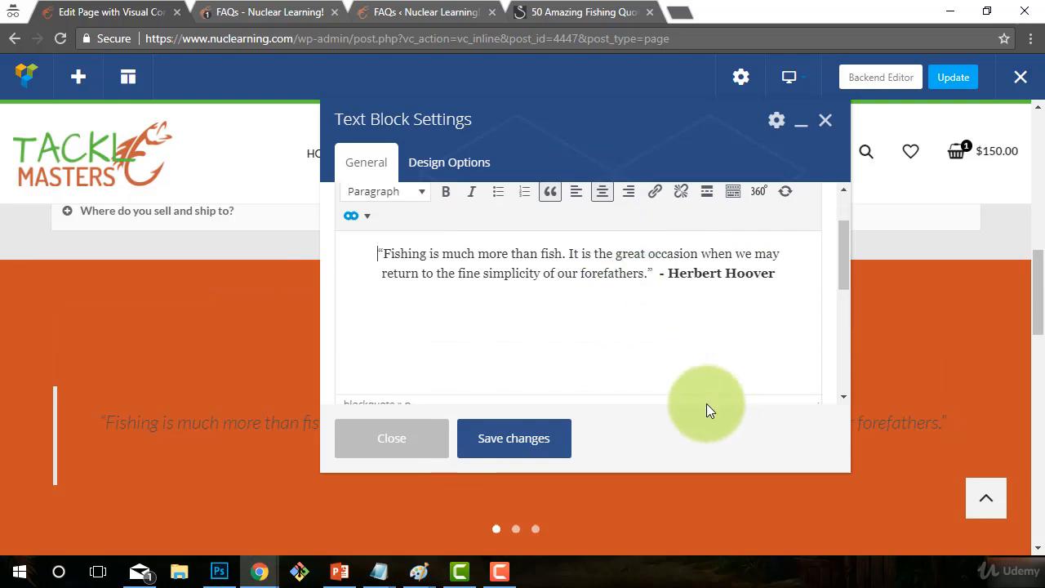
scroll(699, 405, down, 2)
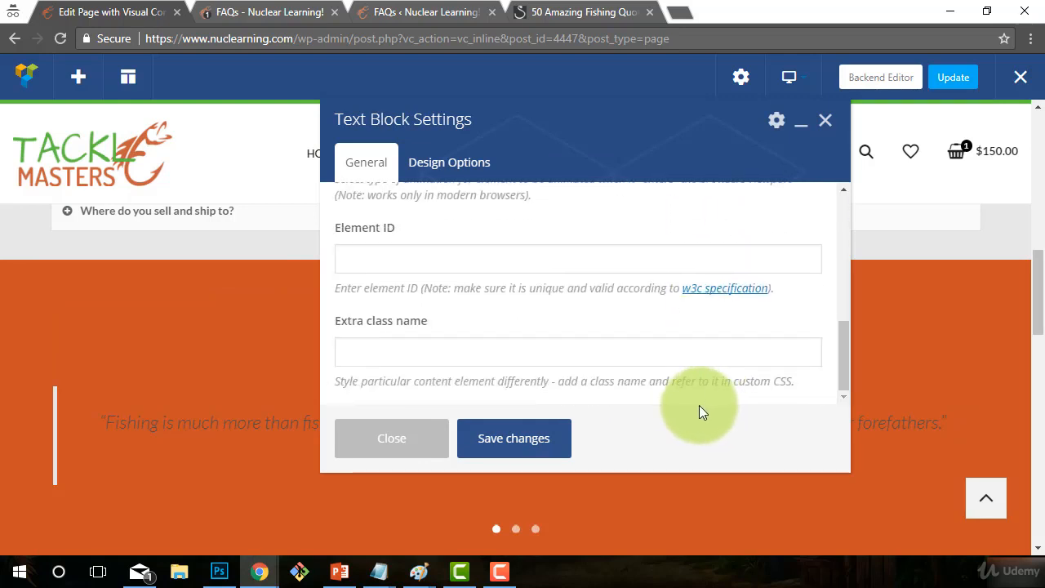
scroll(699, 404, up, 10)
scroll(665, 384, down, 8)
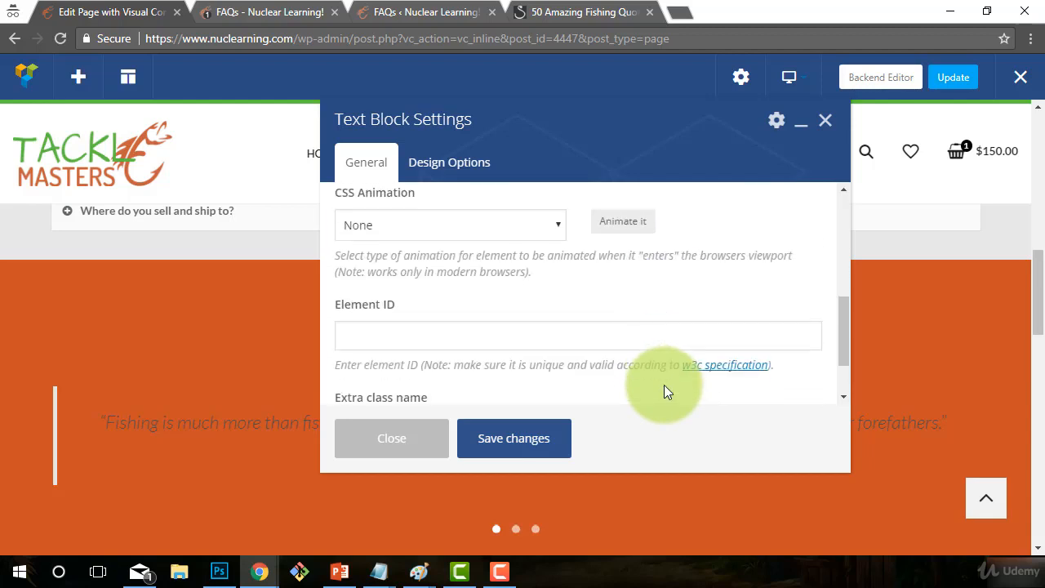
scroll(404, 349, down, 1)
click(346, 351)
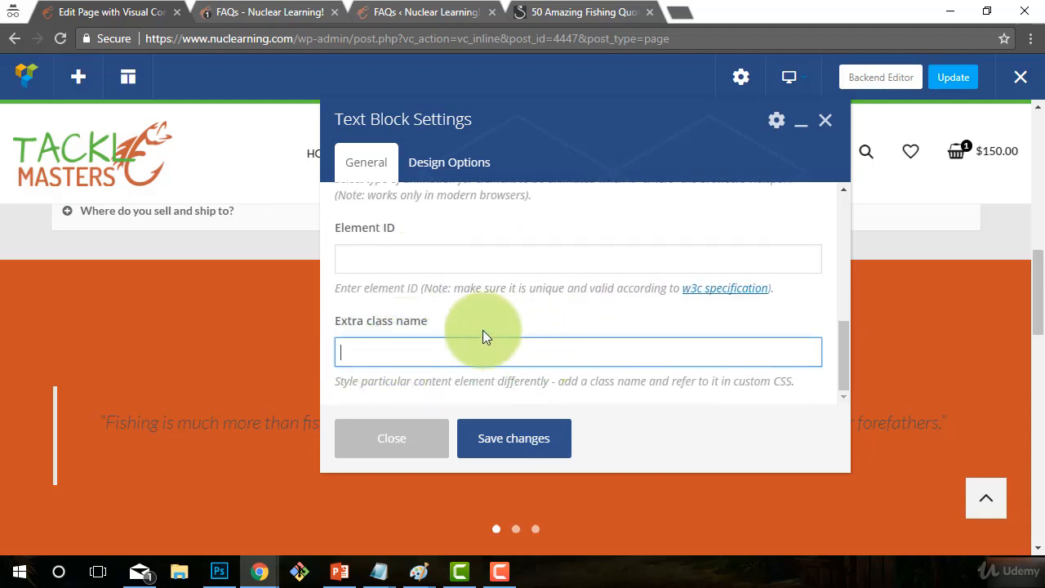
scroll(483, 343, up, 9)
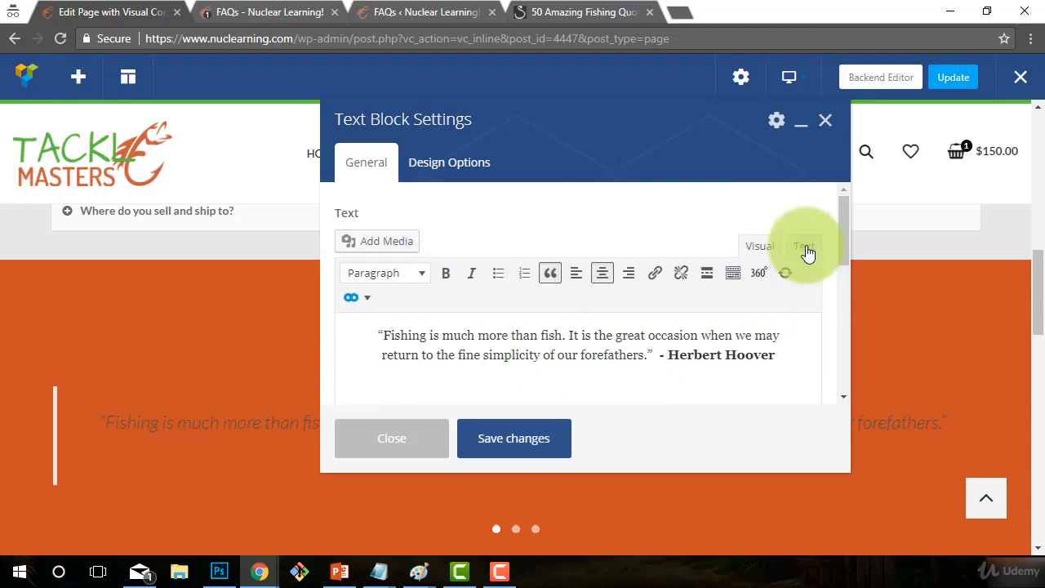
Add color:white; to the paragraph style in the Herbert Hoover quote's HTML, save the change and close the settings
click(804, 247)
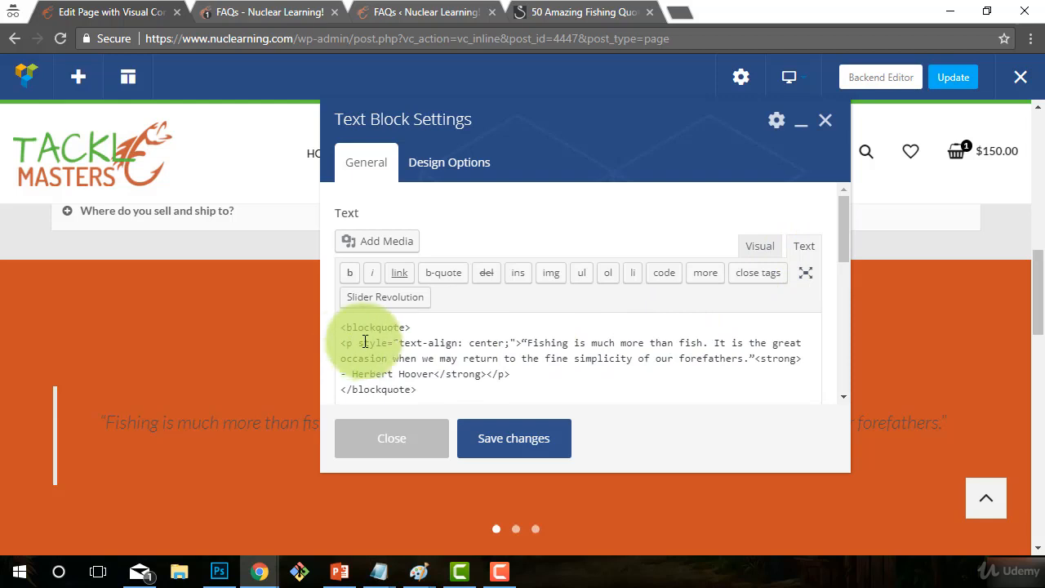
drag(359, 344, 513, 343)
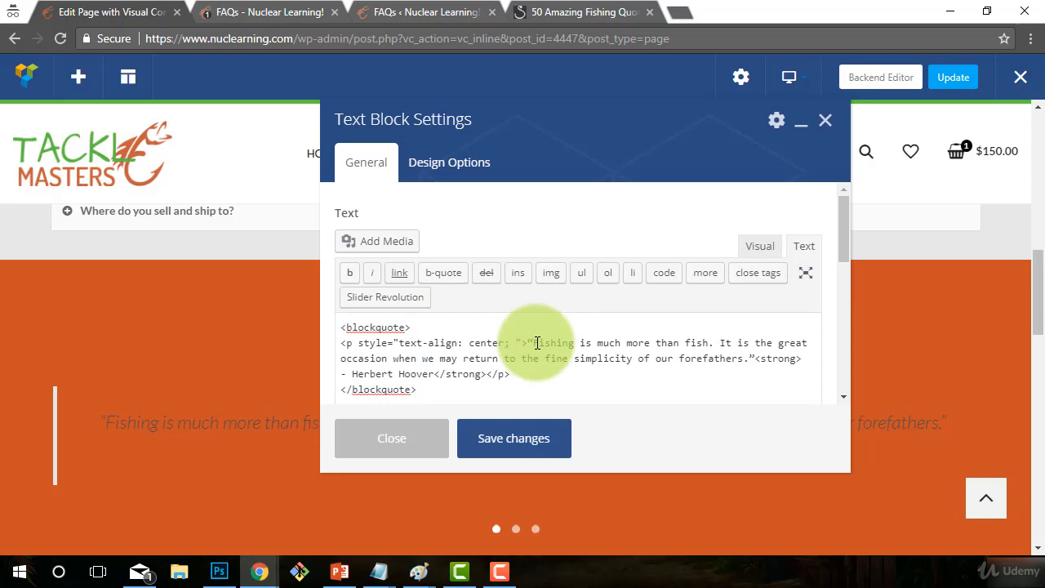
text(color:wh)
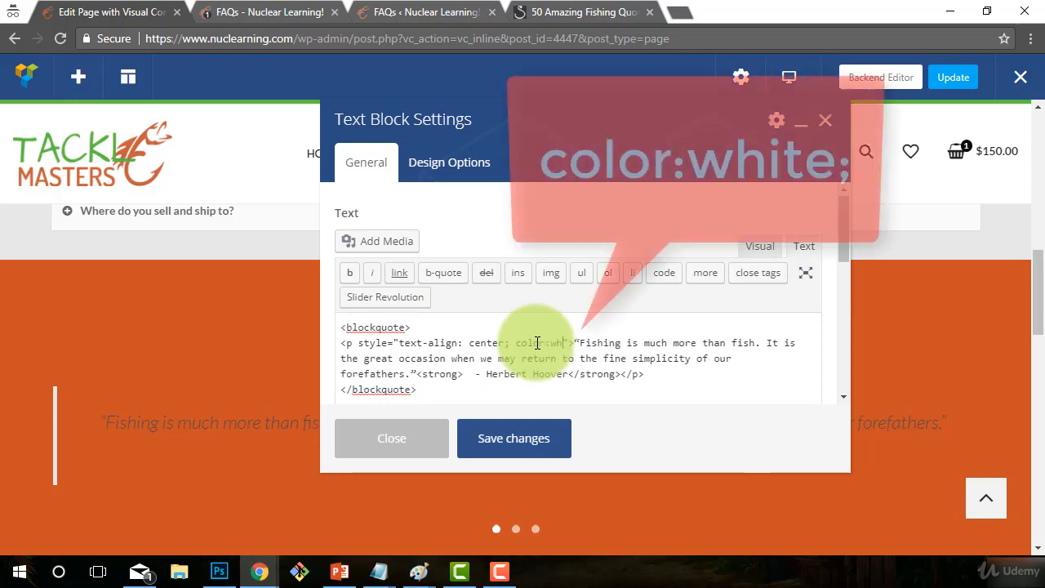
text(ite)
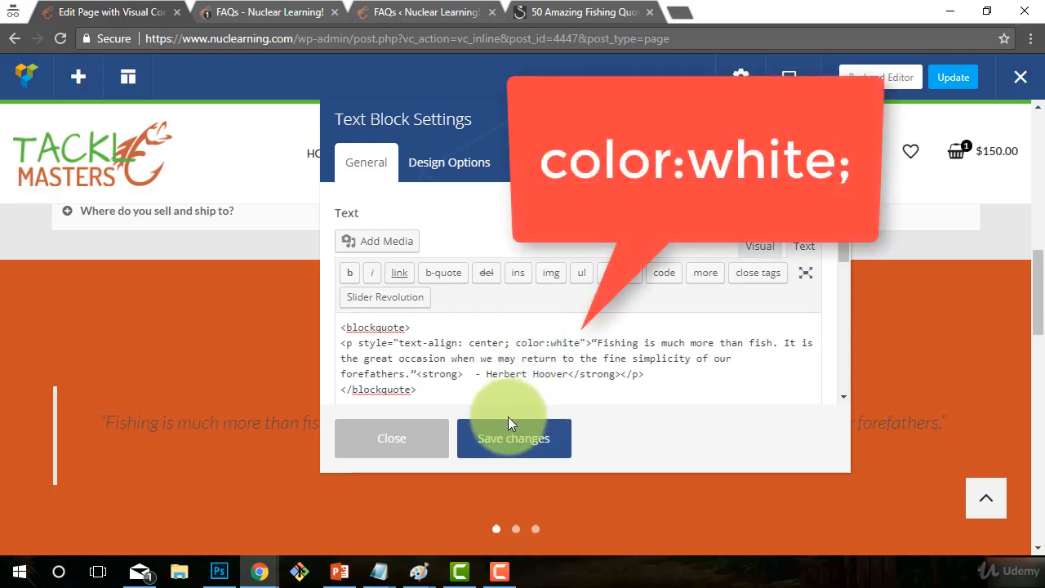
text(;)
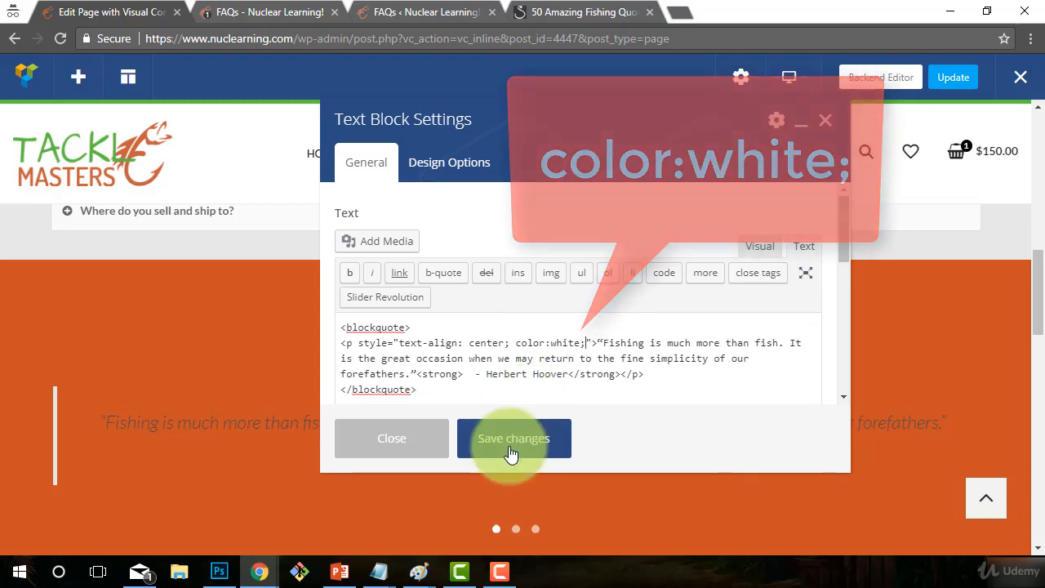
click(504, 451)
click(384, 462)
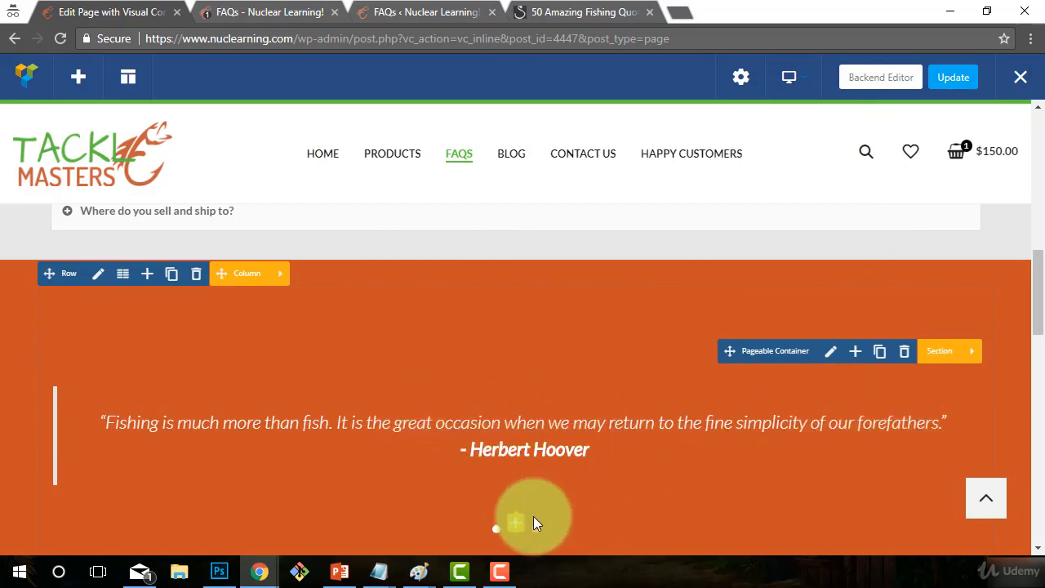
Add color:white to the paragraph style in the Jack Nicklaus quote's HTML and save the change
click(518, 531)
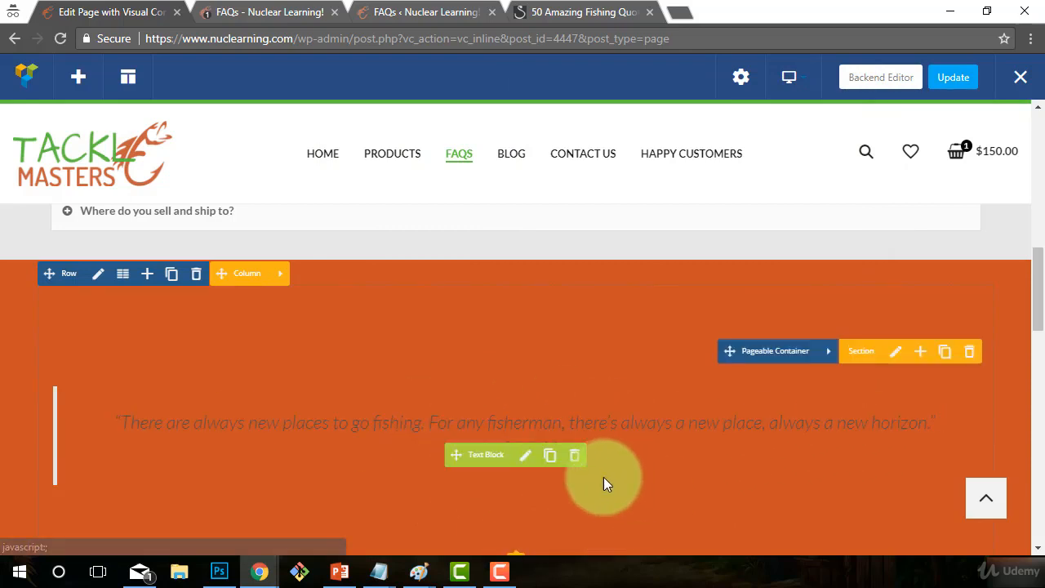
click(522, 452)
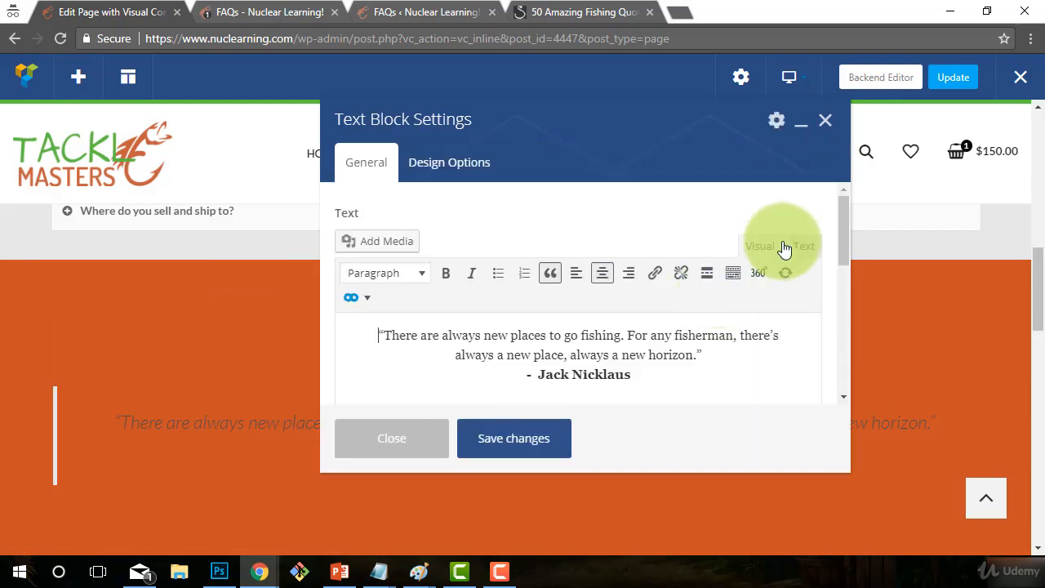
click(804, 246)
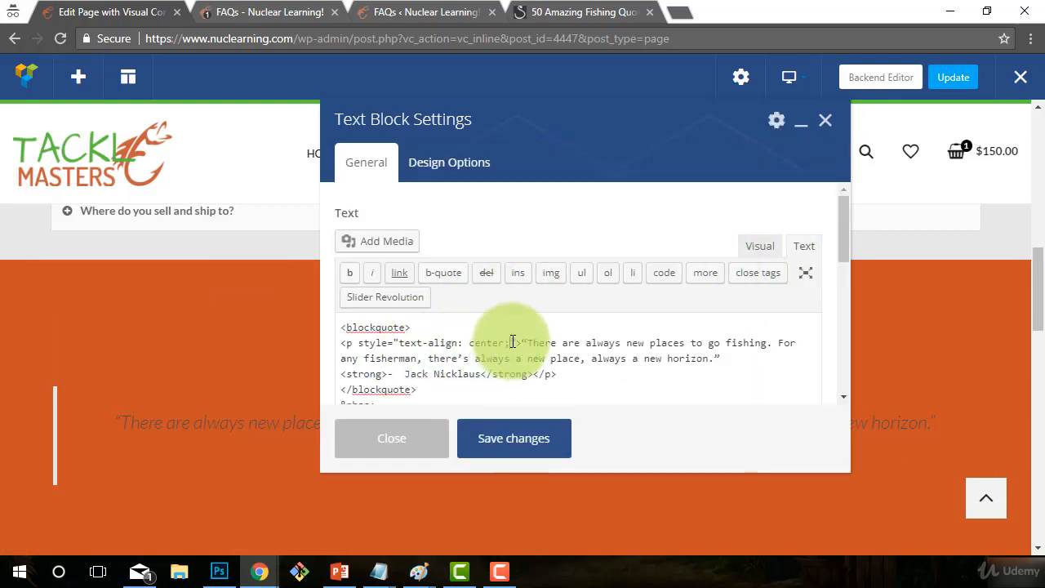
text(l)
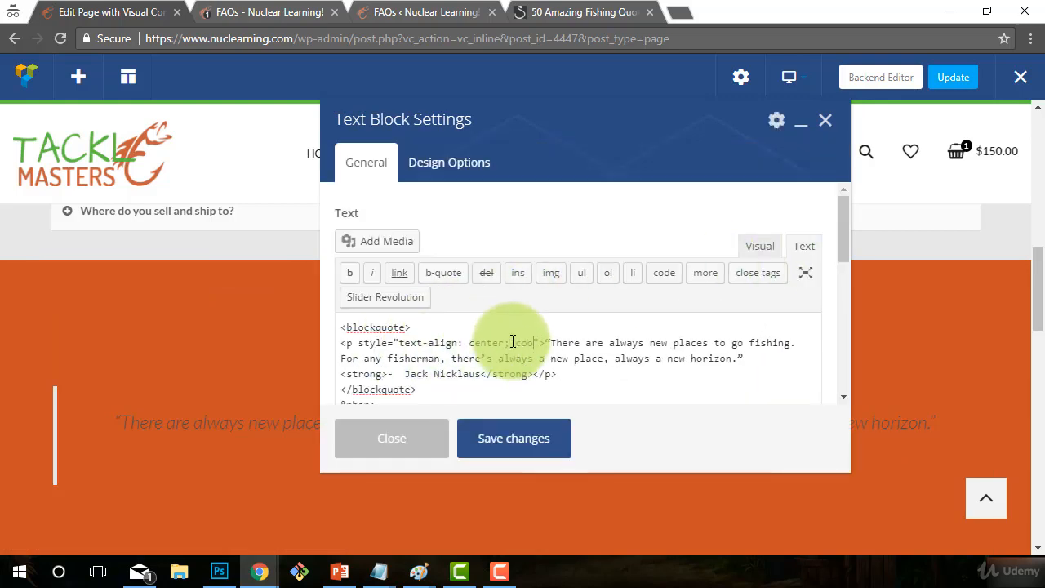
text(or:white)
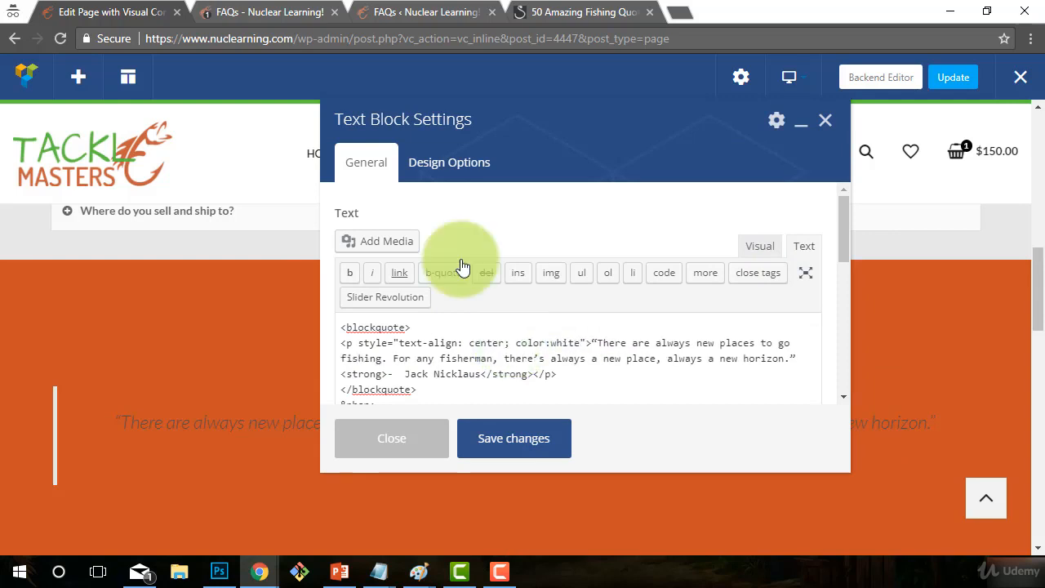
click(535, 439)
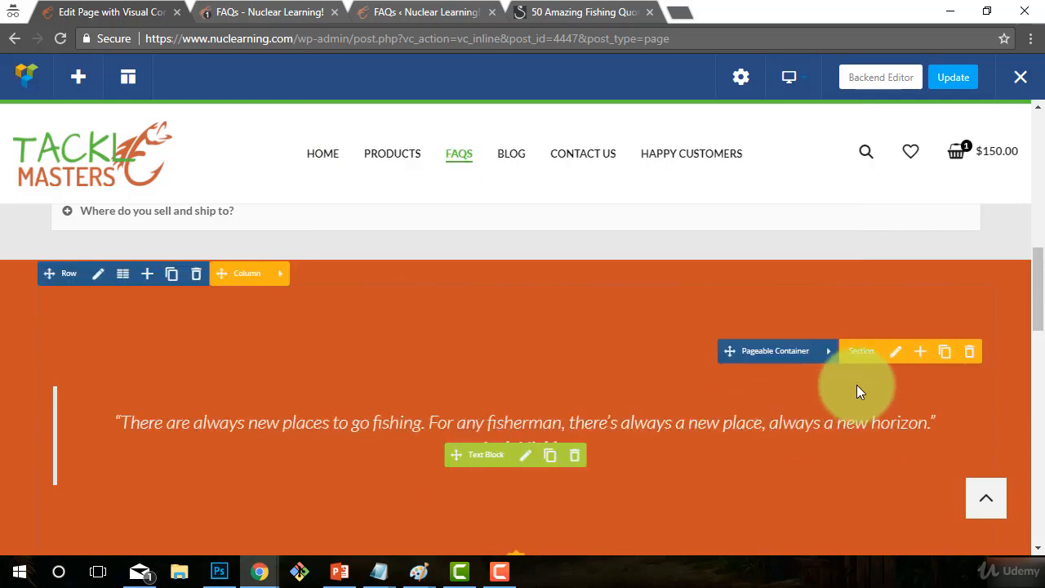
Page through the pageable container to the fishing fly image section and back to the Herbert Hoover quote
scroll(500, 506, down, 1)
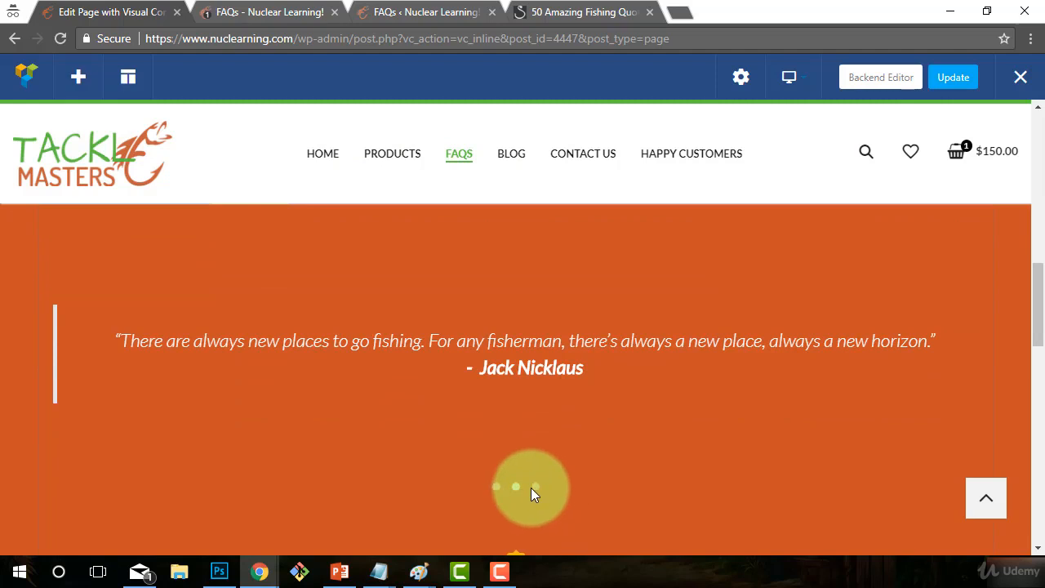
click(532, 487)
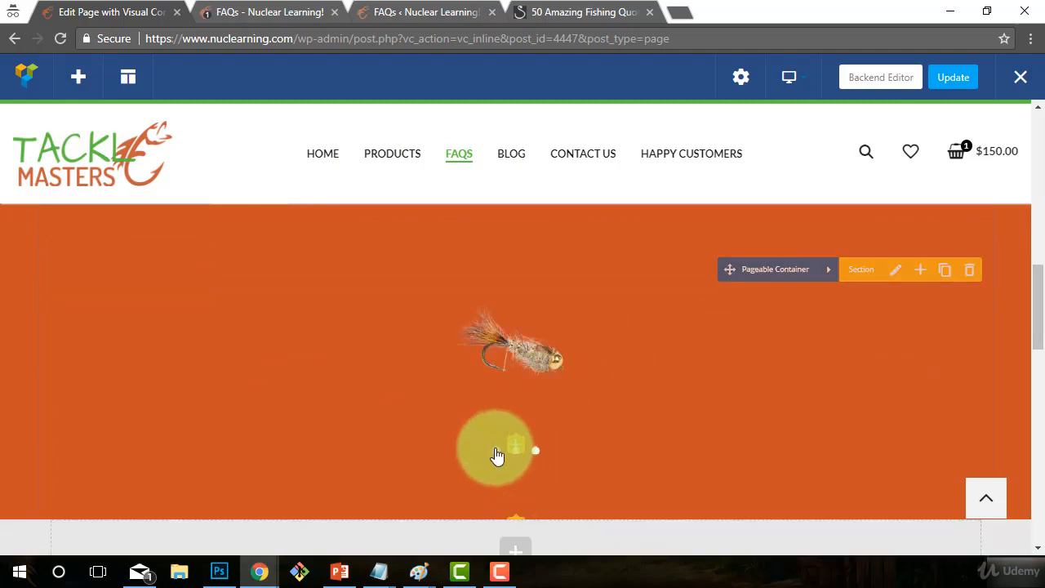
click(495, 447)
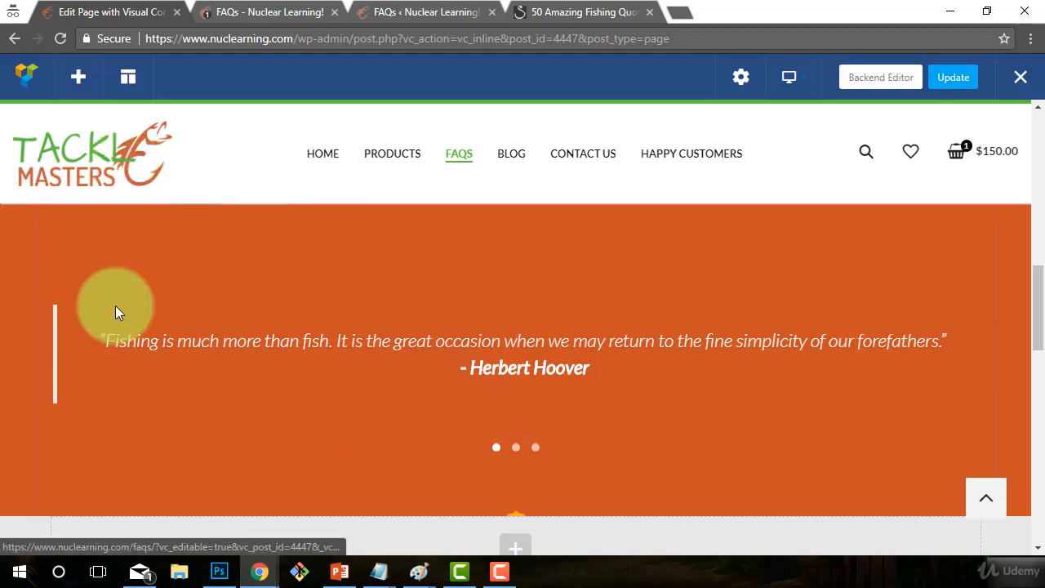
Replace the quote row's background colour with the copied lighter orange in its design options and save the change
scroll(338, 403, up, 1)
click(97, 275)
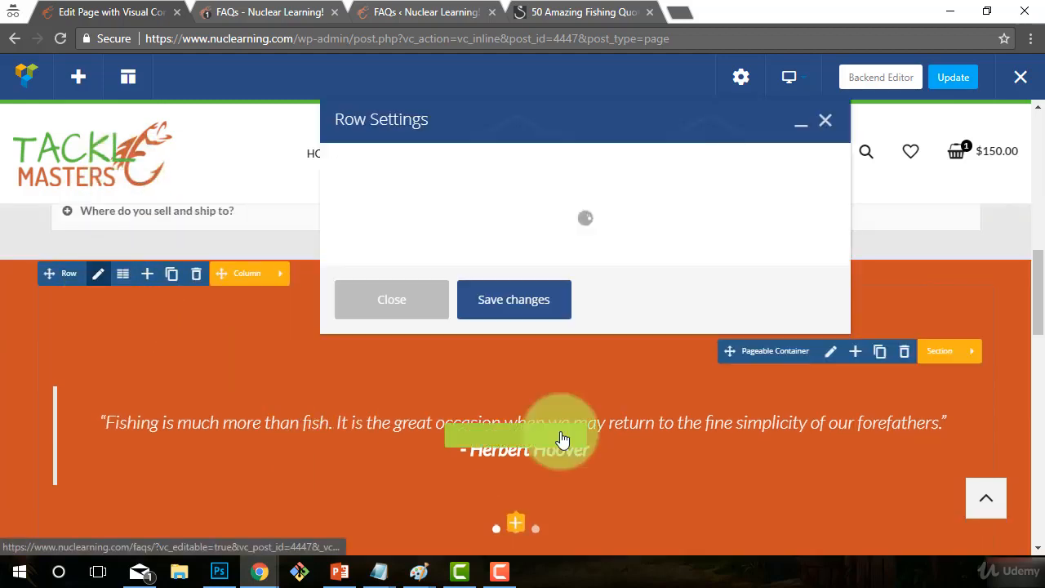
click(480, 178)
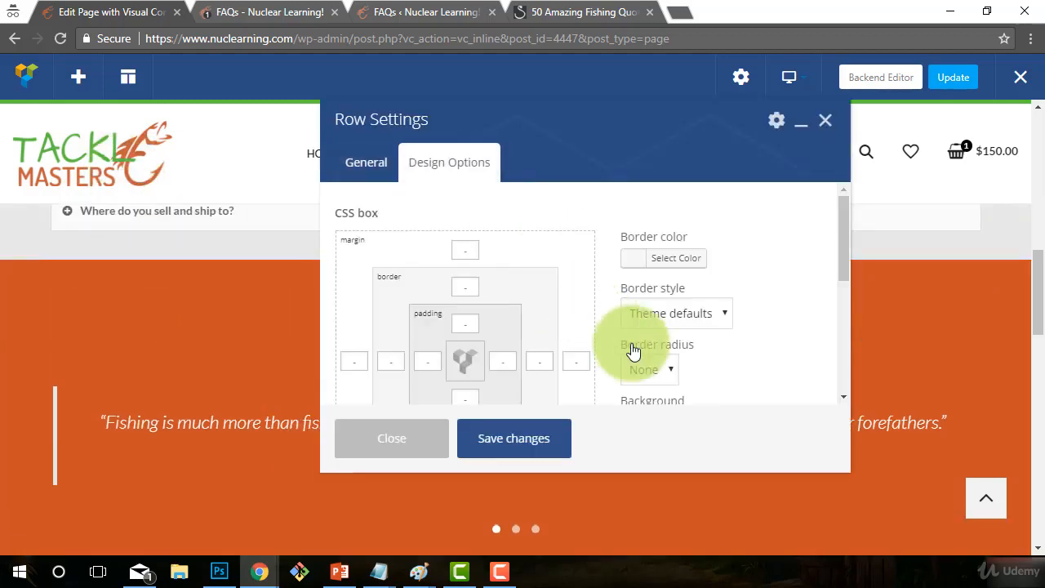
scroll(629, 350, down, 5)
click(636, 261)
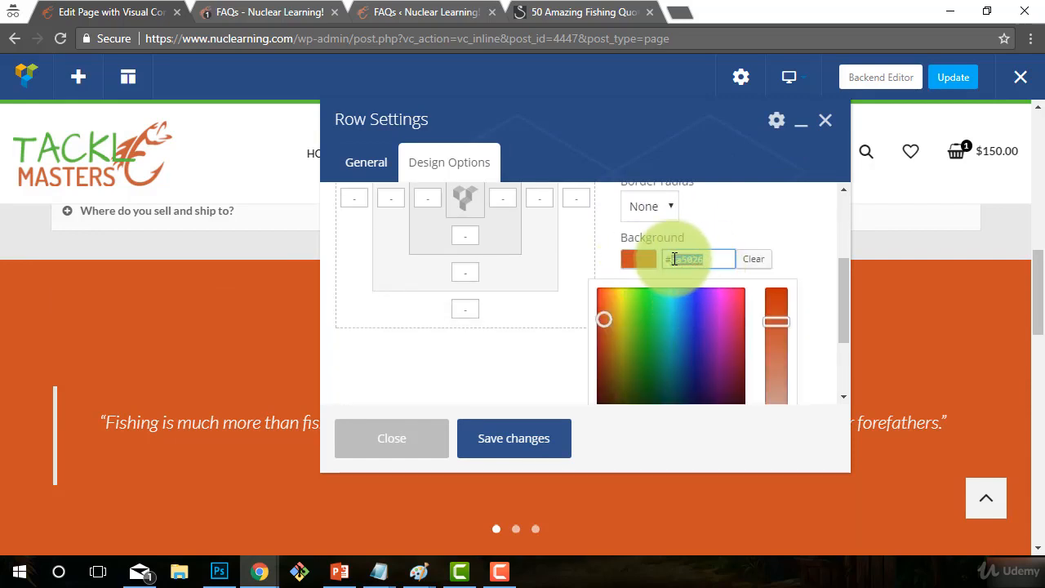
key(ctrl+v)
click(831, 264)
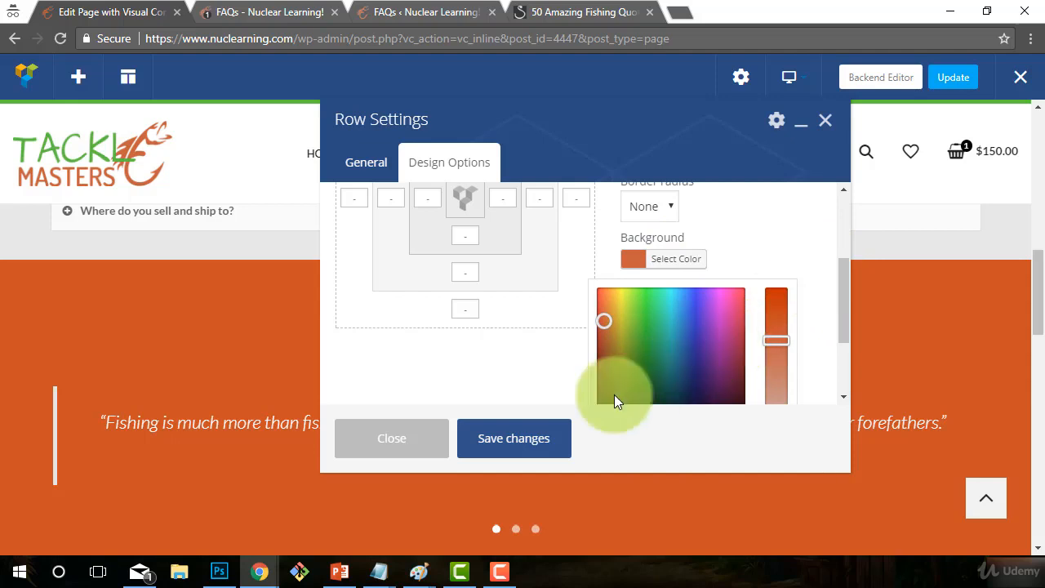
click(536, 467)
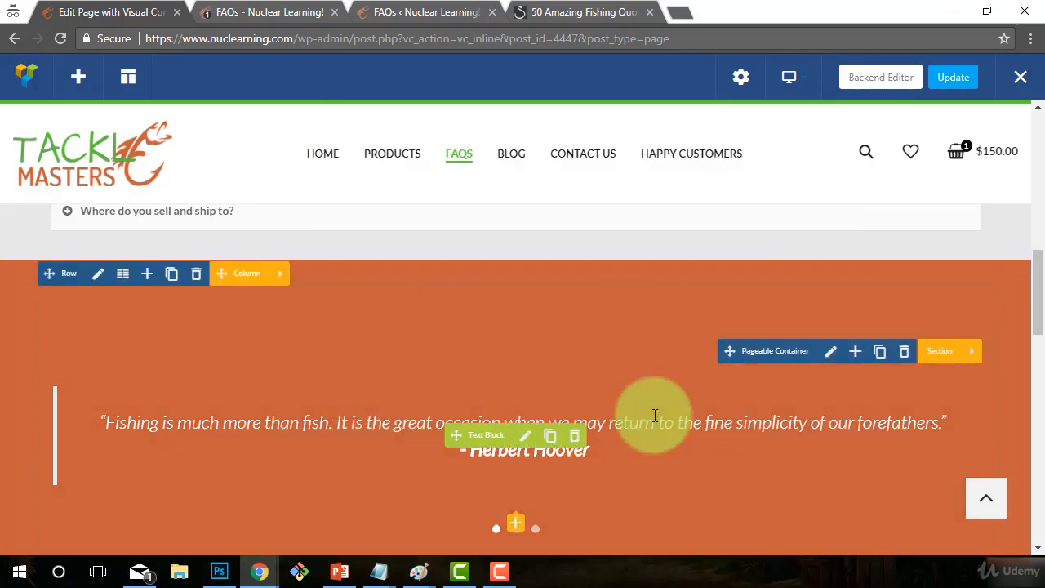
Update the FAQ page and exit the front-end editor to its live version
scroll(655, 415, down, 1)
scroll(653, 415, up, 1)
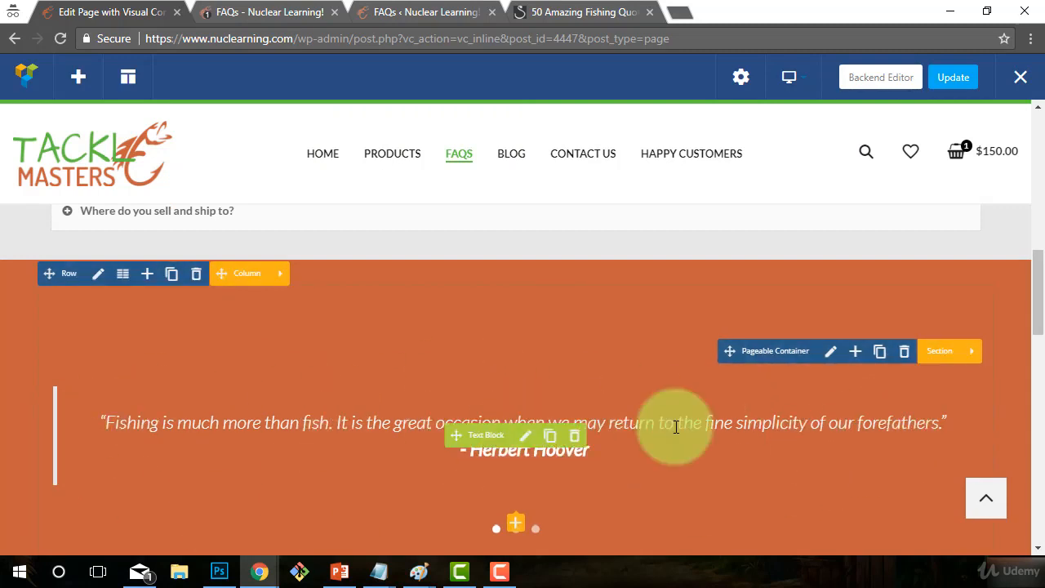
scroll(713, 458, down, 2)
scroll(712, 450, up, 6)
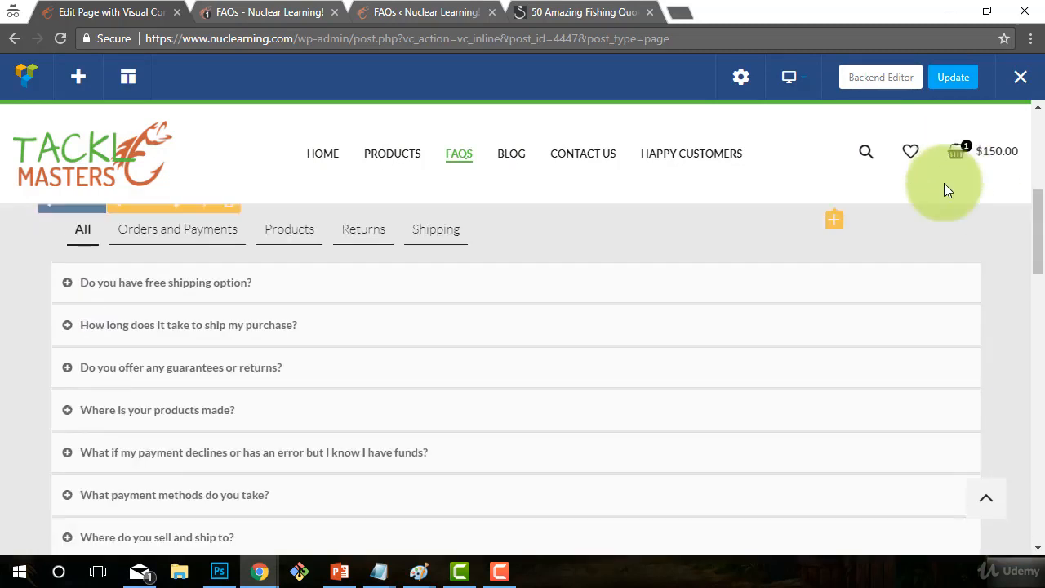
scroll(944, 183, down, 3)
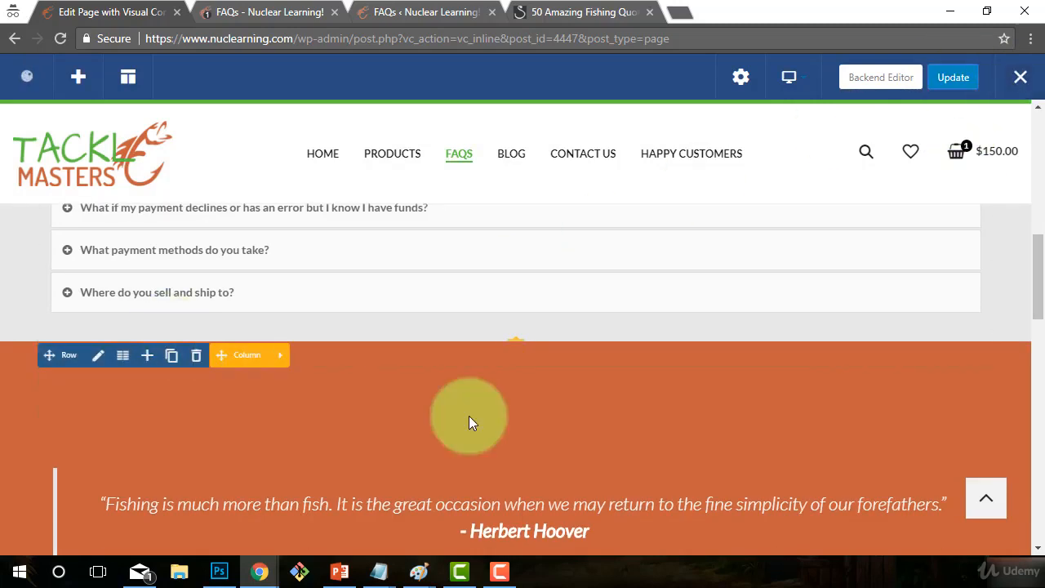
click(1021, 79)
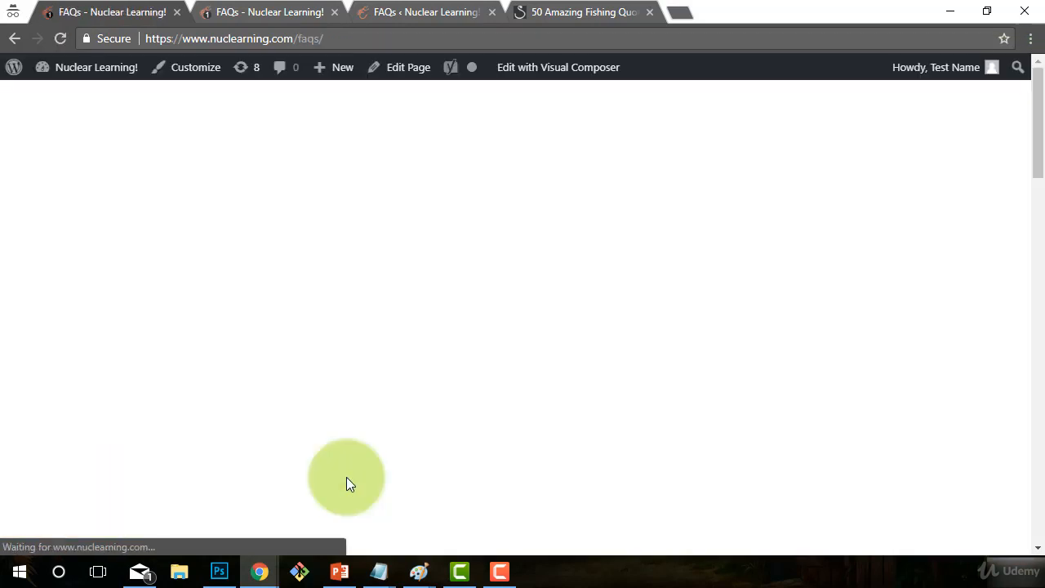
Review the live FAQ page, examining the FAQ list and the rotating quote row beneath it
scroll(526, 445, down, 4)
scroll(526, 446, down, 7)
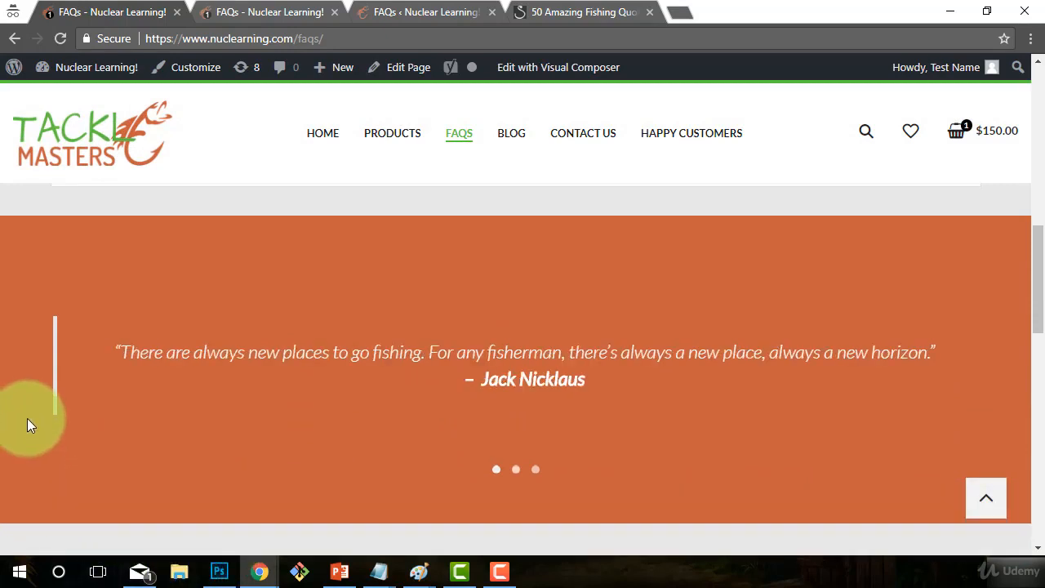
scroll(86, 473, down, 1)
scroll(94, 449, up, 1)
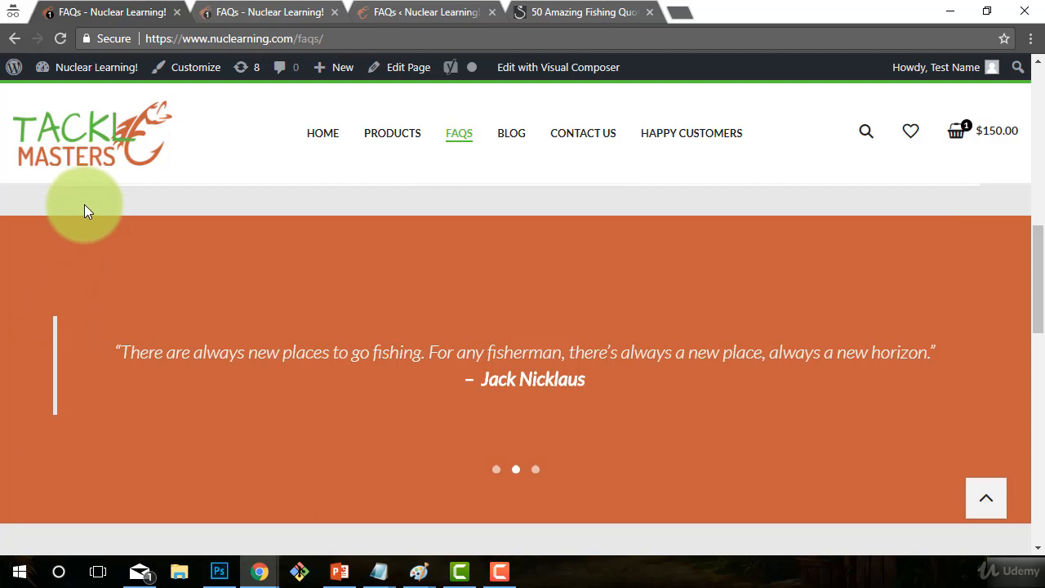
scroll(84, 210, up, 1)
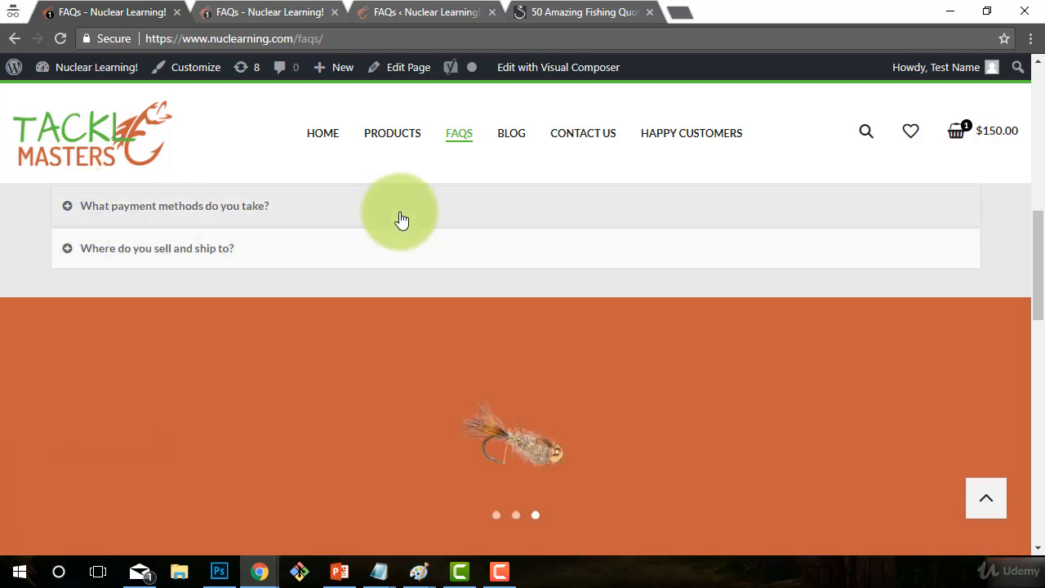
scroll(601, 359, down, 2)
scroll(816, 416, up, 2)
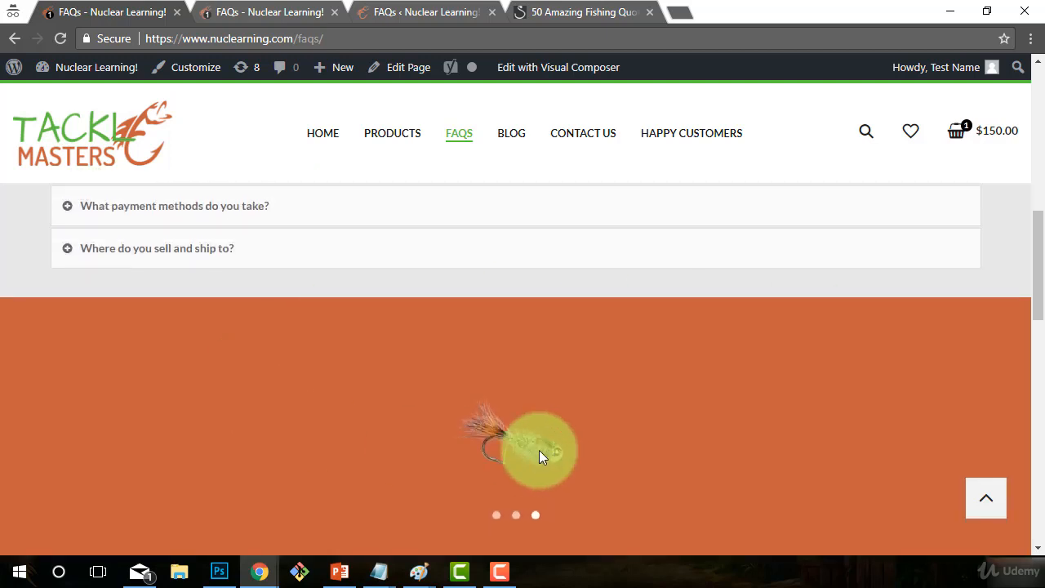
Page through the live page's quote row to the Jack Nicklaus quote and back to the Herbert Hoover quote
scroll(538, 455, down, 2)
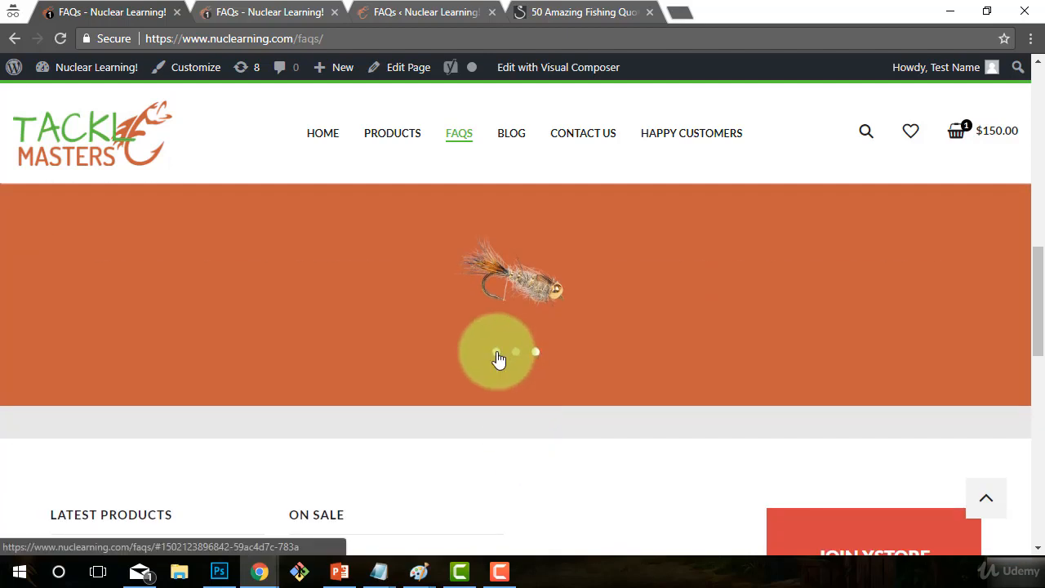
click(496, 352)
click(519, 352)
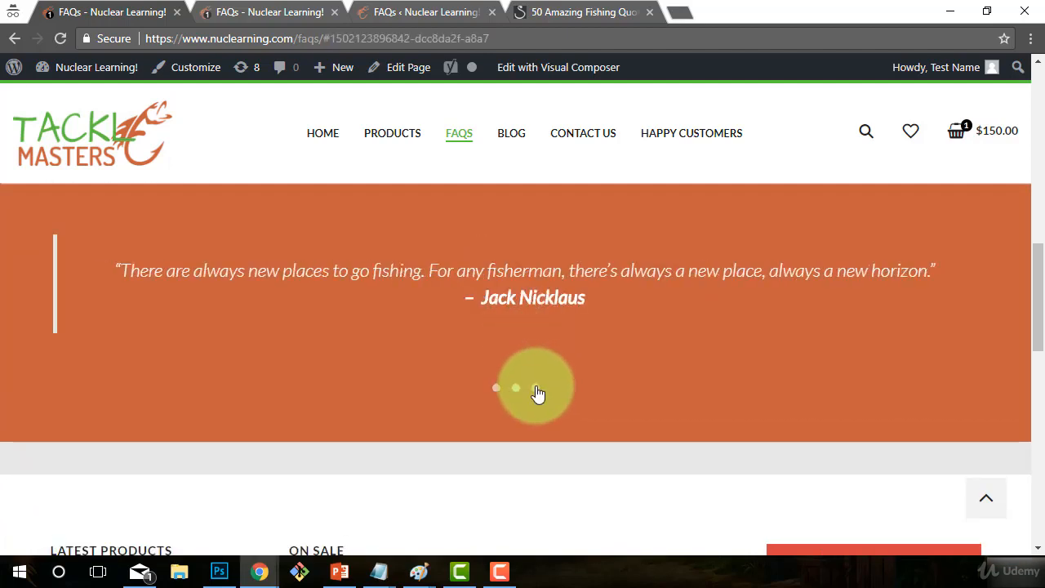
click(496, 387)
Examine the live FAQ page's layout, from the introduction and FAQ list to the orange quote row and the product lists below
scroll(571, 465, up, 3)
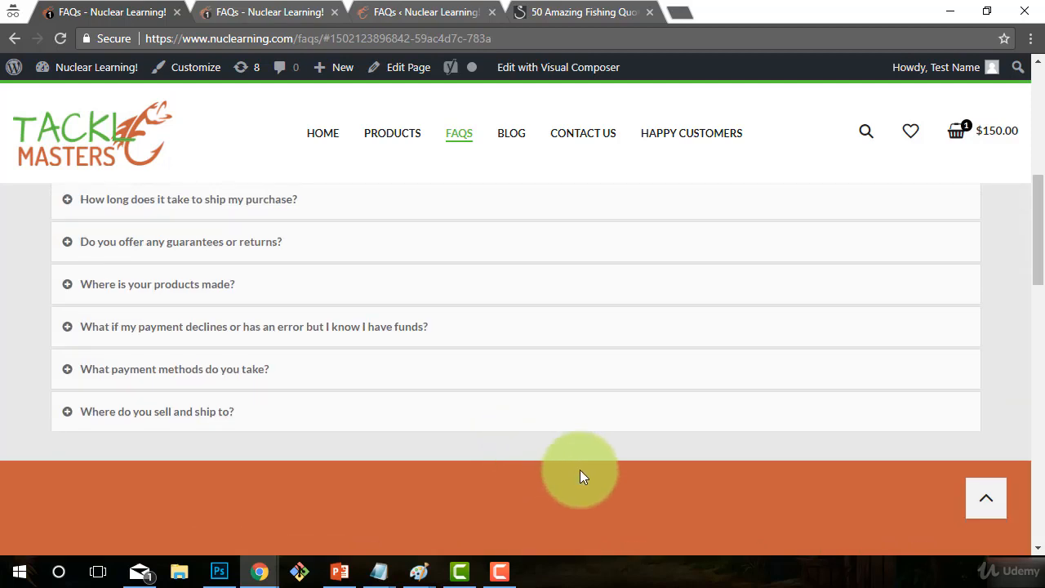
scroll(584, 473, down, 6)
scroll(592, 475, up, 4)
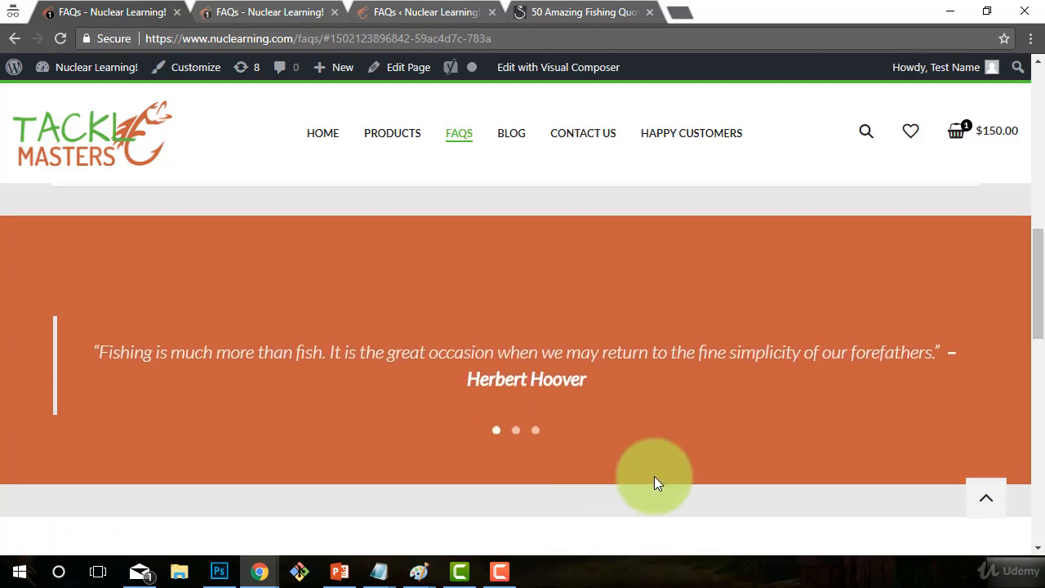
scroll(654, 475, down, 1)
scroll(639, 480, up, 1)
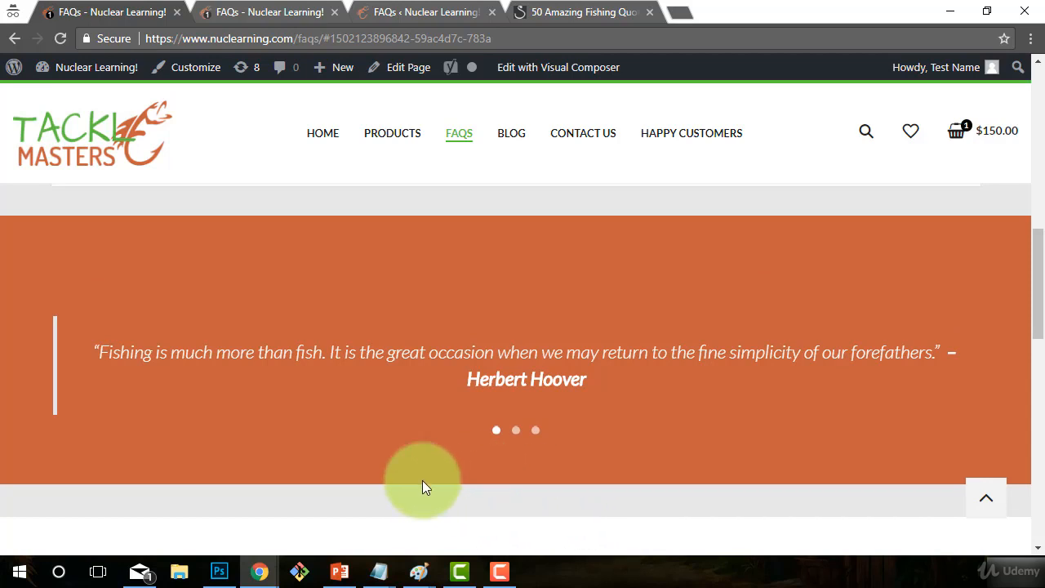
scroll(479, 494, down, 1)
scroll(325, 325, down, 1)
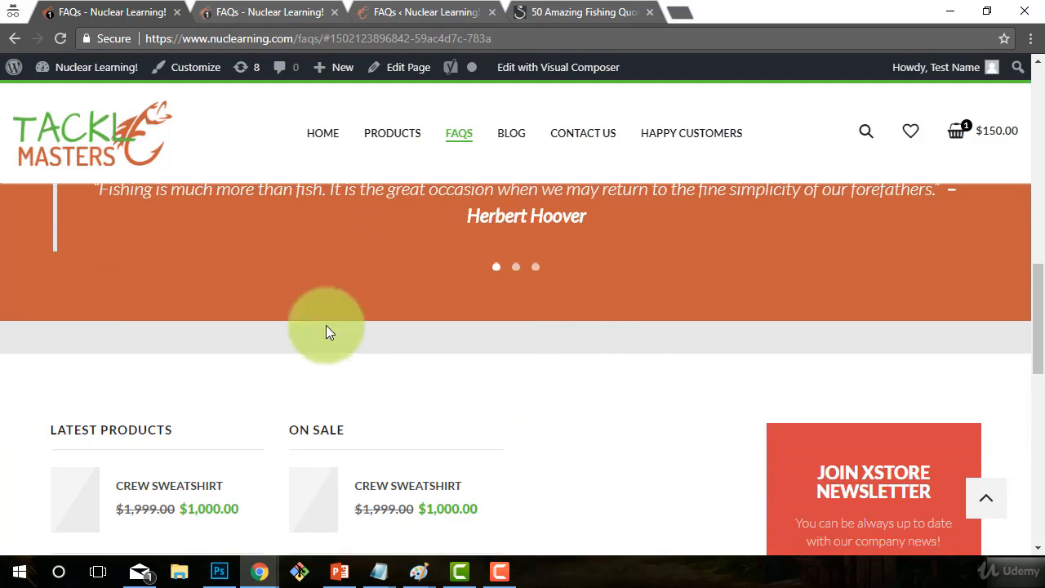
scroll(668, 388, up, 9)
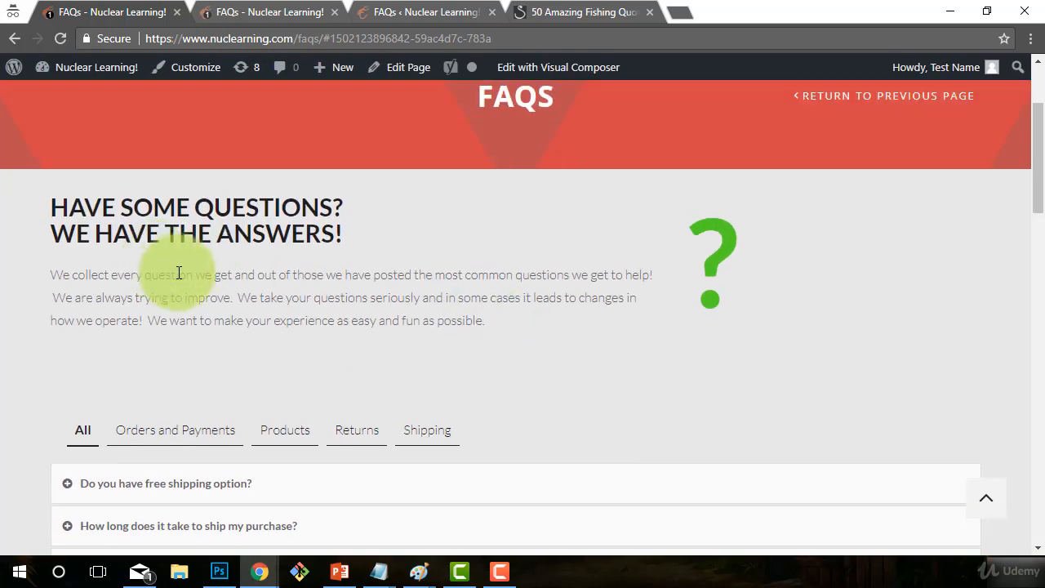
scroll(512, 278, down, 1)
scroll(513, 285, down, 6)
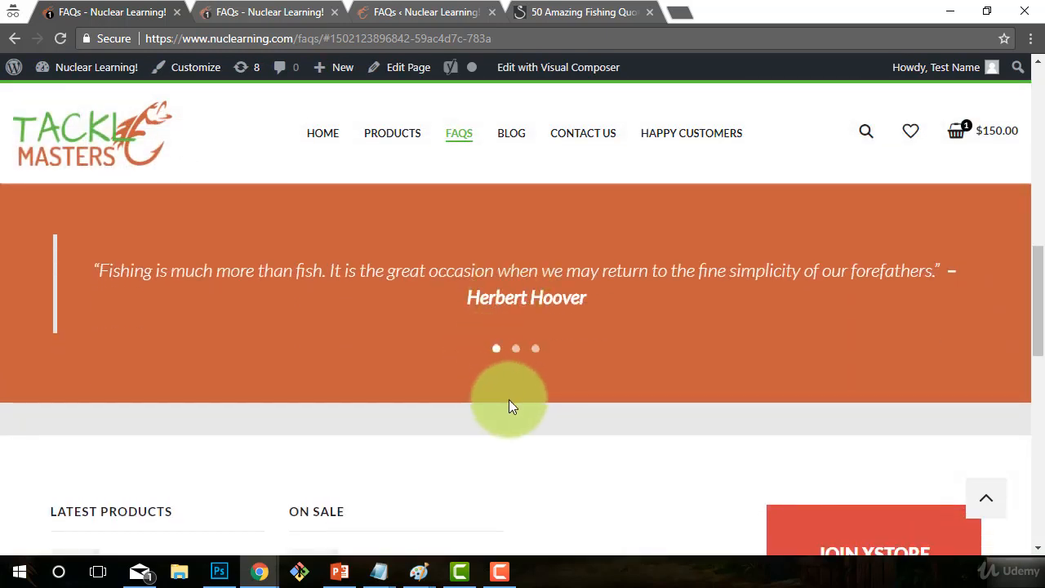